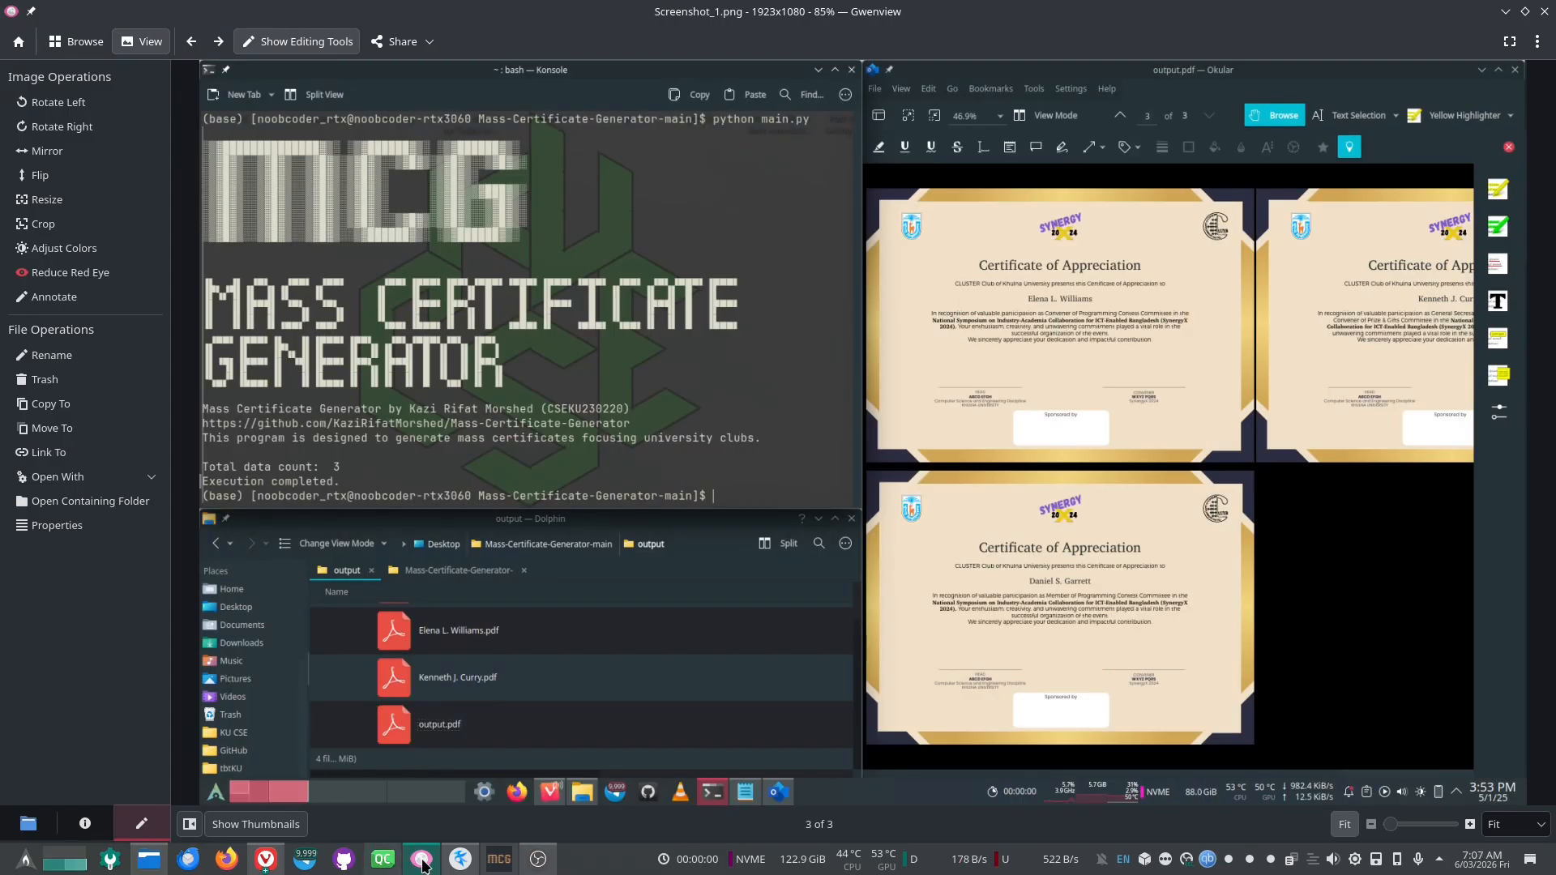
Step: Bring up the Mass Certificate Generator window, close the image viewer, and minimize the spreadsheet browser
click(489, 857)
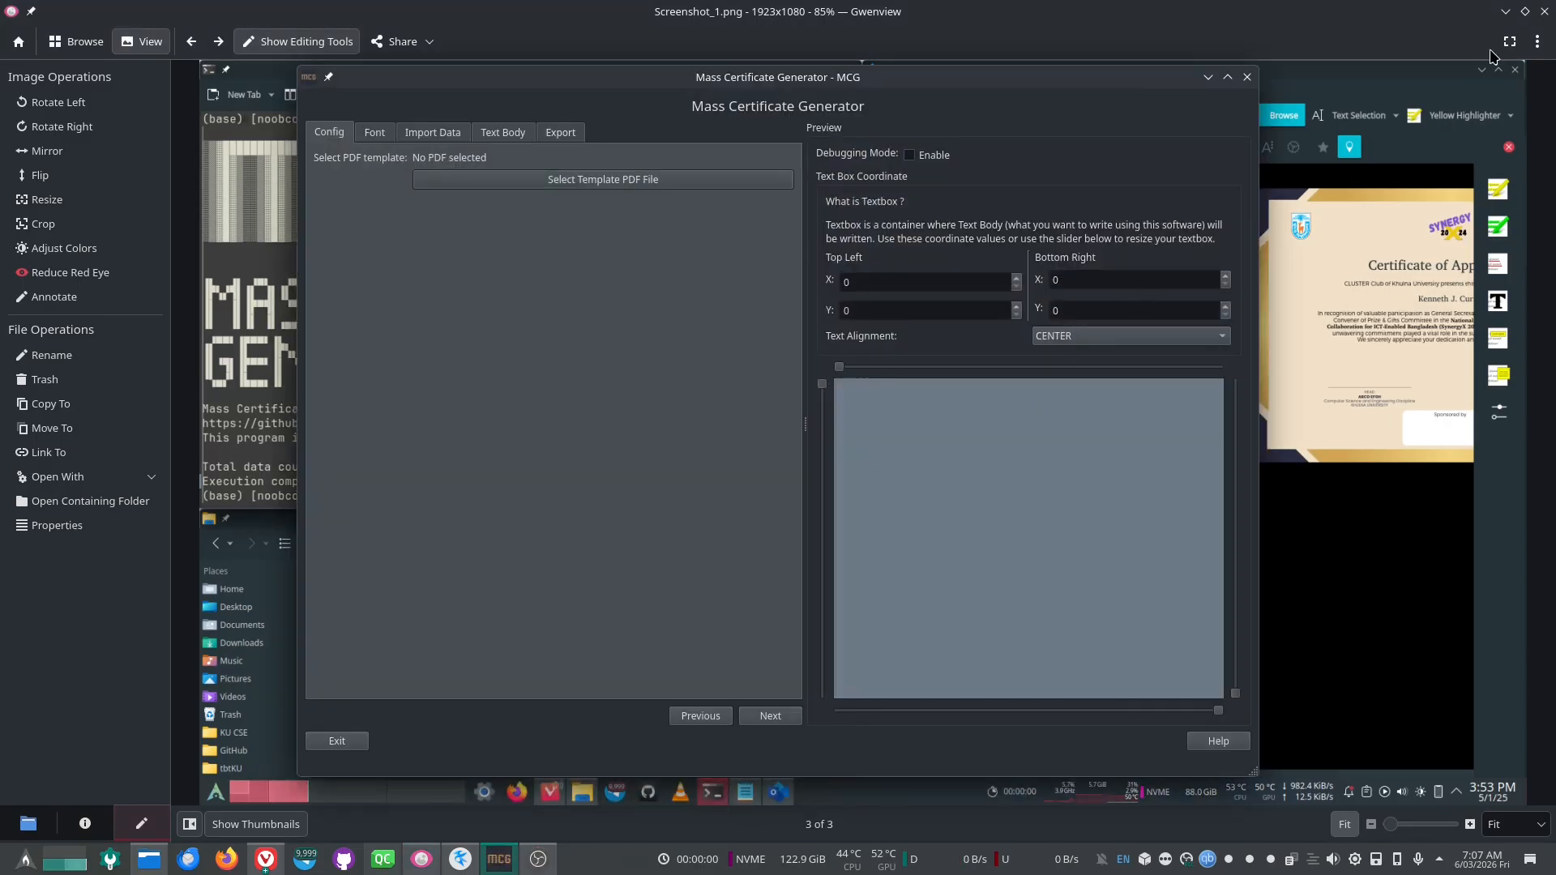
click(1546, 12)
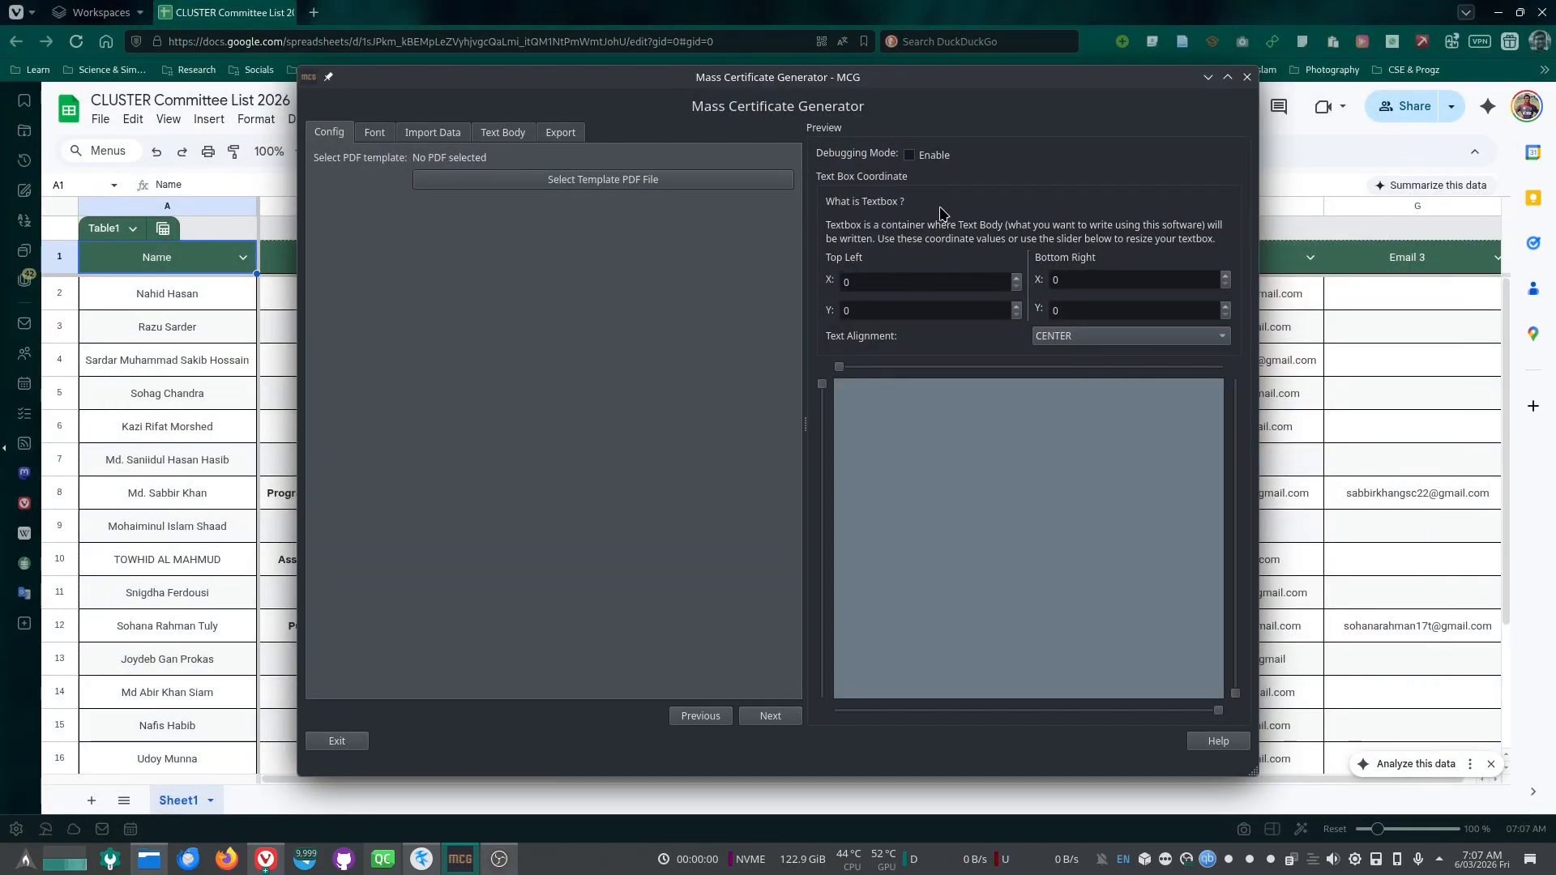
click(1498, 15)
drag(788, 84, 845, 85)
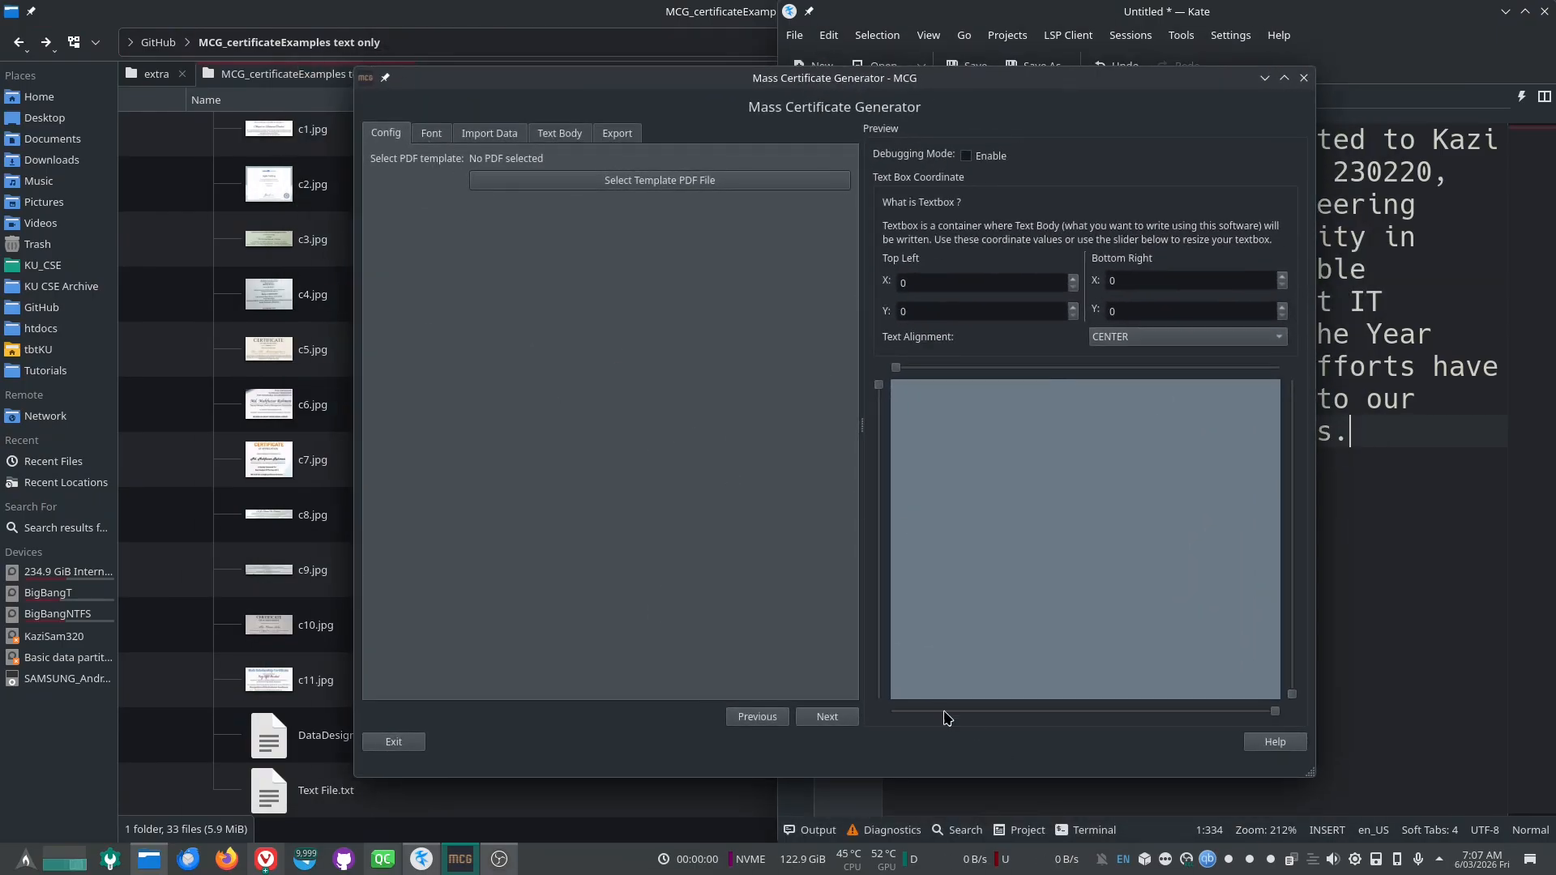
Step: Page forward through every configuration stage of the generator and back to the Config stage
click(848, 719)
click(848, 719)
click(848, 719)
click(848, 719)
click(757, 718)
click(757, 717)
click(757, 718)
click(757, 718)
Step: Open input_template.pdf from the MassCertificateGenerator-MCG input/template folder in the file manager and examine the blank certificate
click(162, 74)
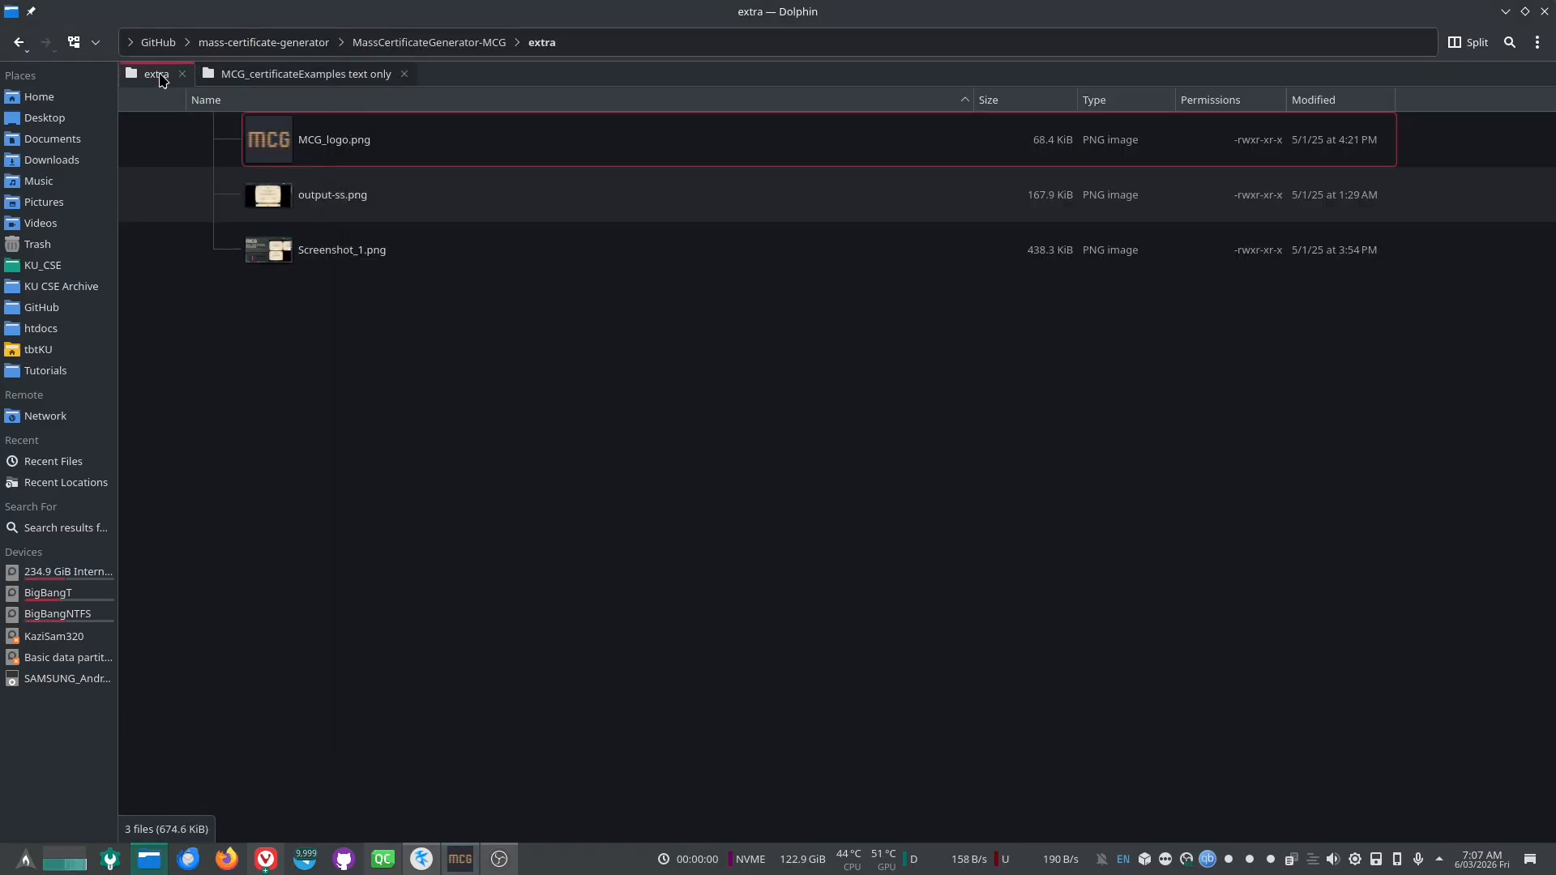
click(390, 45)
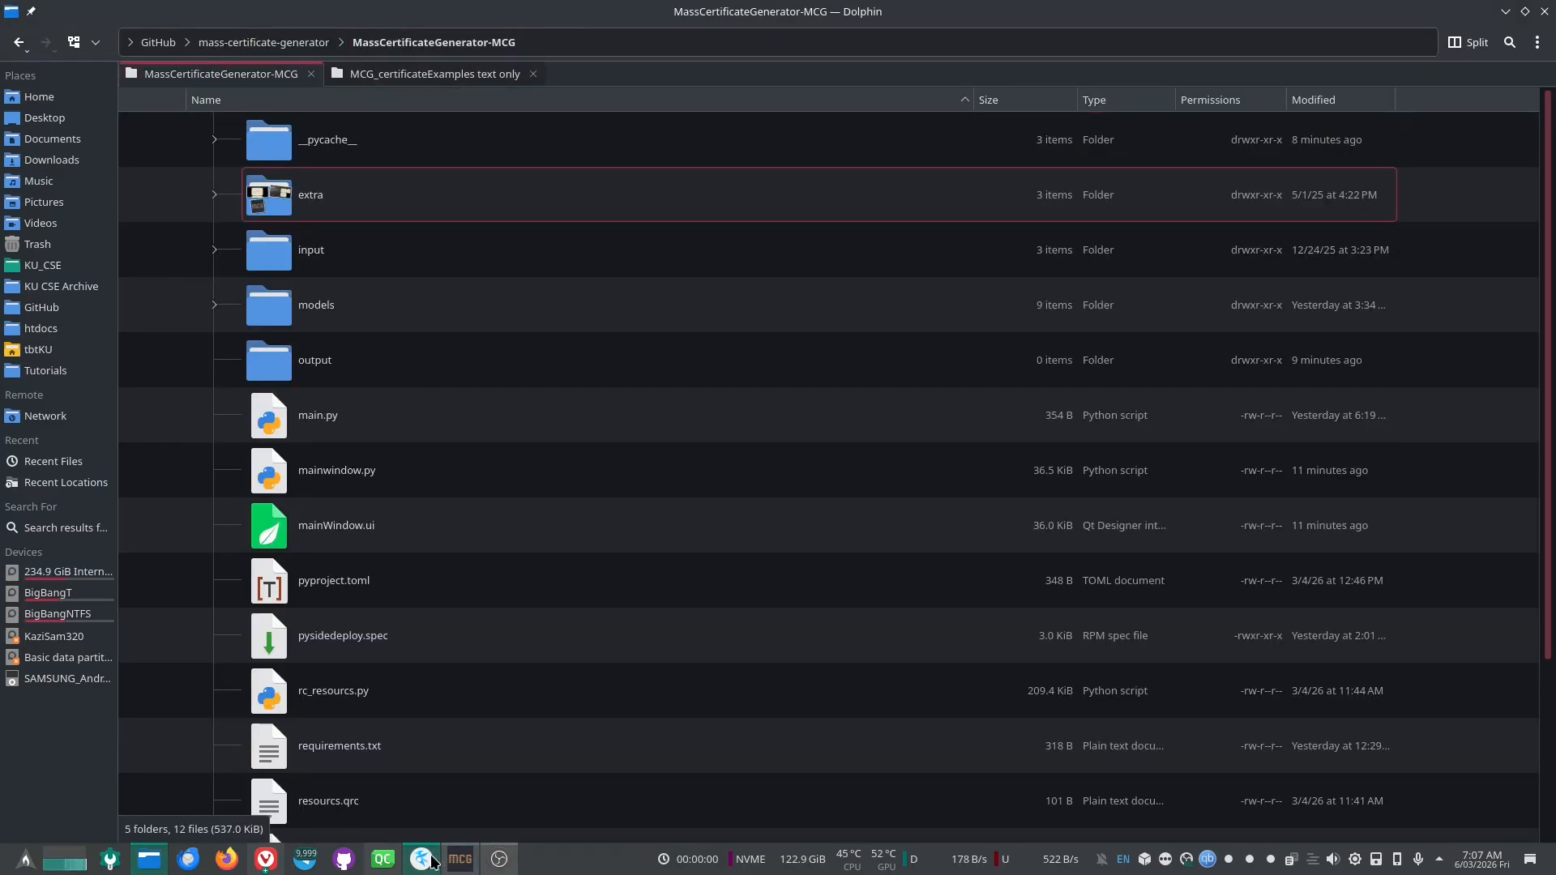
click(460, 859)
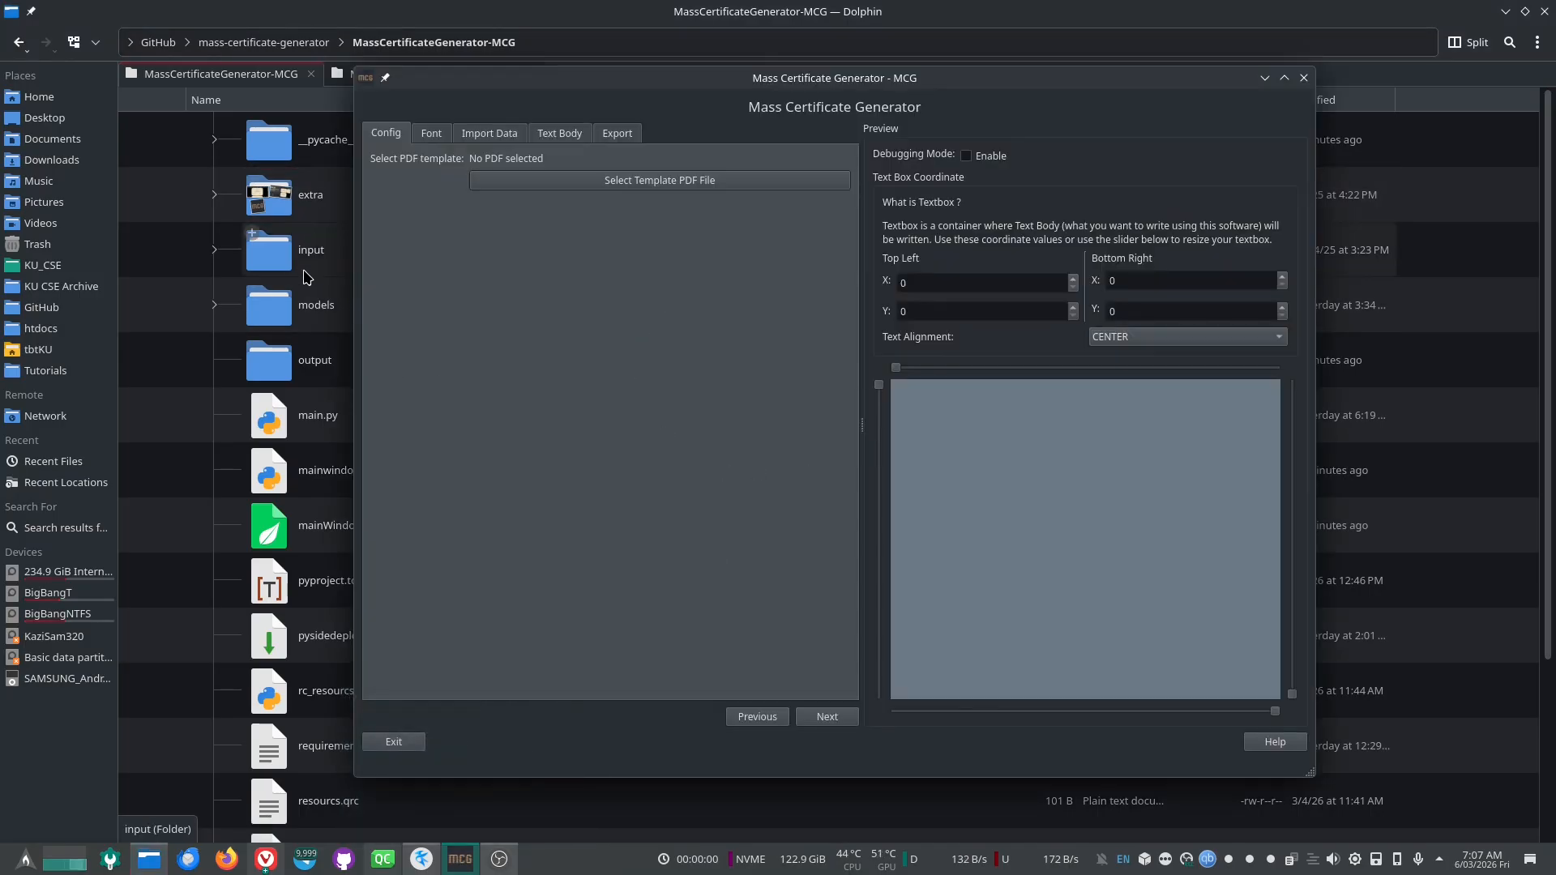
click(214, 249)
double_click(329, 415)
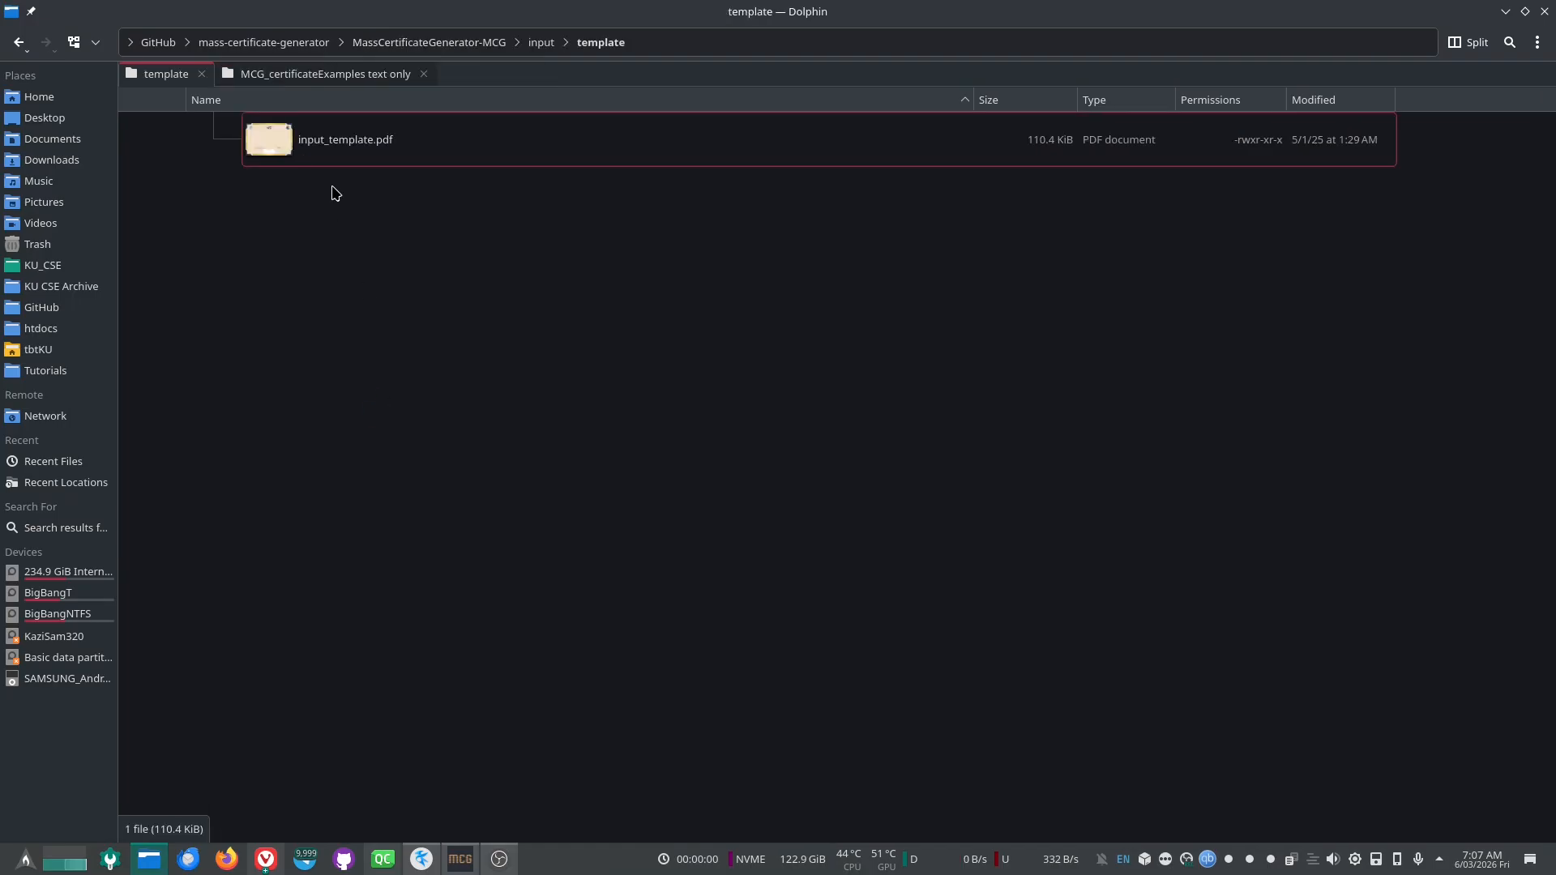
double_click(329, 156)
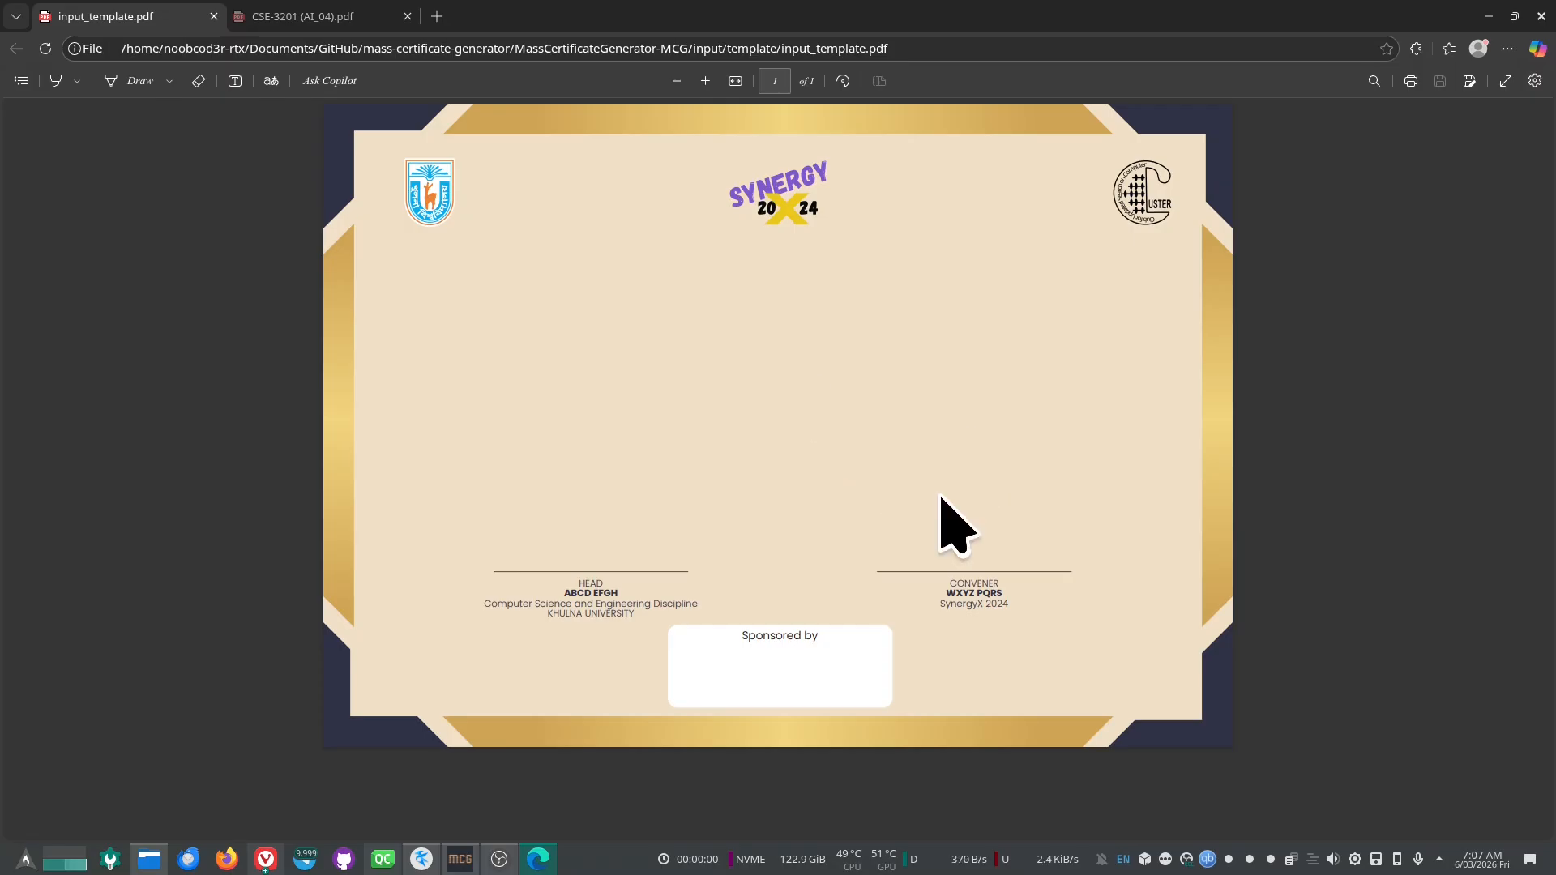
click(1488, 16)
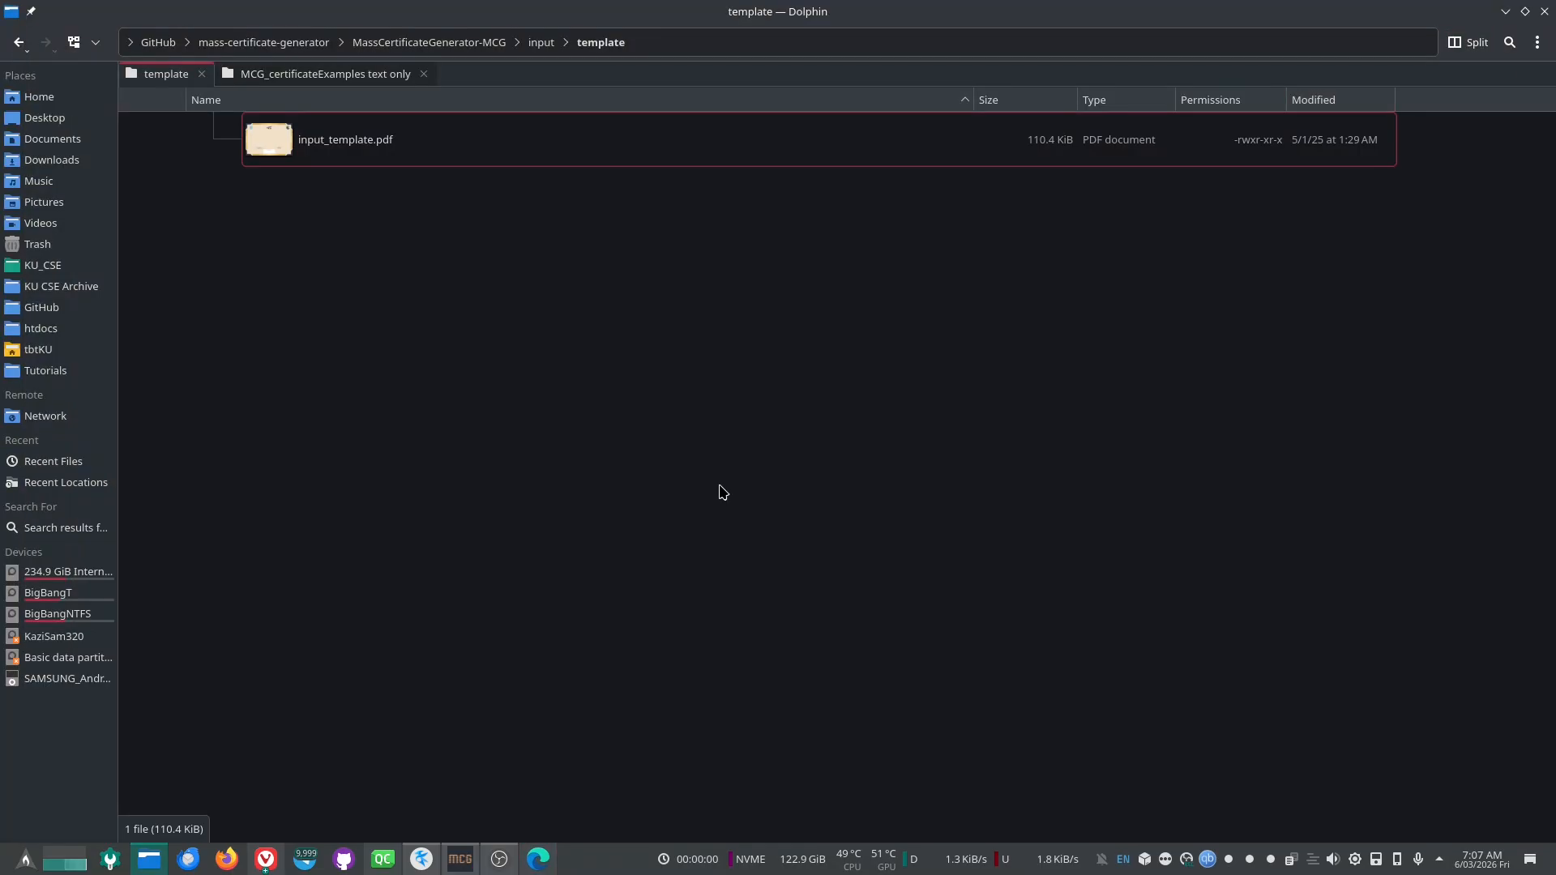
click(538, 859)
click(538, 859)
Step: Load input/template/input_template.pdf as the PDF template in Mass Certificate Generator and maximize the window
click(460, 859)
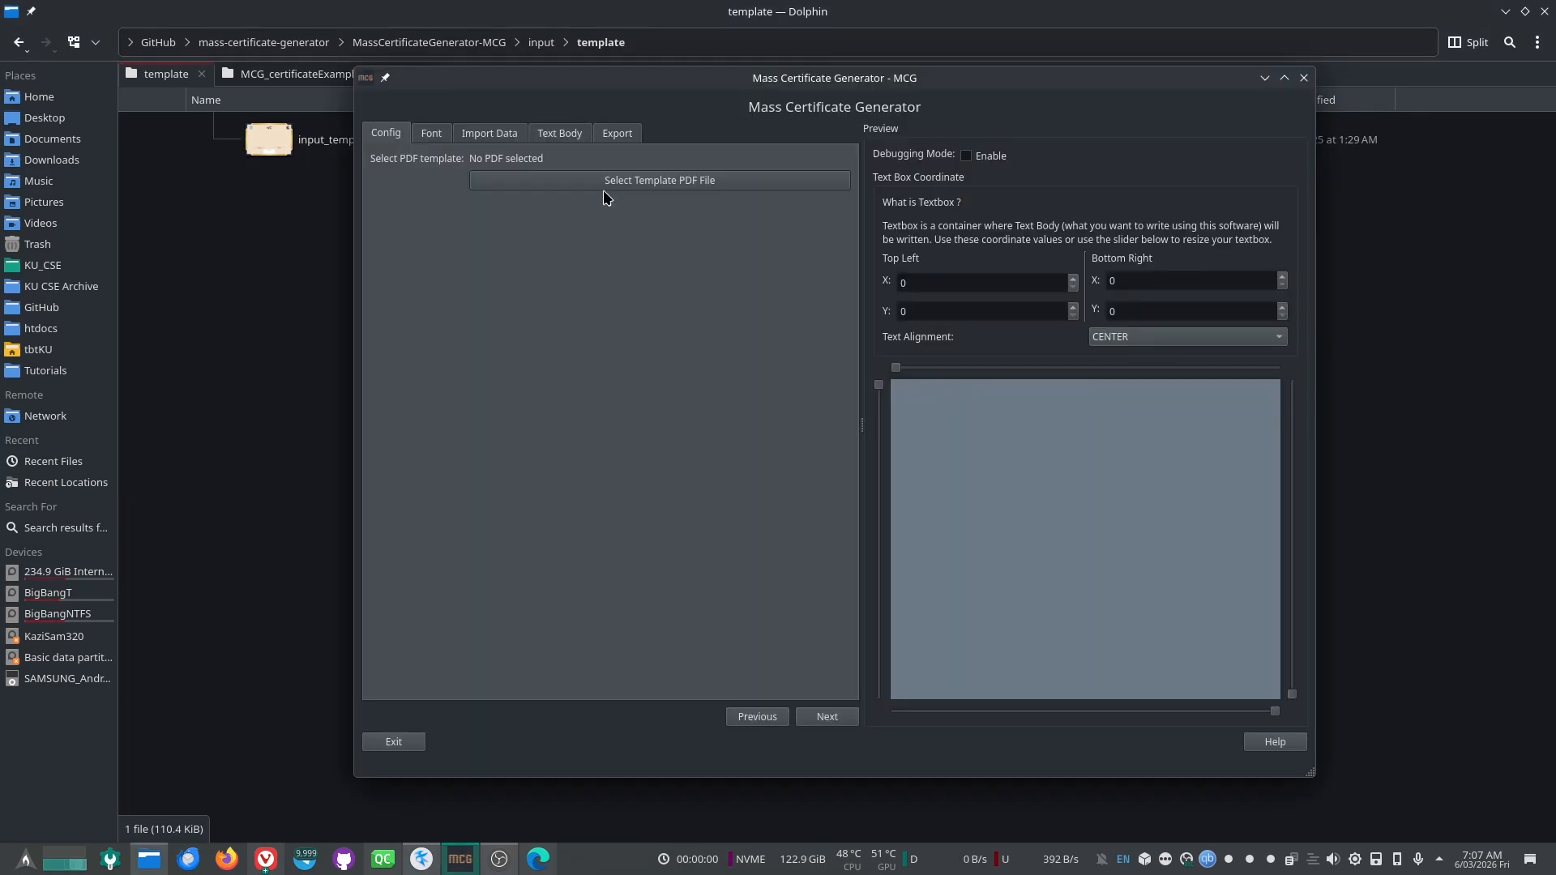
click(603, 191)
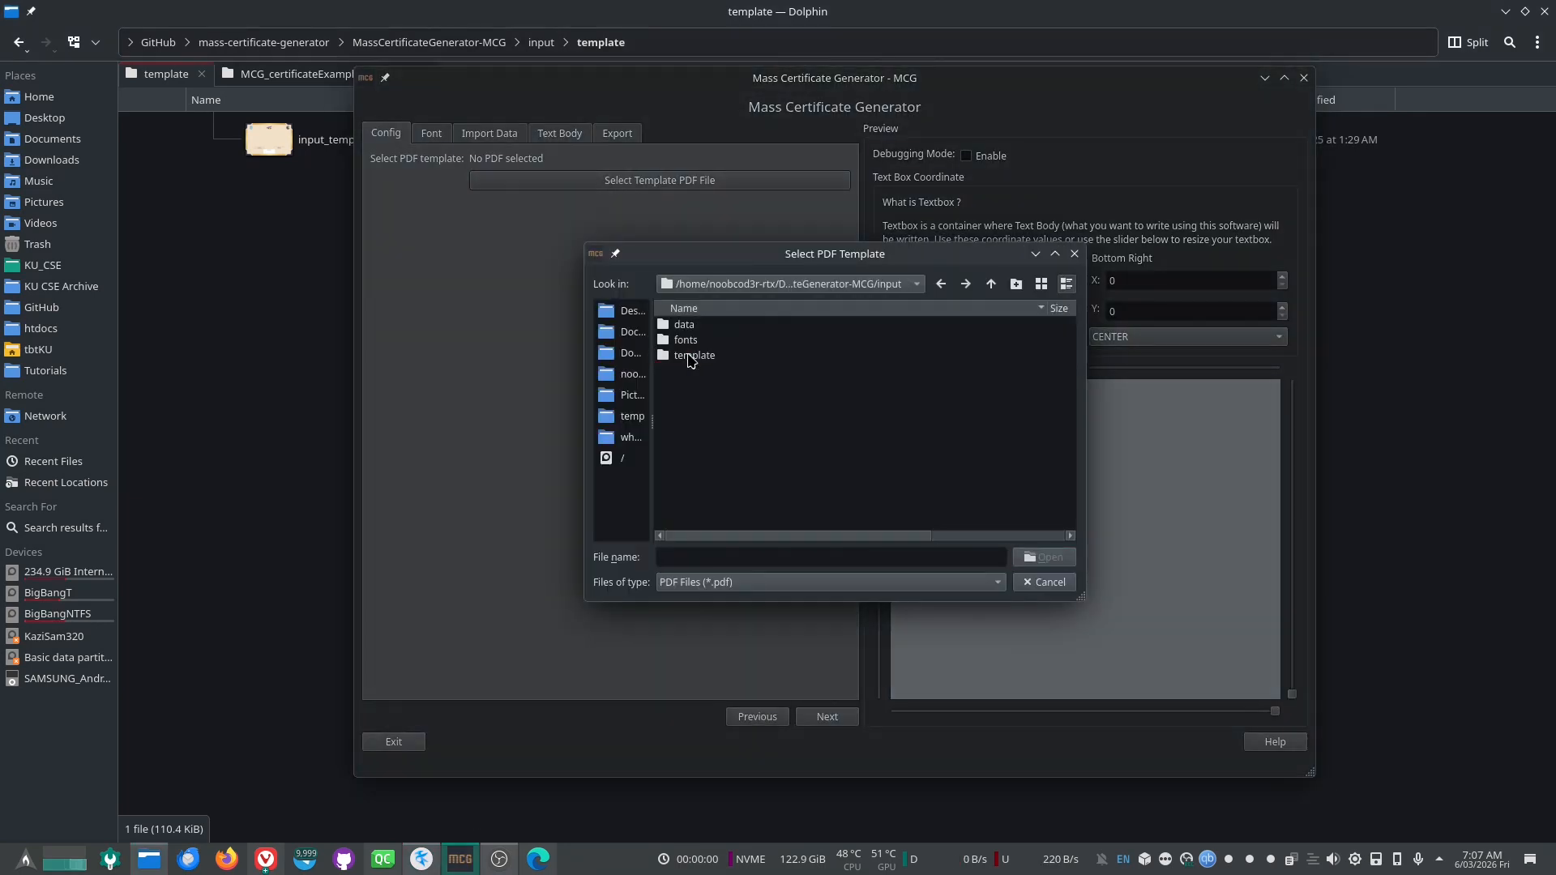
double_click(694, 356)
click(717, 327)
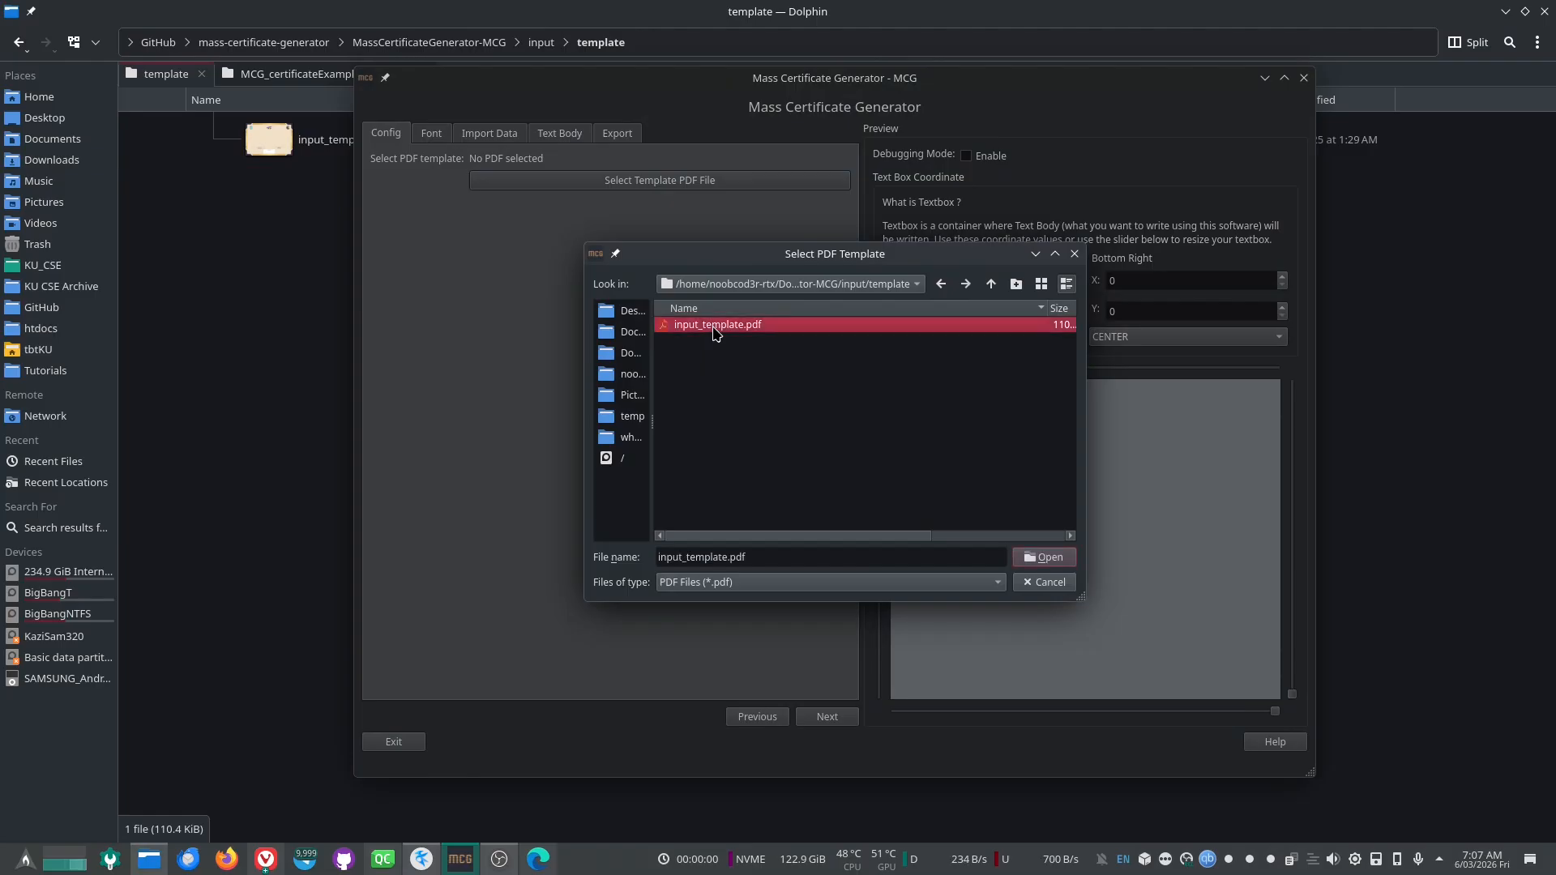
click(1053, 557)
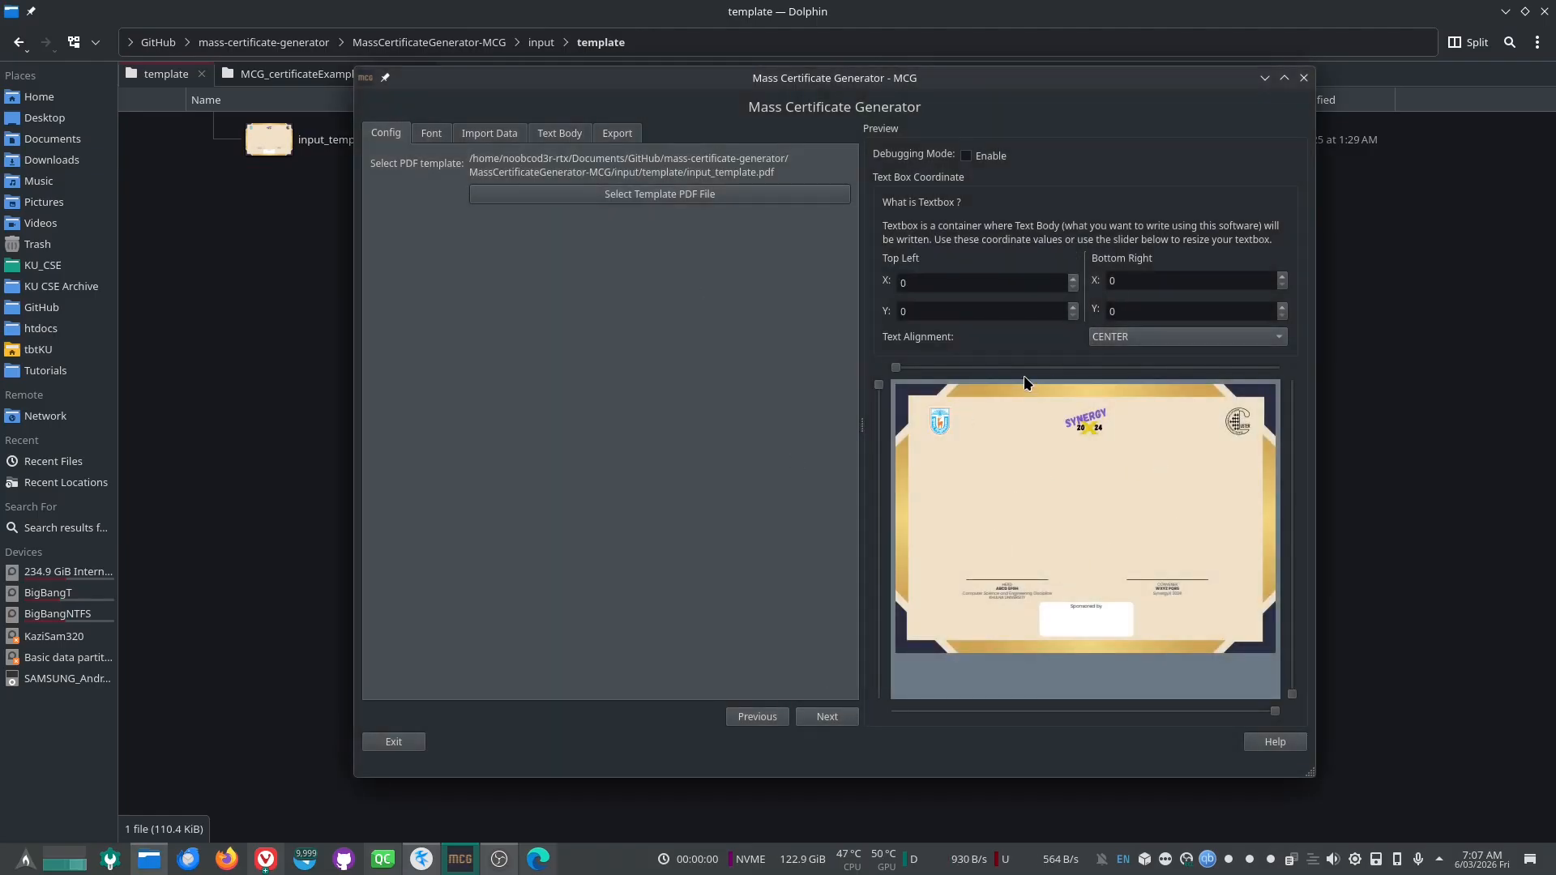
double_click(897, 78)
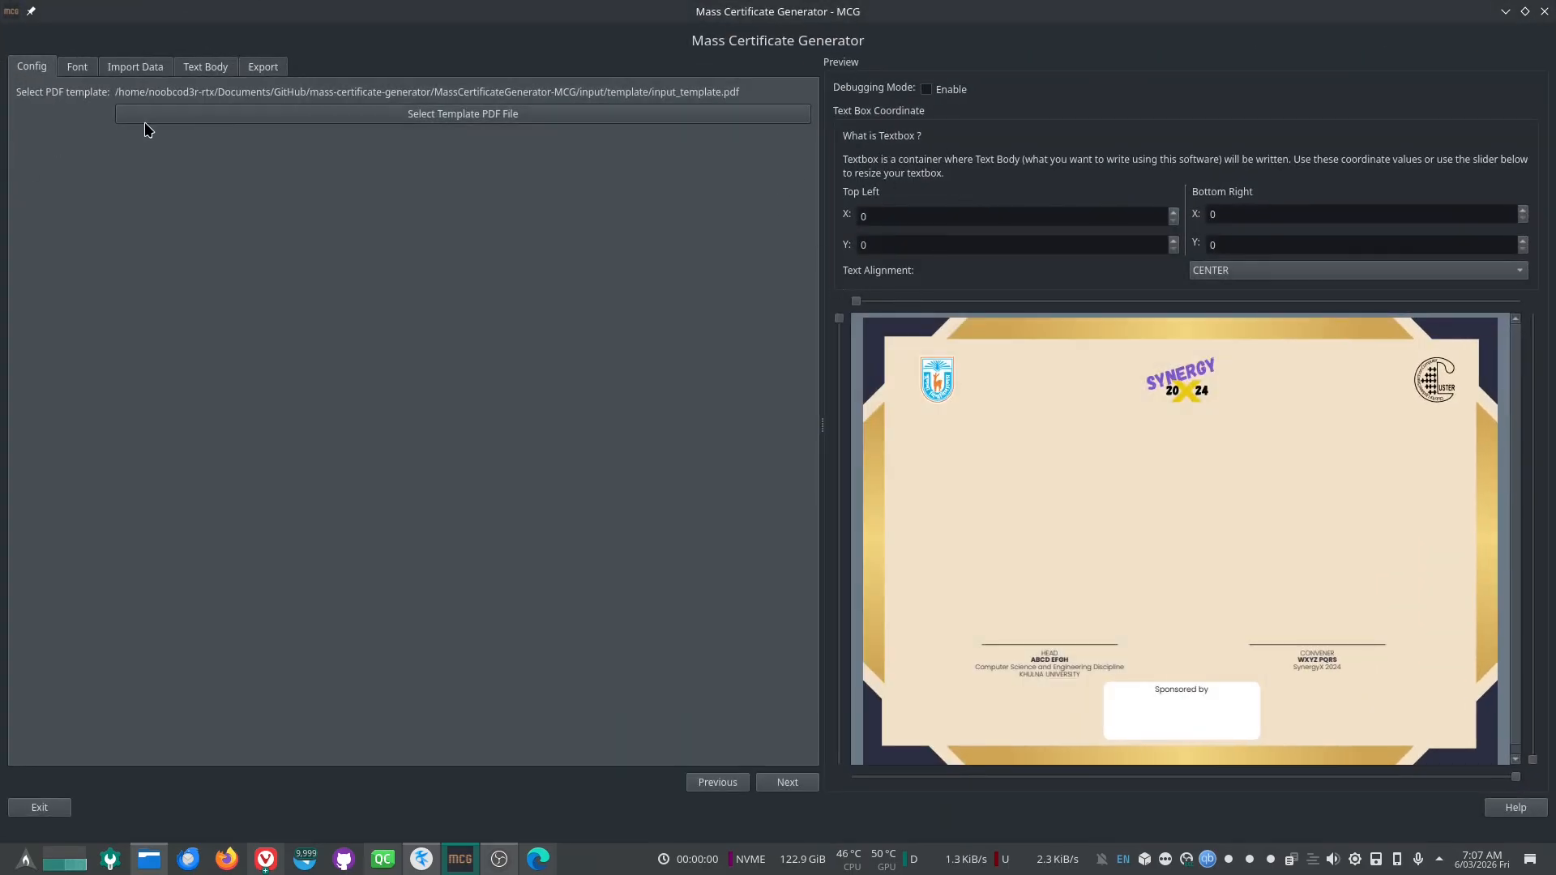
Step: Proceed to the font settings and add a new font entry named Poppins
click(783, 783)
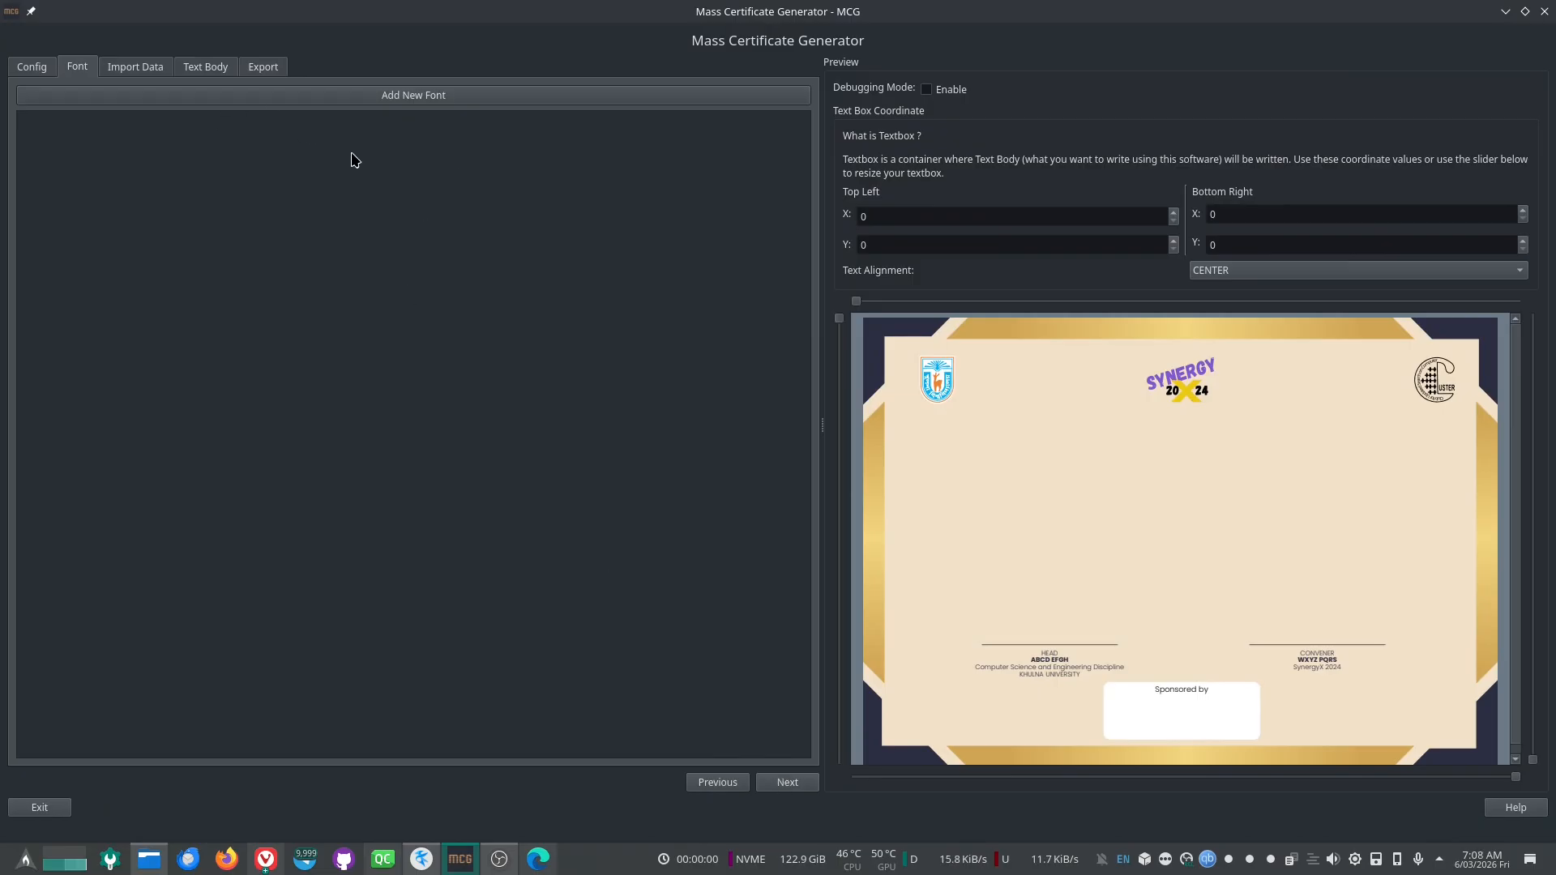
click(462, 97)
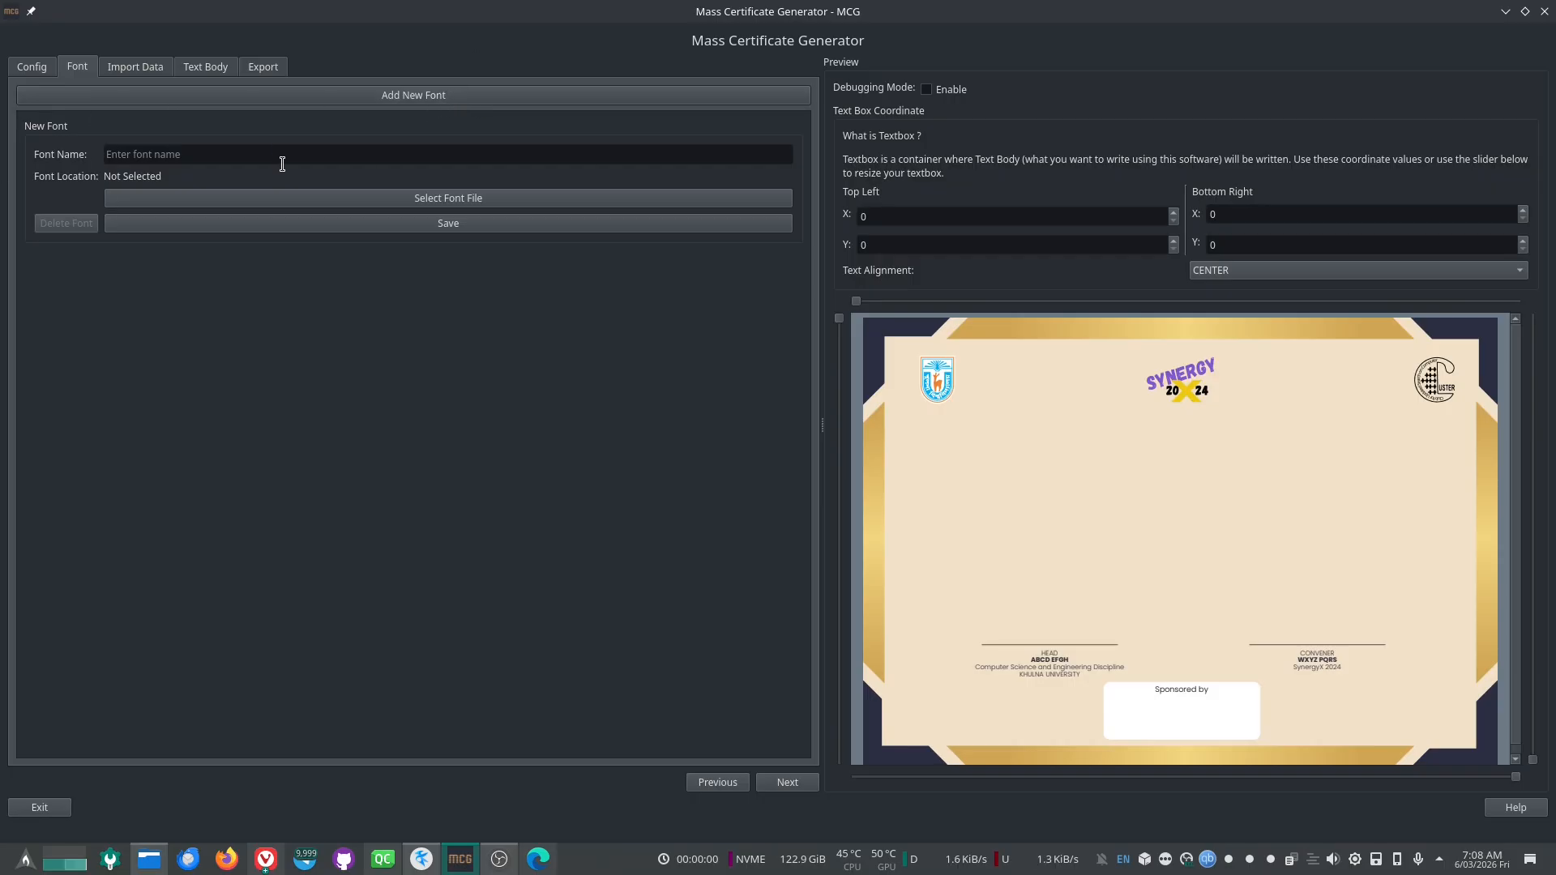
click(188, 155)
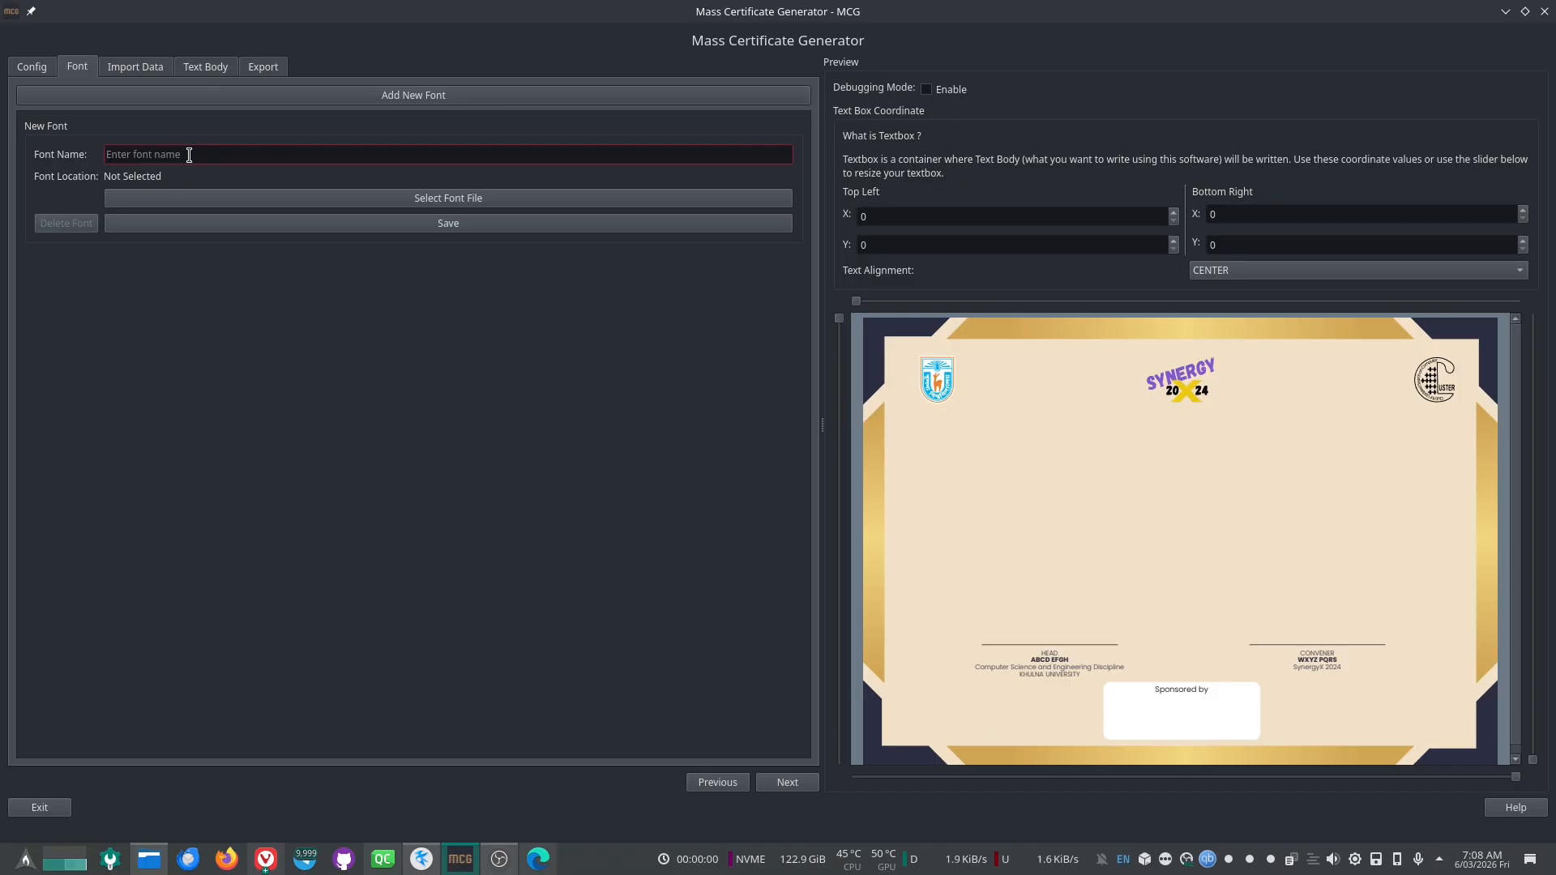
text(Poppins)
Step: Assign Poppins-Medium.ttf from the input/fonts/Poppins folder to the Poppins font entry and save it
click(487, 204)
click(935, 285)
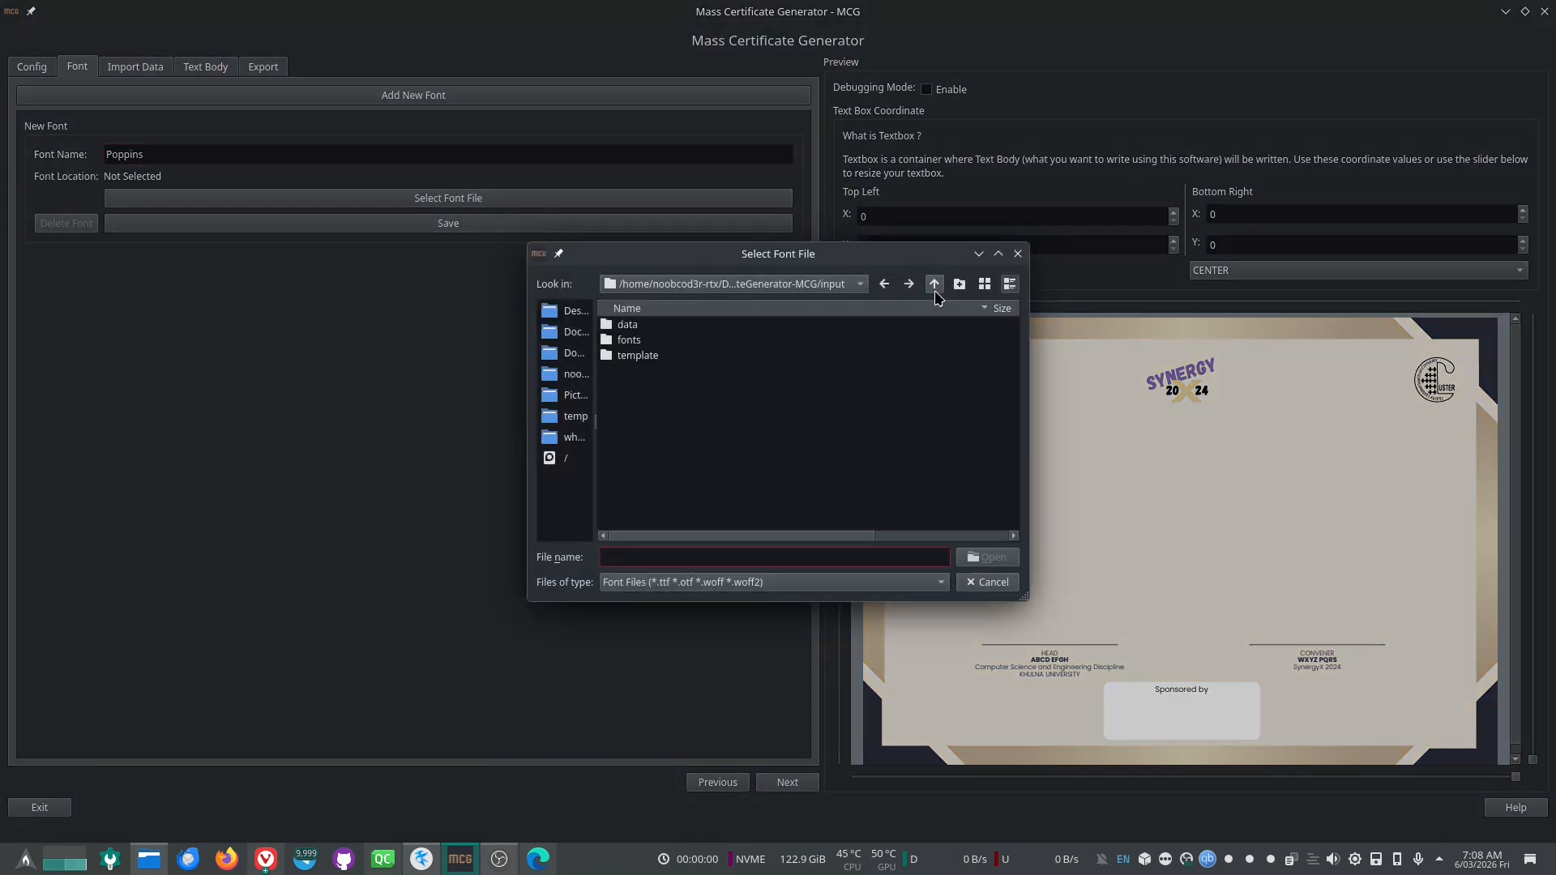
double_click(625, 342)
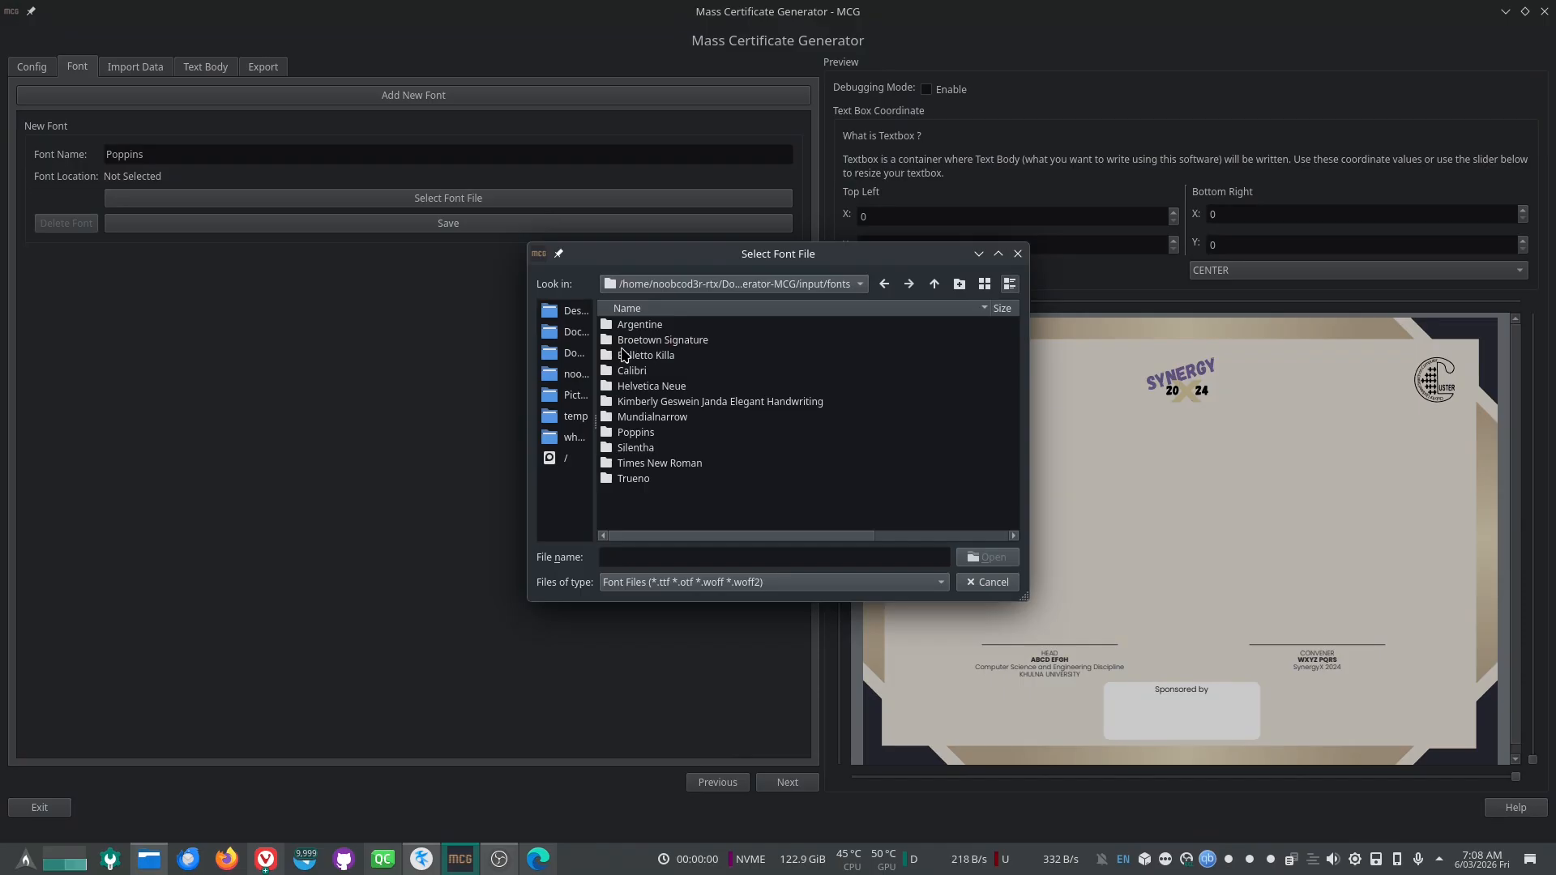
double_click(647, 434)
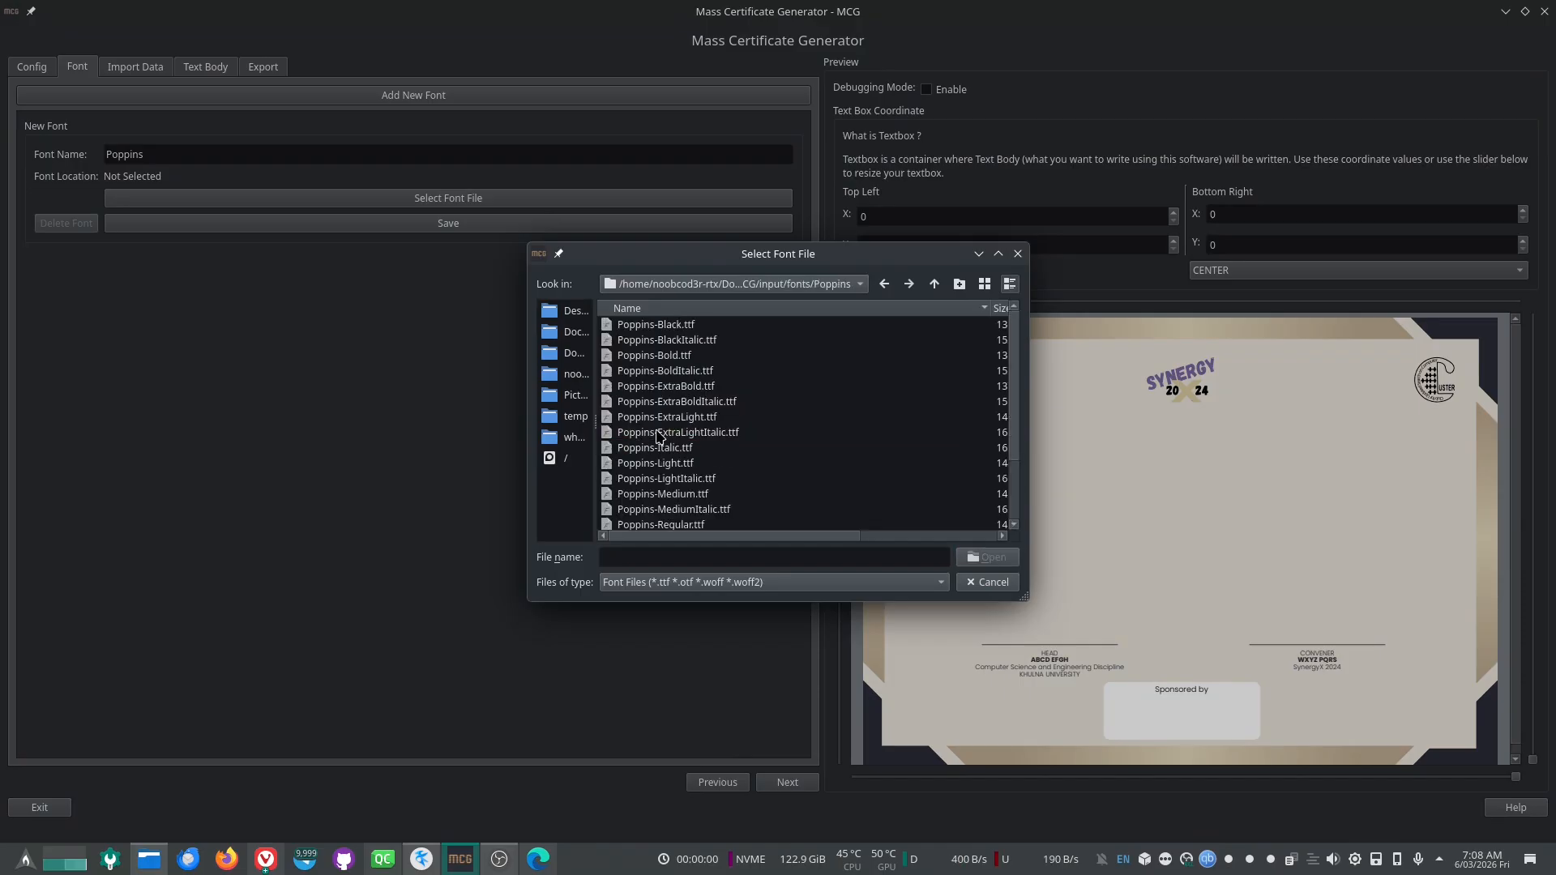
click(690, 496)
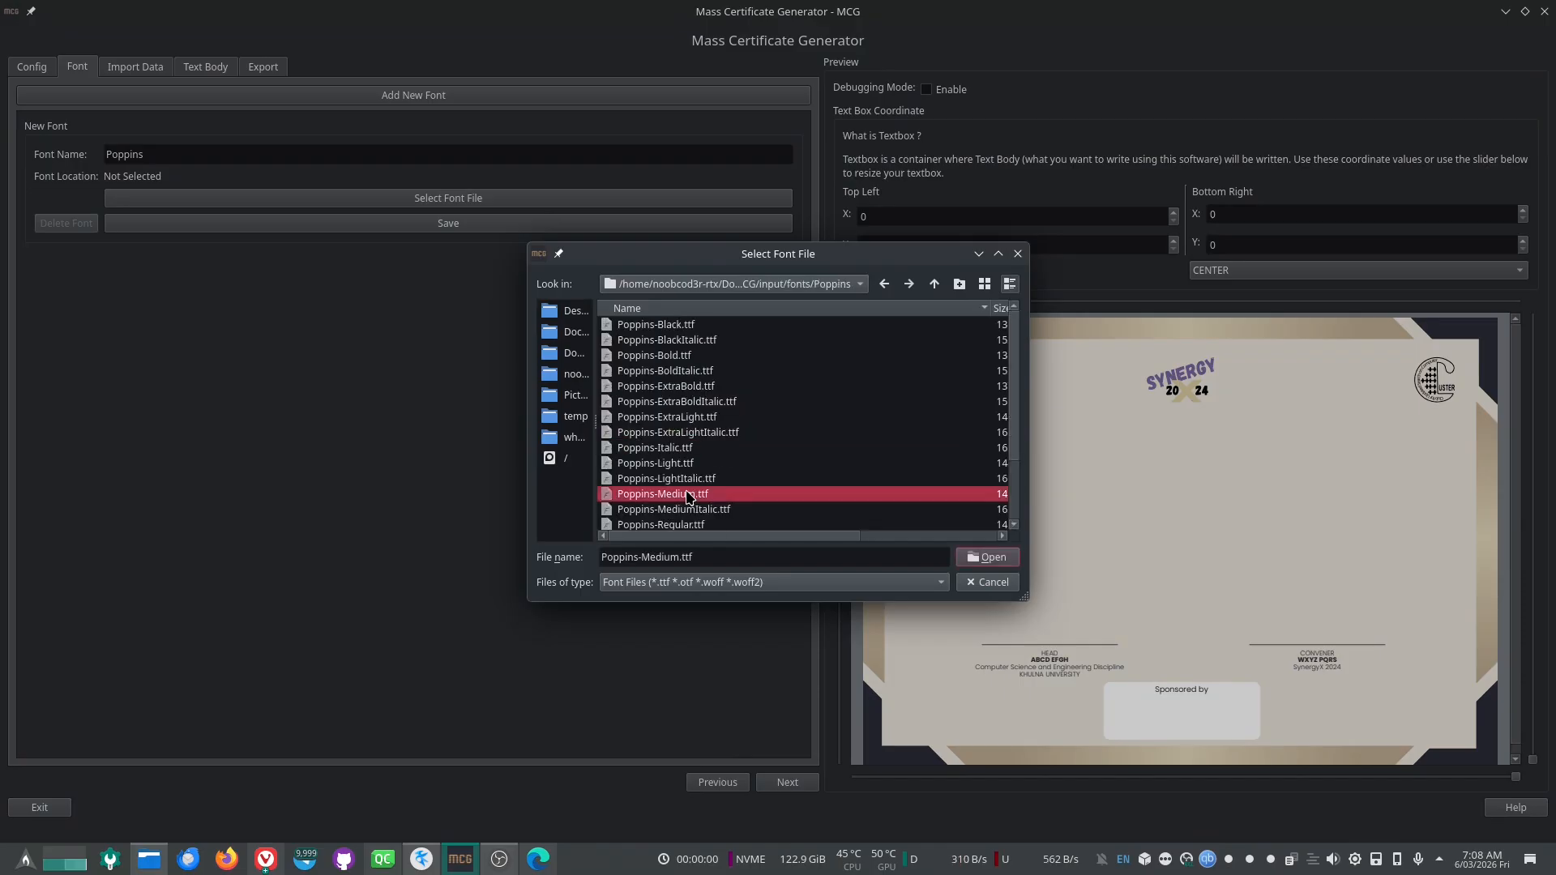
scroll(742, 458, down, 2)
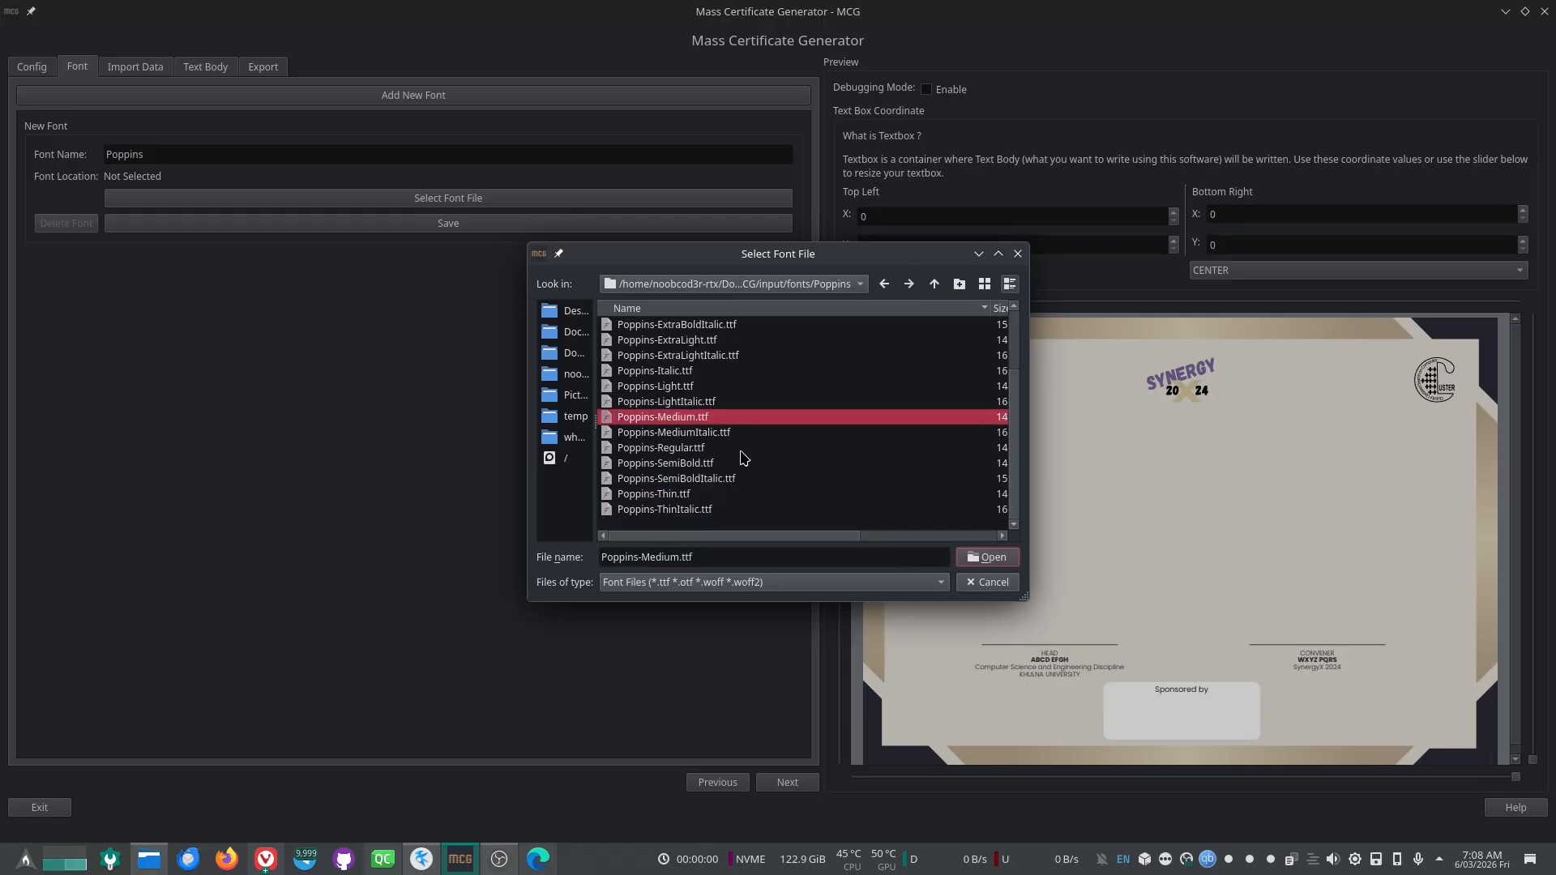
scroll(677, 510, up, 2)
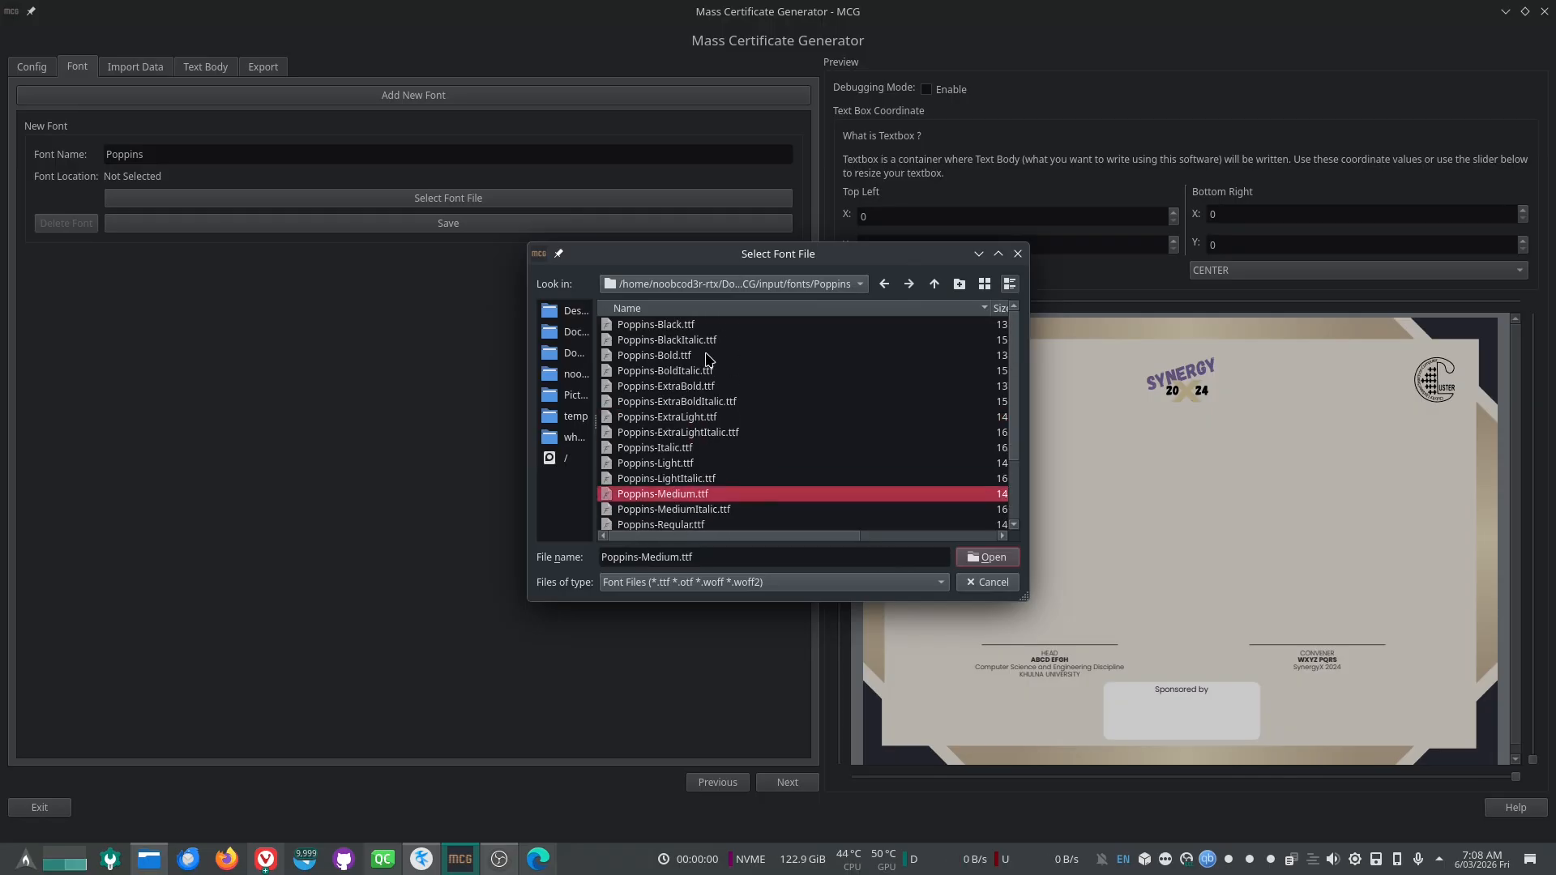
scroll(710, 406, down, 2)
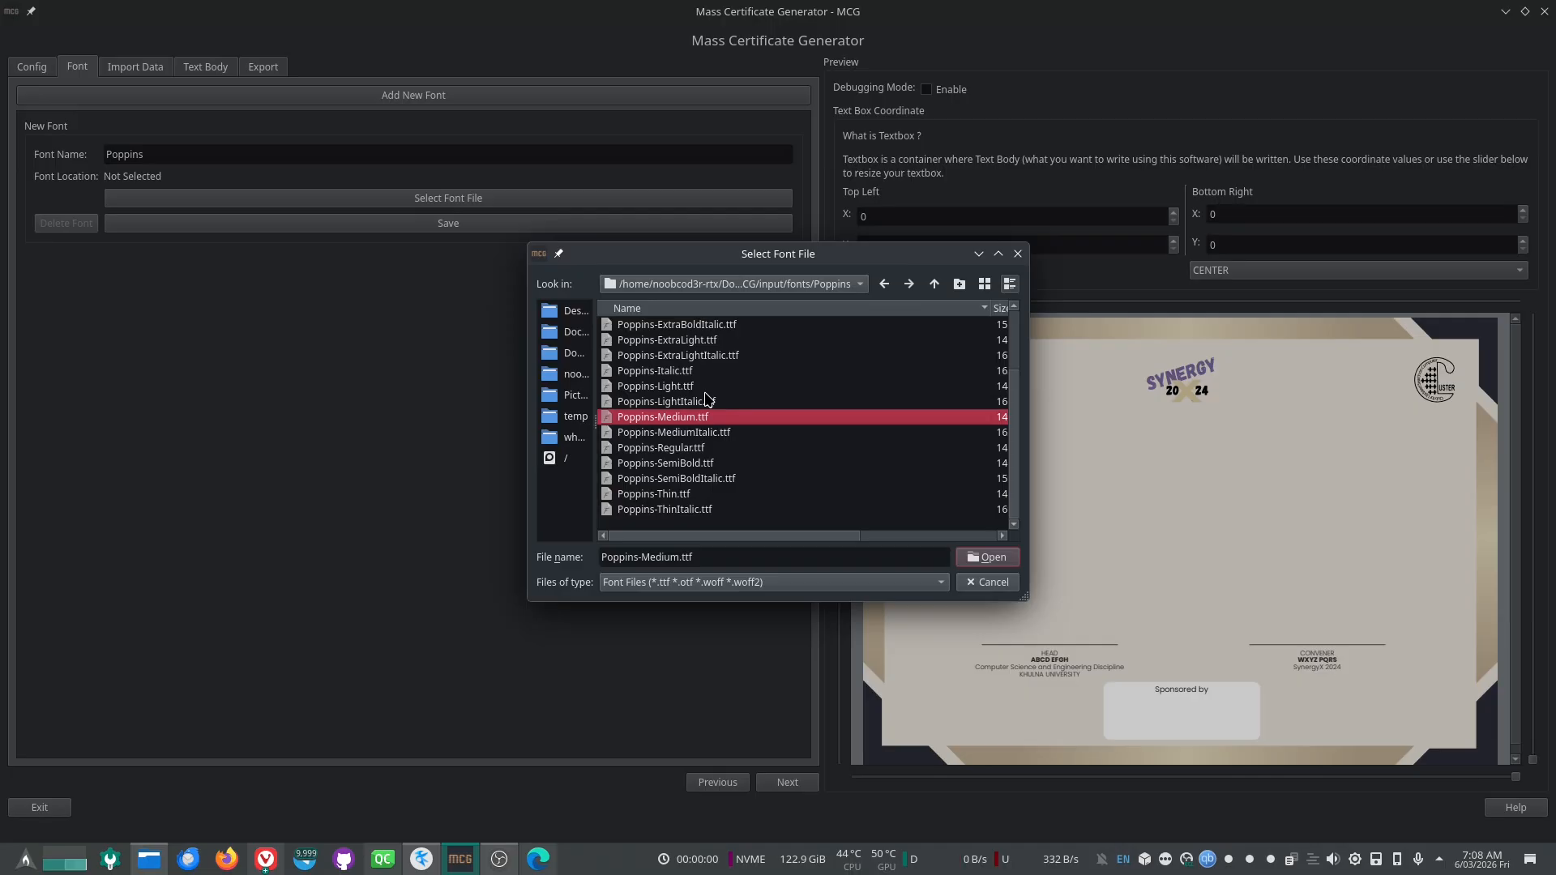
click(993, 560)
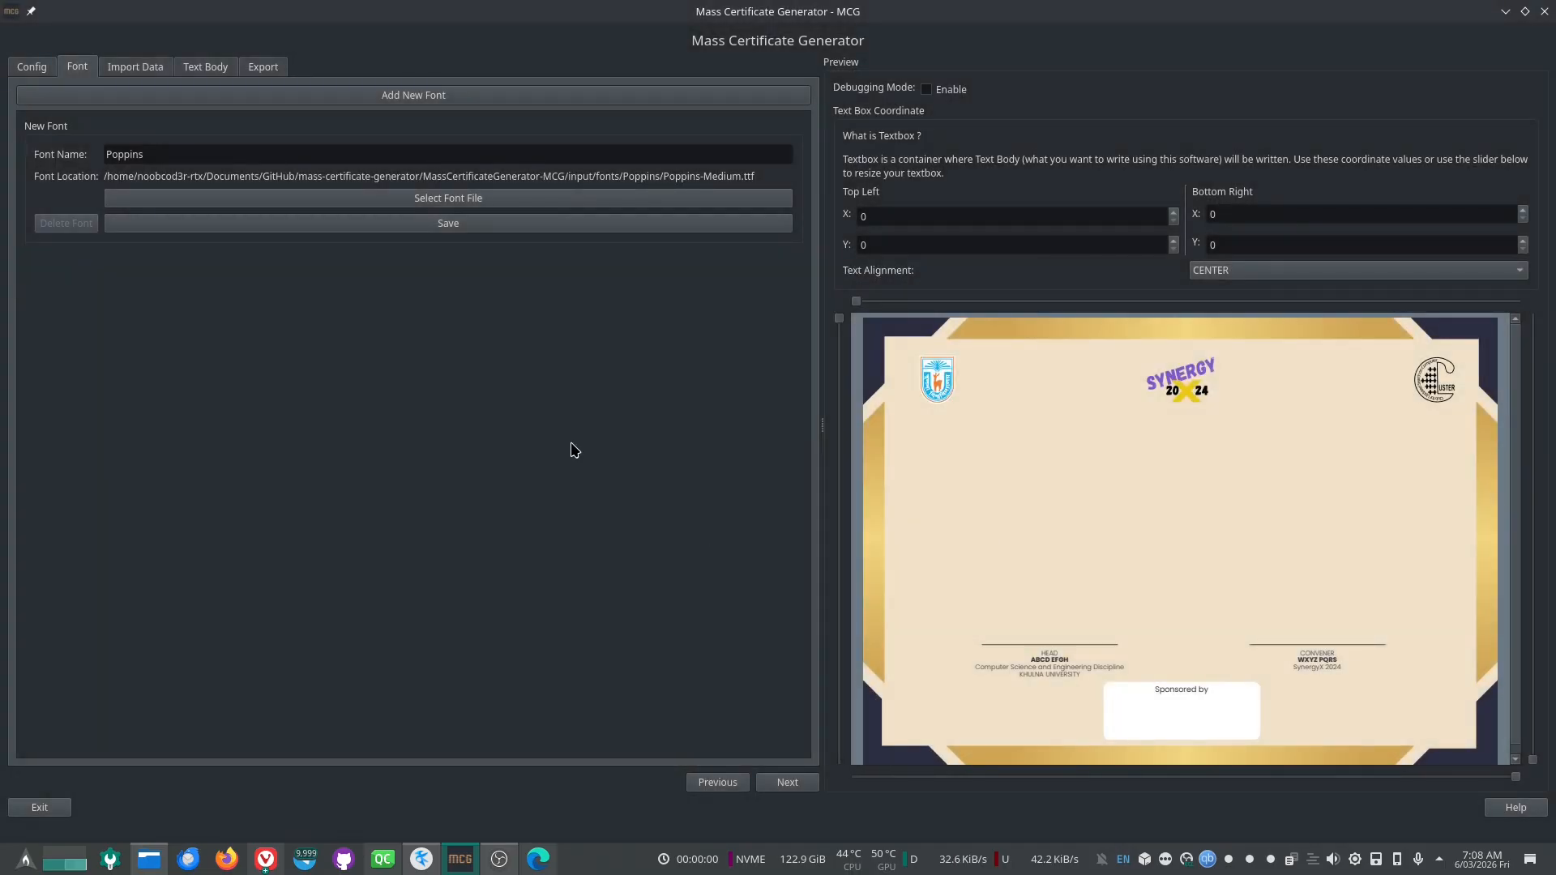
click(465, 232)
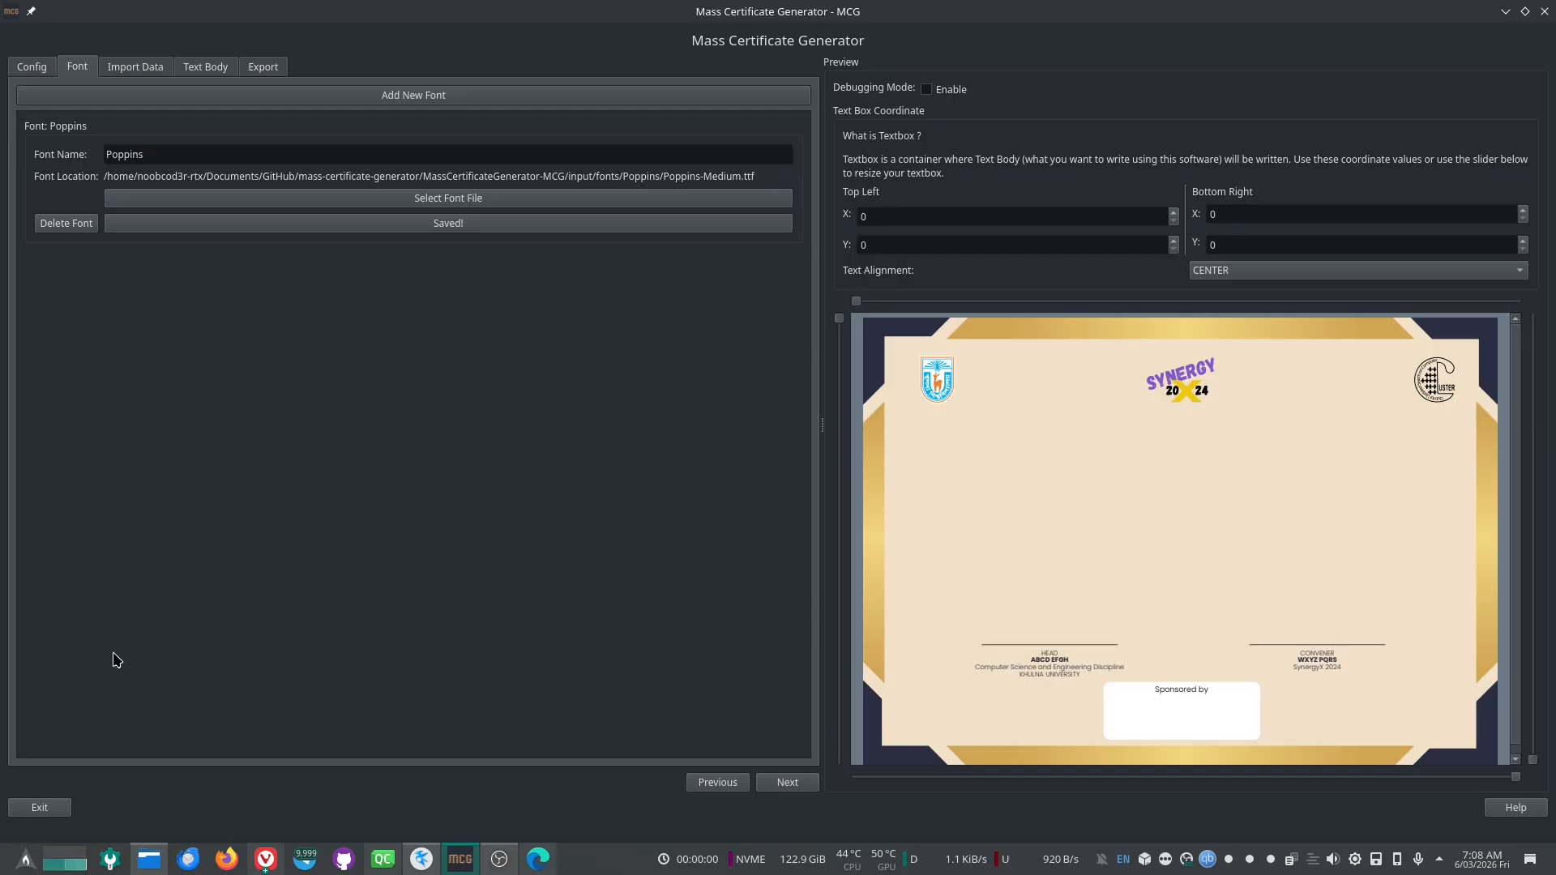
Step: Add a second font entry using JandaElegantHandwriting.ttf, copying the file name without its extension before loading it
click(425, 102)
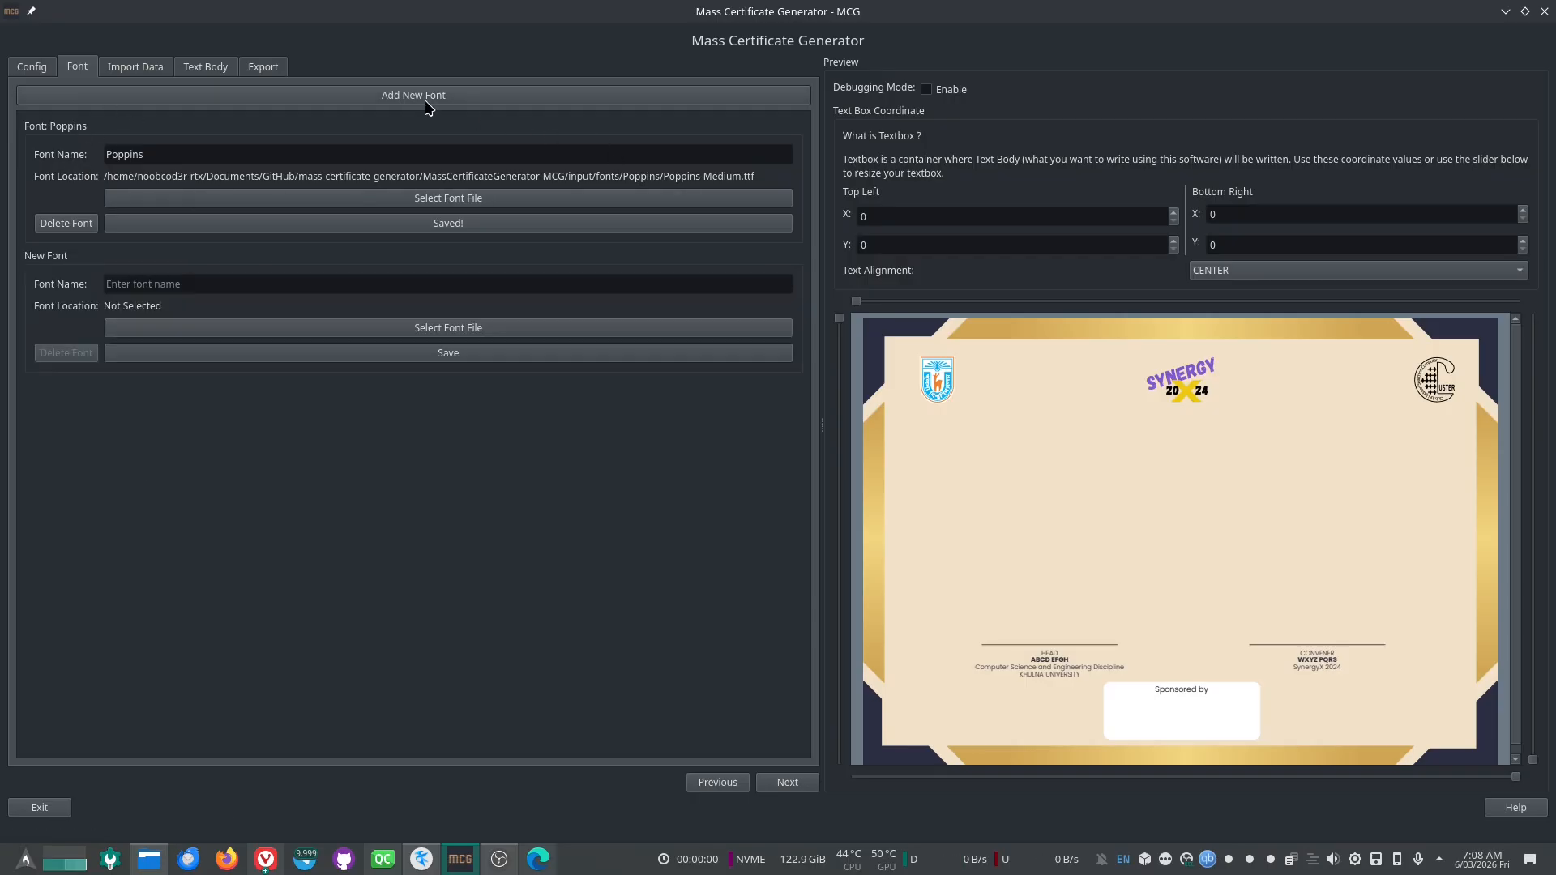
click(469, 329)
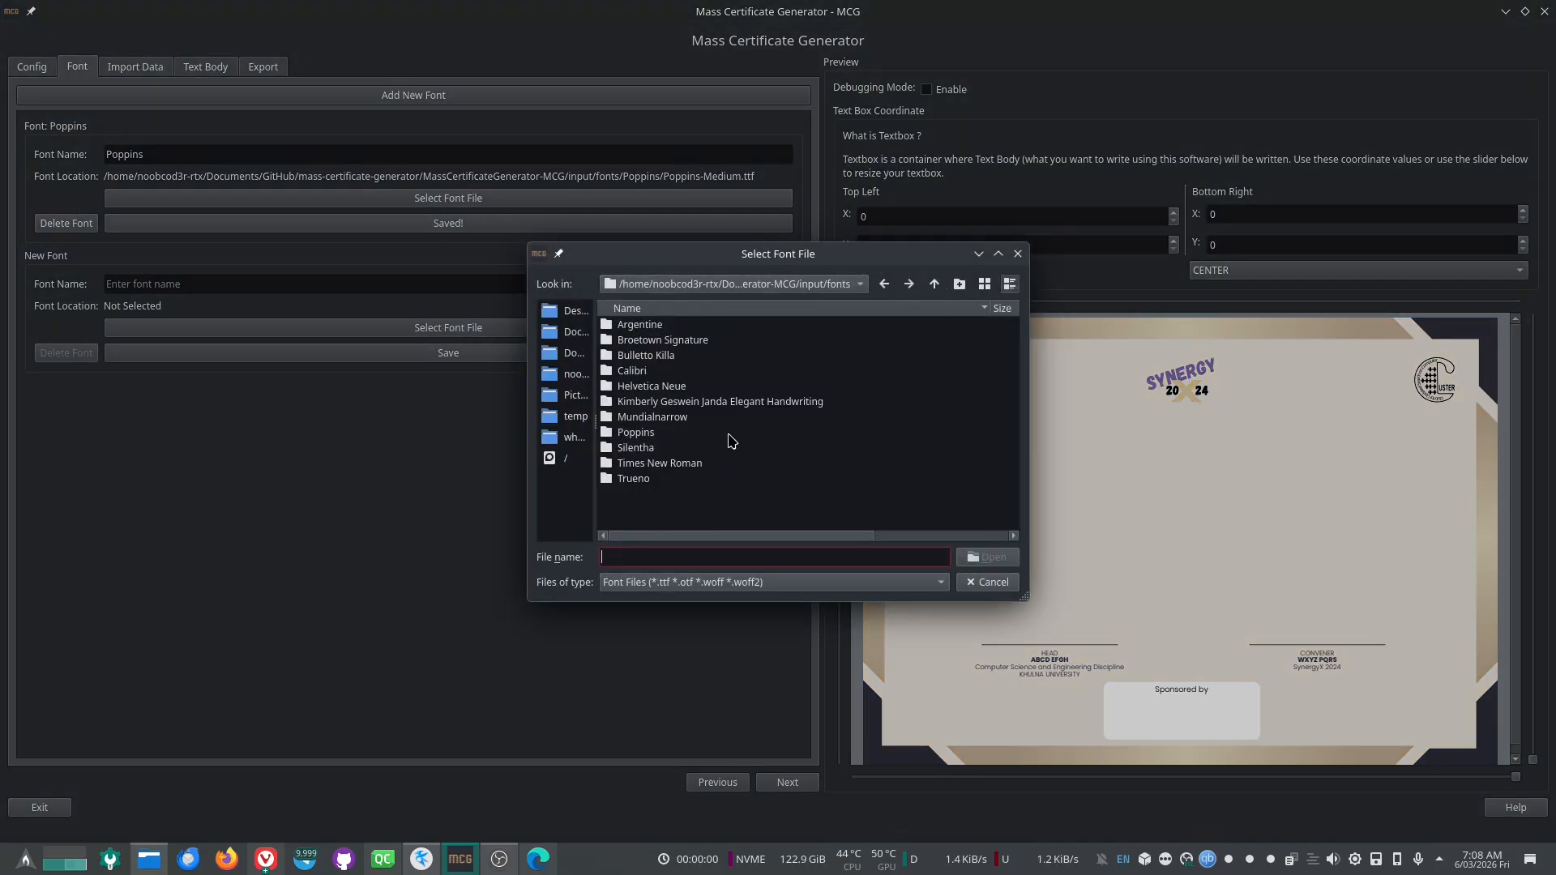
double_click(750, 403)
click(685, 325)
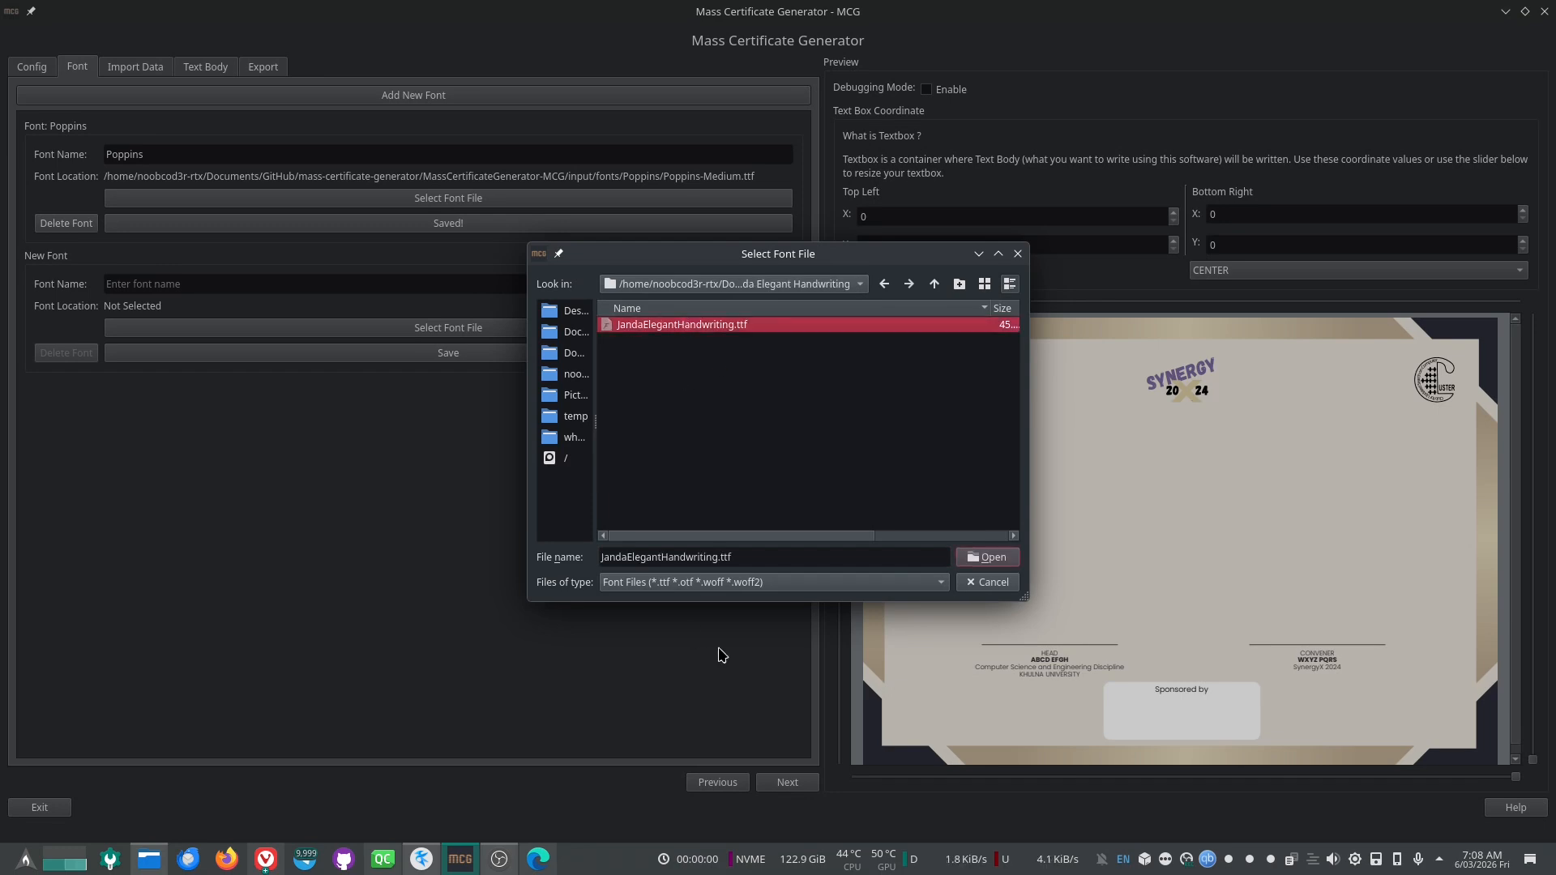
drag(718, 557, 592, 569)
key(ctrl+c)
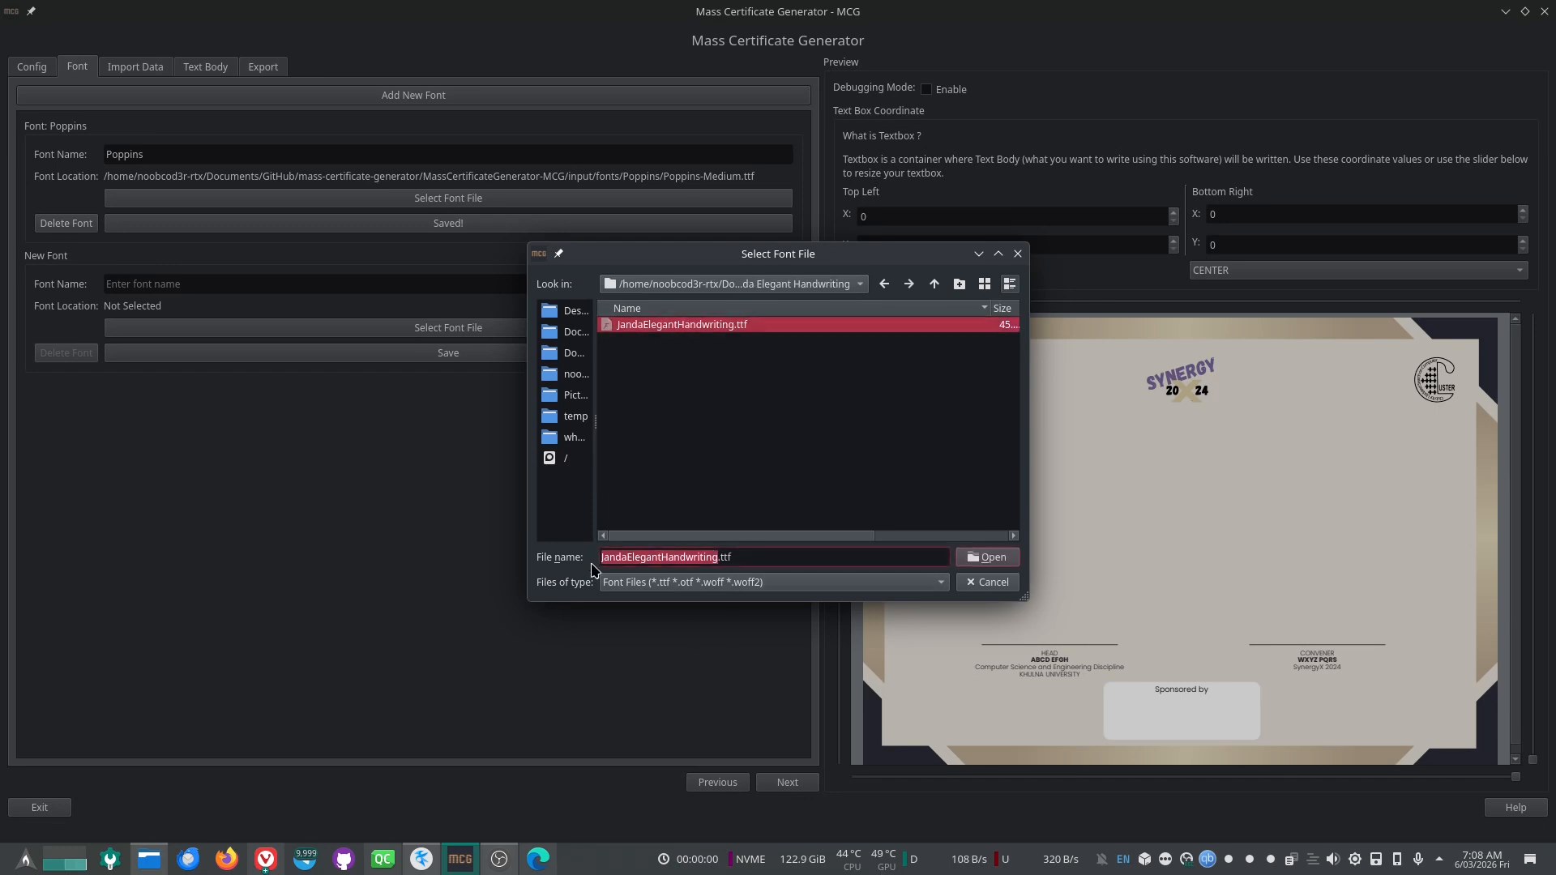
click(1010, 562)
Step: Paste the copied name into the second font entry, shorten it to Handwriting, and save the font
click(200, 290)
key(ctrl+v)
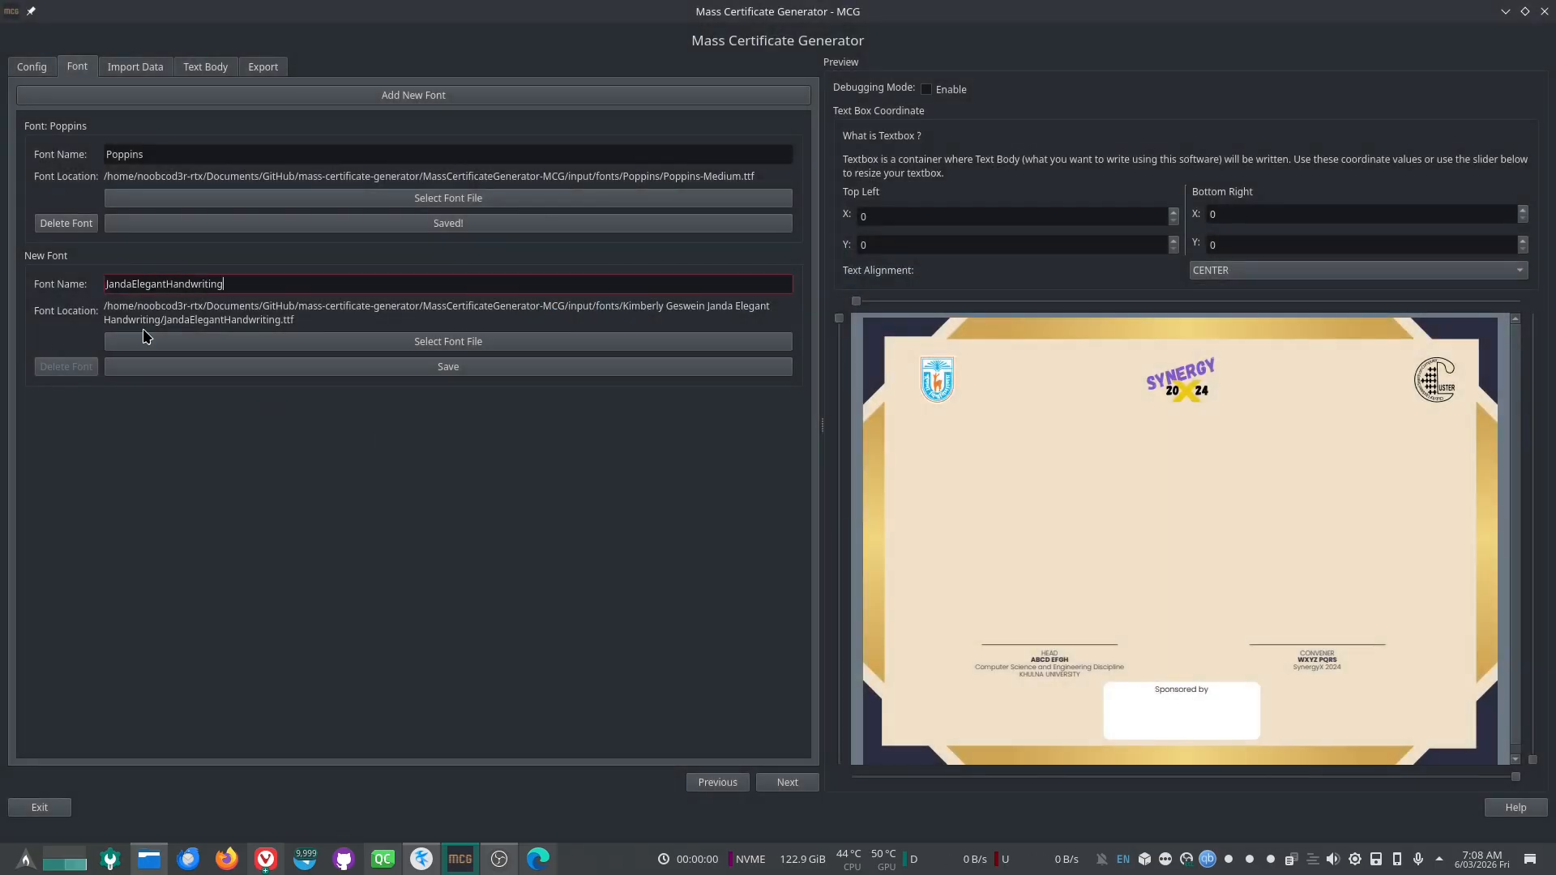
drag(164, 284, 106, 284)
key(BackSpace)
drag(179, 284, 34, 265)
click(428, 366)
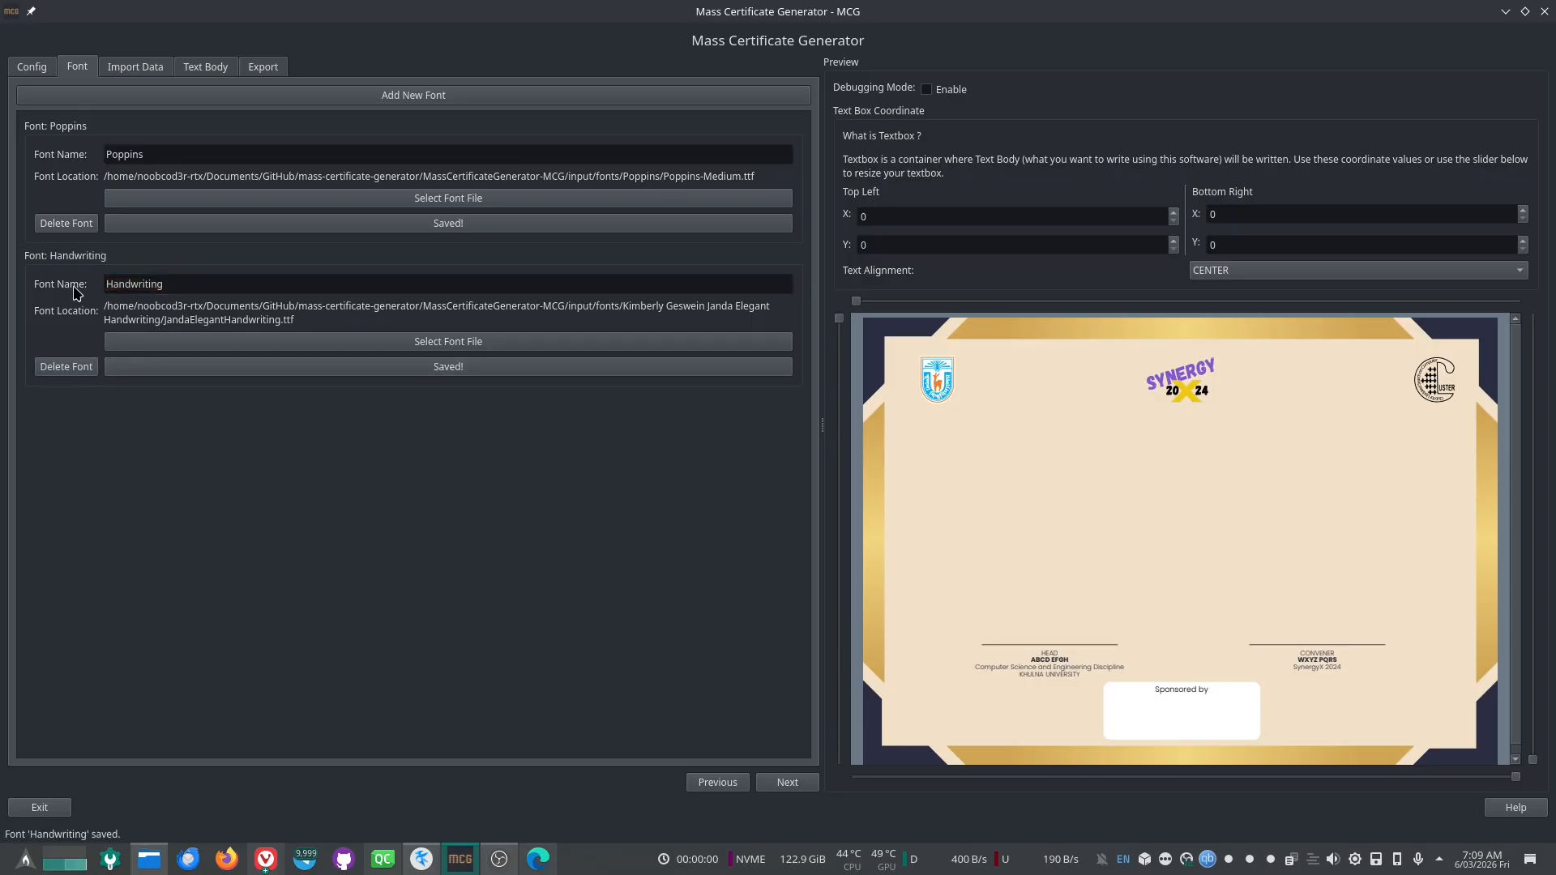
Step: Proceed to the data import settings, then switch to the browser and review the CLUSTER Committee List 2026 spreadsheet
click(801, 782)
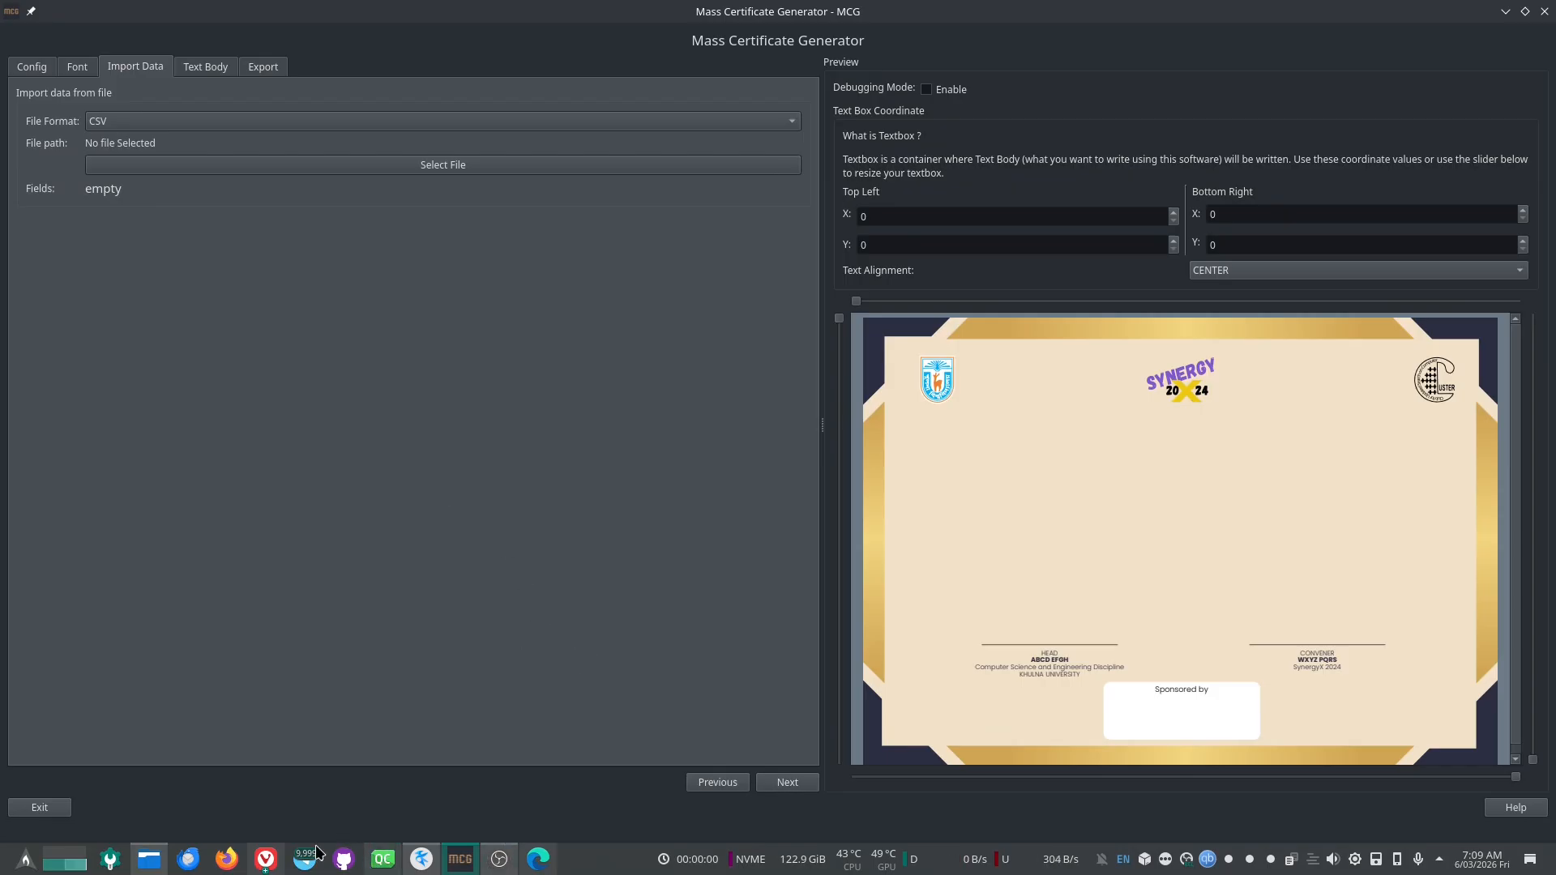
mouse_move(276, 854)
click(389, 758)
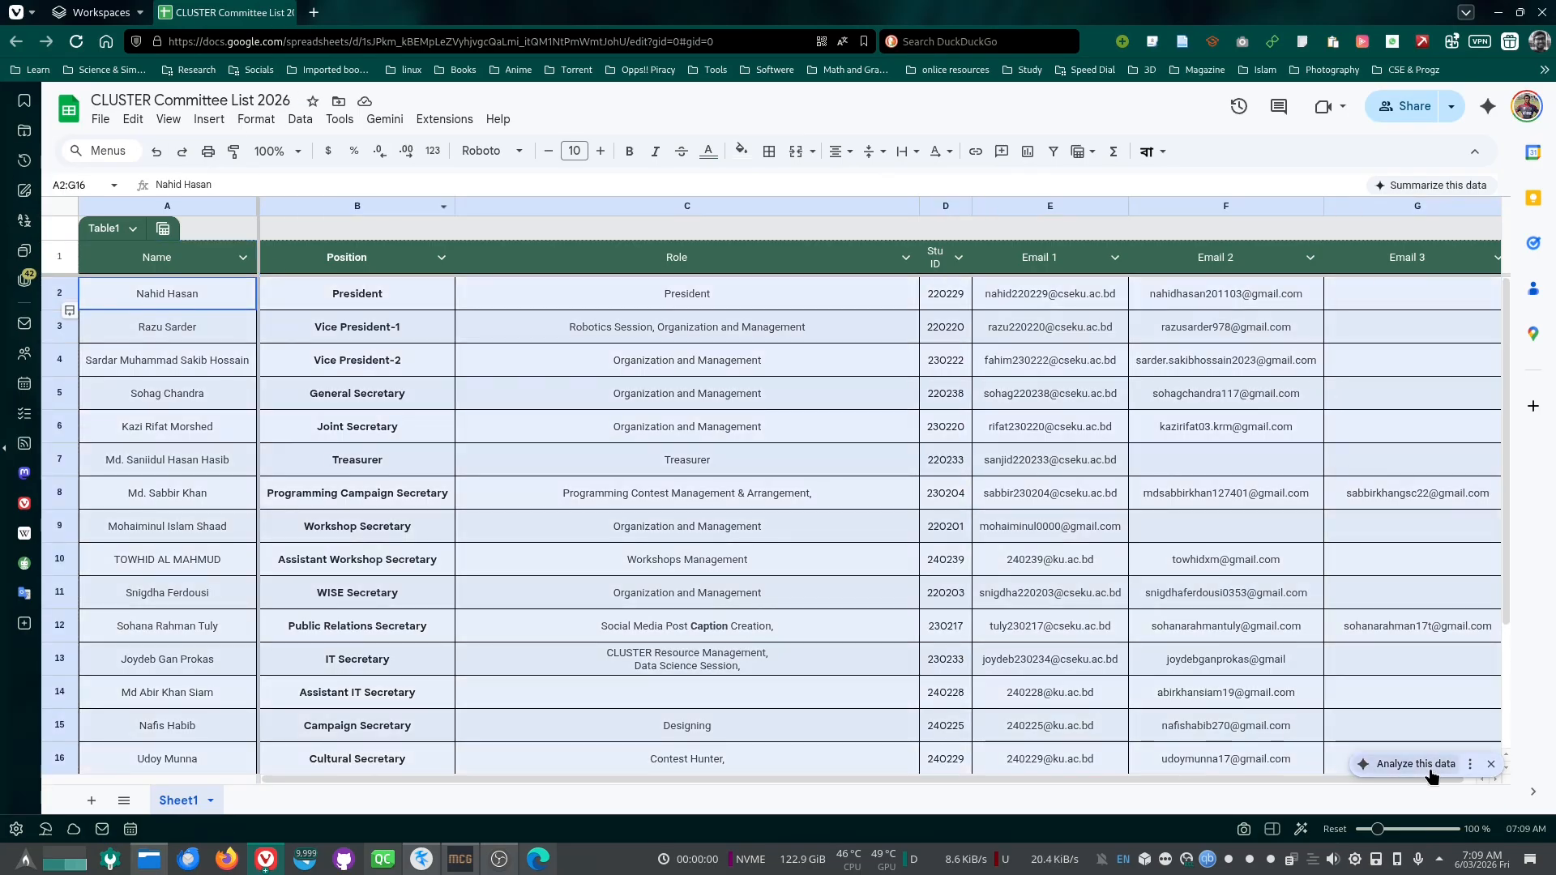
click(1275, 682)
scroll(1277, 678, down, 3)
scroll(1272, 675, up, 3)
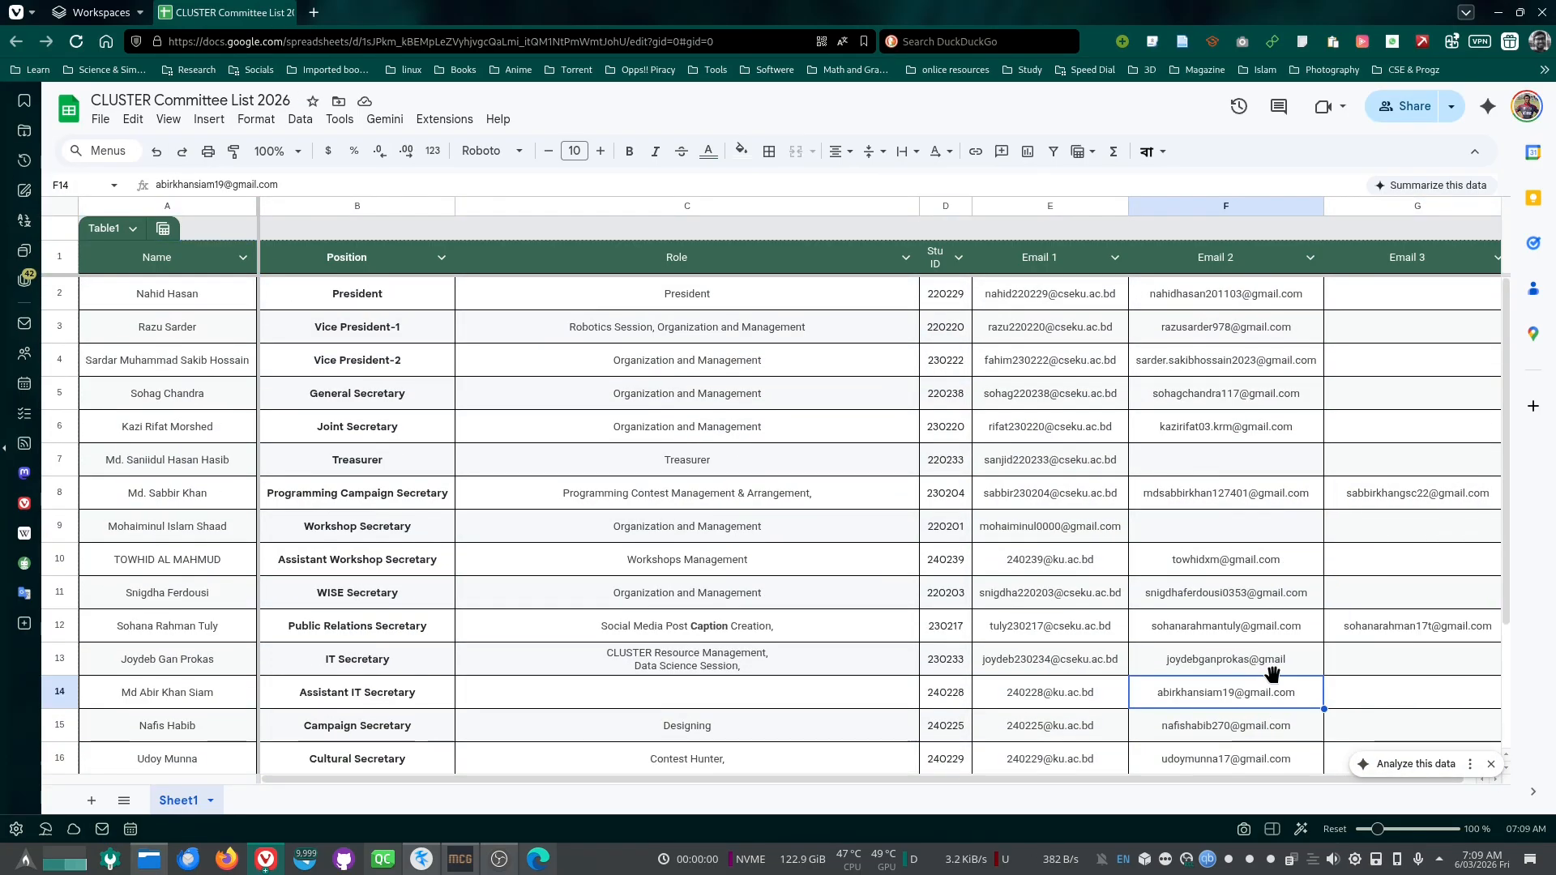
Step: Download the CLUSTER Committee List 2026 sheet as a CSV file into the project's input/data folder and close the browser
click(95, 125)
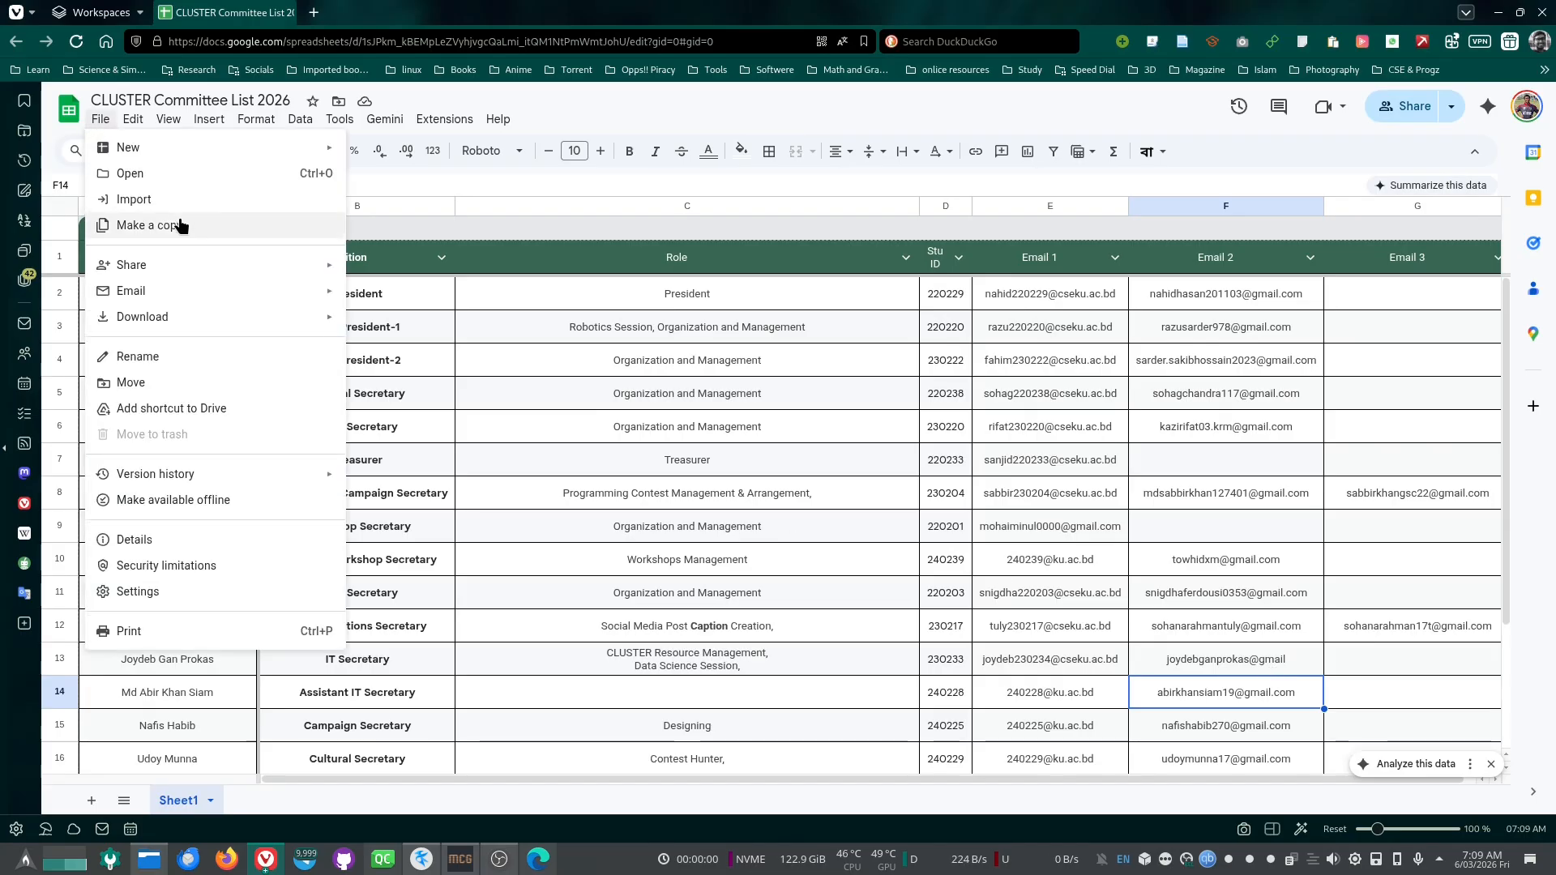
mouse_move(188, 317)
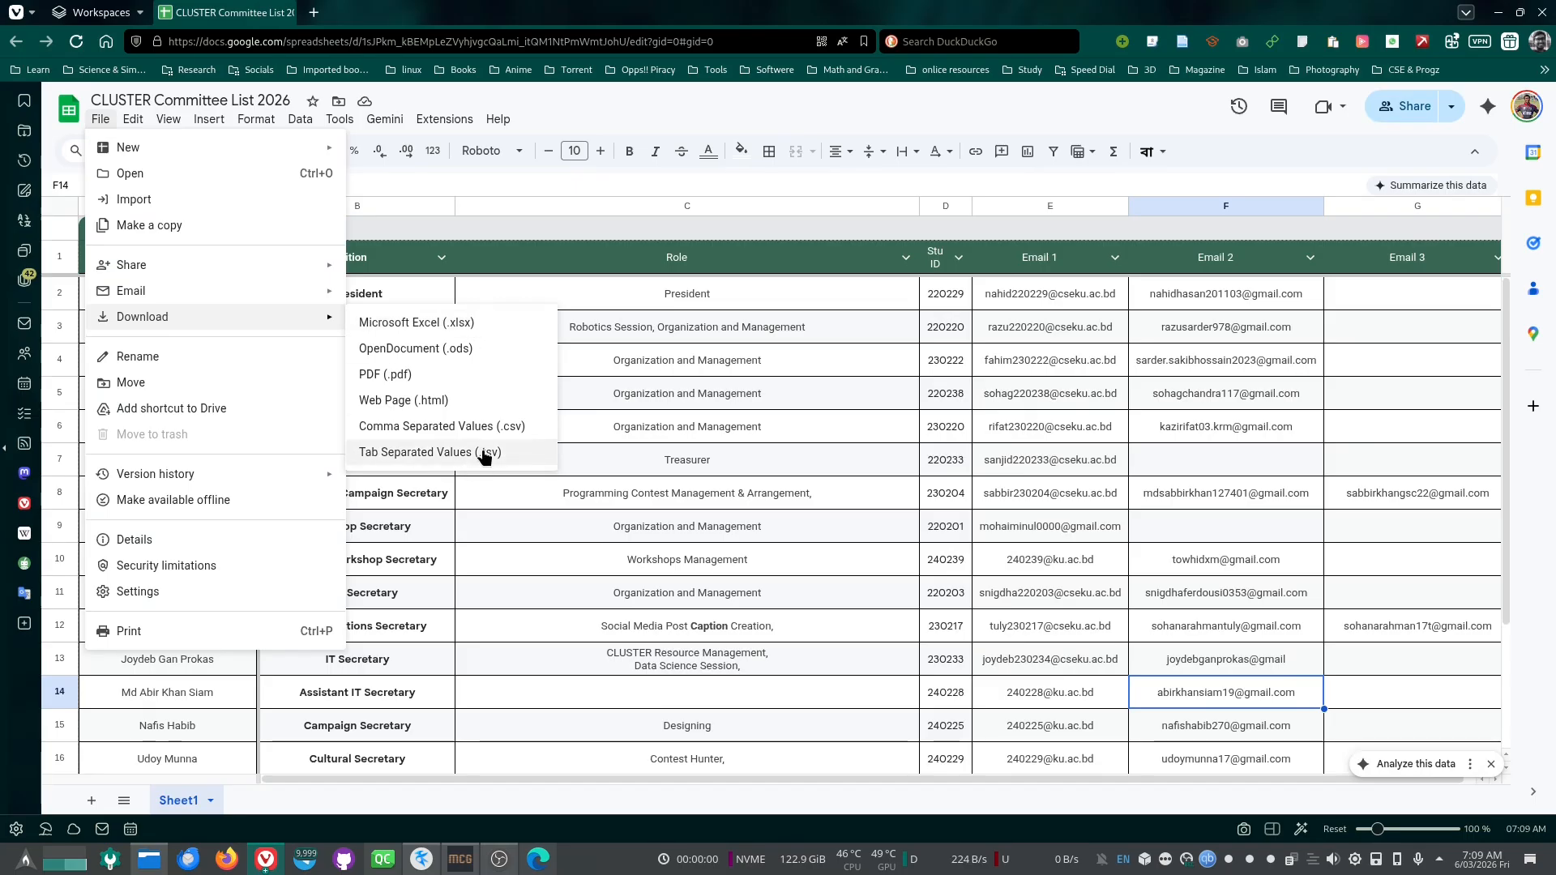
click(529, 430)
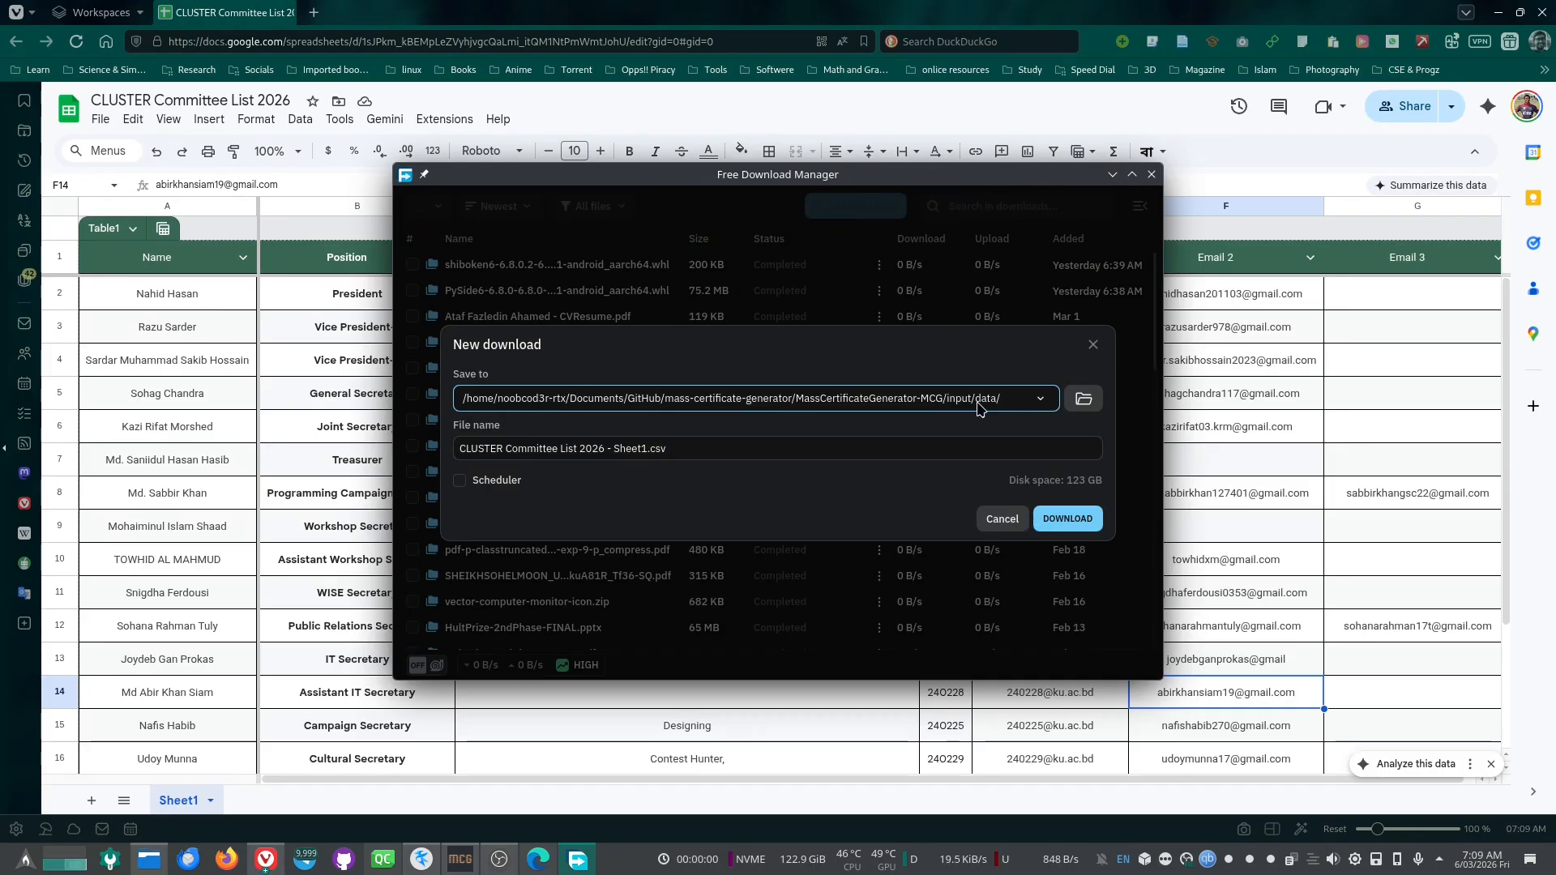
click(1068, 519)
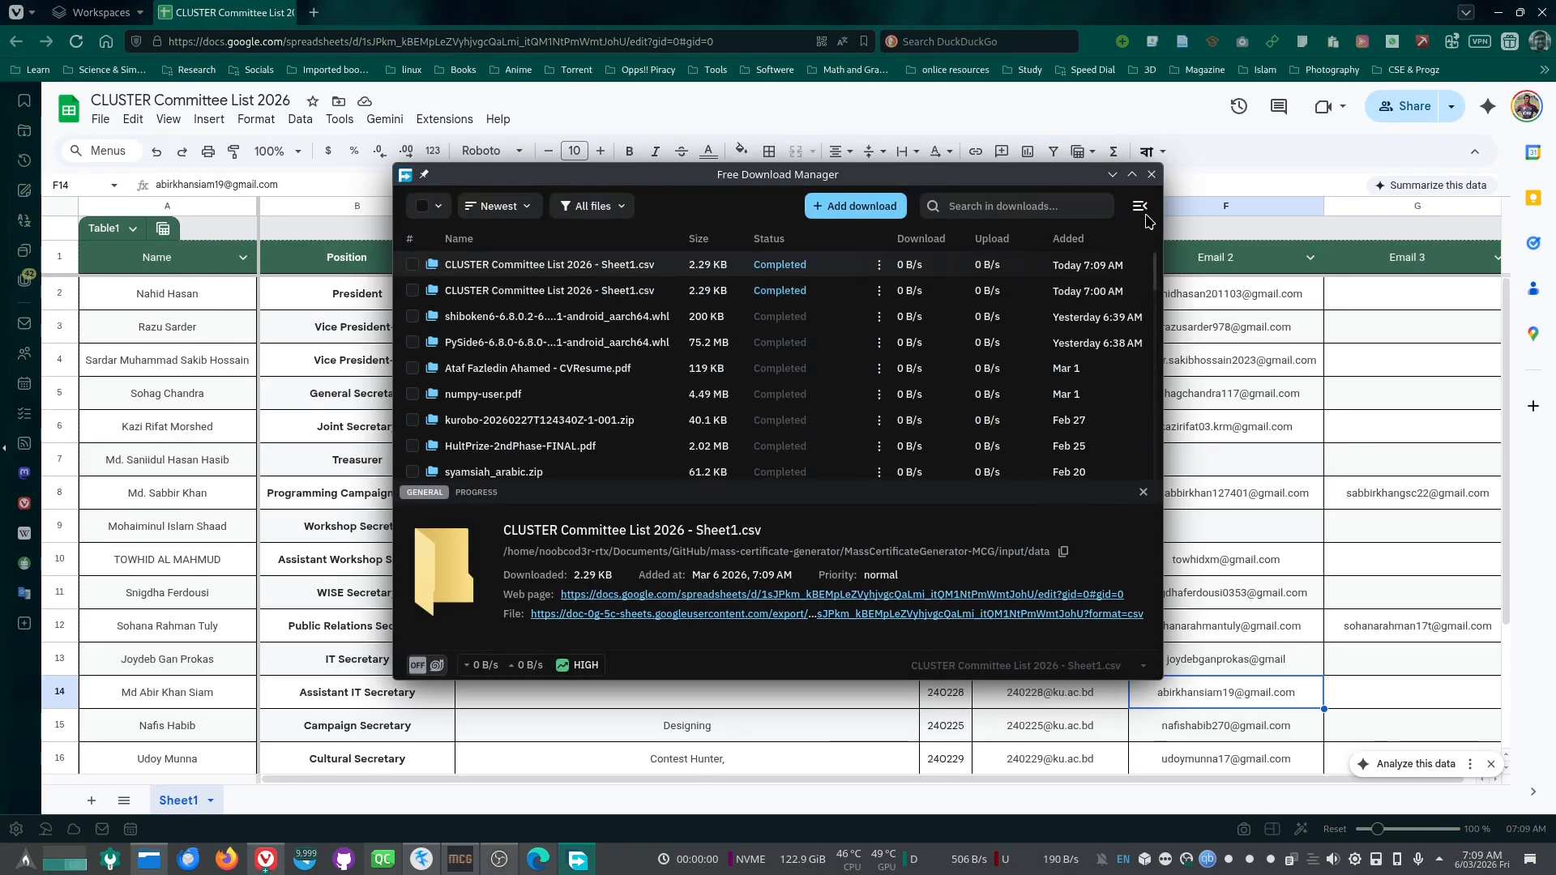
click(1151, 174)
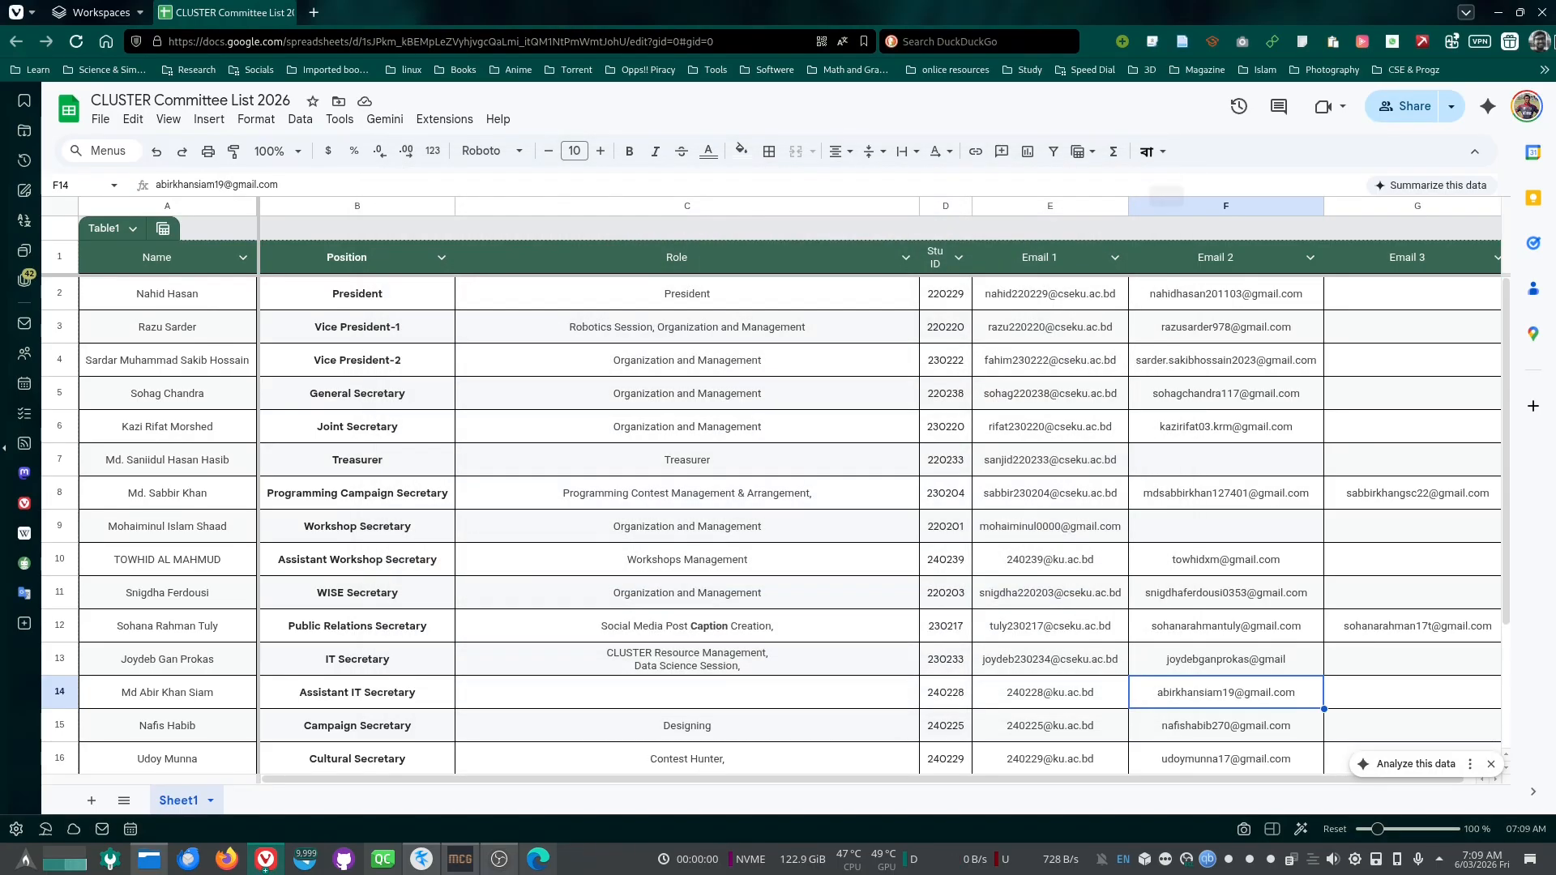
click(1545, 12)
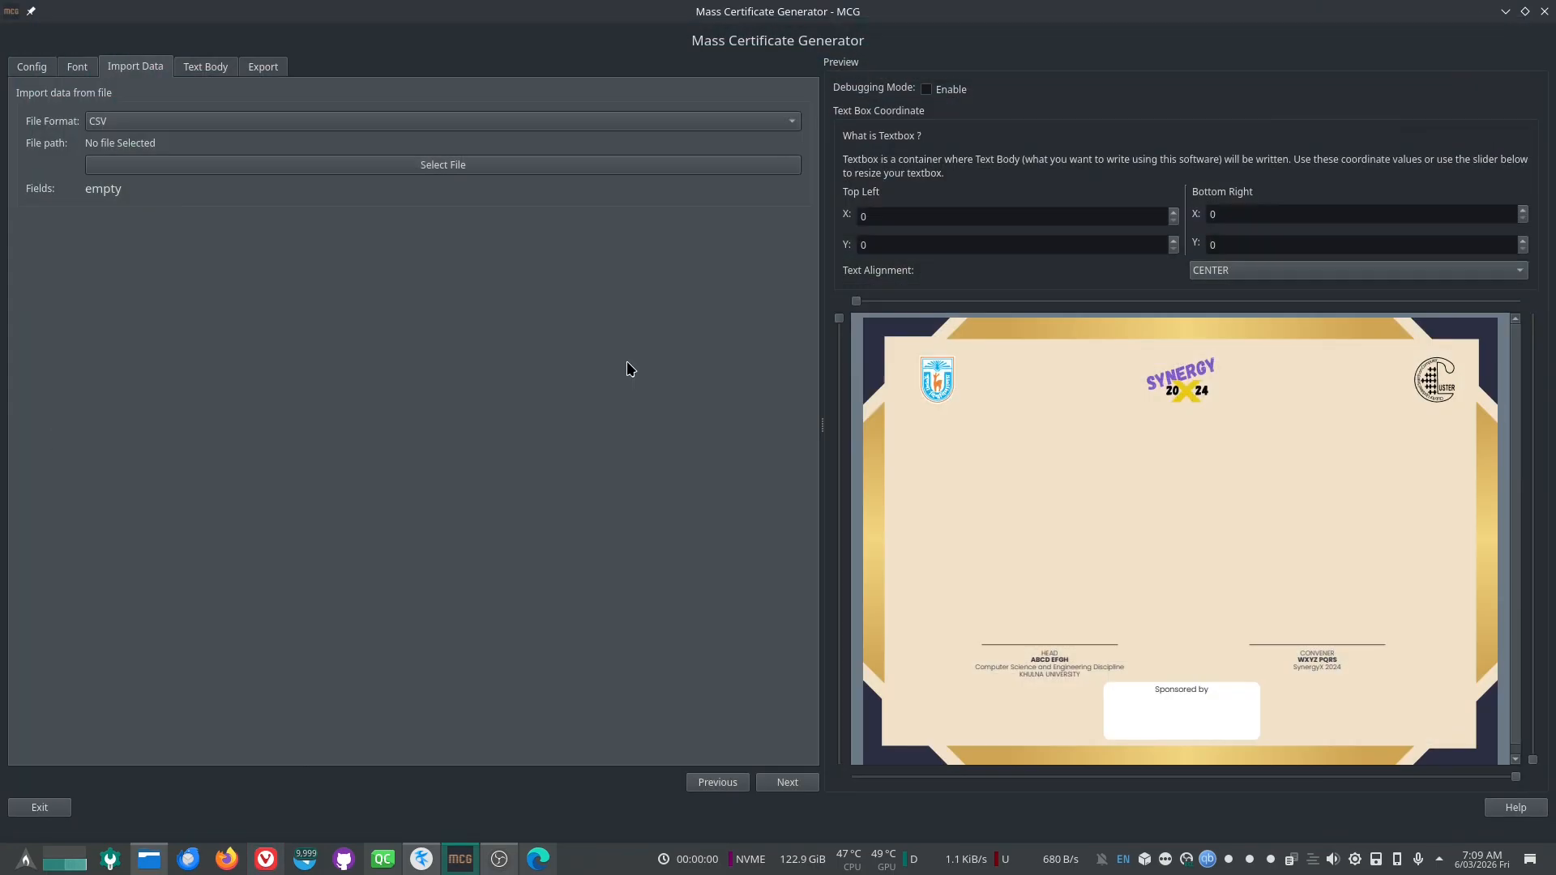
Step: Switch to the file manager and open CLUSTER Committee List 2026 - Sheet1.csv from input/data in LibreOffice Calc with the default import options
click(154, 858)
click(540, 42)
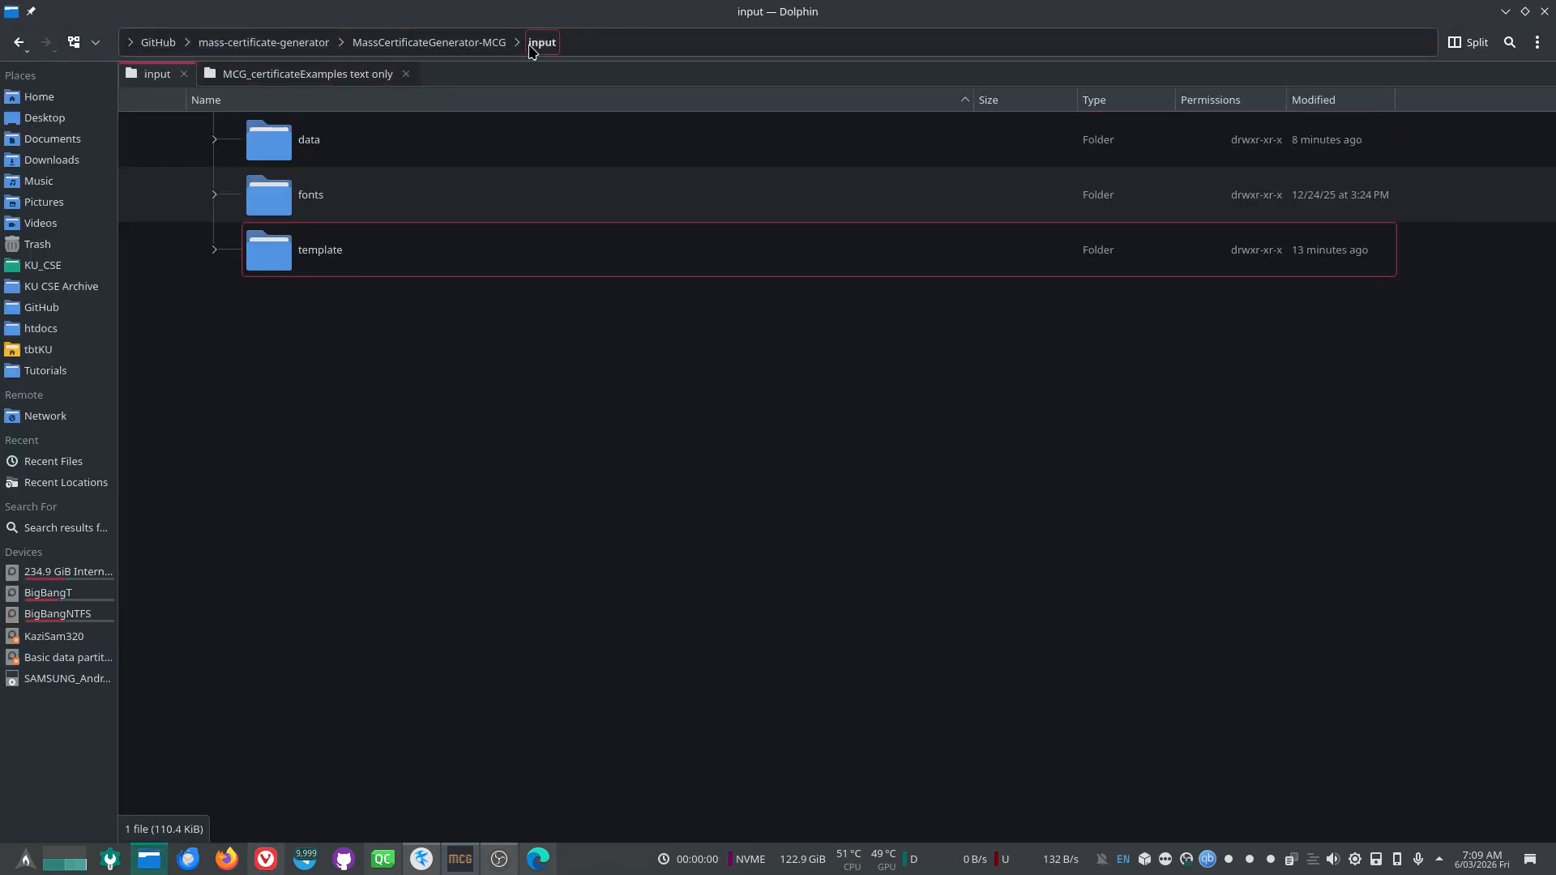
click(306, 155)
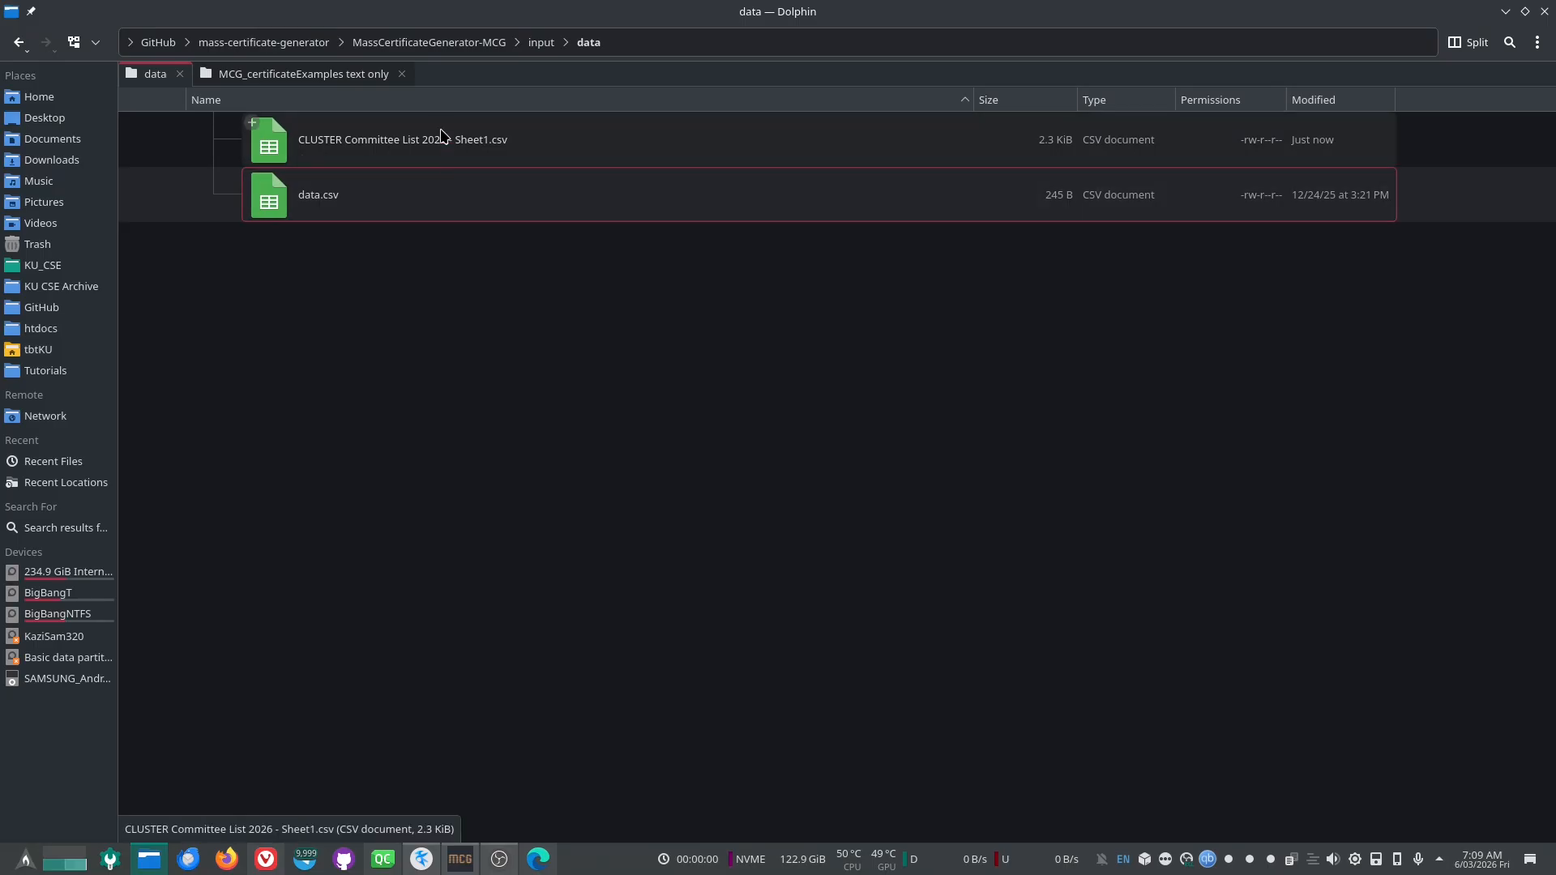
click(445, 138)
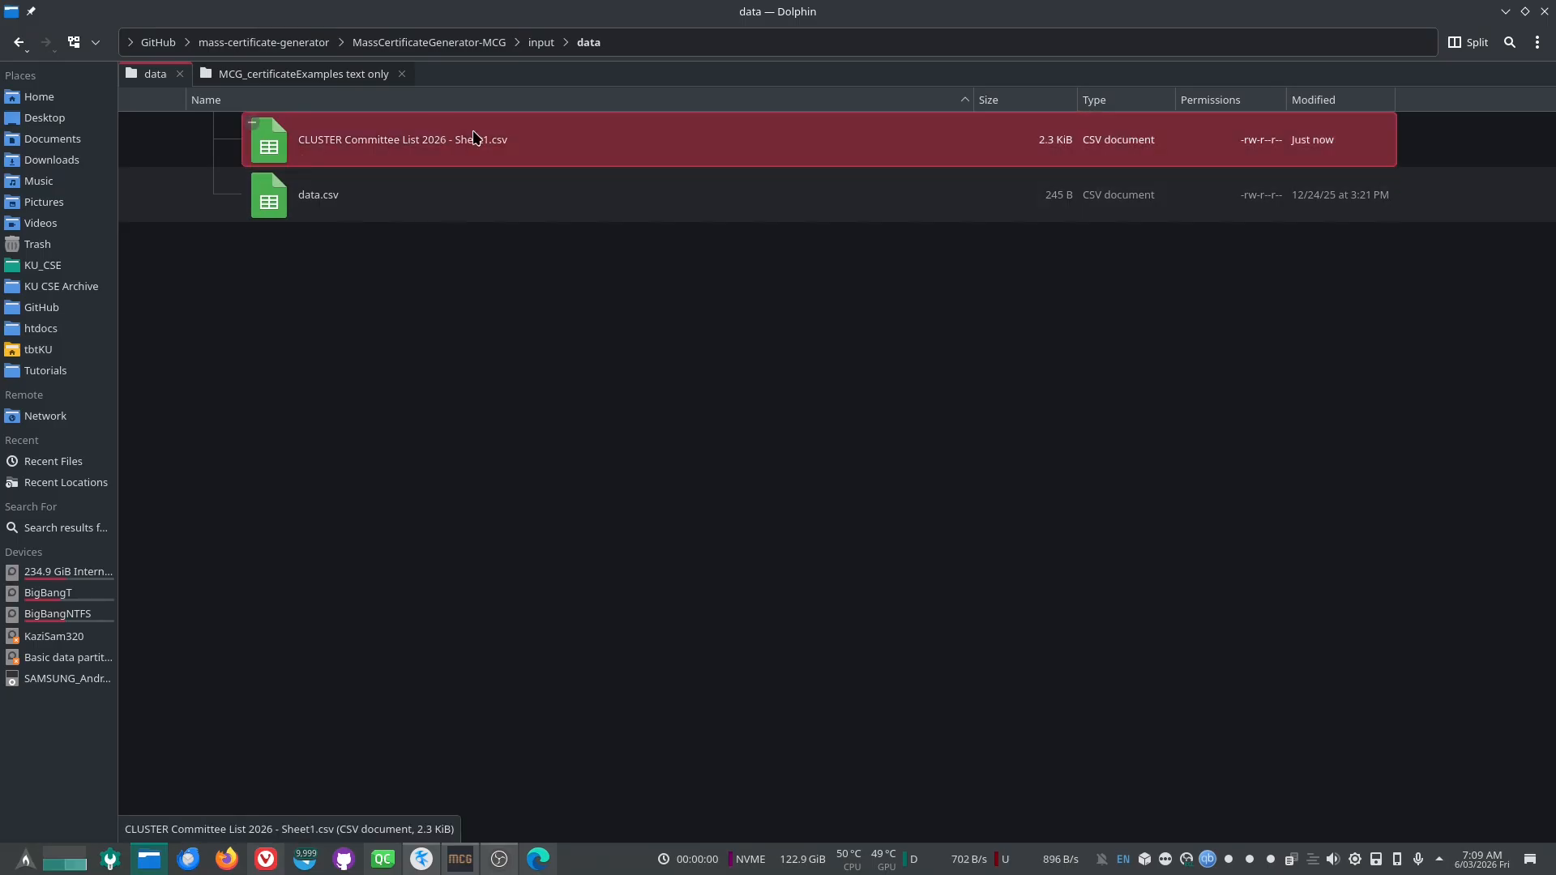
double_click(413, 154)
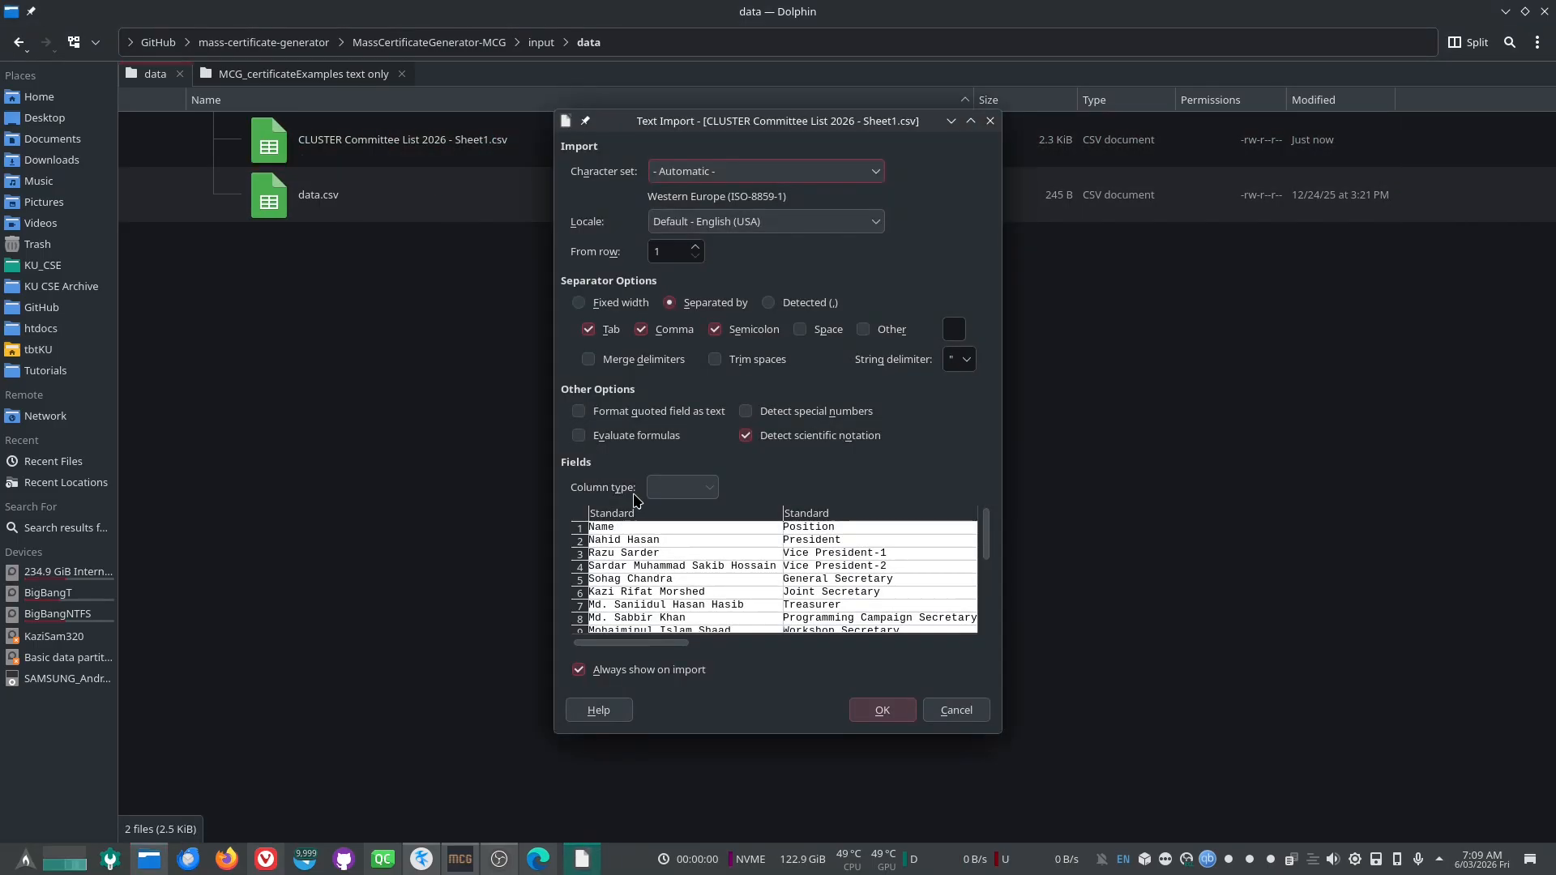
click(879, 712)
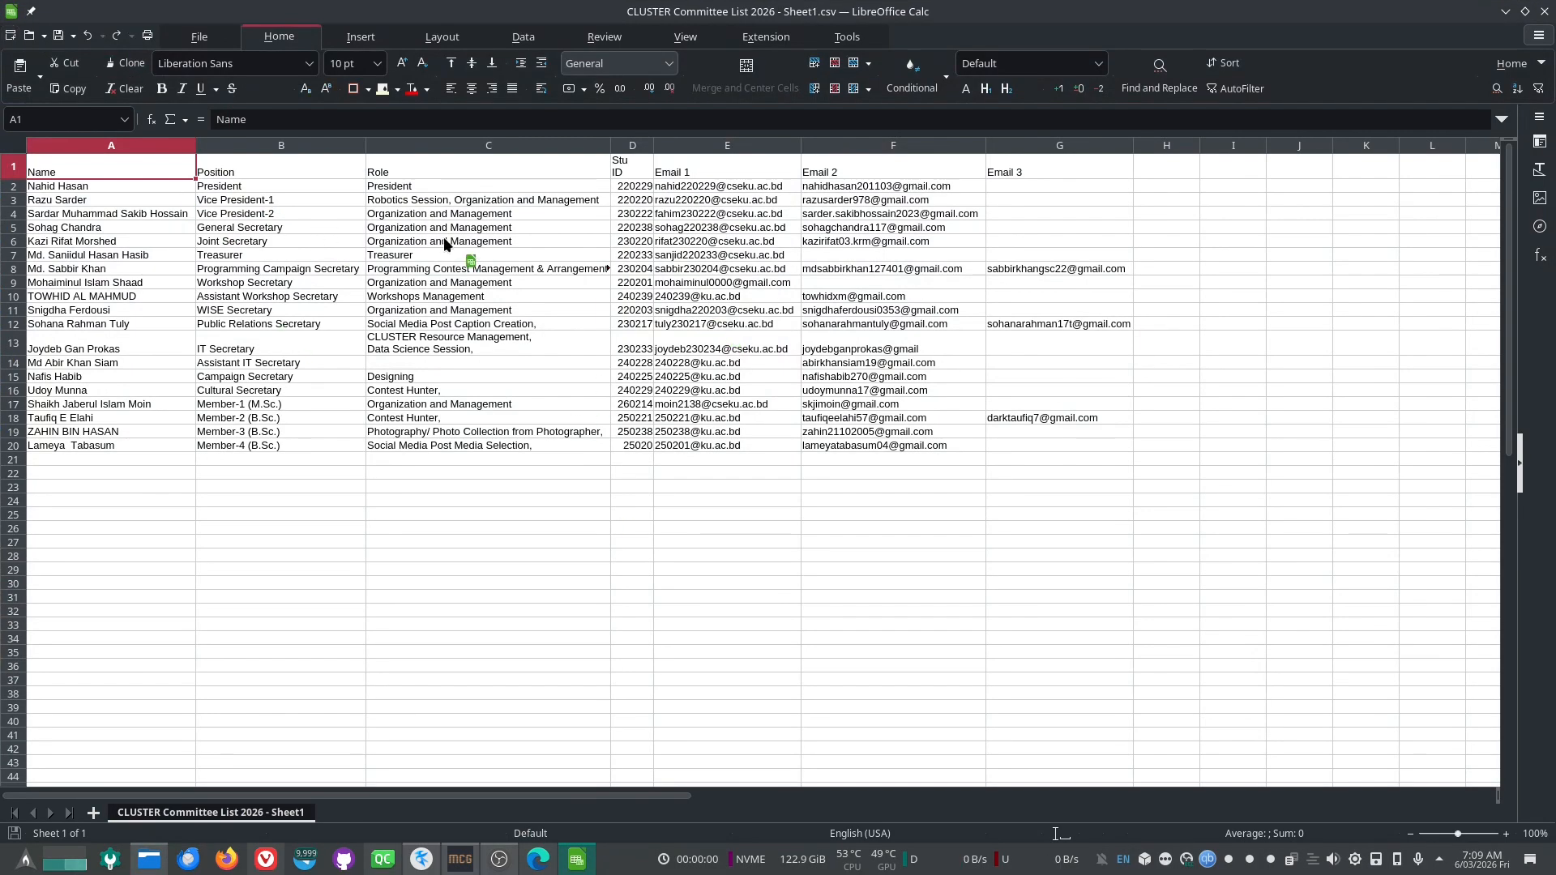
Step: Delete the Email 1, Email 2 and Email 3 columns from the sheet
click(467, 146)
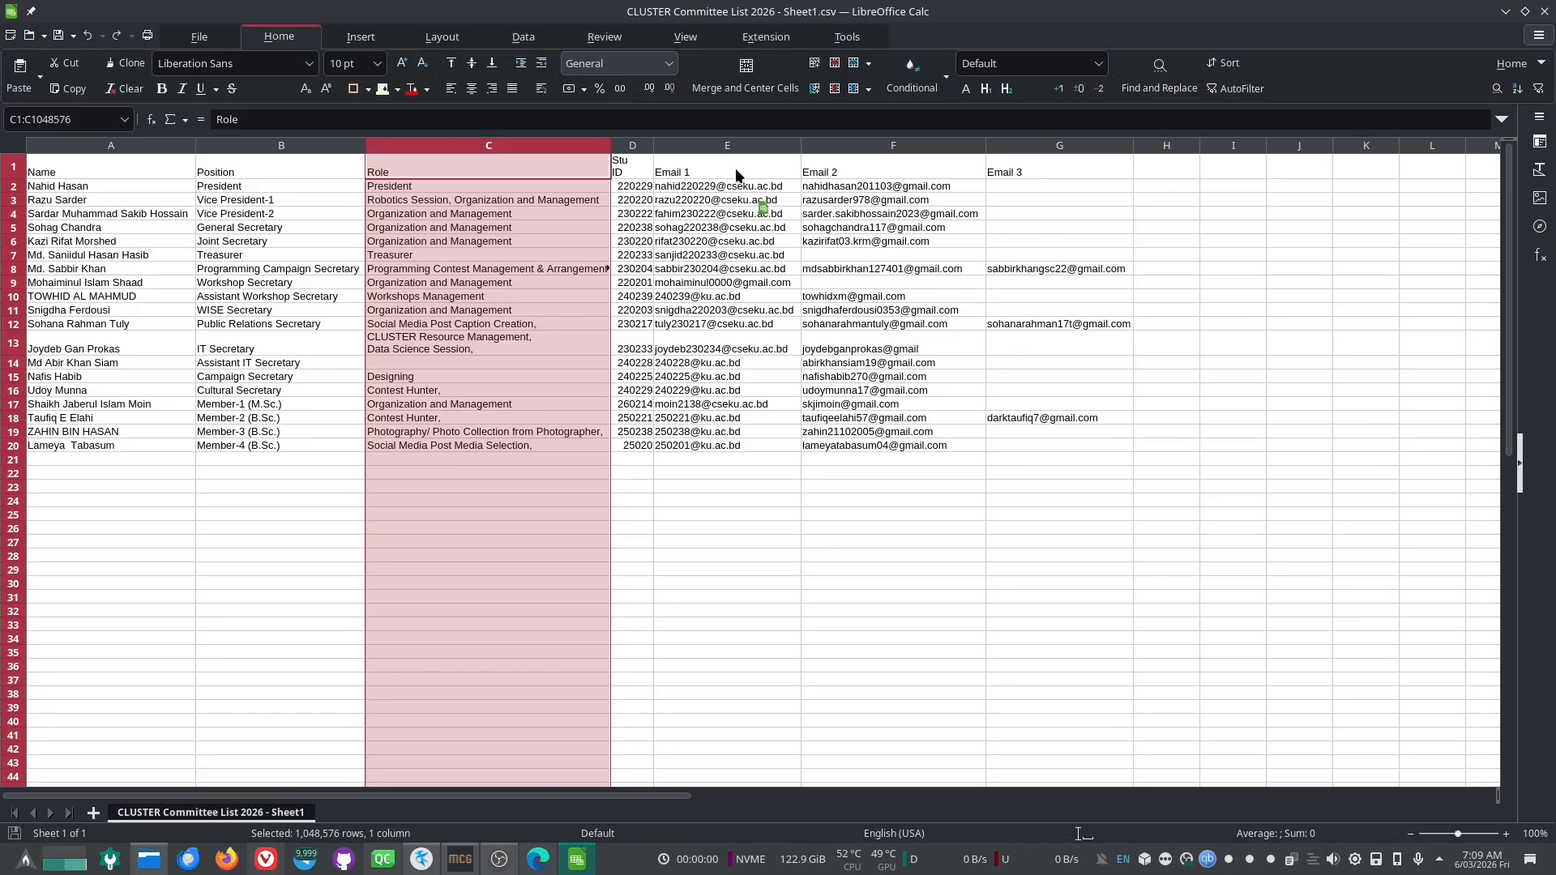
click(720, 145)
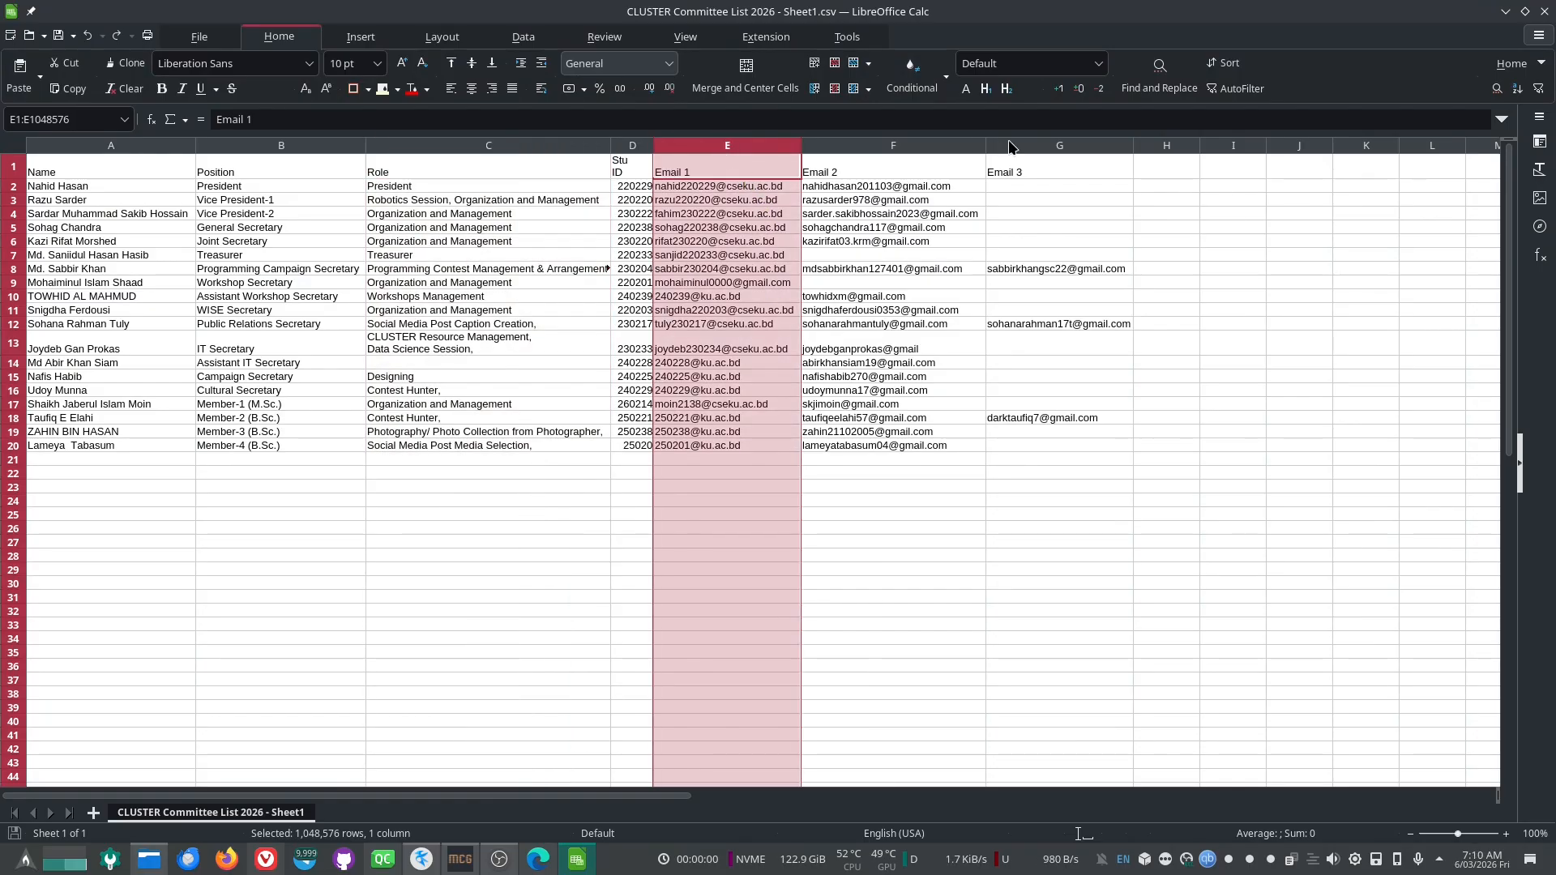
shift+click(1042, 147)
right_click(1043, 147)
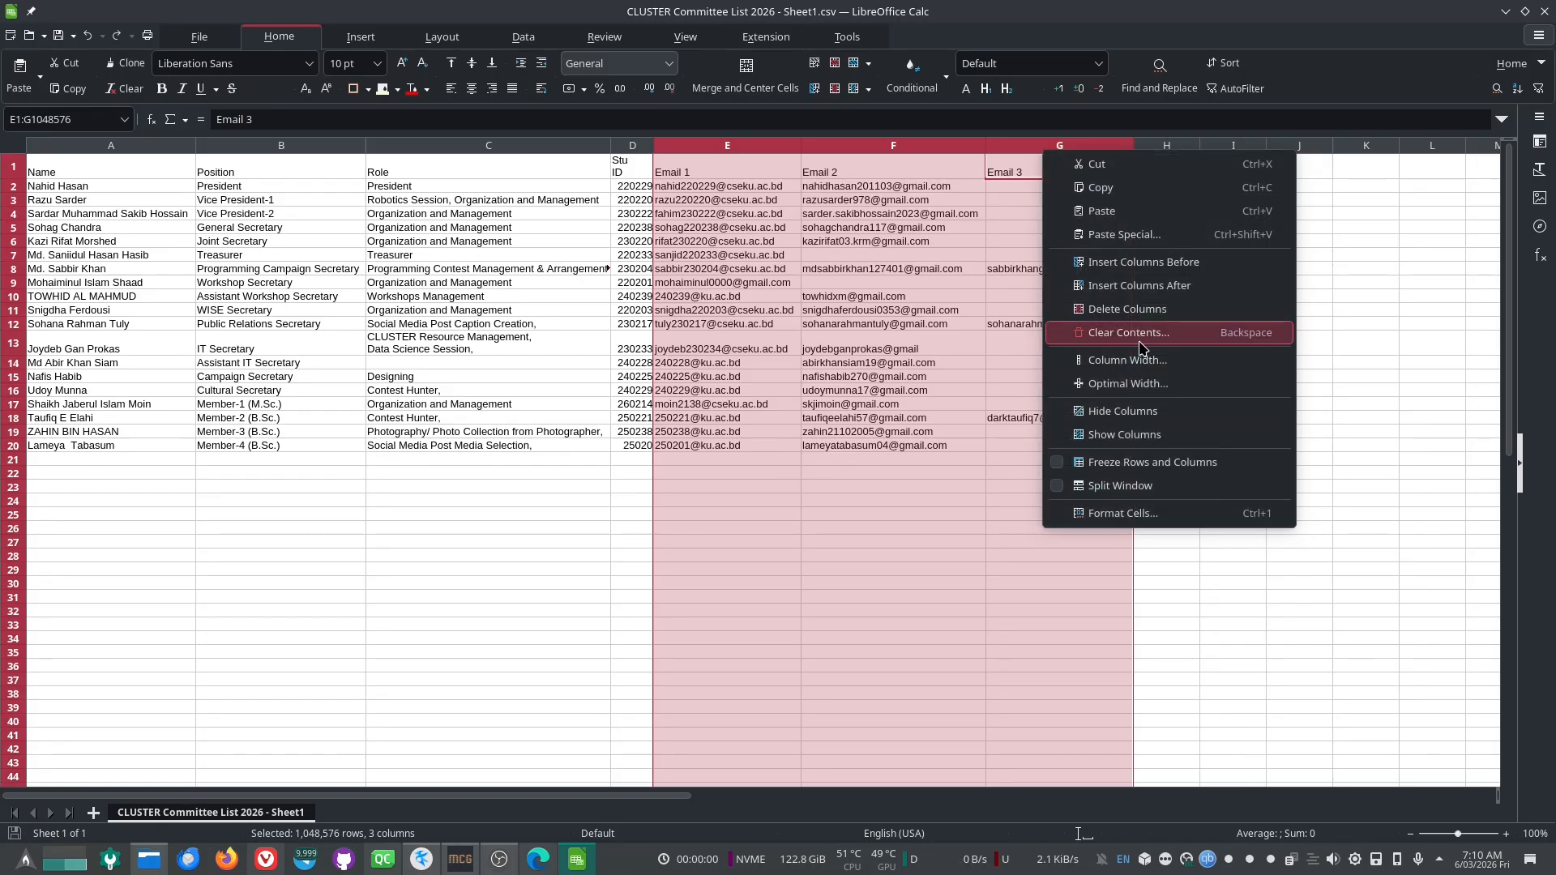
click(1143, 309)
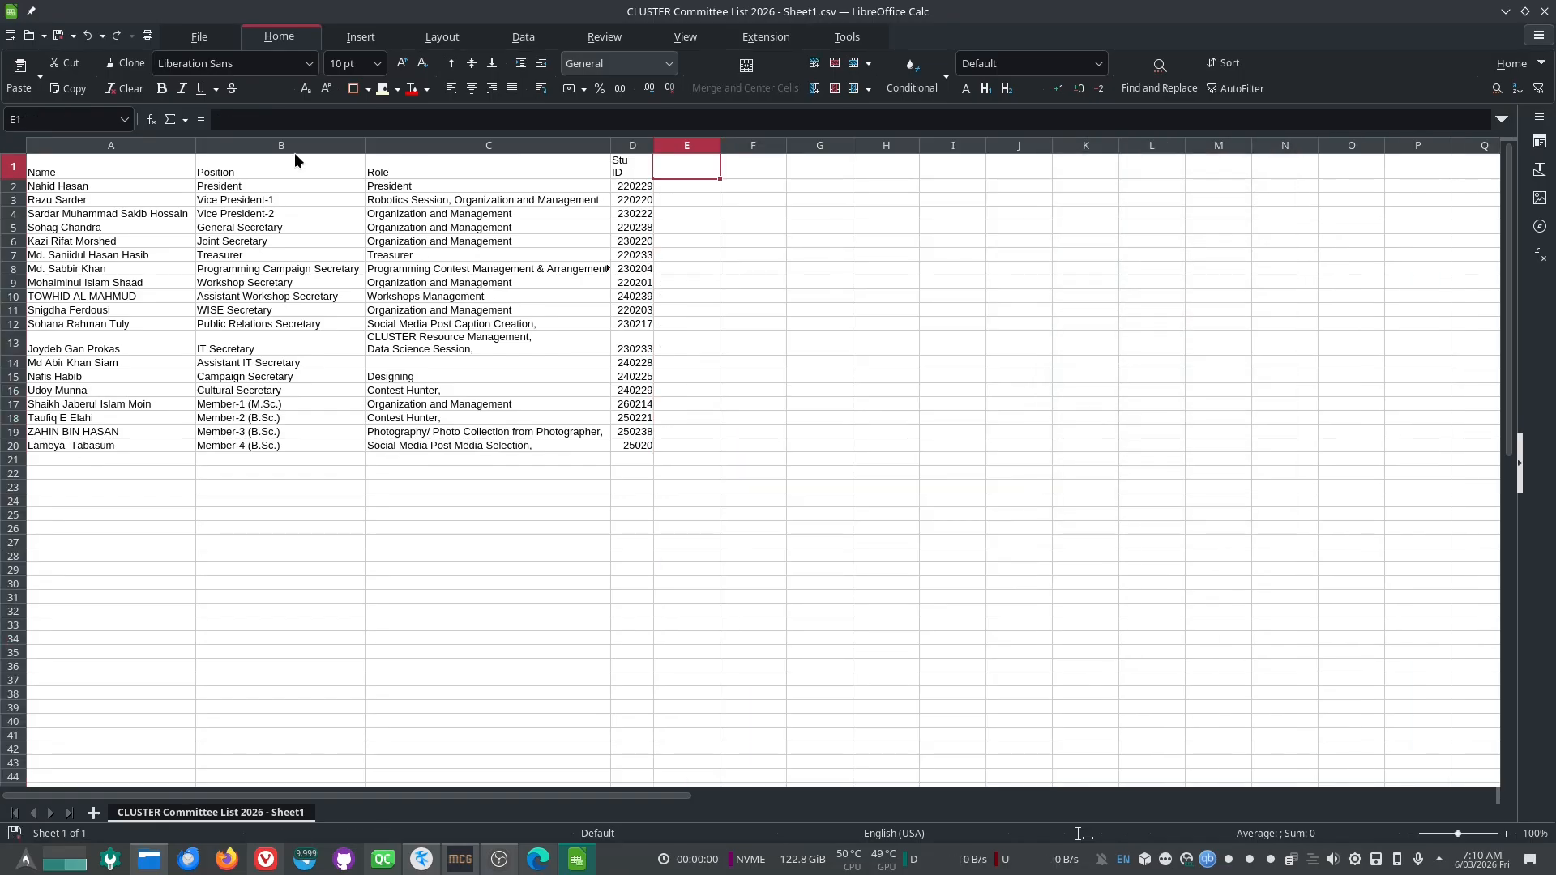
Step: Try to delete the Position column from the sheet
click(275, 145)
right_click(275, 144)
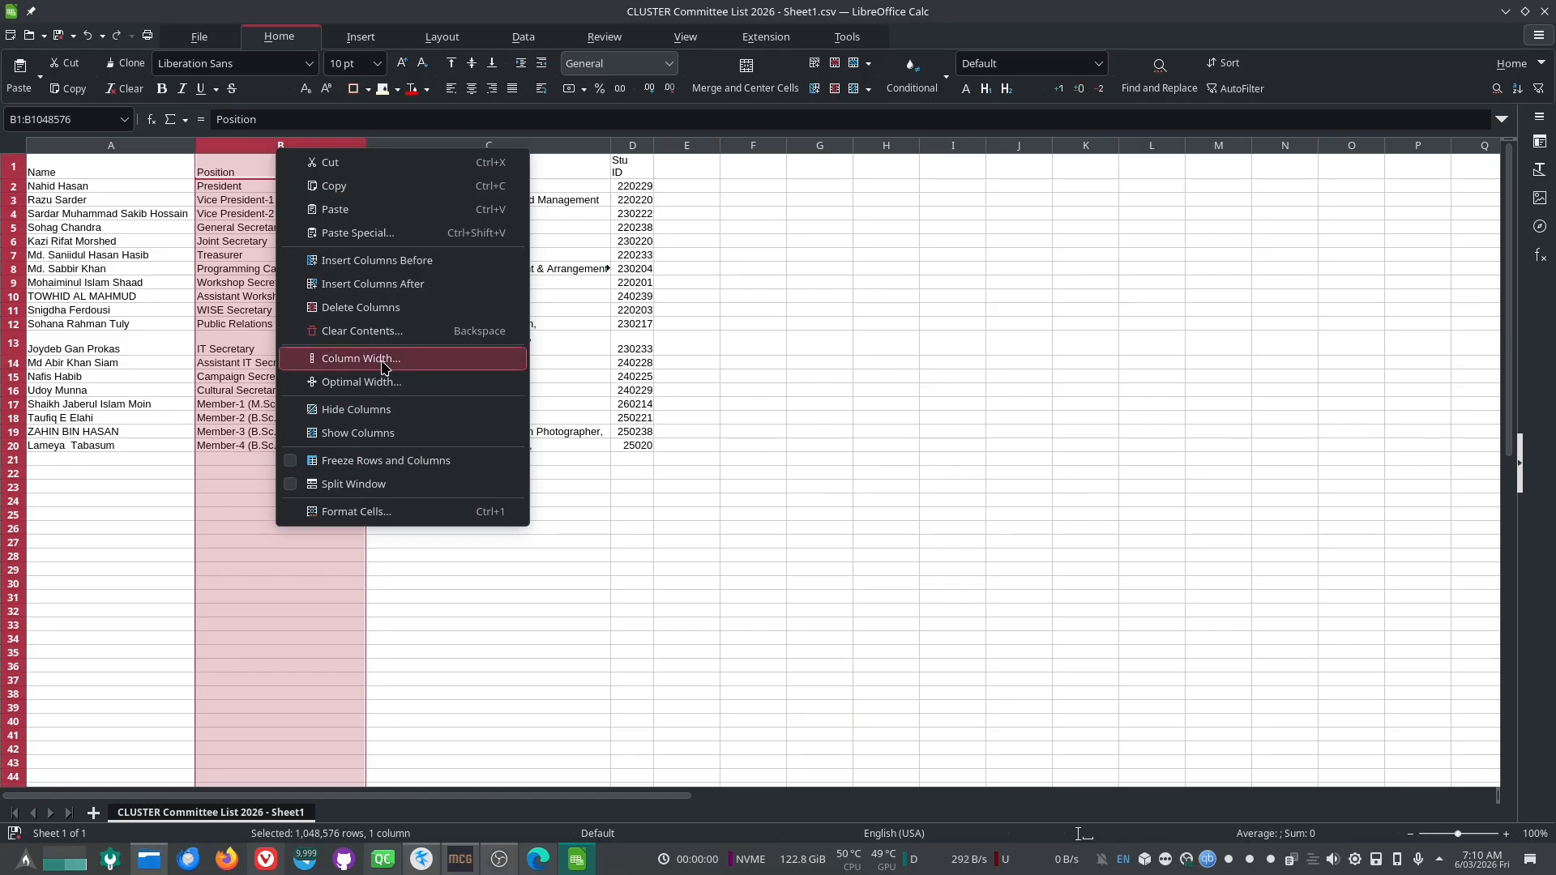
click(374, 308)
Step: Widen the Stu ID column and replace its two-line header with Student ID
click(462, 145)
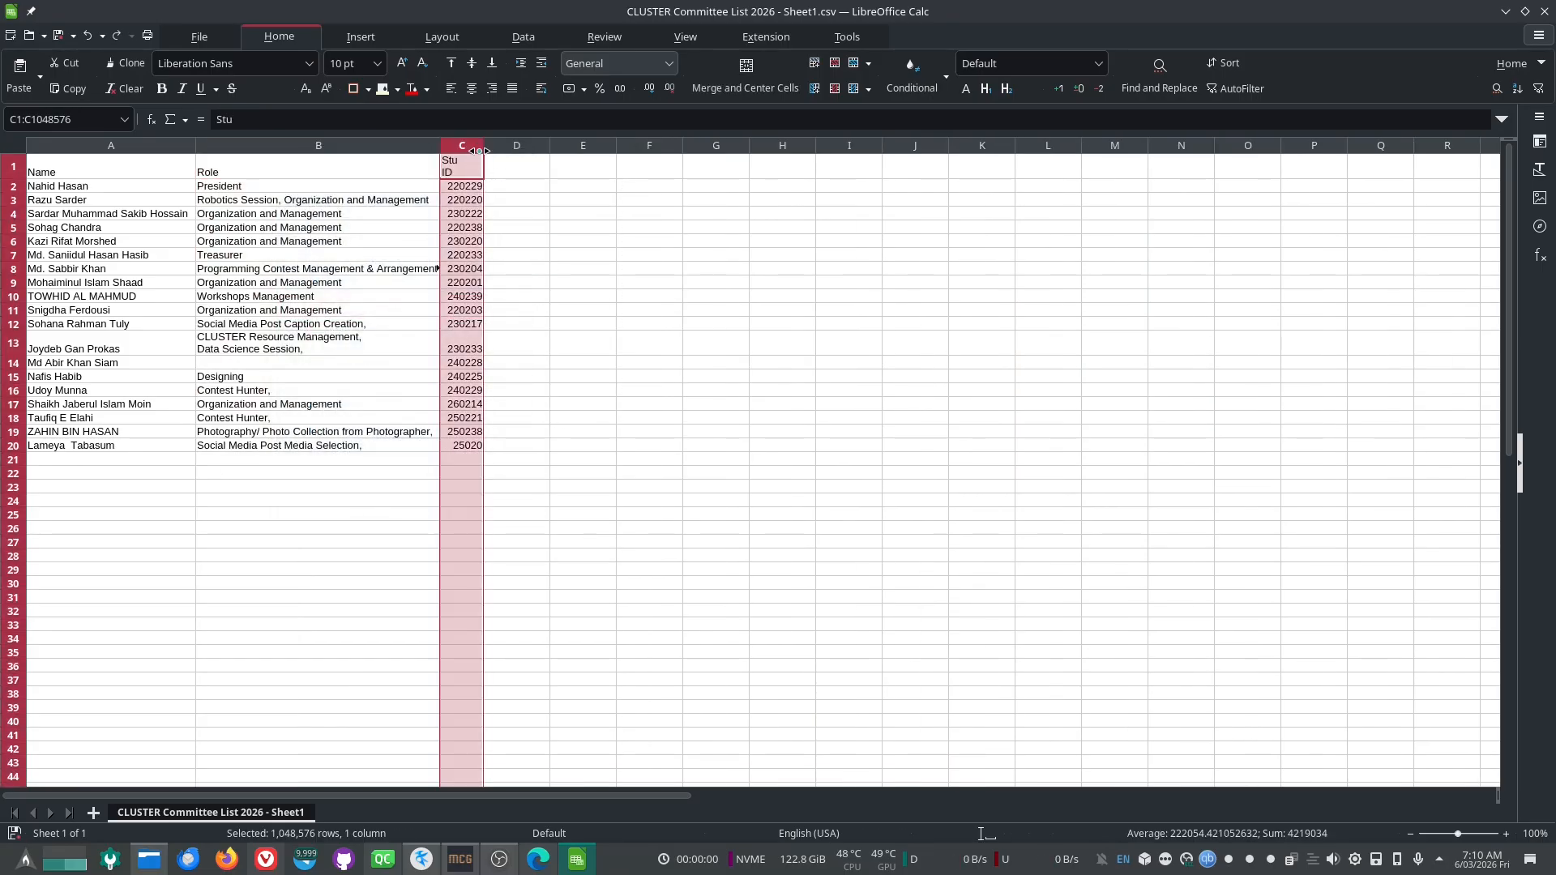
drag(484, 145, 560, 145)
double_click(468, 163)
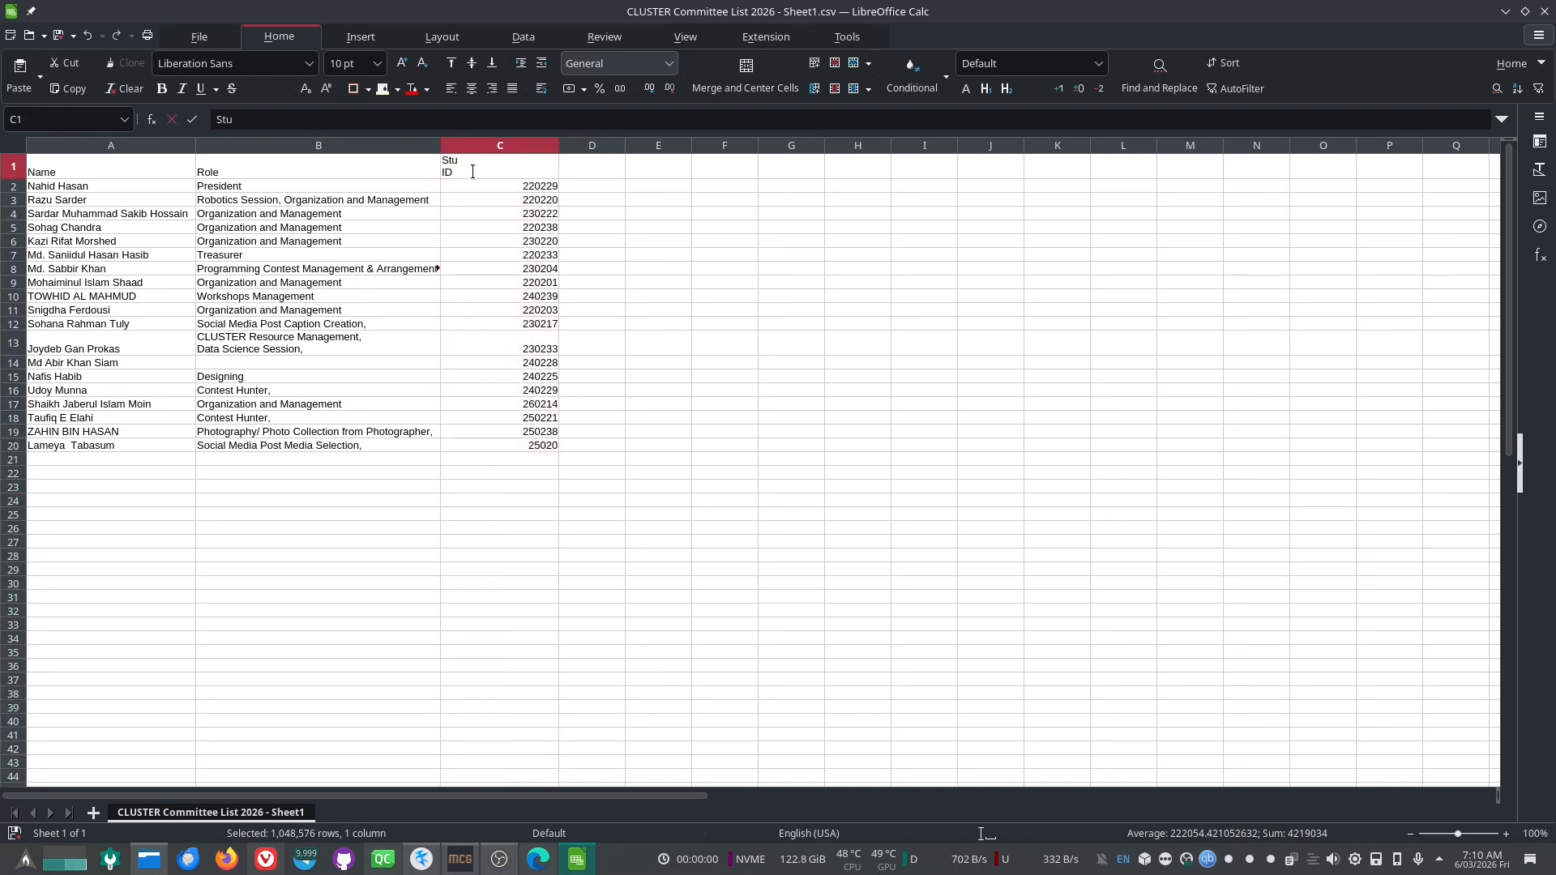
drag(467, 176, 433, 160)
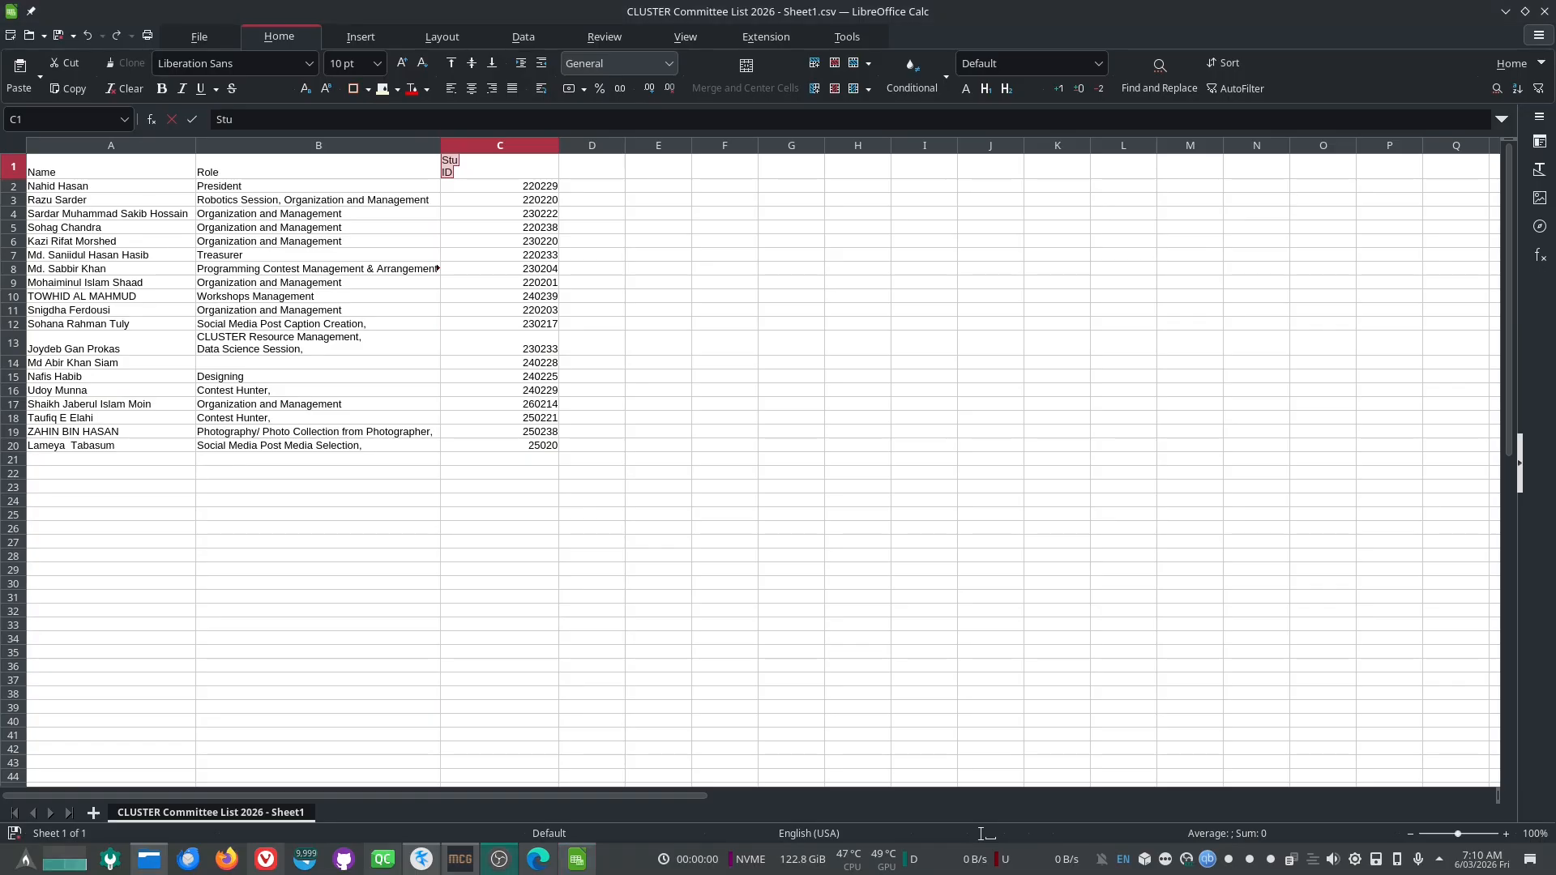
click(526, 178)
key(ctrl+a)
text(Studen)
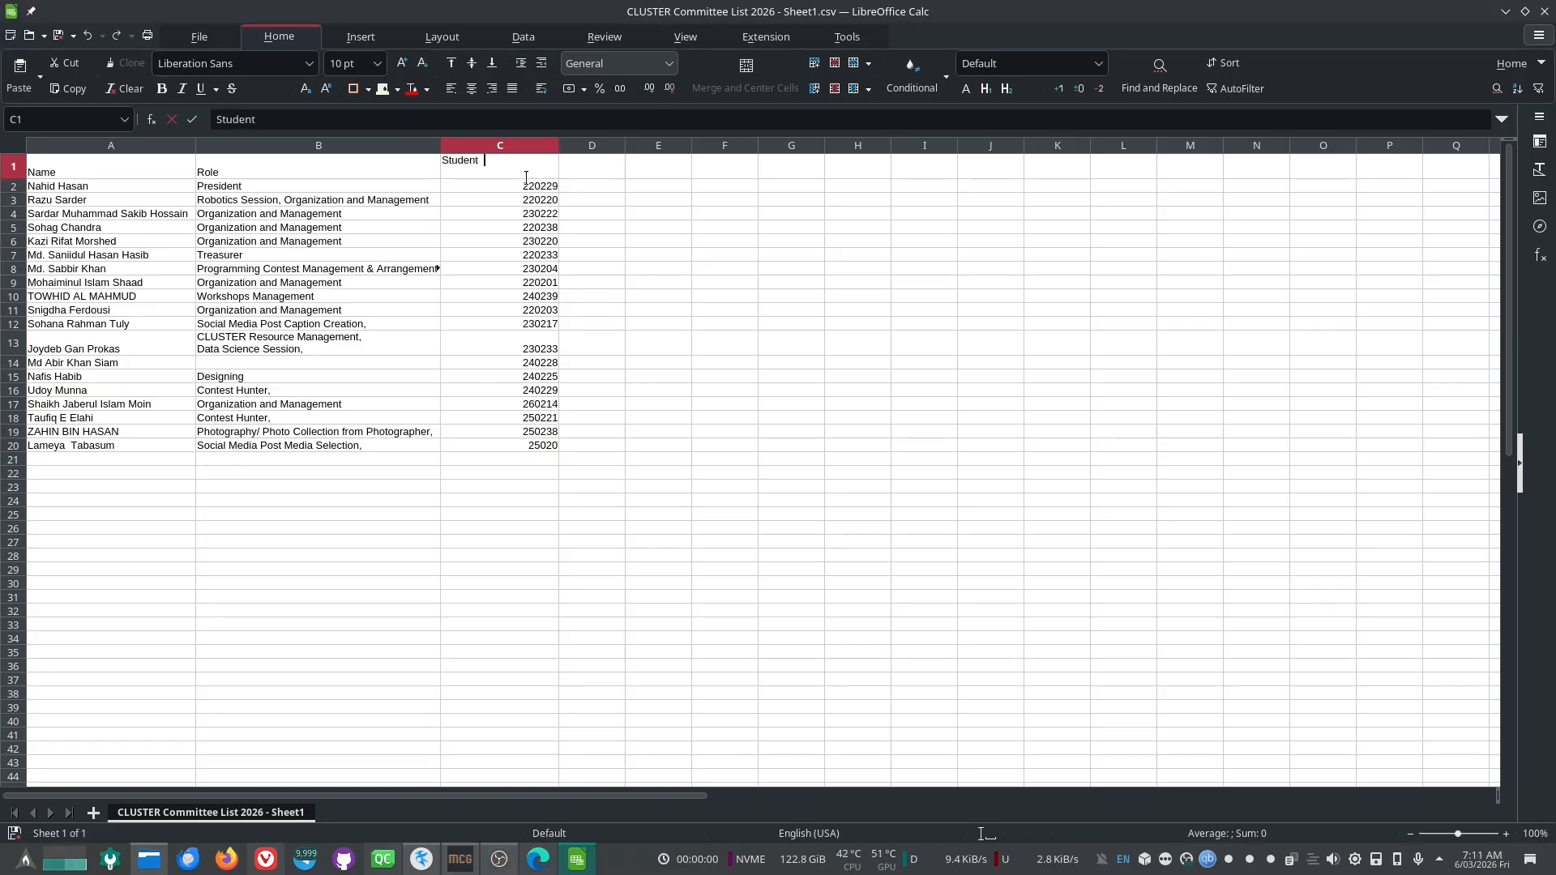
key(Return)
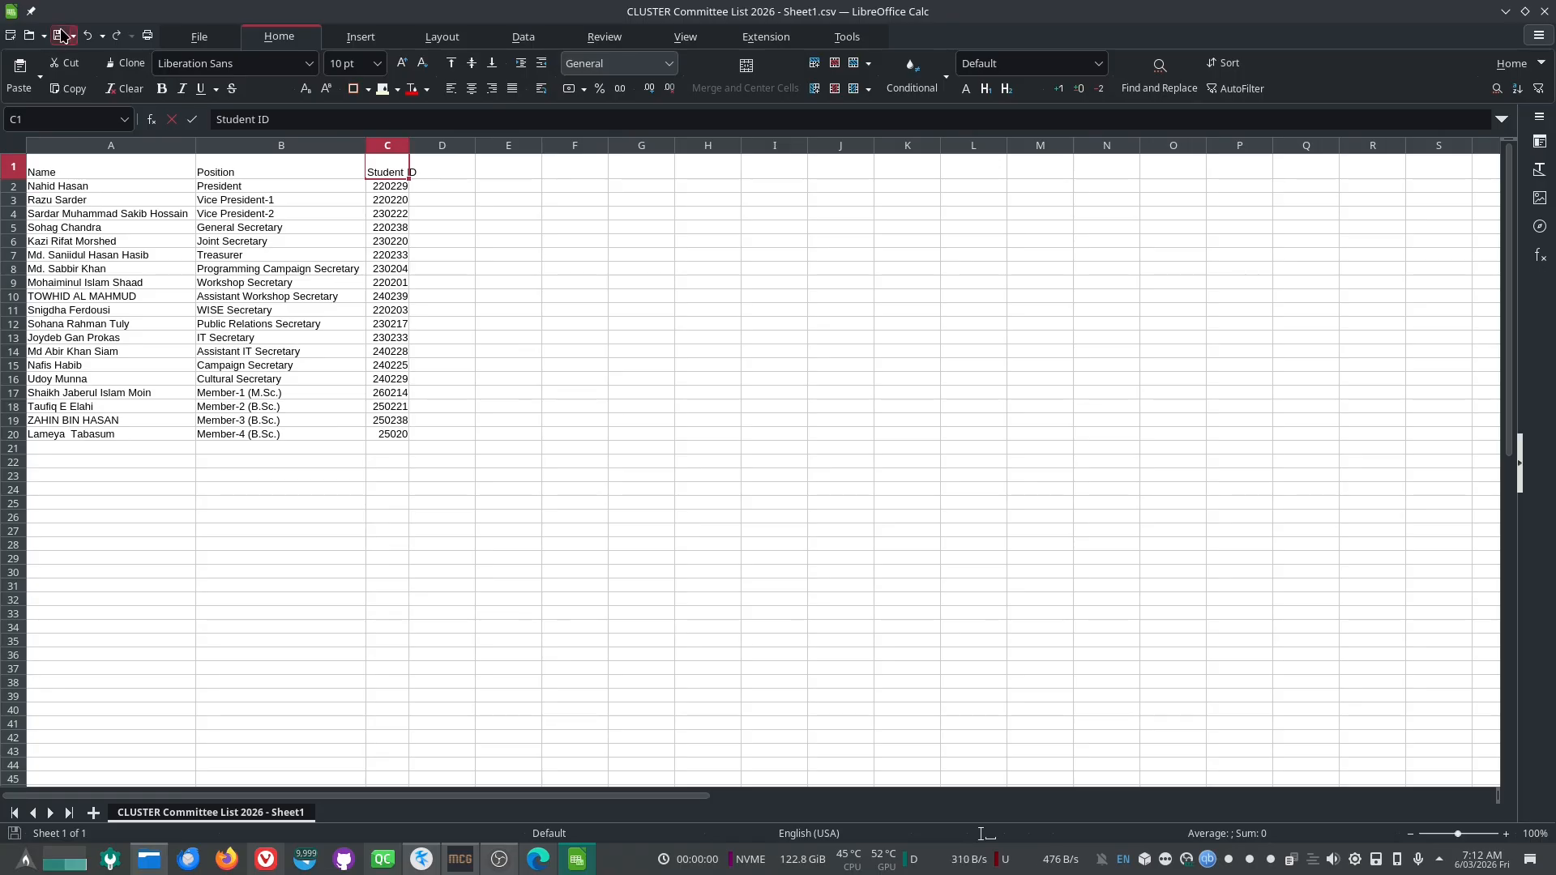
Step: Save the edited CSV file, close the spreadsheet, and switch back to Mass Certificate Generator
click(63, 36)
click(1545, 11)
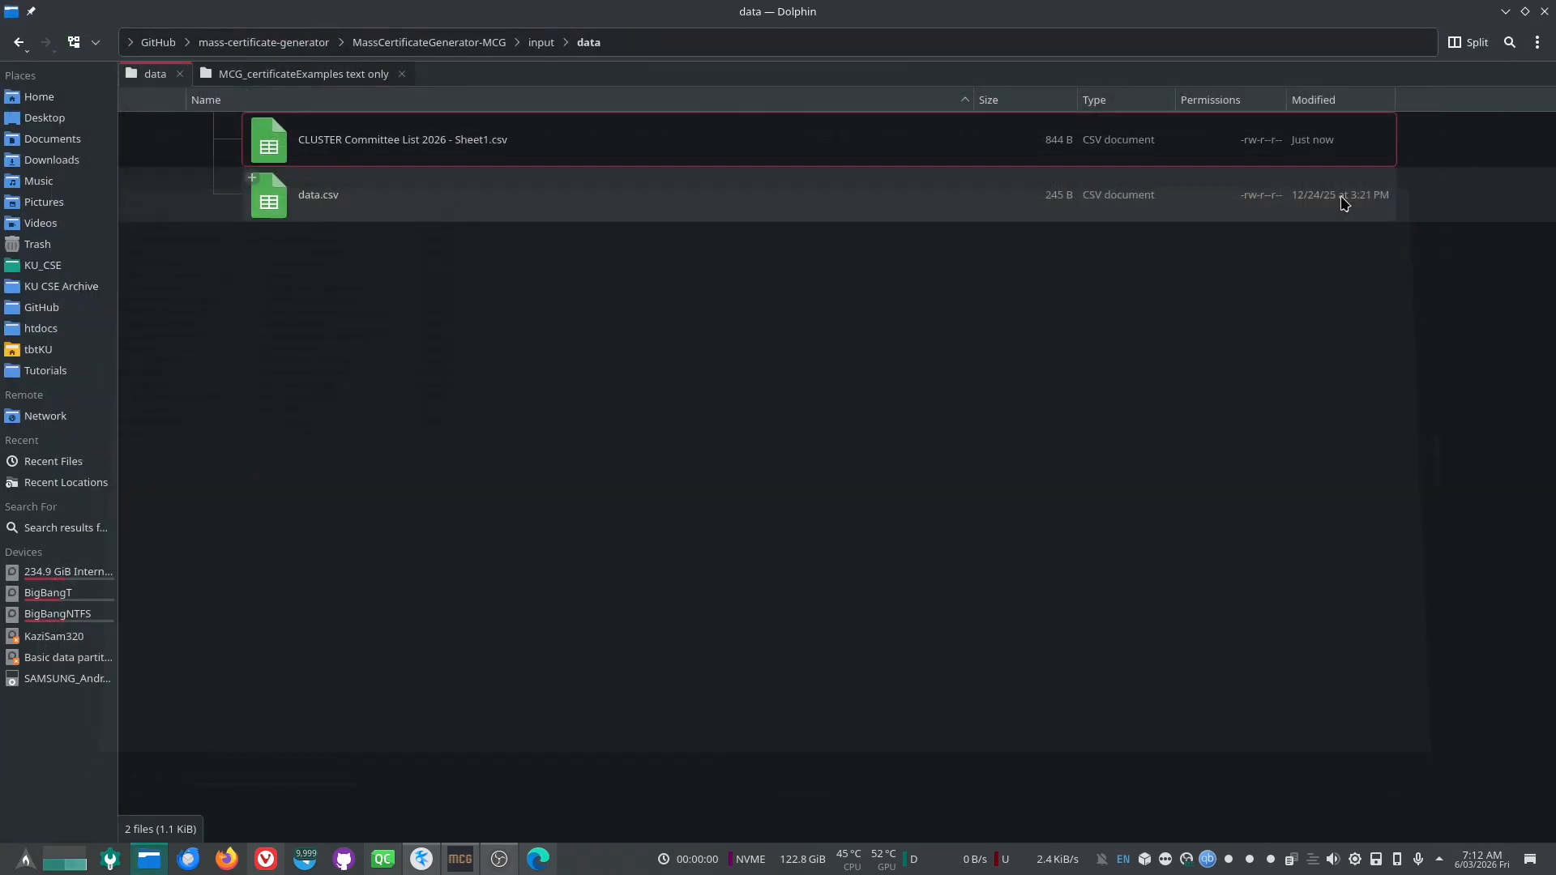
click(469, 861)
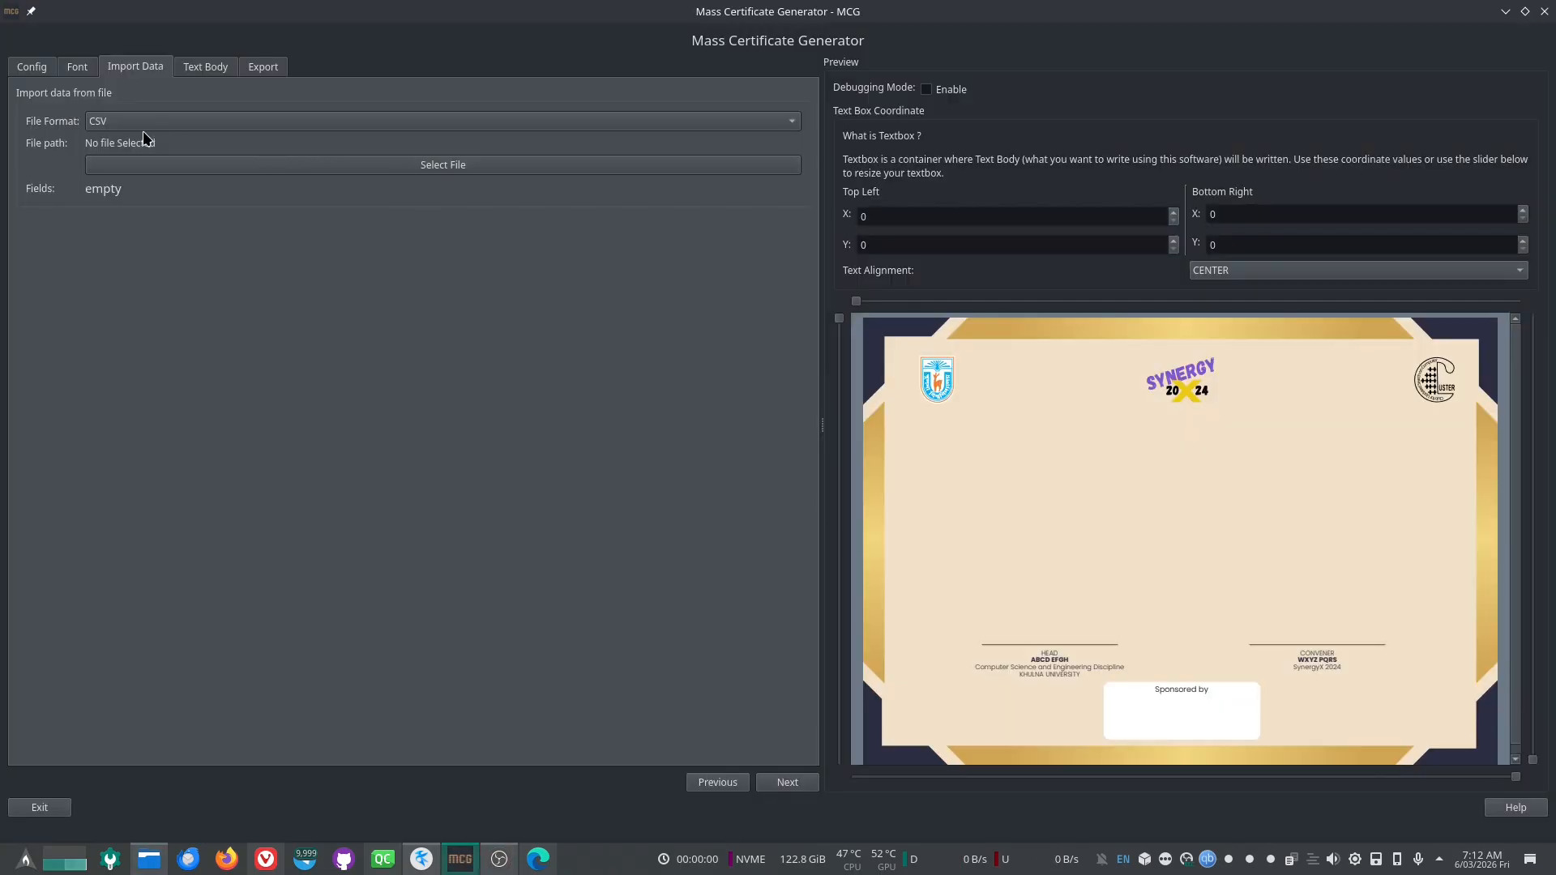
Step: Import CLUSTER Committee List 2026 - Sheet1.csv from the input/data folder as the data file and proceed to the text body settings
click(182, 164)
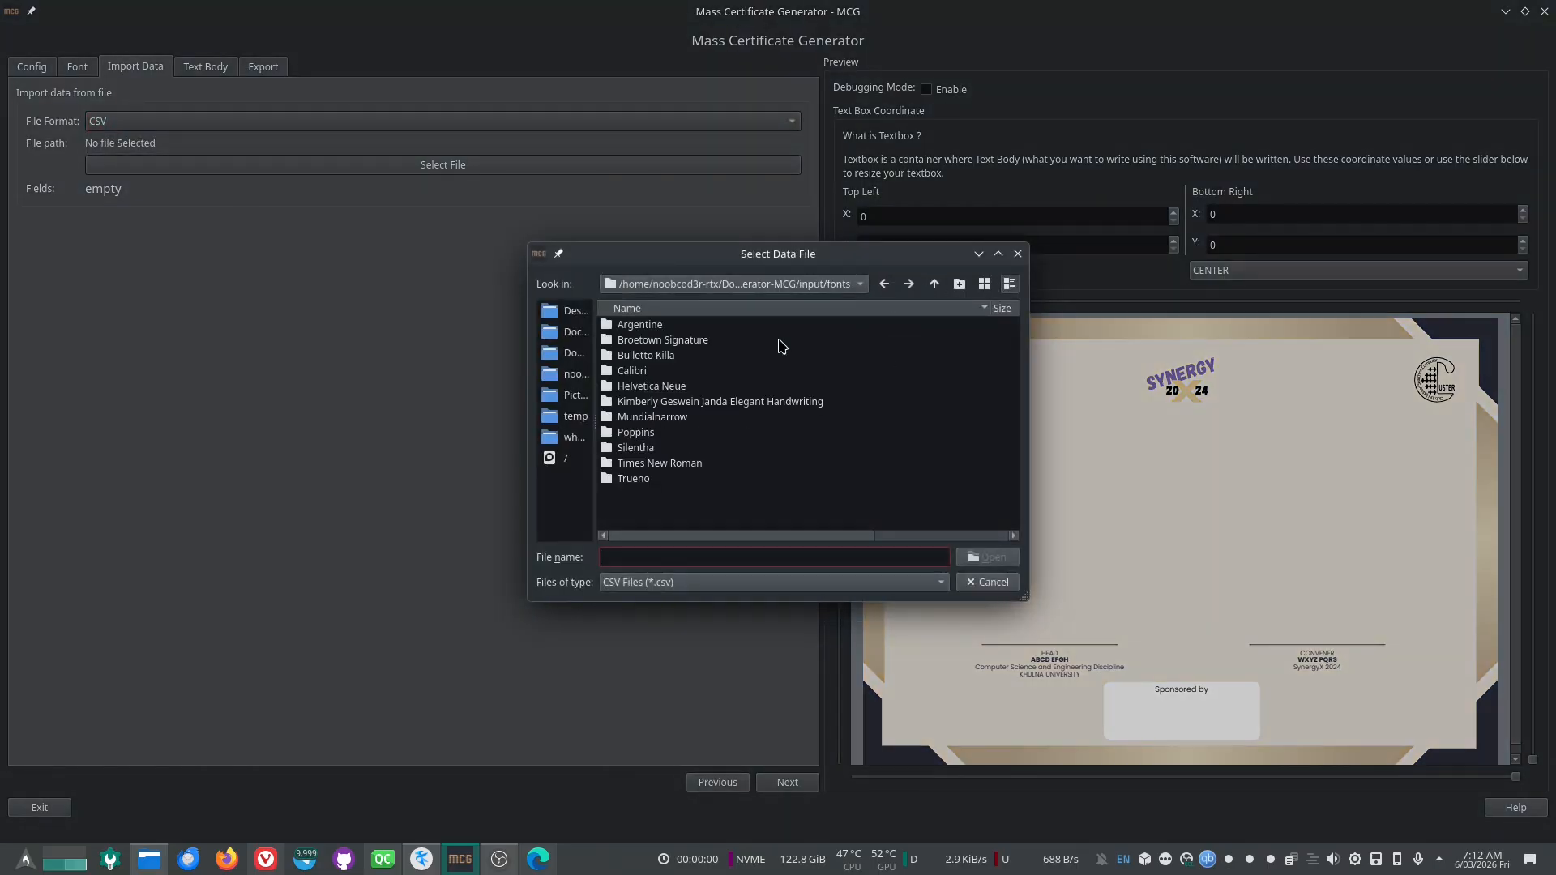
click(935, 284)
double_click(632, 329)
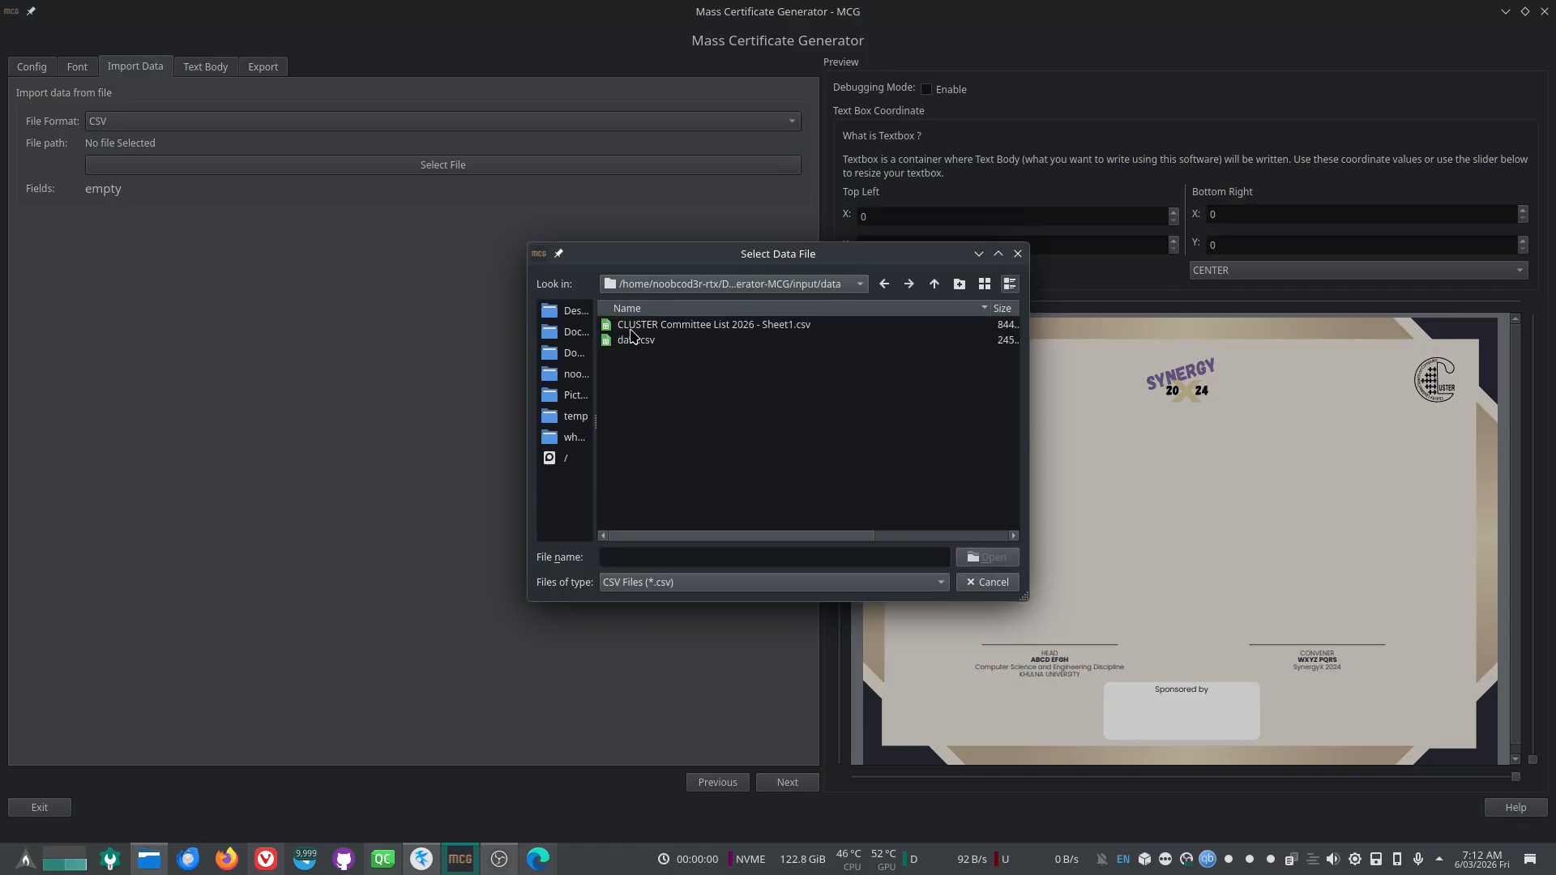
click(683, 325)
click(987, 557)
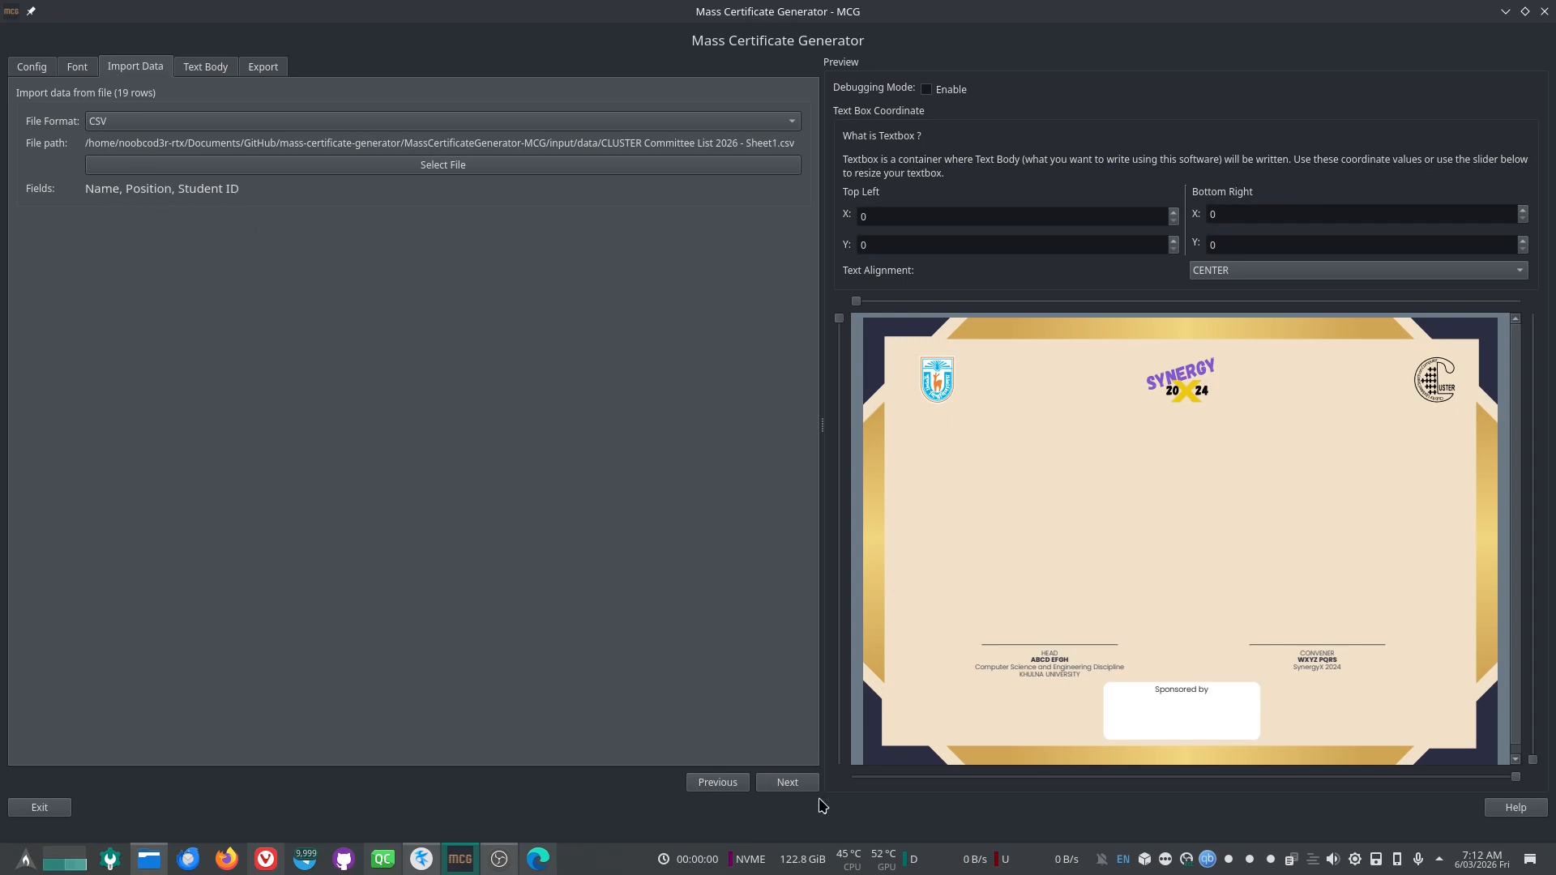
click(786, 783)
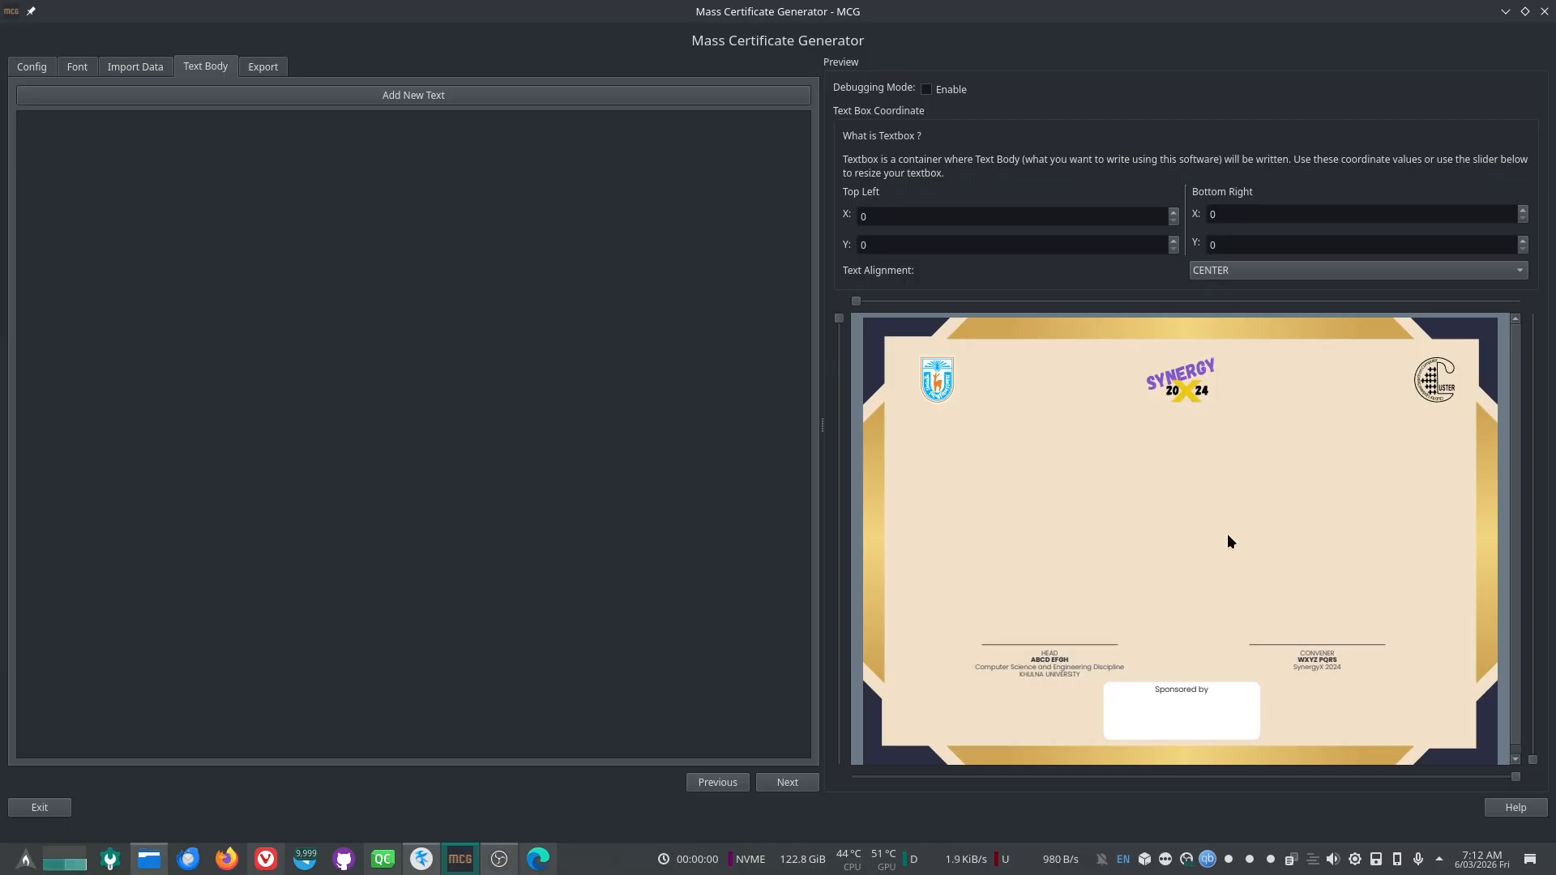
Step: Enable debugging mode and size the text box to about X 18, Y 25 at Top Left and X 18, Y 34 at Bottom Right
click(926, 89)
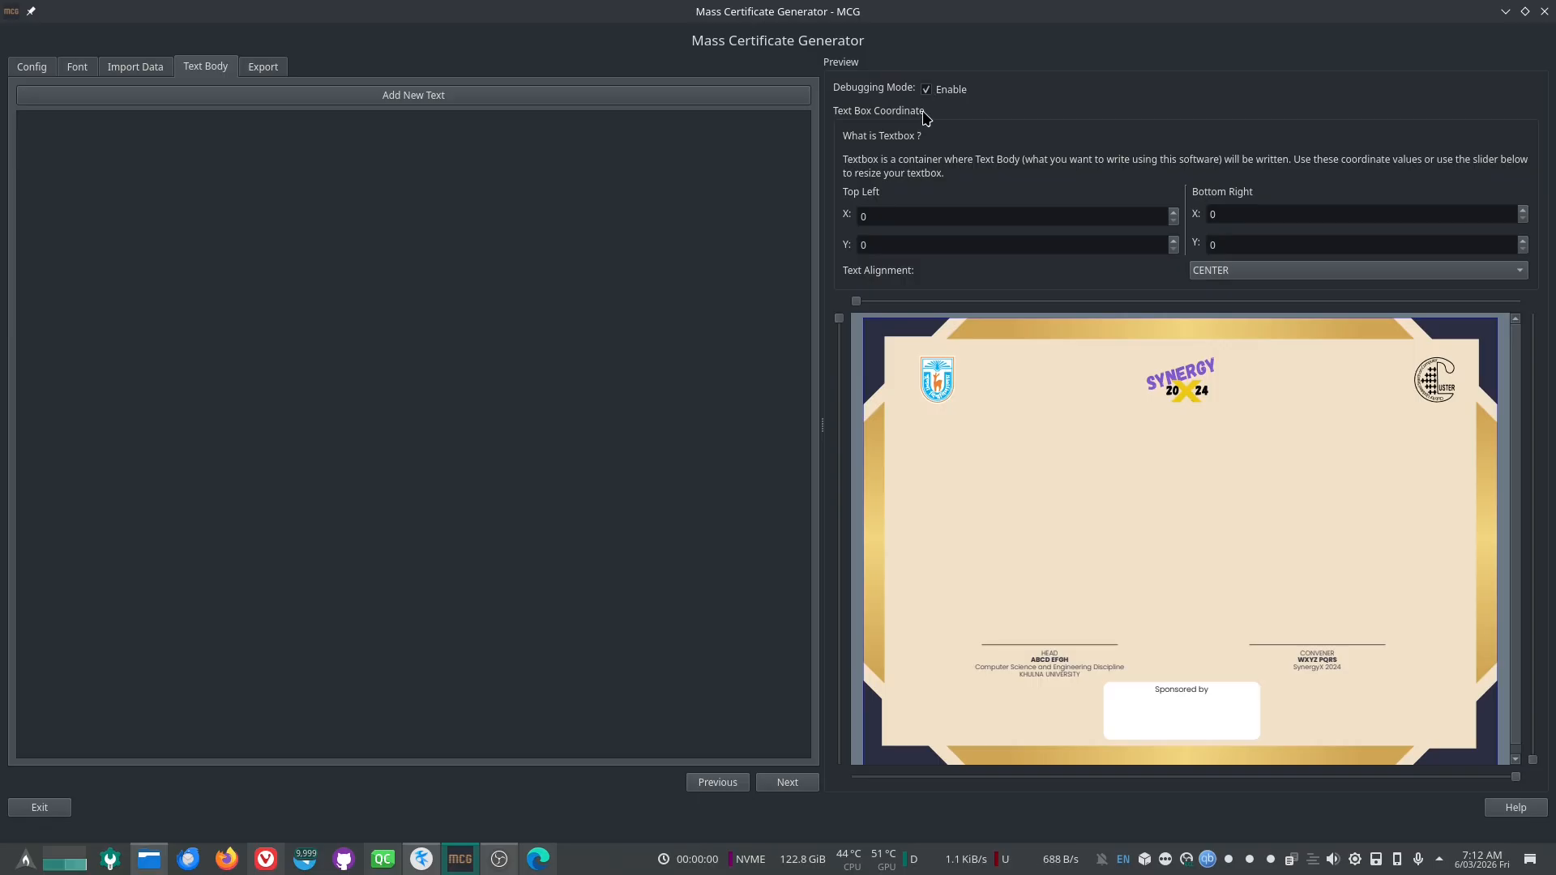
drag(856, 300, 972, 328)
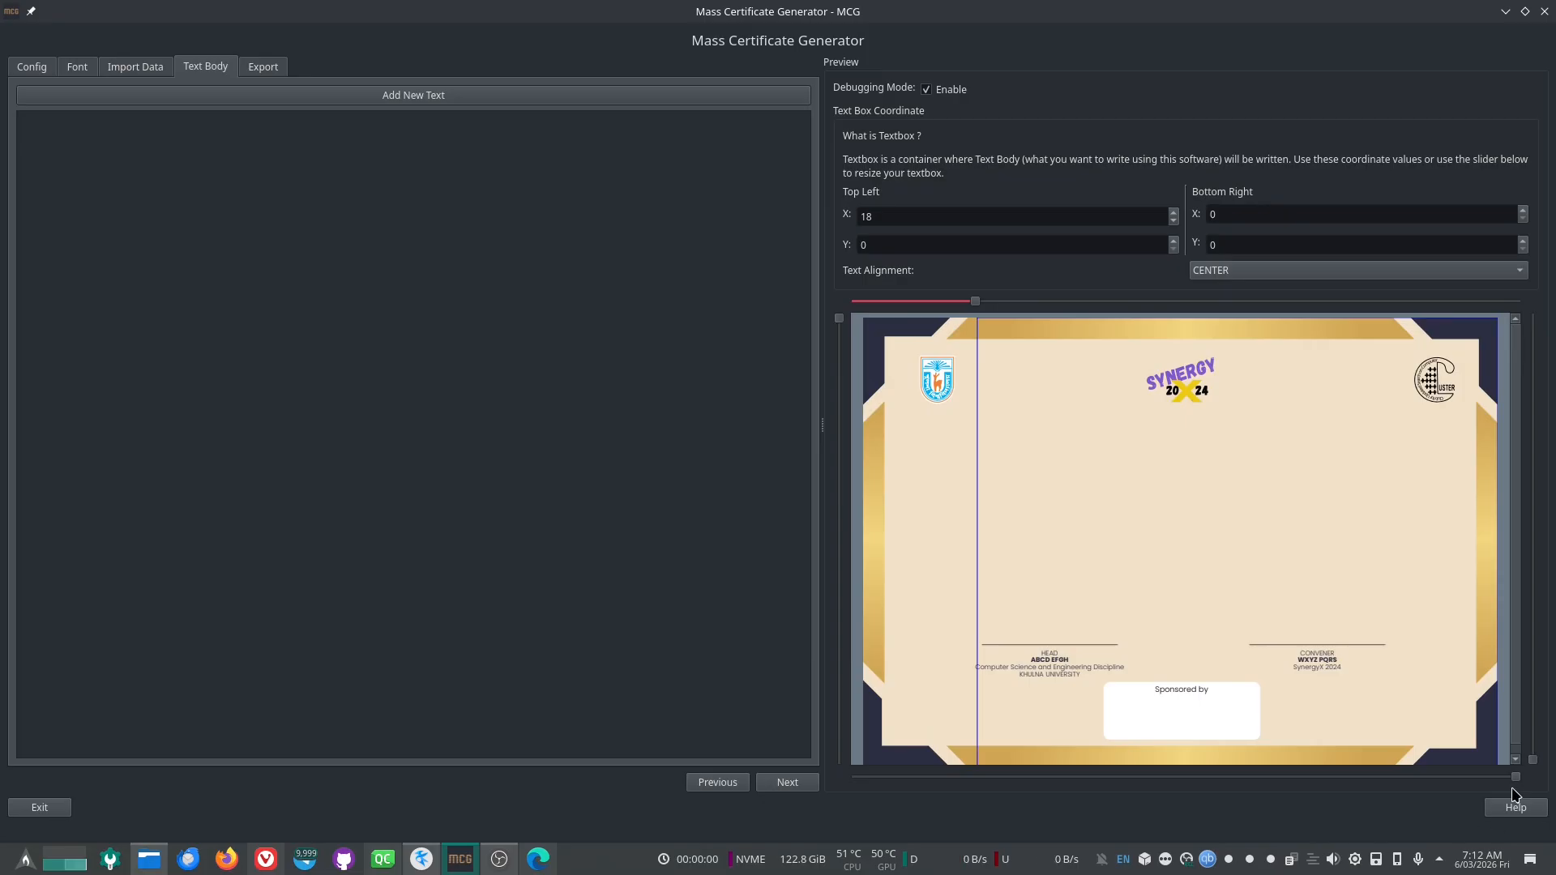
drag(1514, 778, 1533, 609)
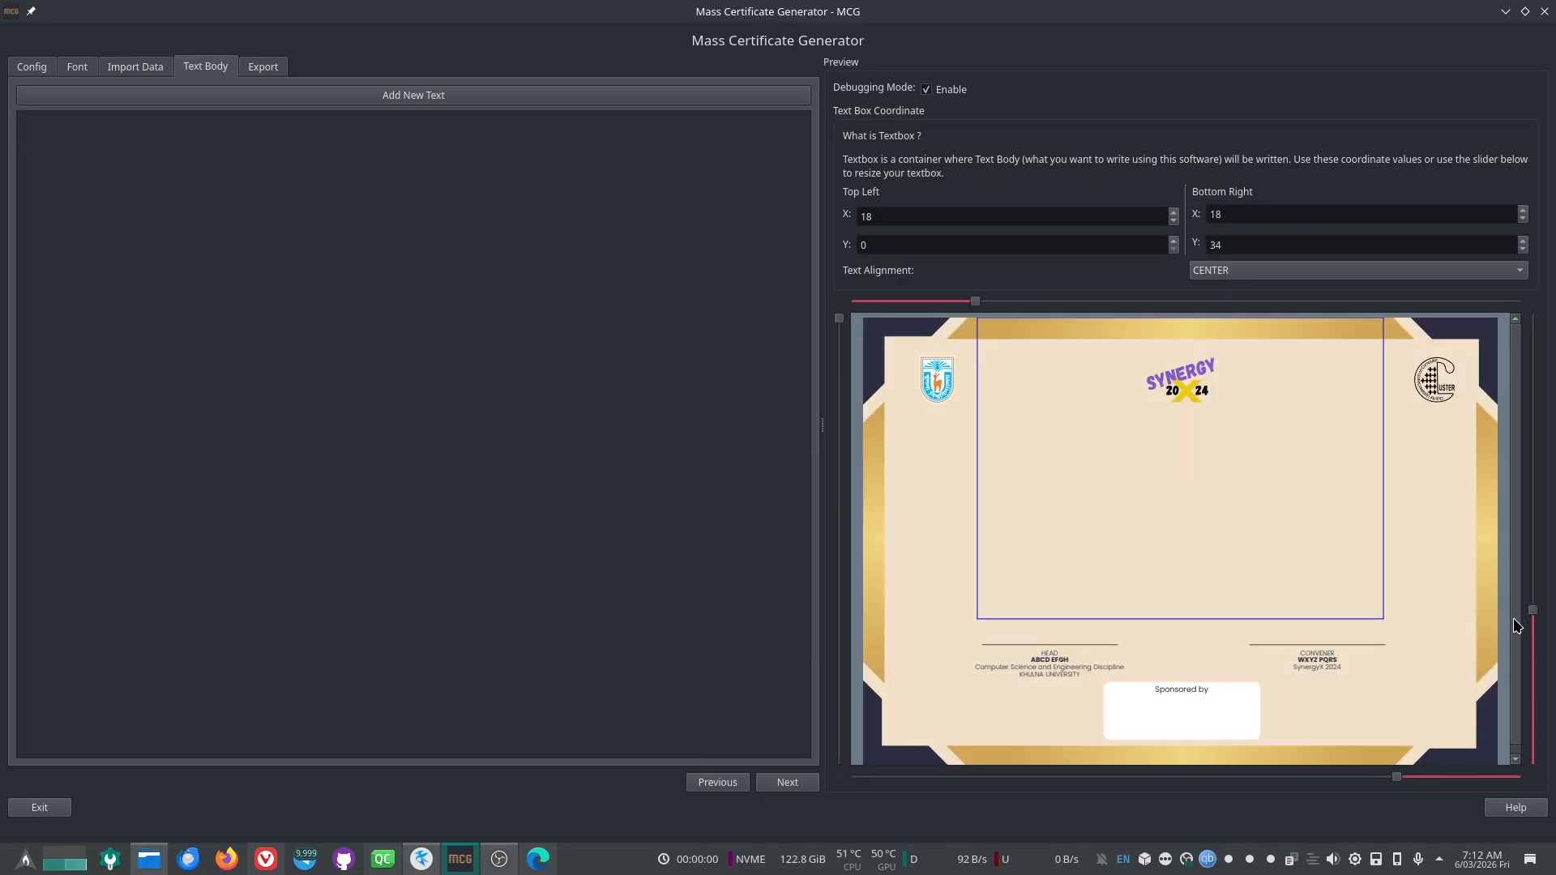
drag(839, 318, 840, 428)
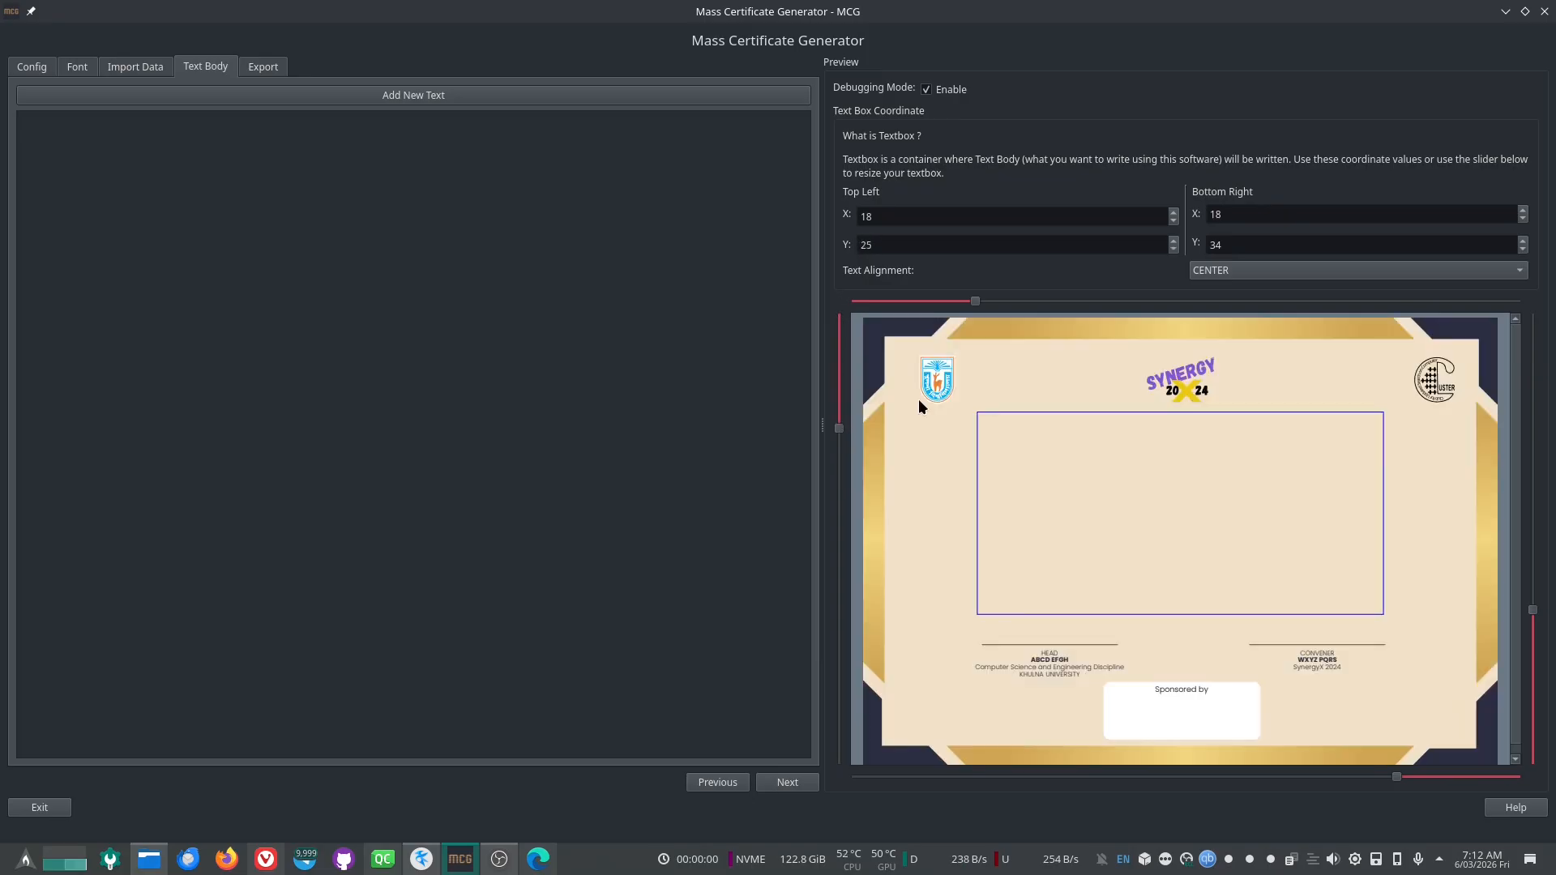
Step: Adjust the text box to a Top Left Y of 23 and a Bottom Right Y of 42, and disable debugging mode
double_click(1014, 215)
double_click(1295, 219)
click(1139, 241)
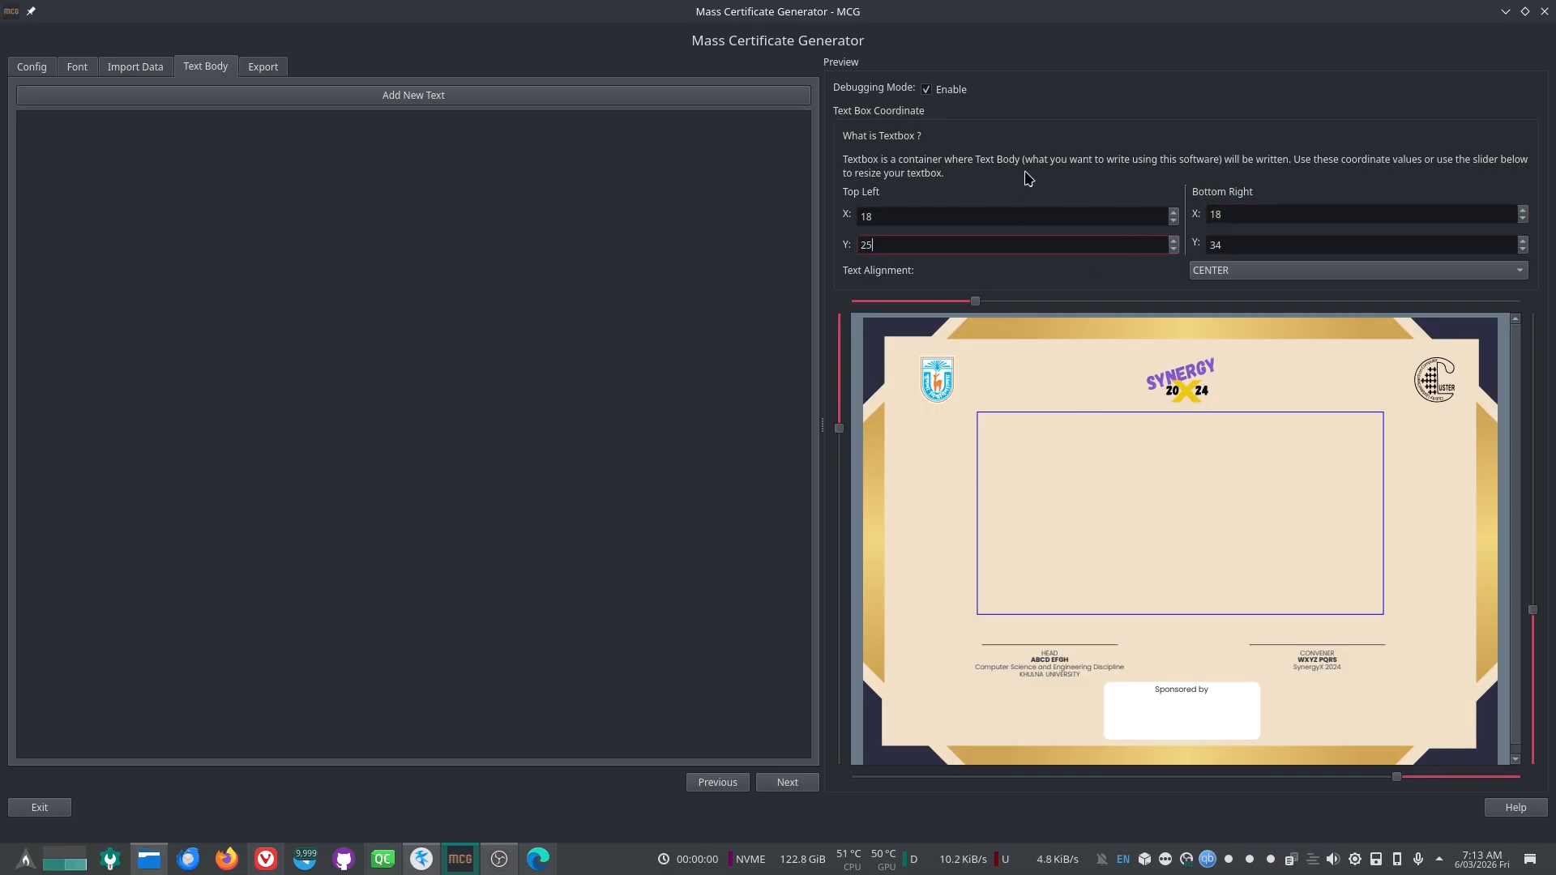
click(1261, 218)
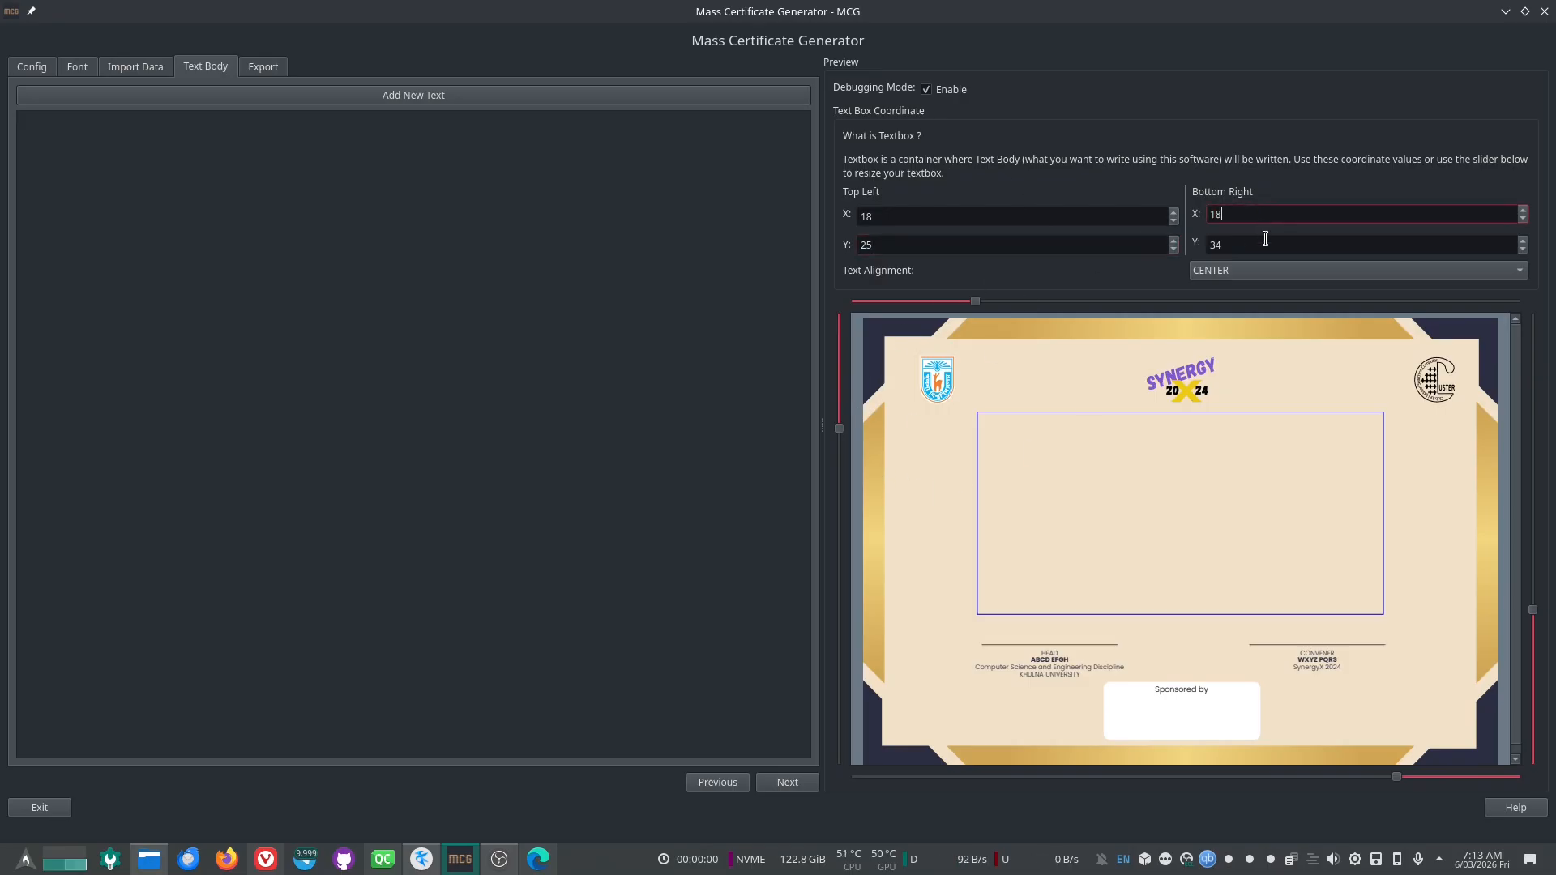
click(1003, 247)
scroll(1004, 246, up, 9)
scroll(1003, 247, down, 5)
scroll(1004, 246, down, 2)
click(1425, 245)
scroll(1425, 245, up, 1)
scroll(1425, 244, up, 8)
scroll(1425, 245, down, 1)
click(1021, 245)
scroll(1021, 245, down, 4)
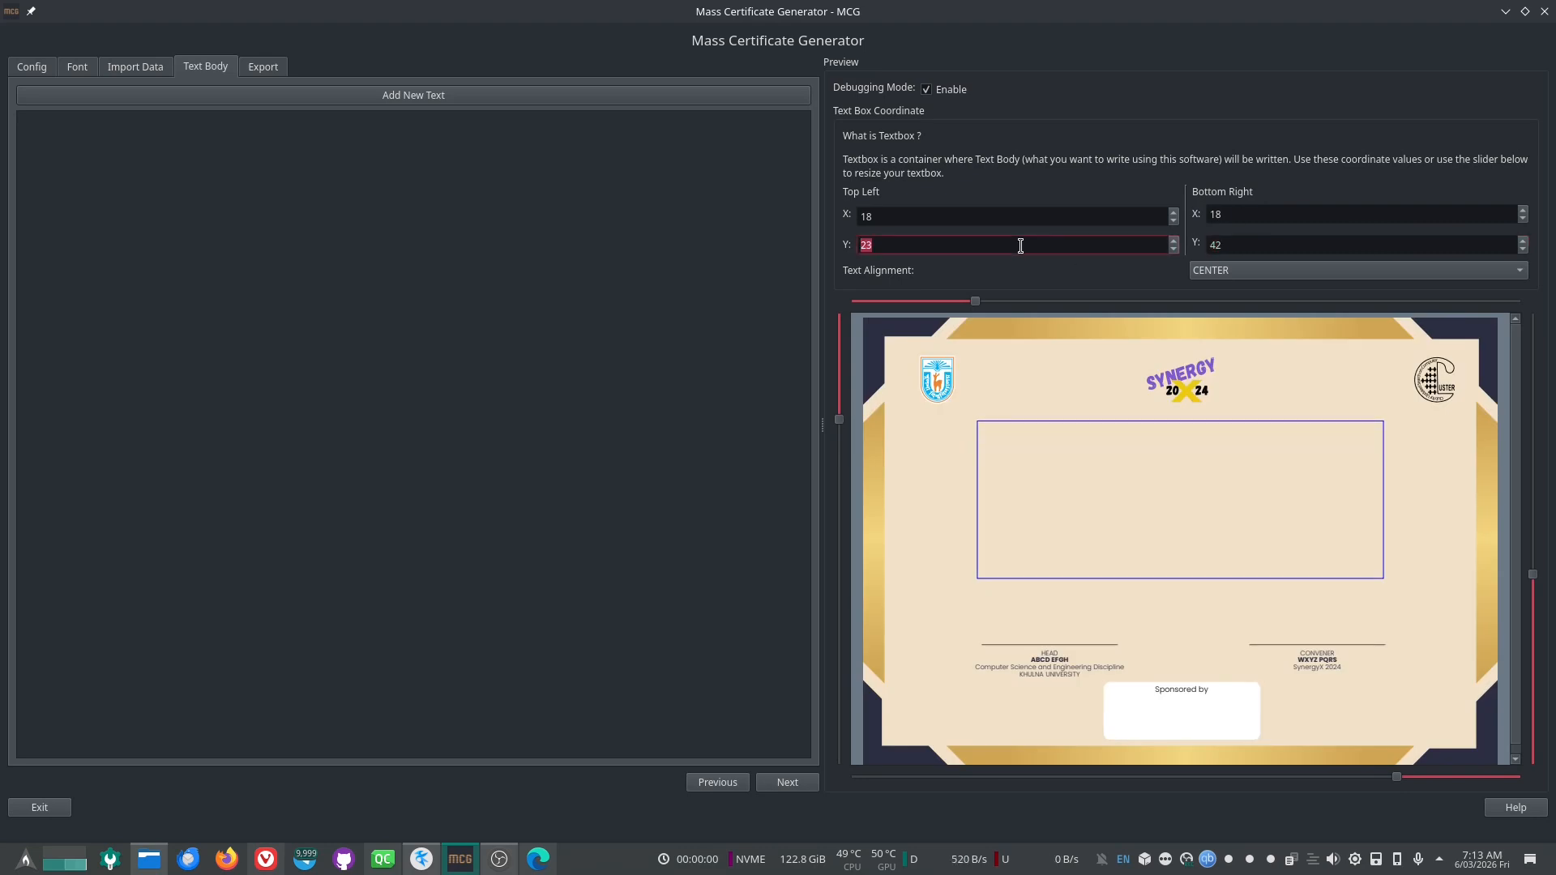
click(929, 92)
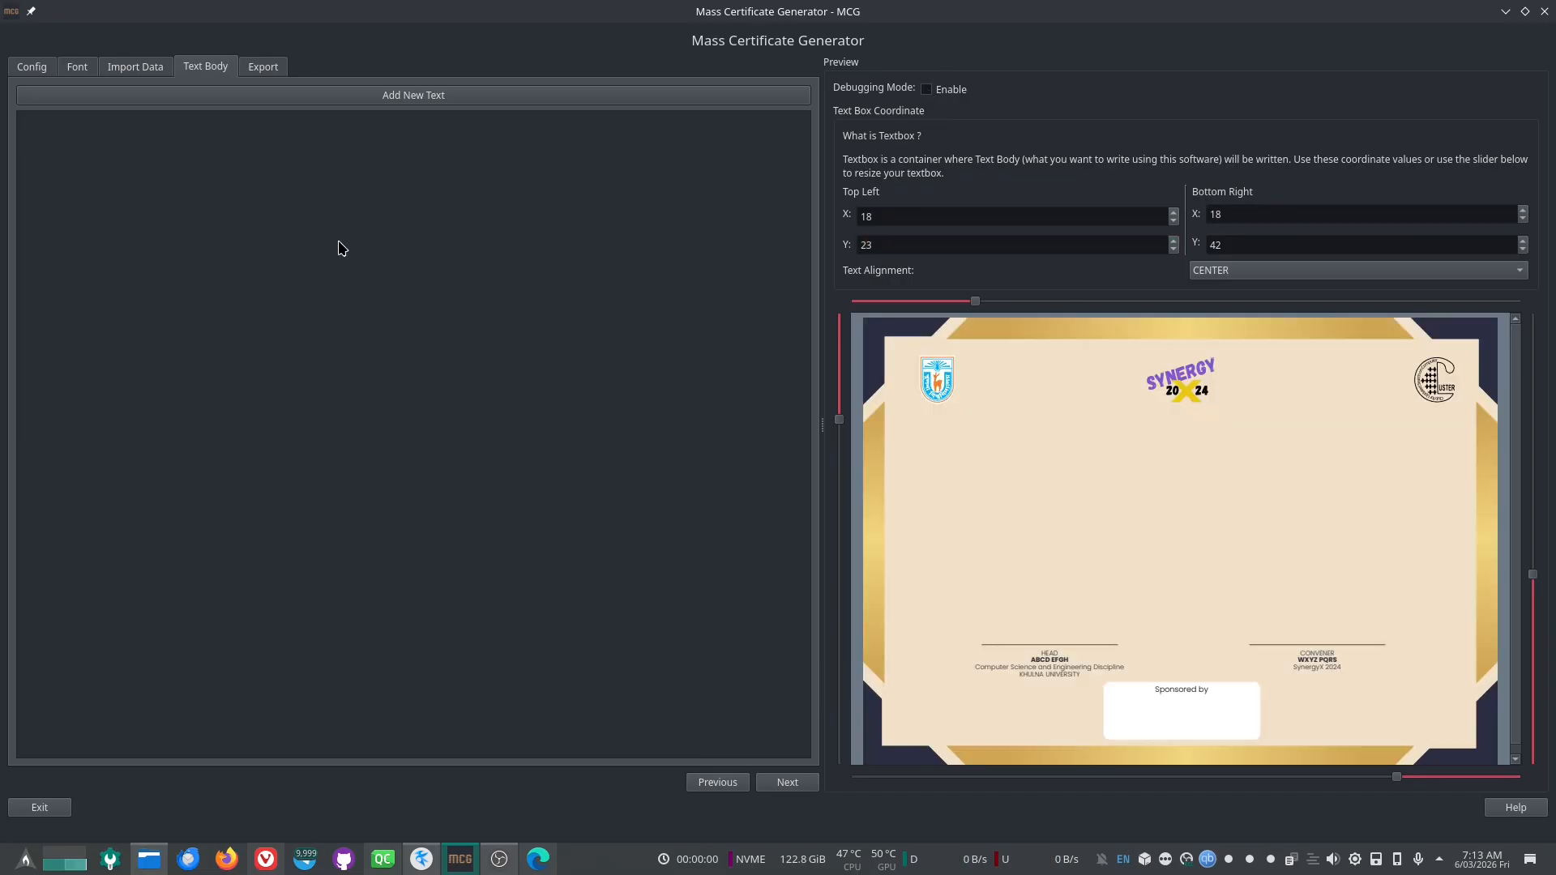
Step: Switch to Kate and examine the draft certificate text for the recipient-specific parts: name, student ID and position
click(422, 860)
drag(1354, 468, 885, 139)
click(1306, 347)
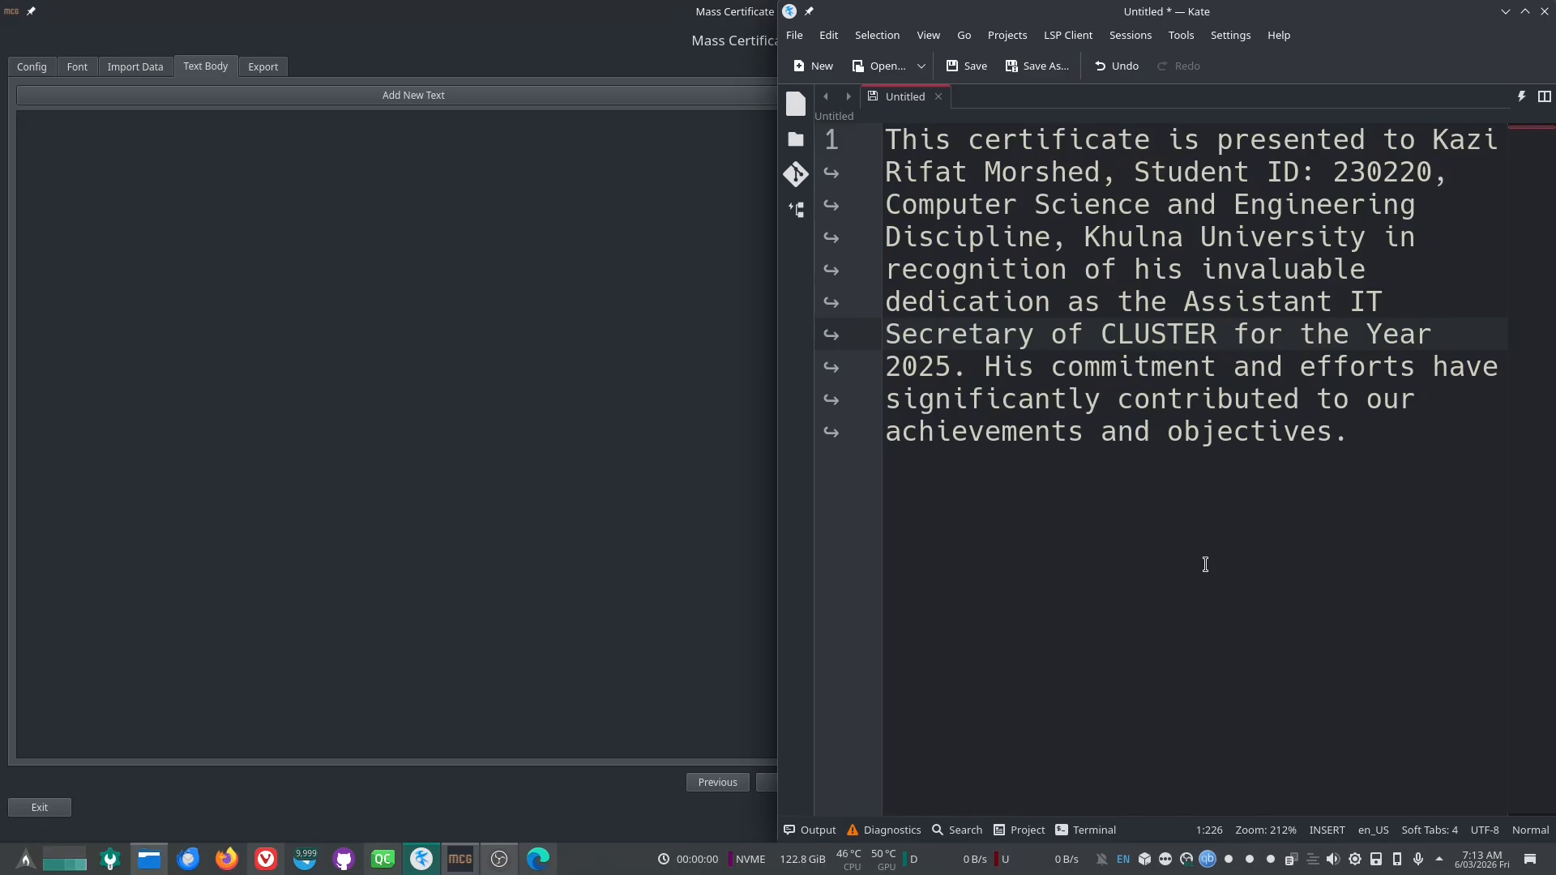
drag(1393, 460, 886, 139)
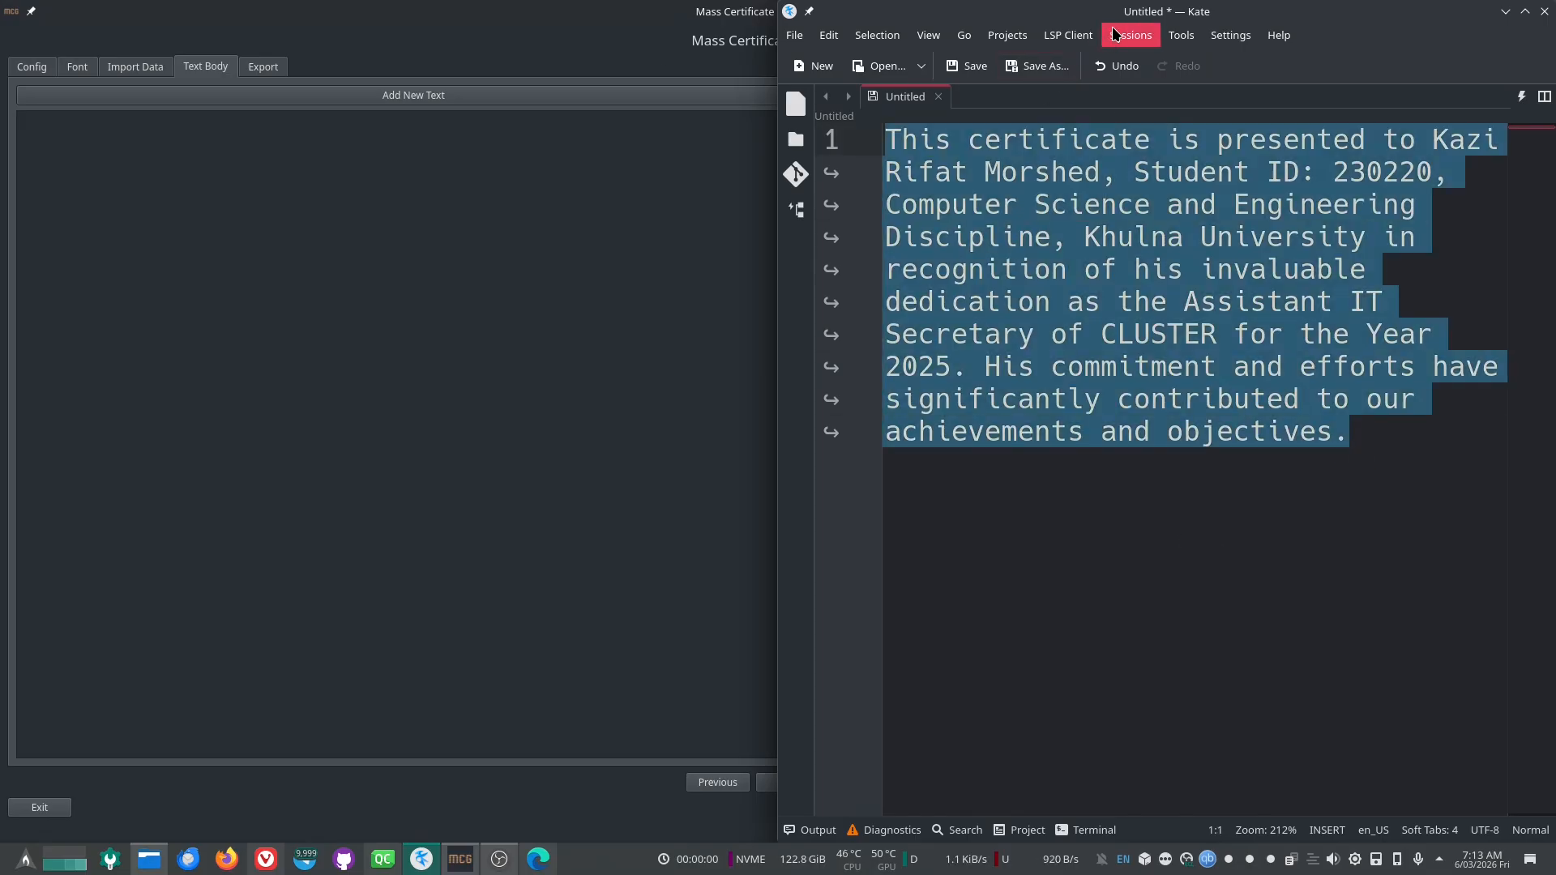
click(1204, 300)
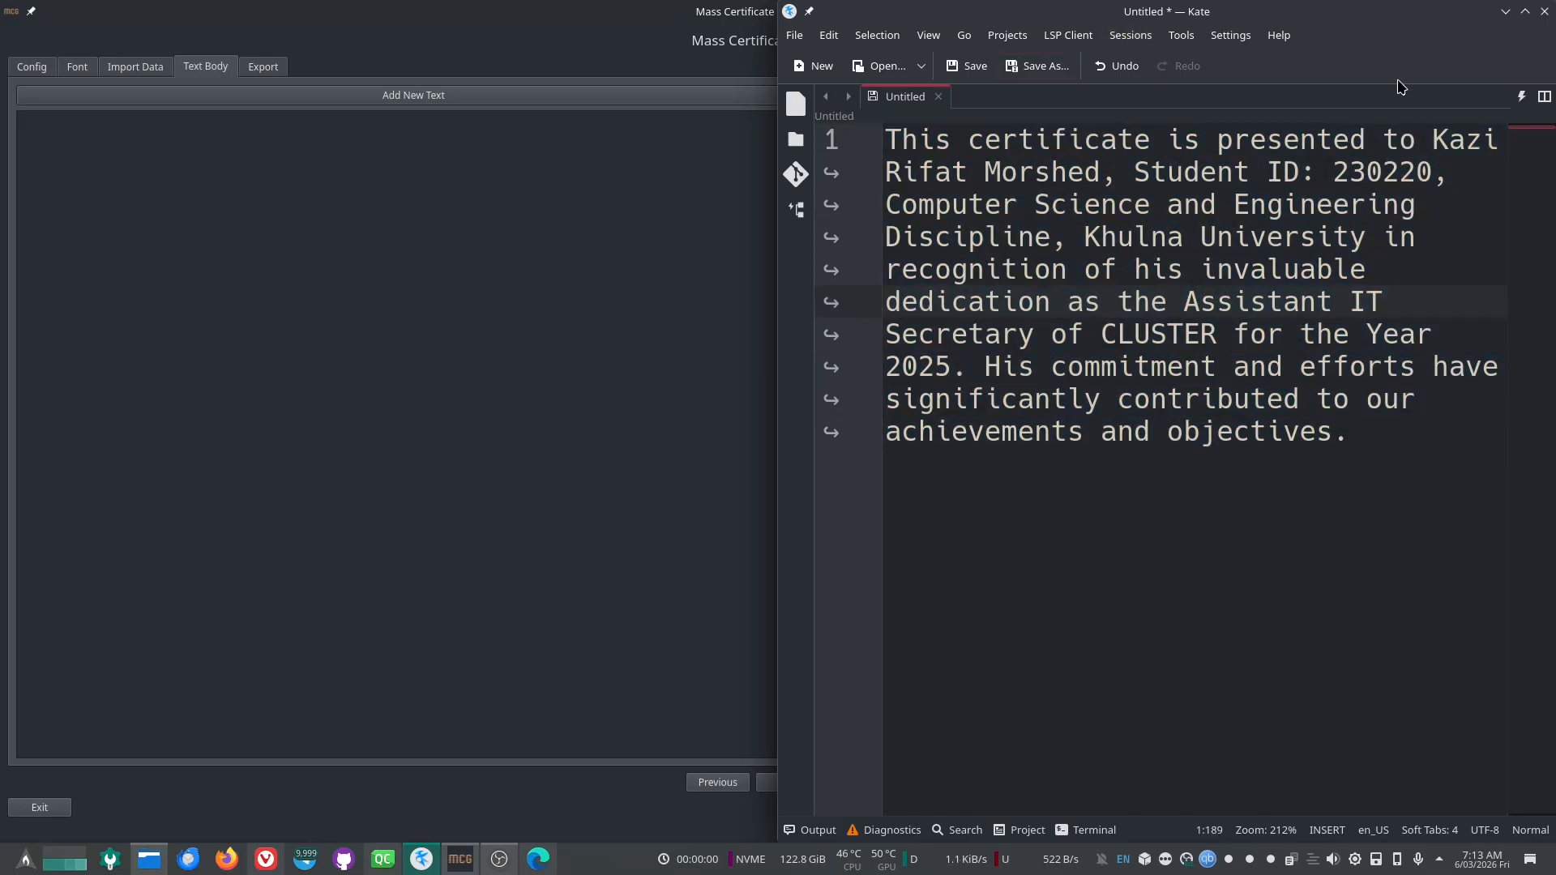
double_click(1165, 18)
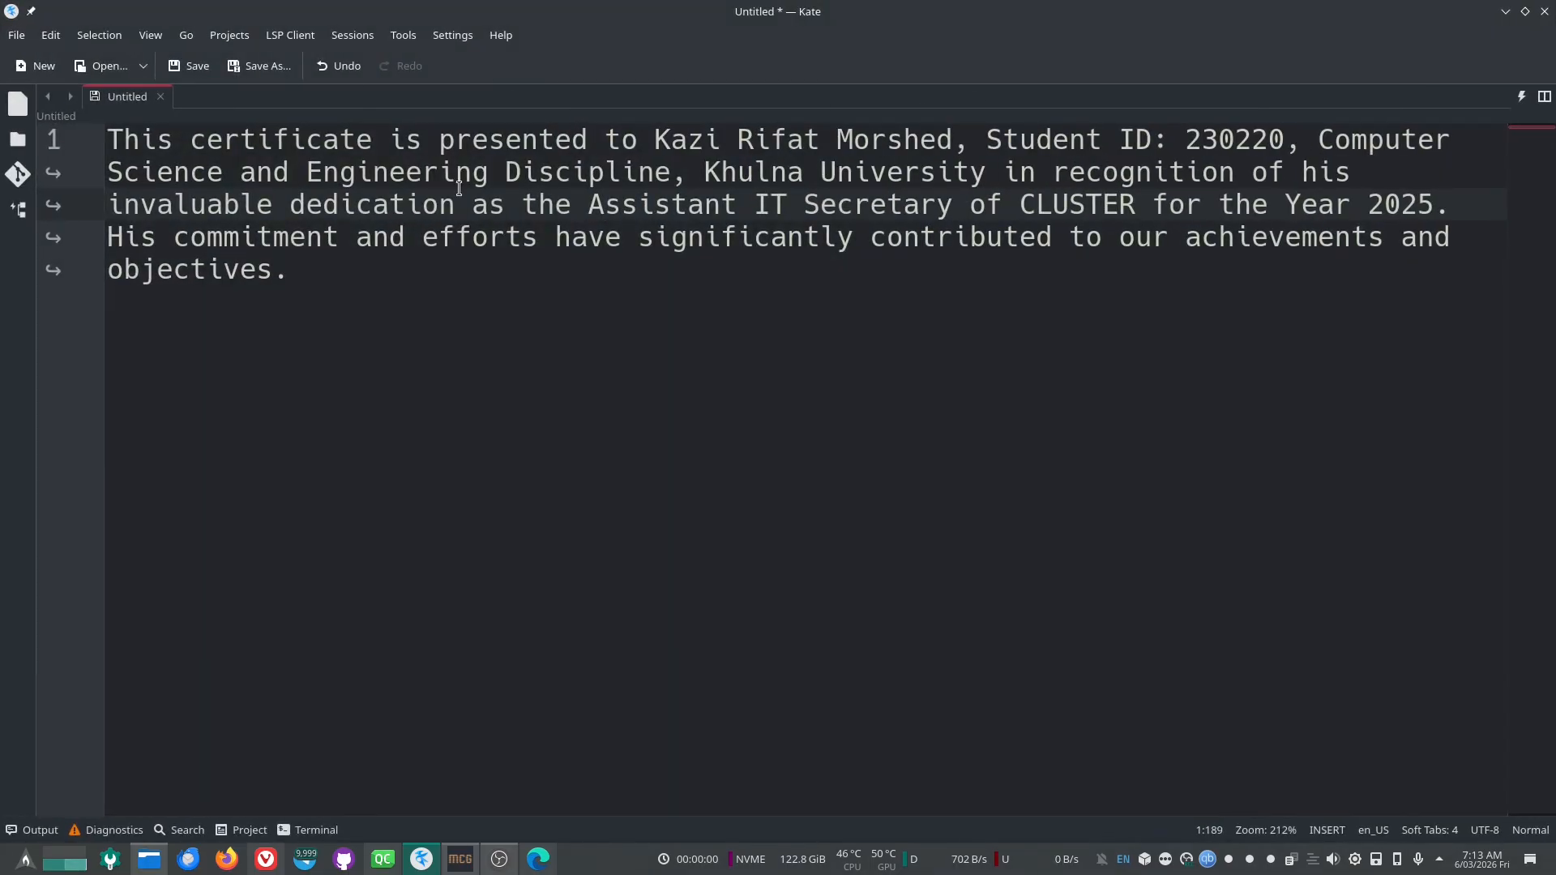
drag(648, 141, 958, 141)
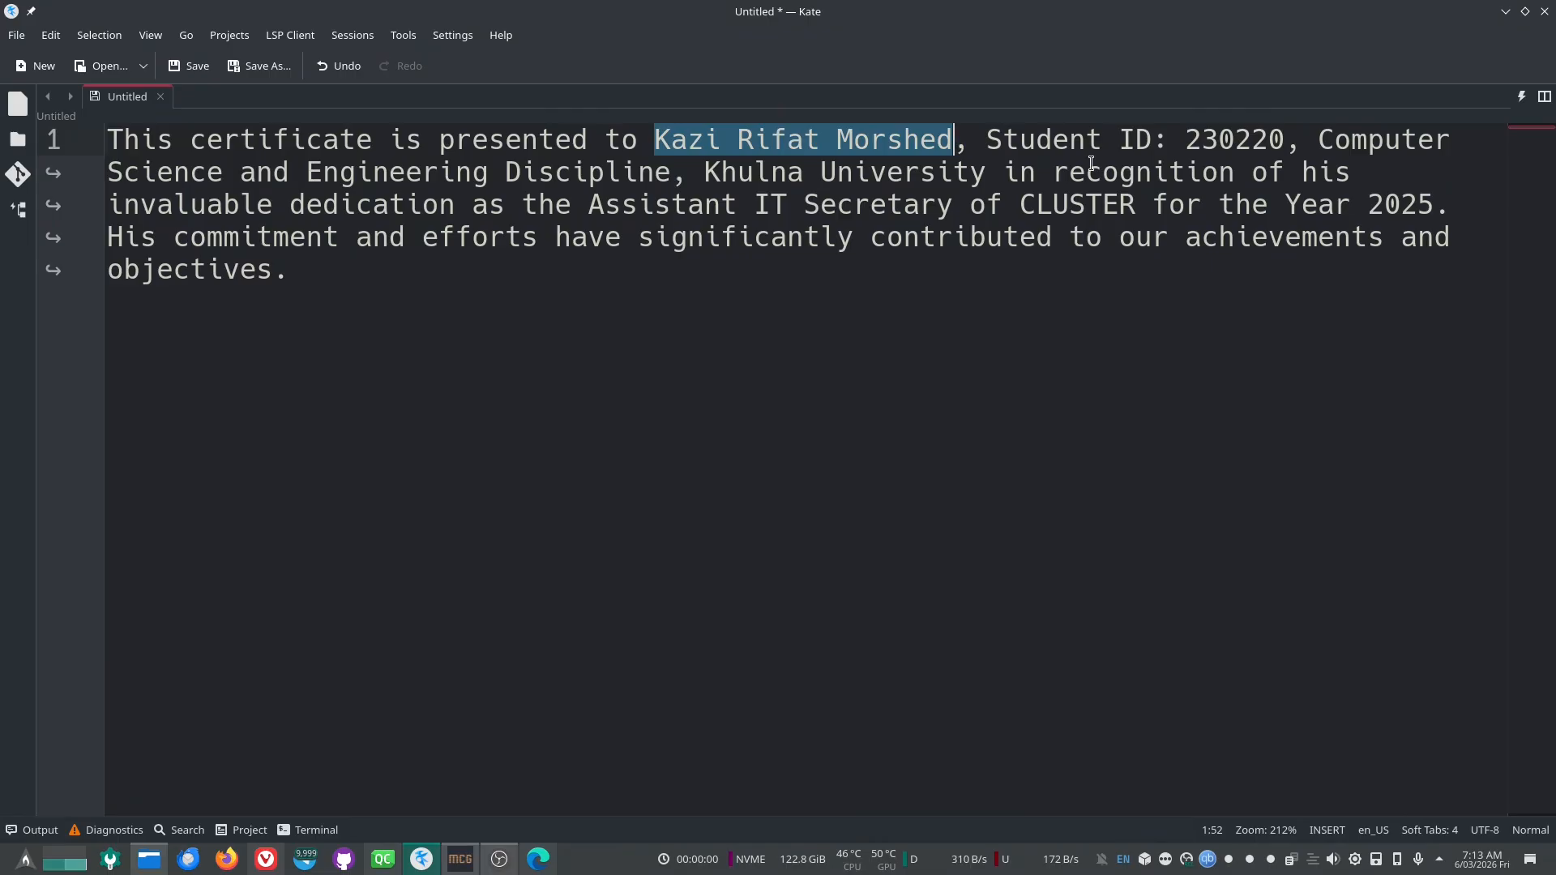
double_click(1265, 139)
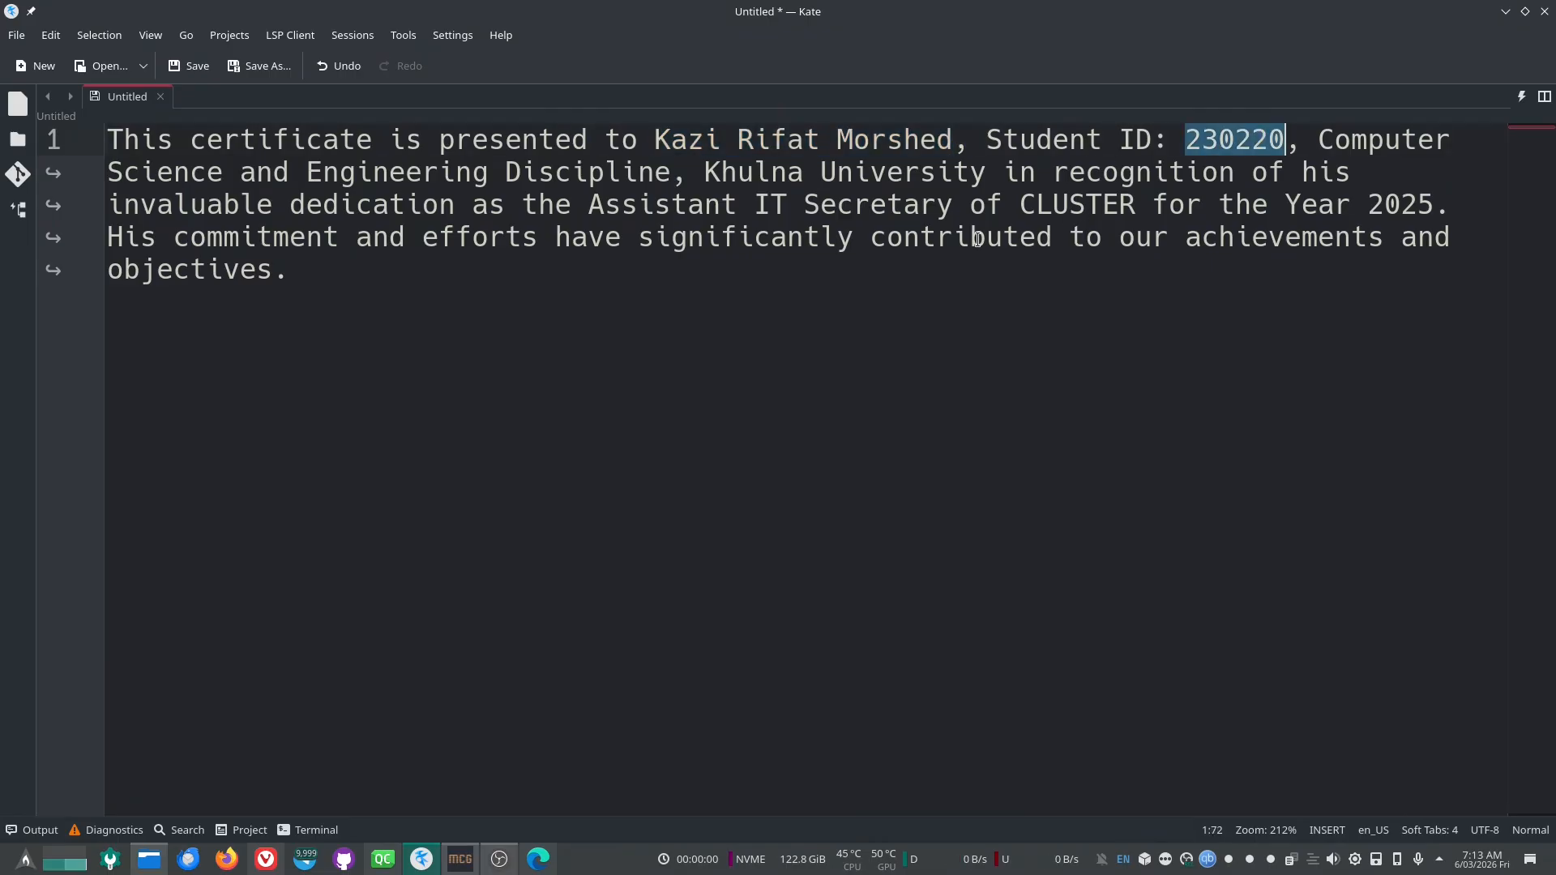
drag(590, 205, 947, 212)
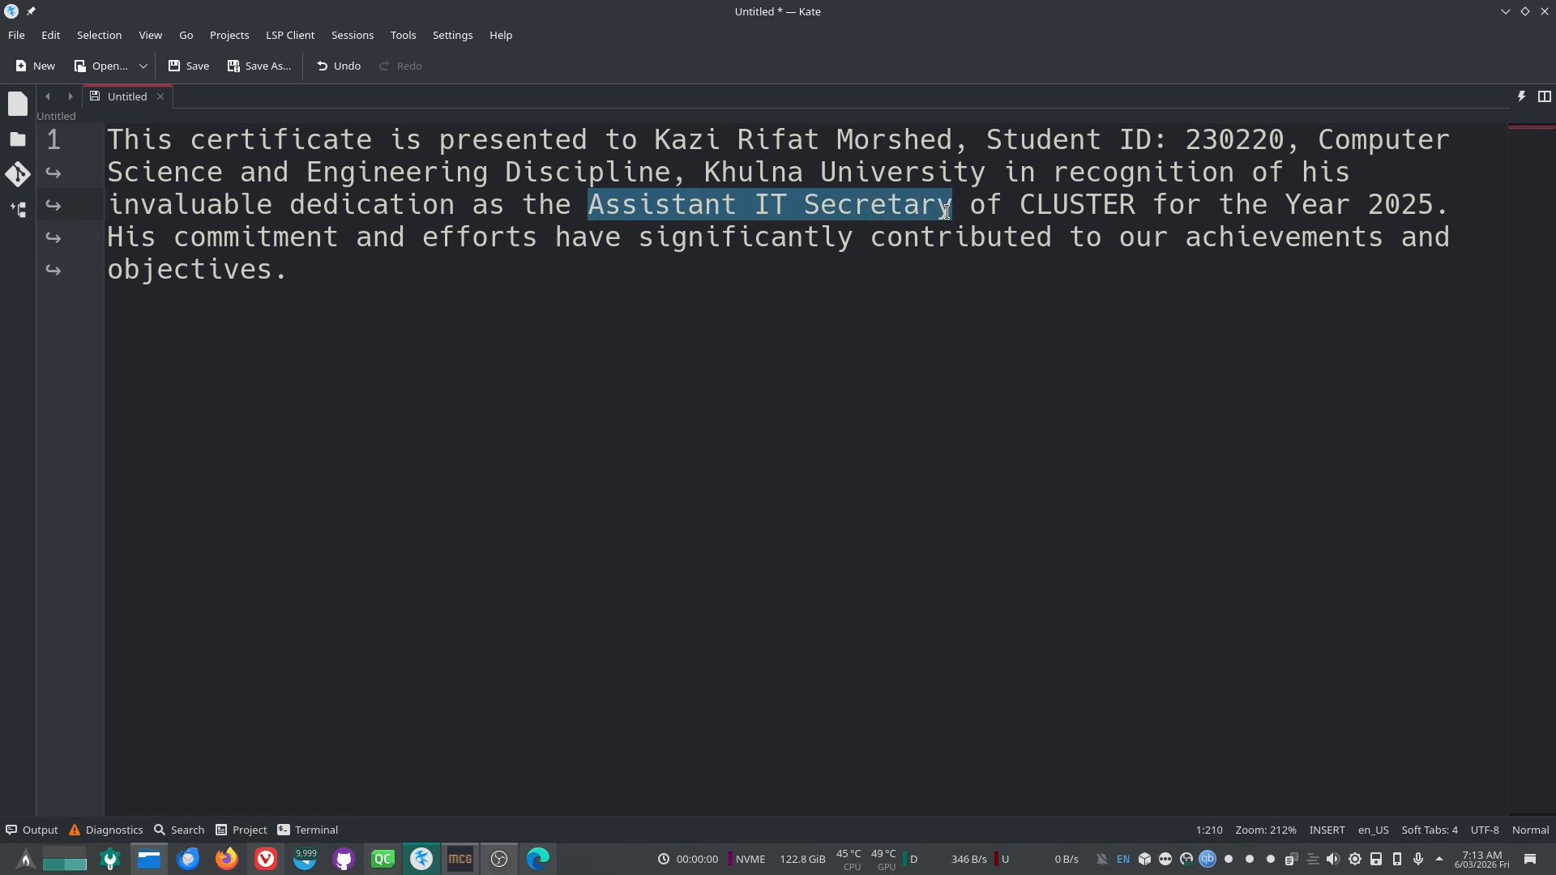
Step: Compare the imported data fields in Mass Certificate Generator with the draft text in Kate, and return to the text body settings
key(alt+Tab)
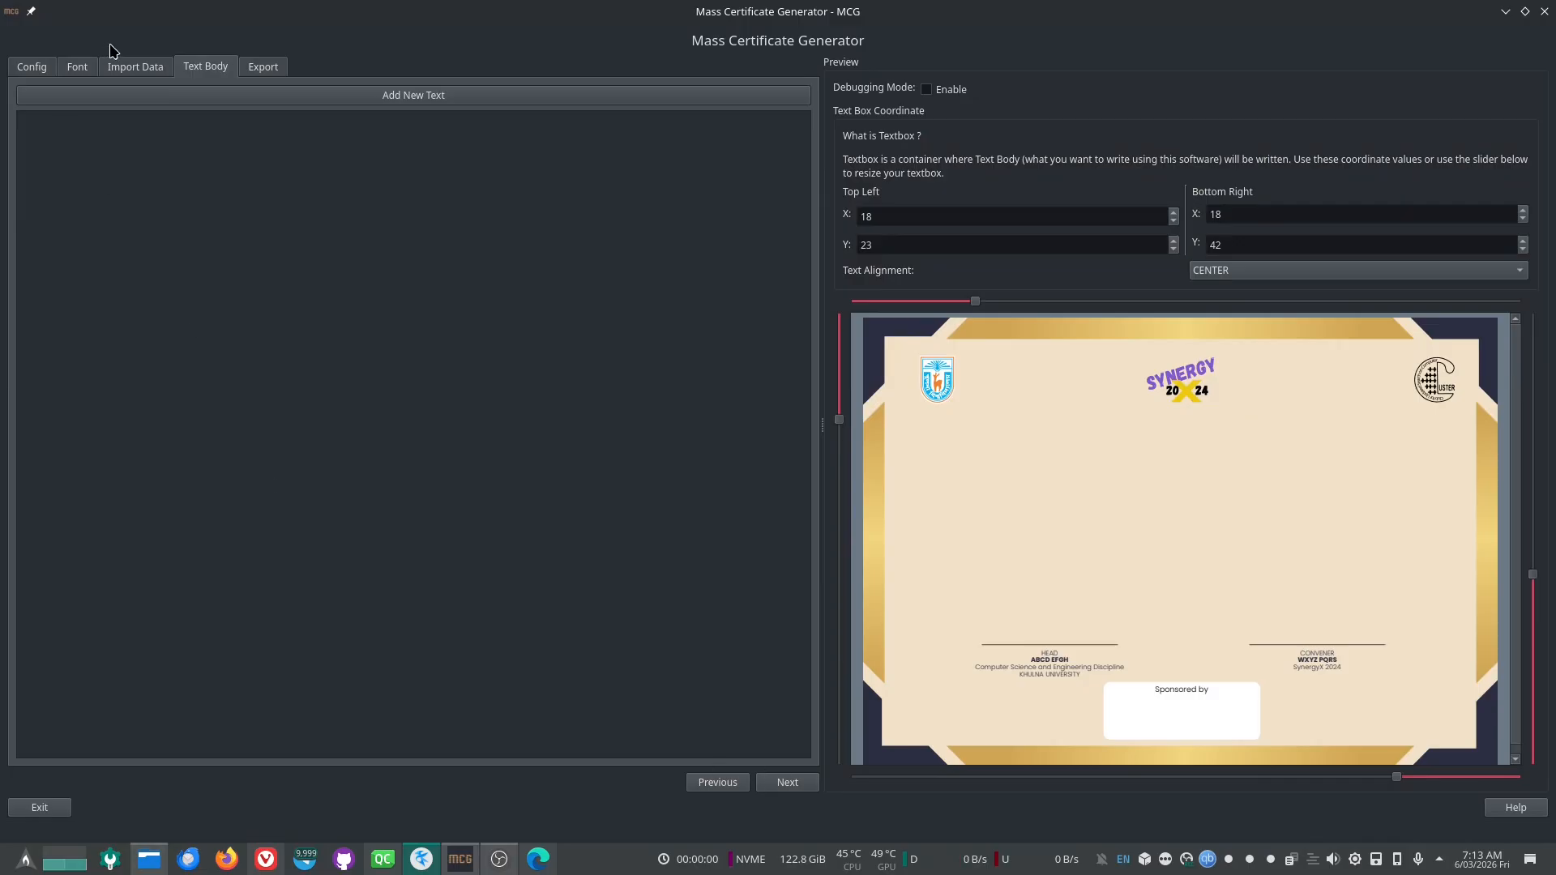
click(138, 68)
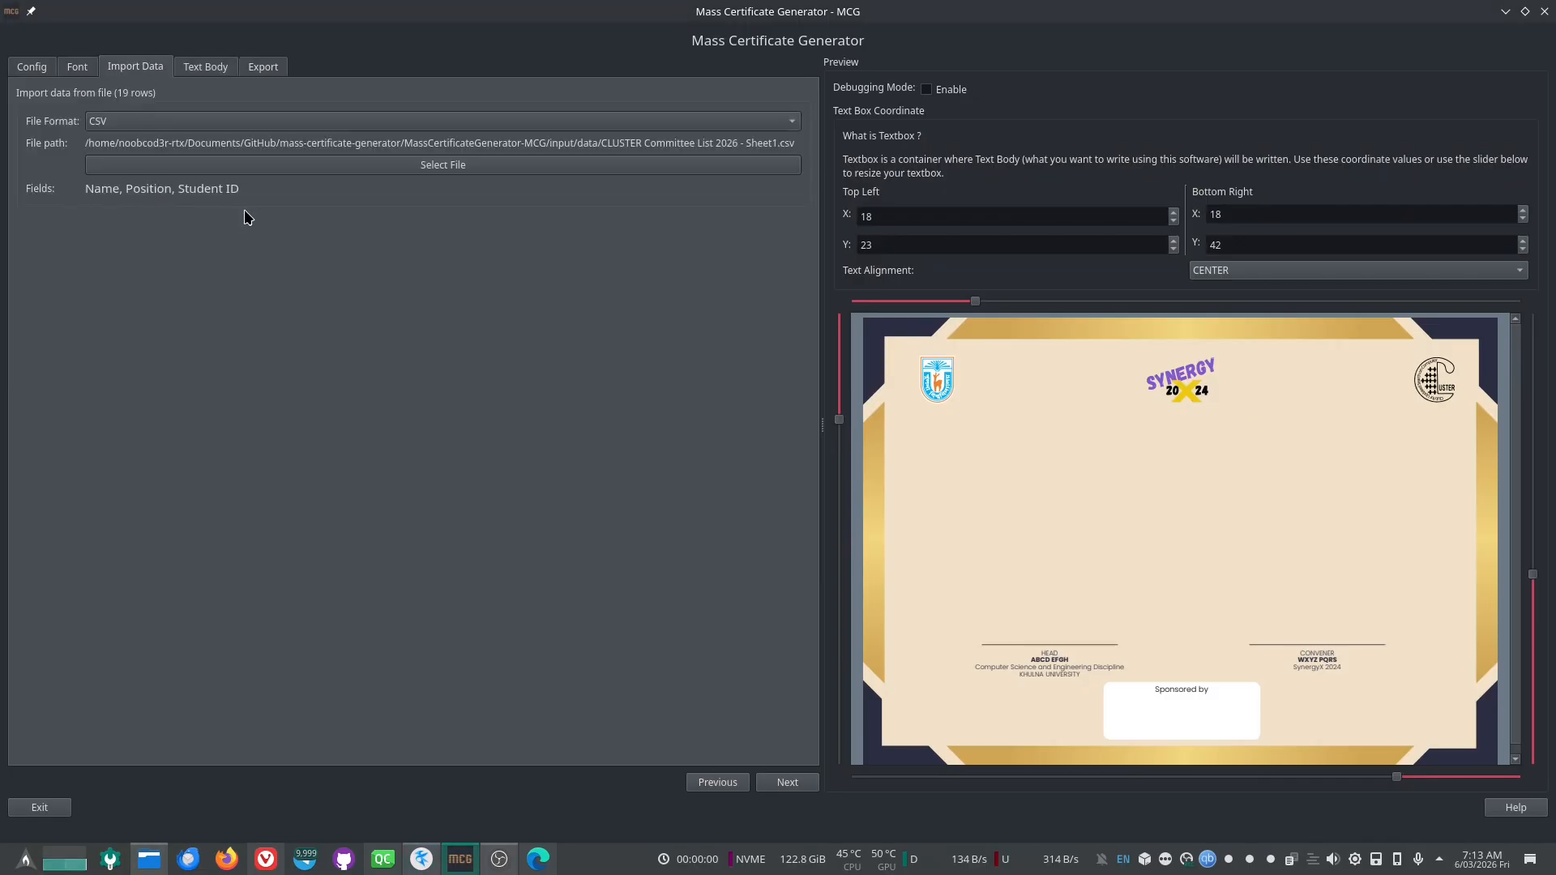
key(alt+Tab)
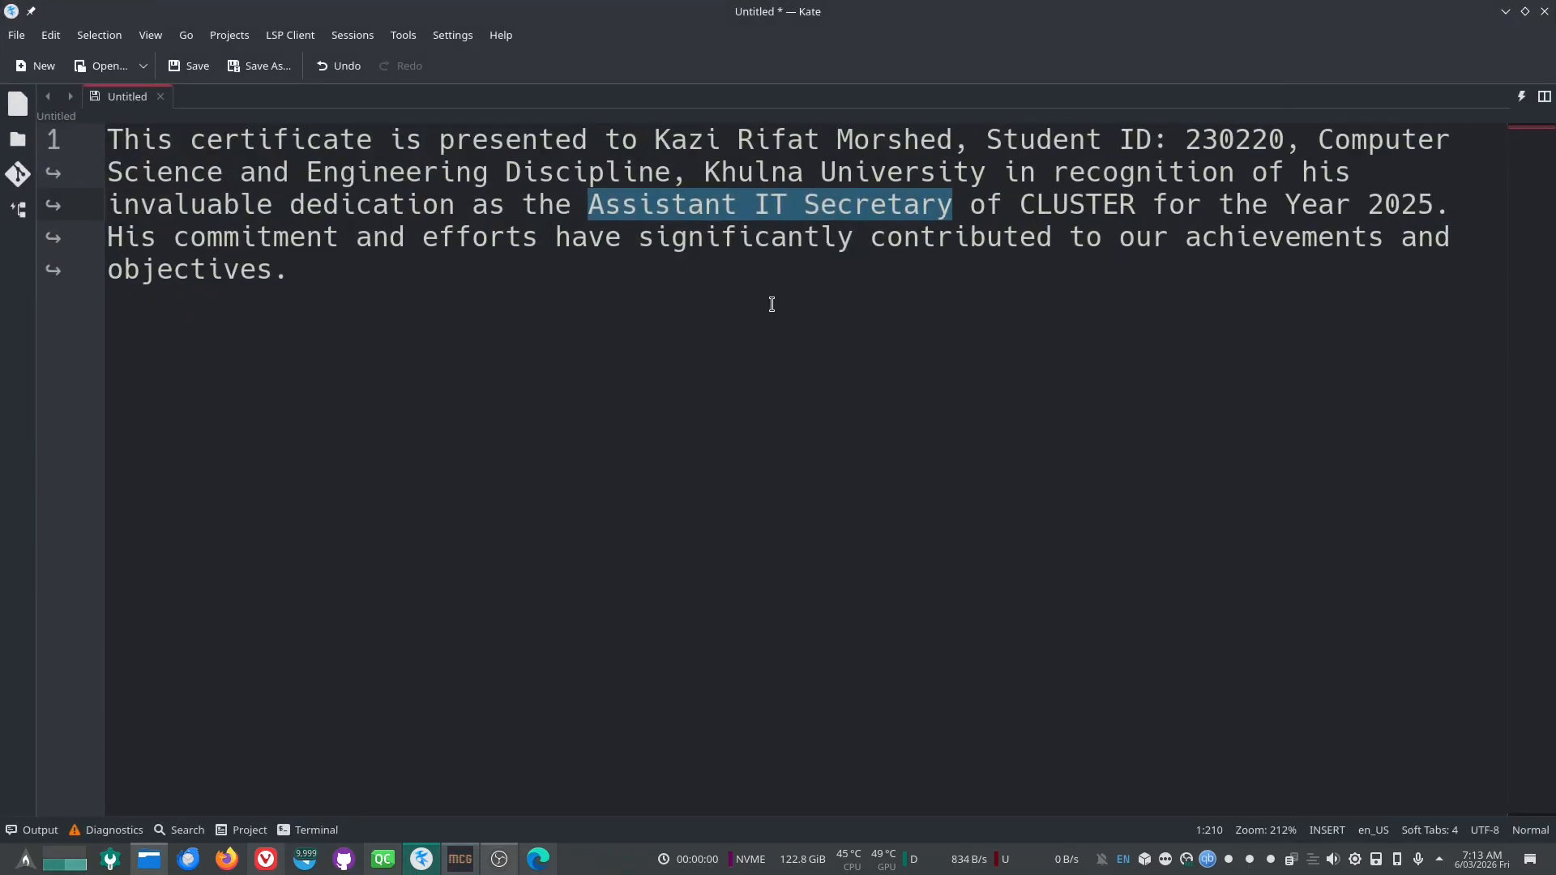
key(ctrl+a)
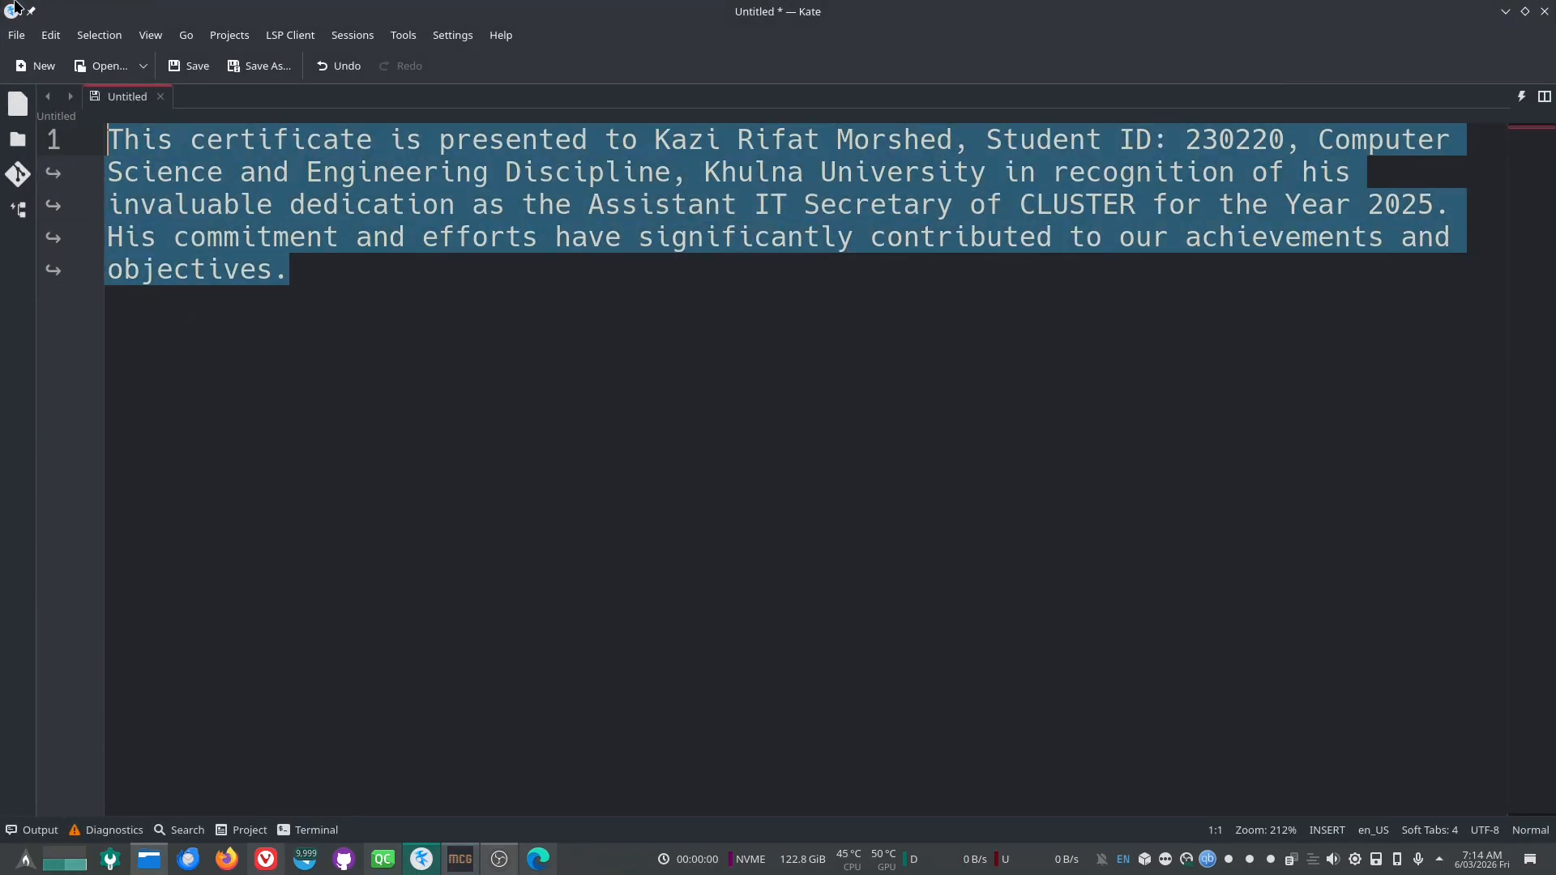
key(alt+Tab)
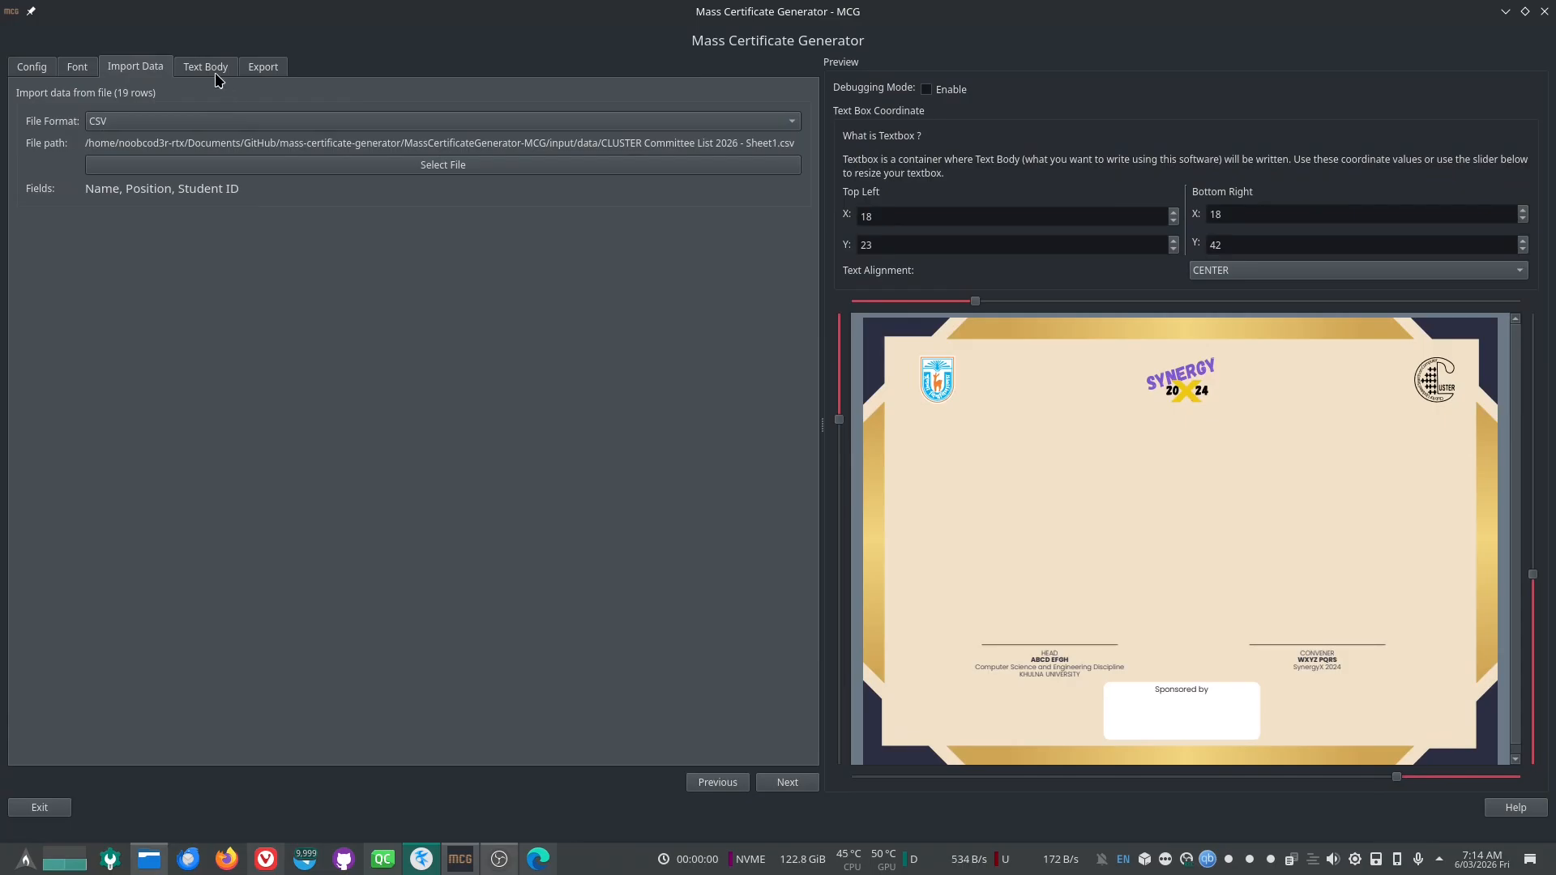
click(780, 788)
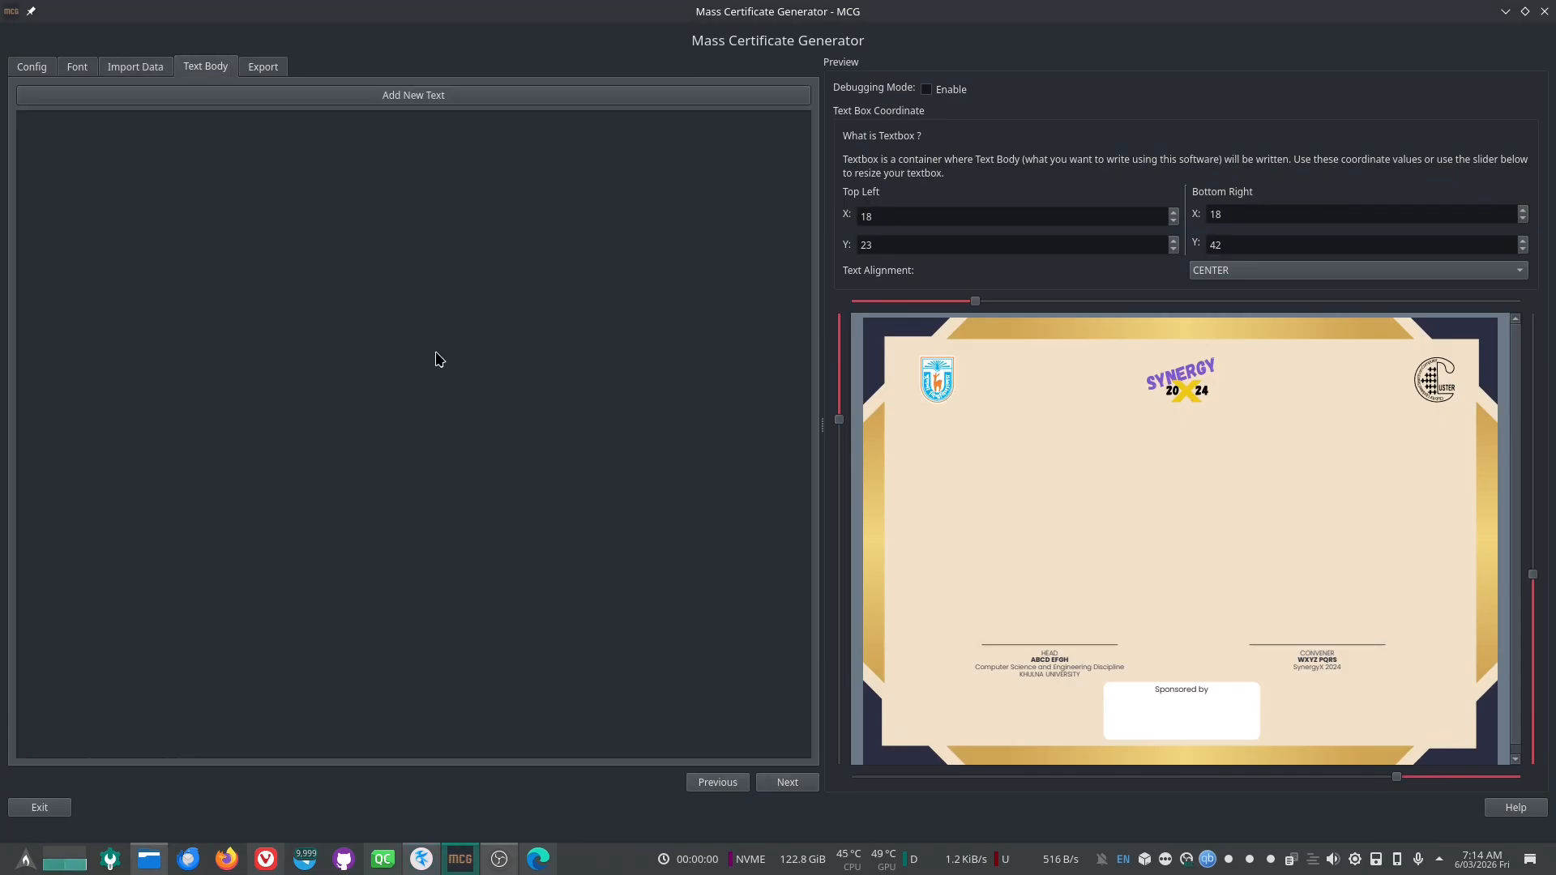
Step: Add a first text block of type Constant reading "Certificate of Appreciation"
click(425, 102)
click(270, 163)
click(253, 172)
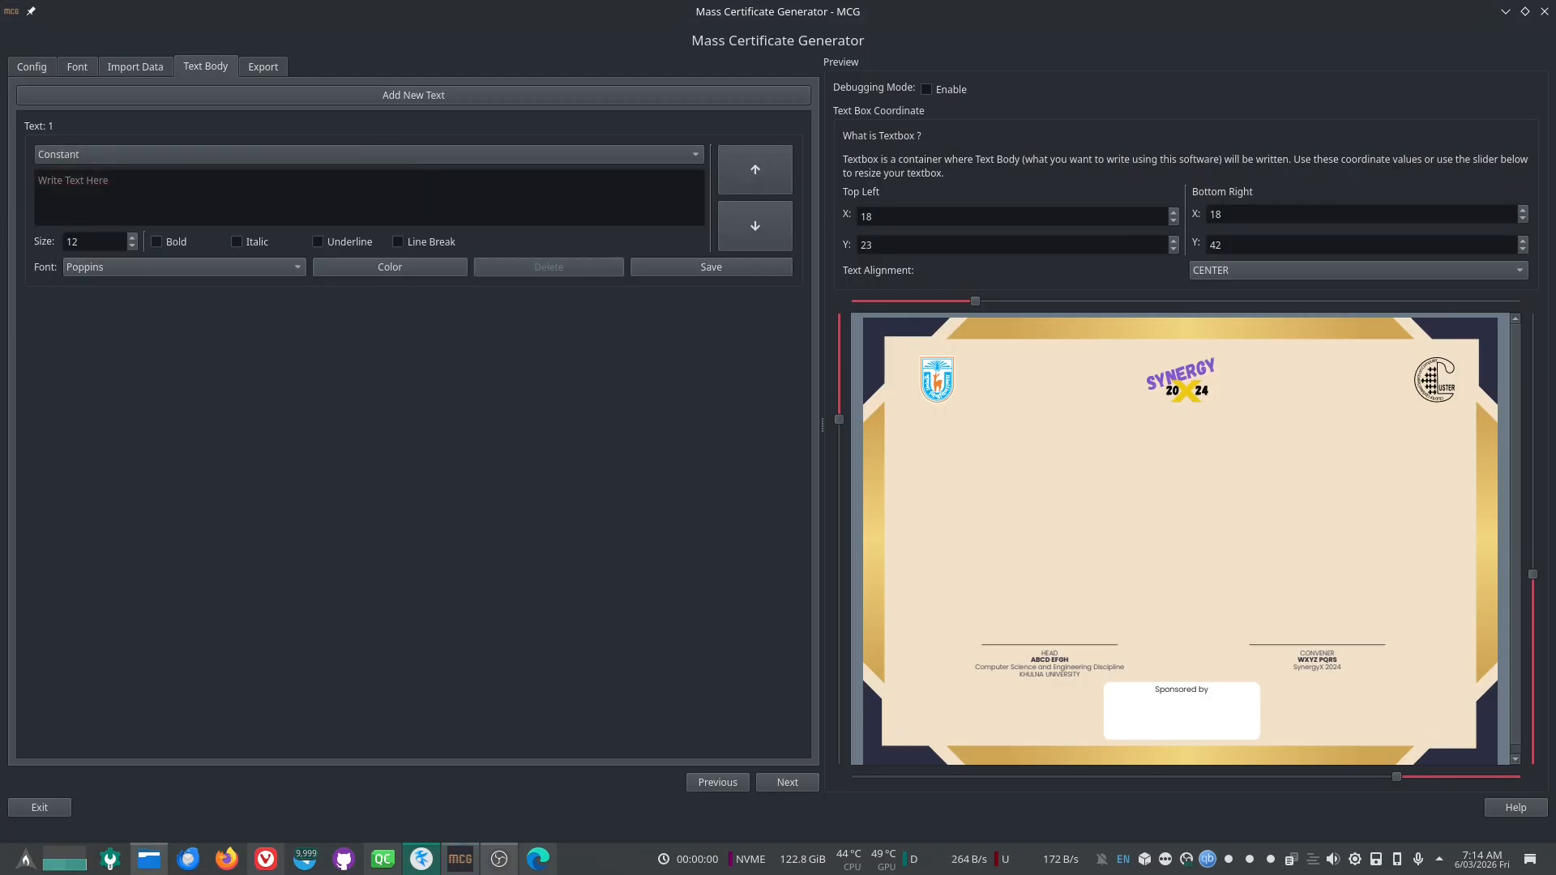
click(205, 204)
text(Certificate of Appreciation)
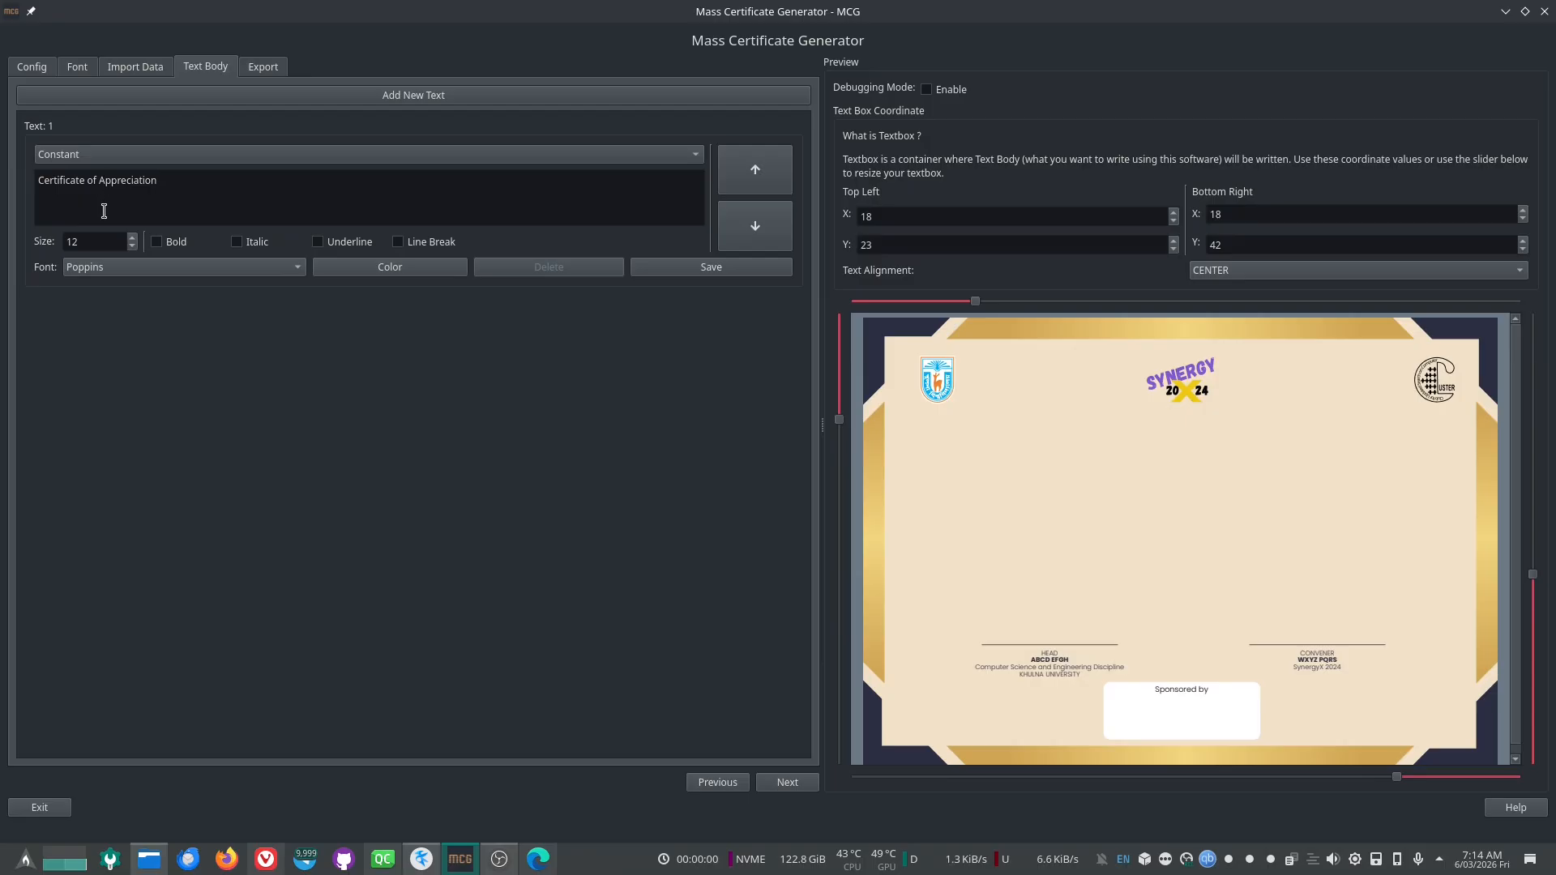
Step: Set the "Certificate of Appreciation" block to size 22 in Poppins with a line break, and save it
click(132, 271)
click(132, 271)
scroll(103, 243, up, 6)
click(409, 245)
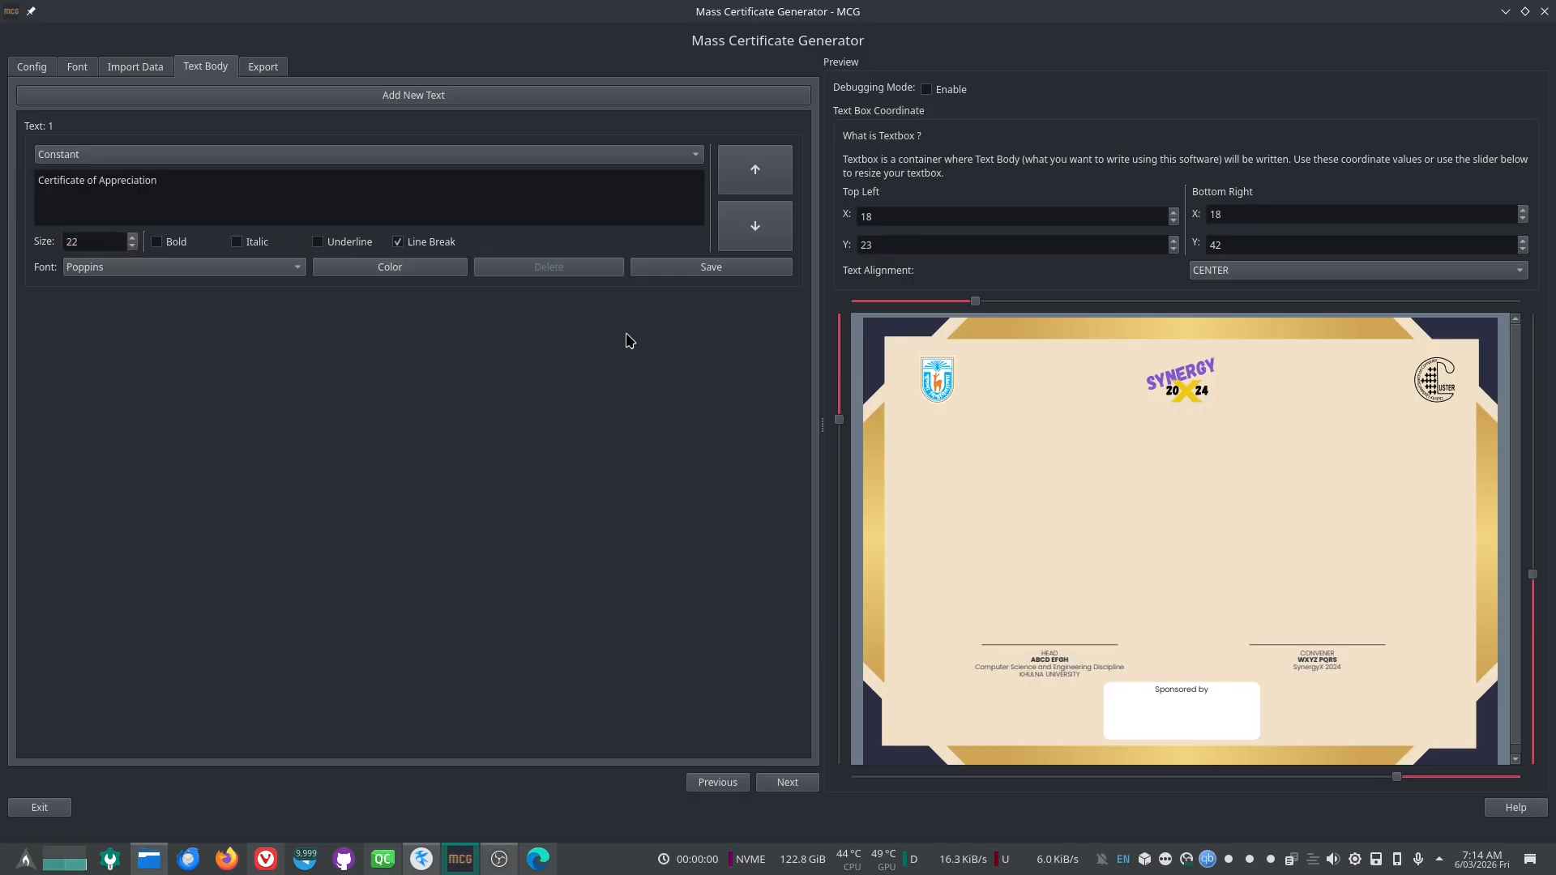
click(722, 274)
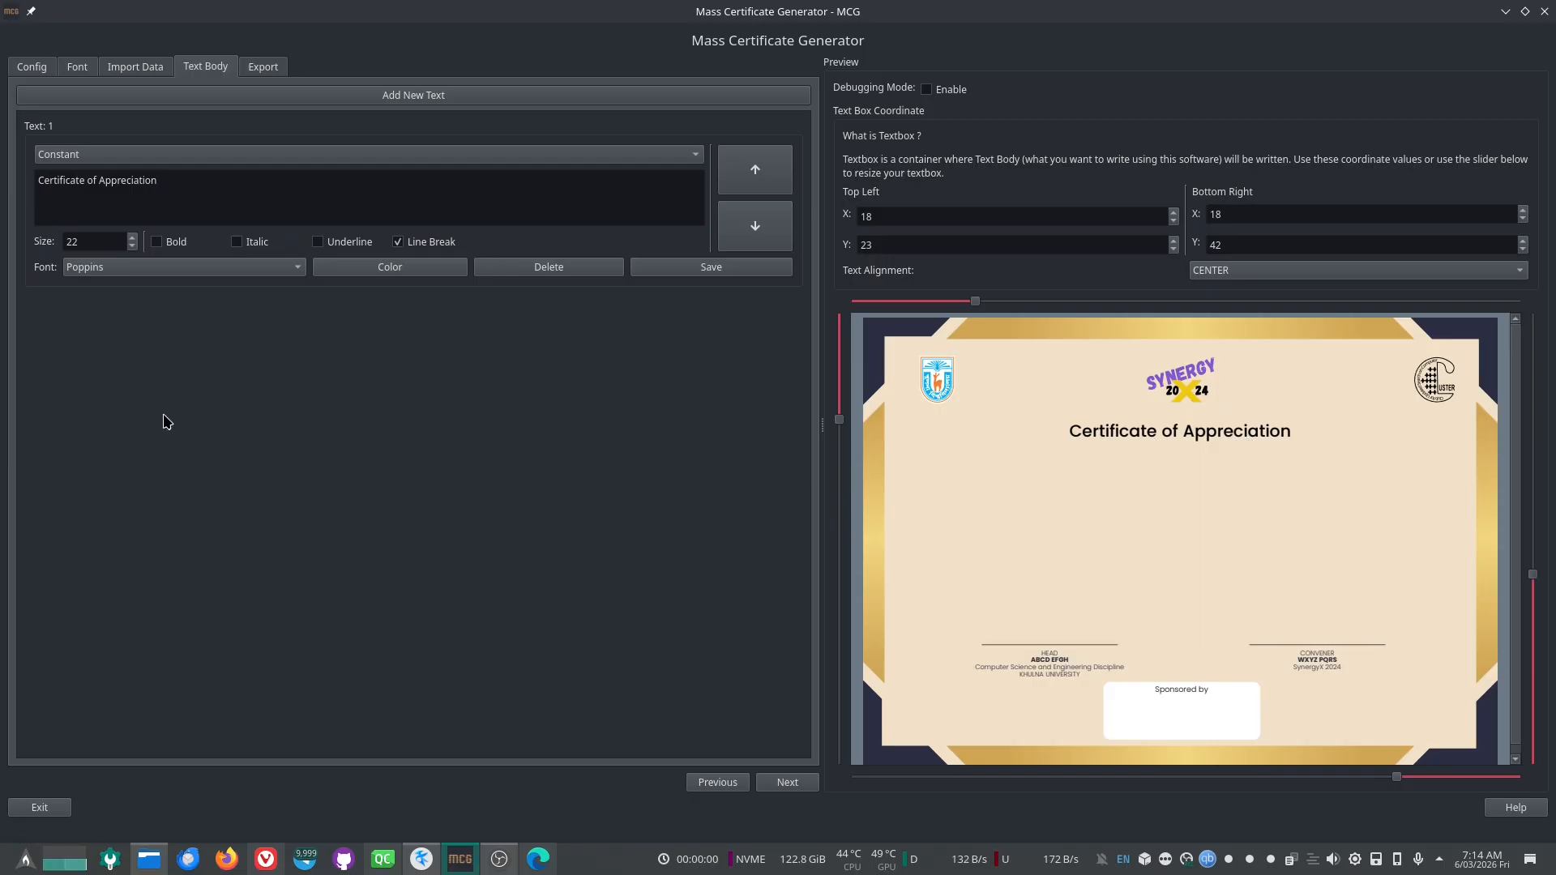
Step: Add a second Constant text block reading "This certificate is presented to" with a line break, and save it
click(433, 95)
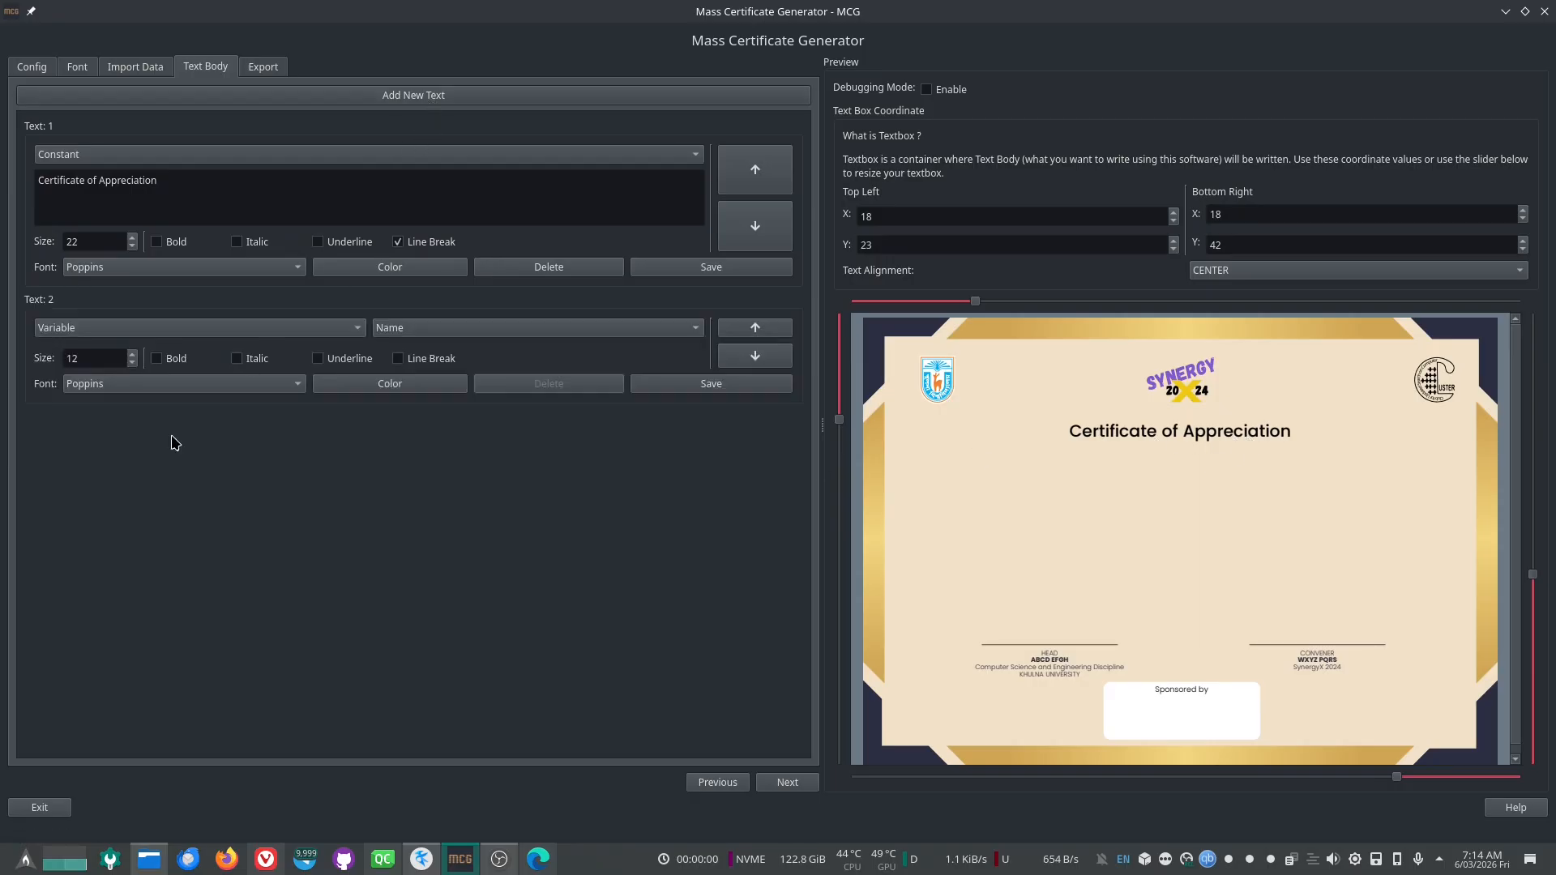
click(133, 330)
click(129, 347)
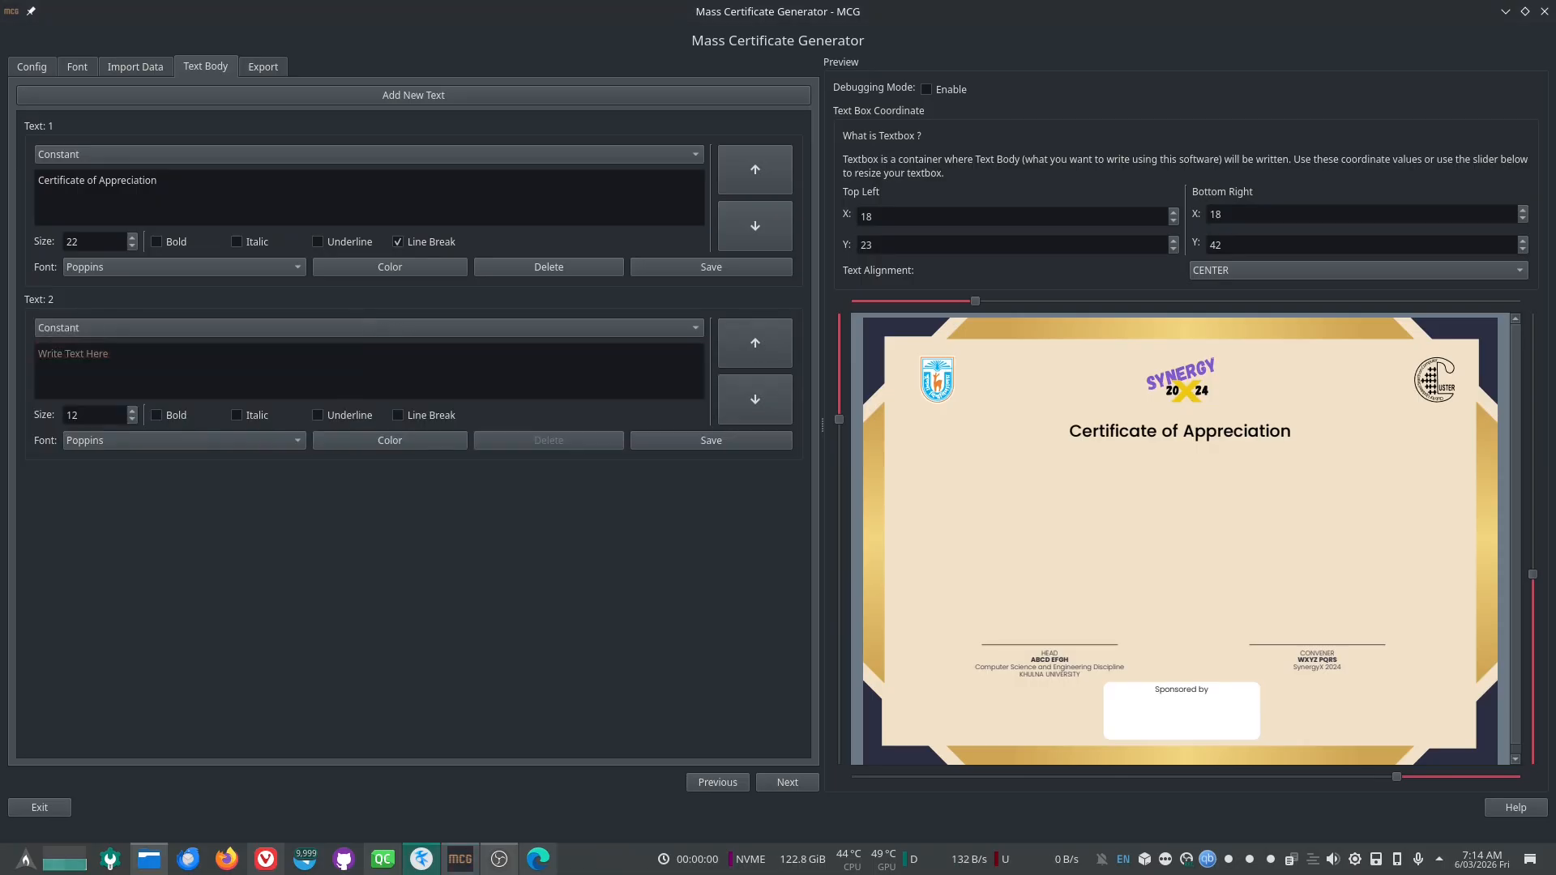
right_click(159, 362)
click(210, 448)
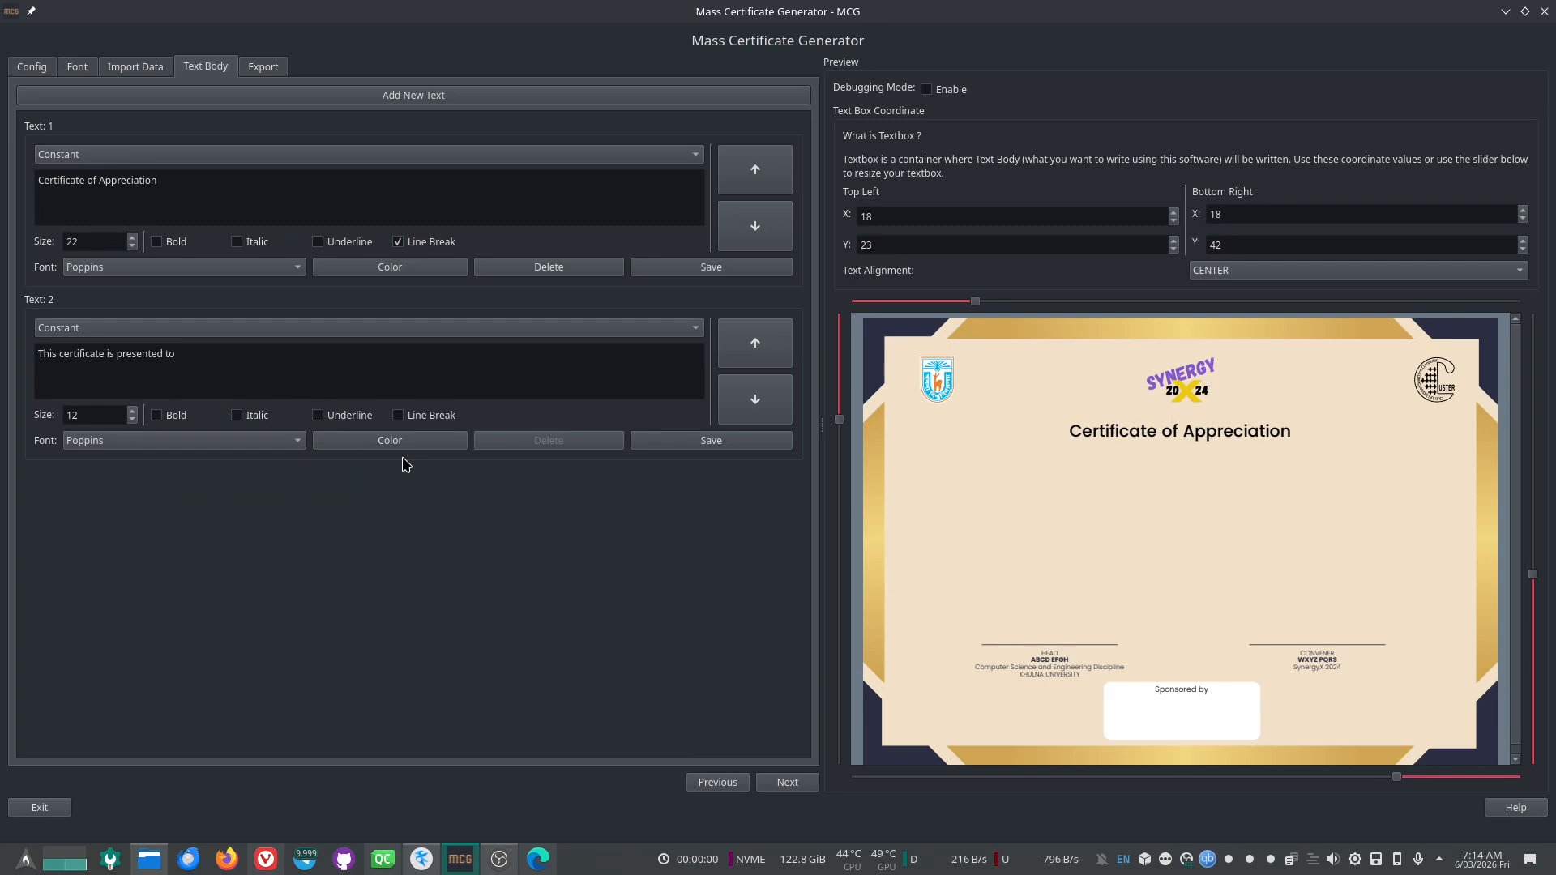
click(424, 416)
click(681, 442)
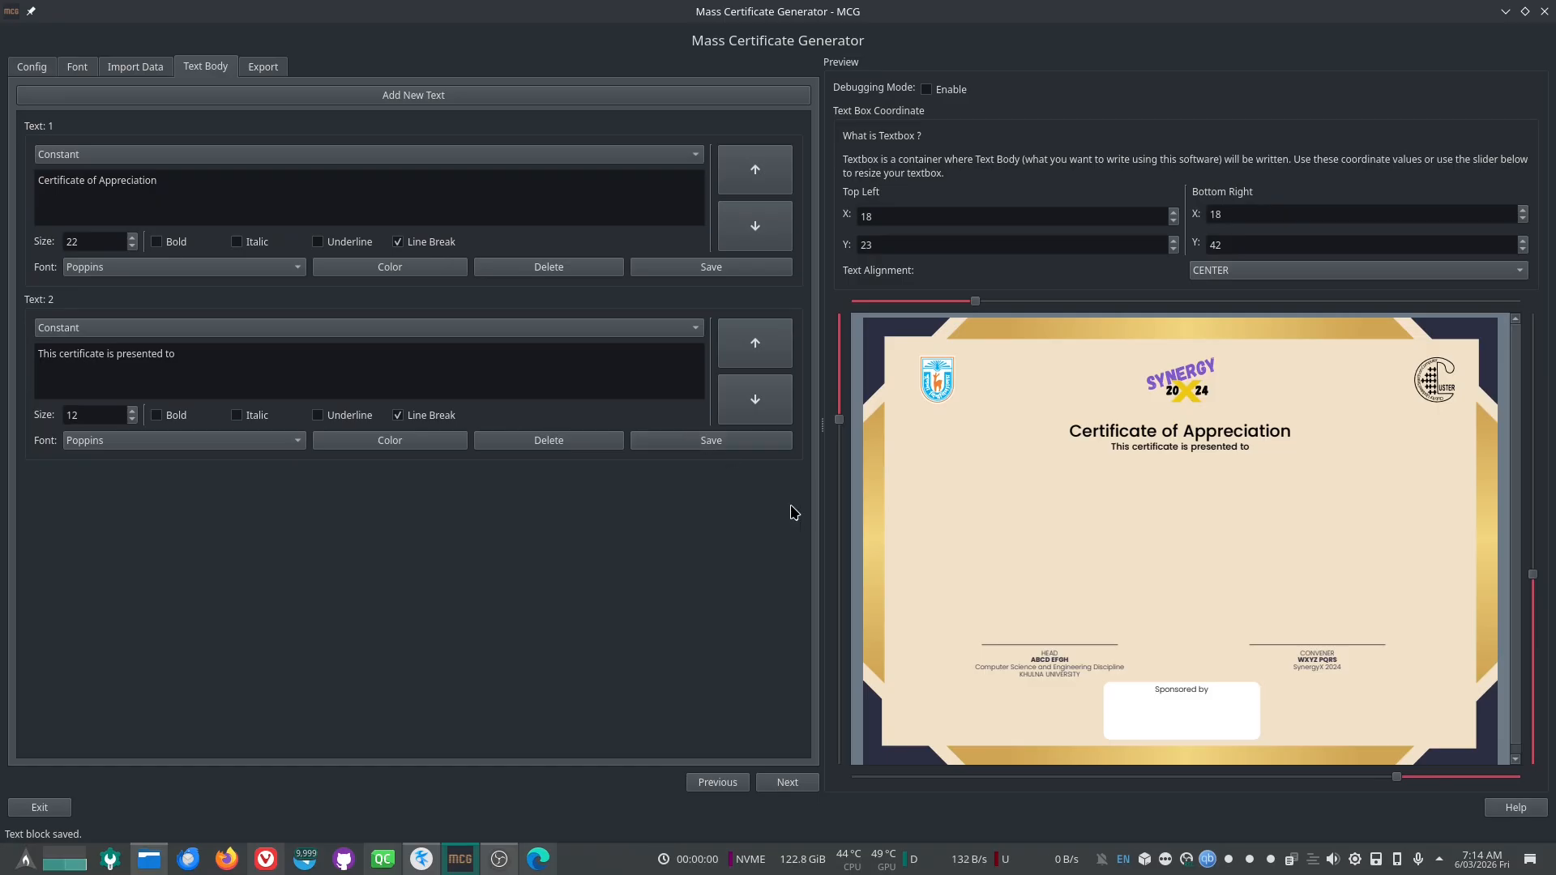
Step: Add a third text block as a Variable using the Name field, with a line break and the Handwriting font, and save it
click(442, 97)
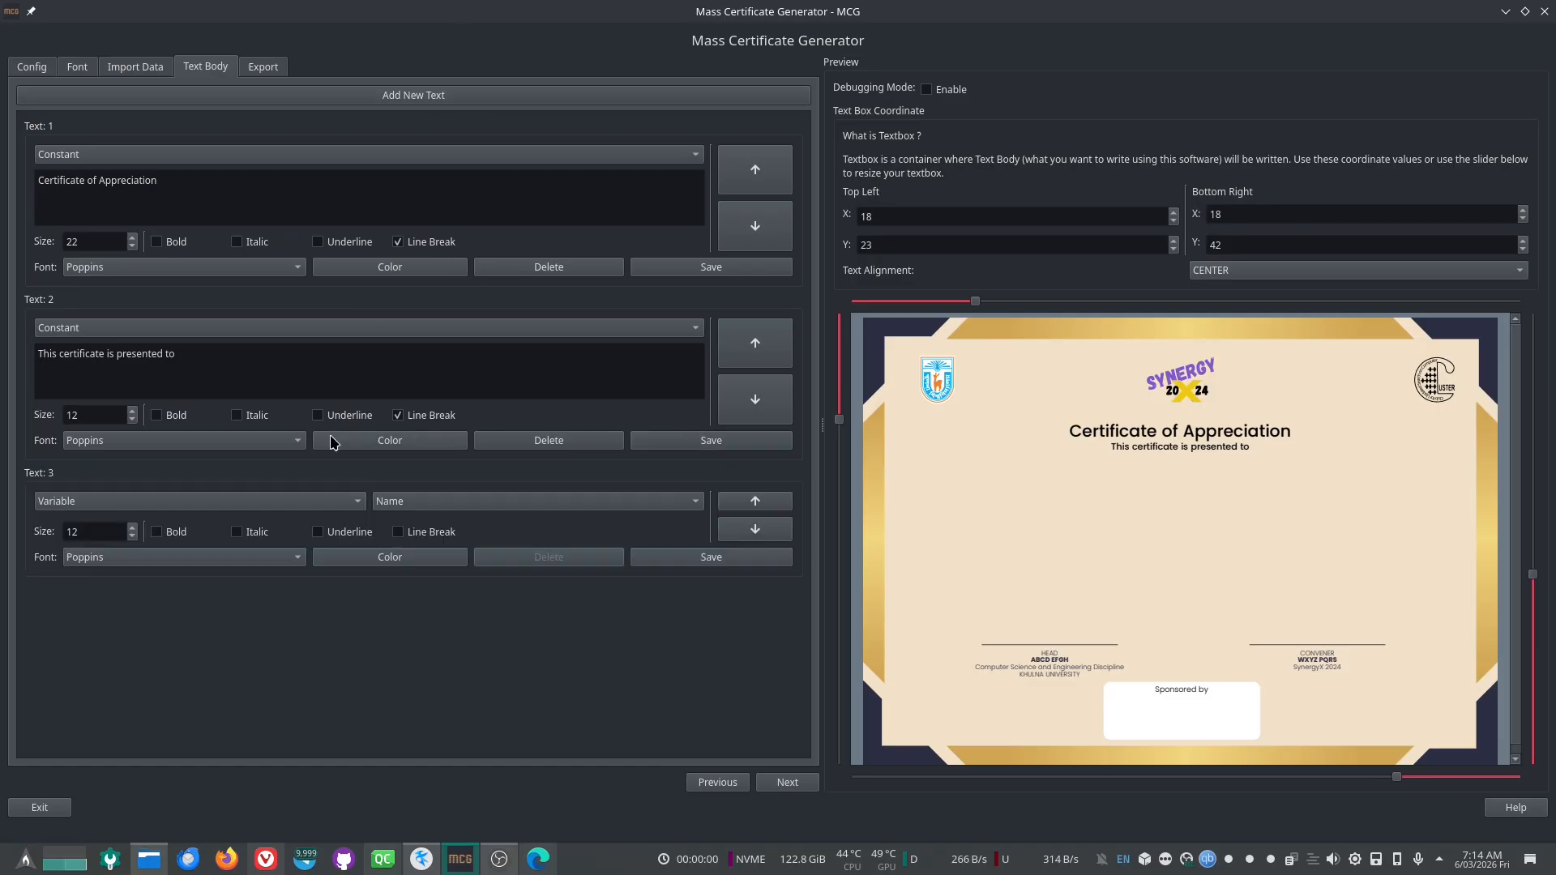
click(398, 533)
click(132, 500)
click(132, 501)
click(432, 507)
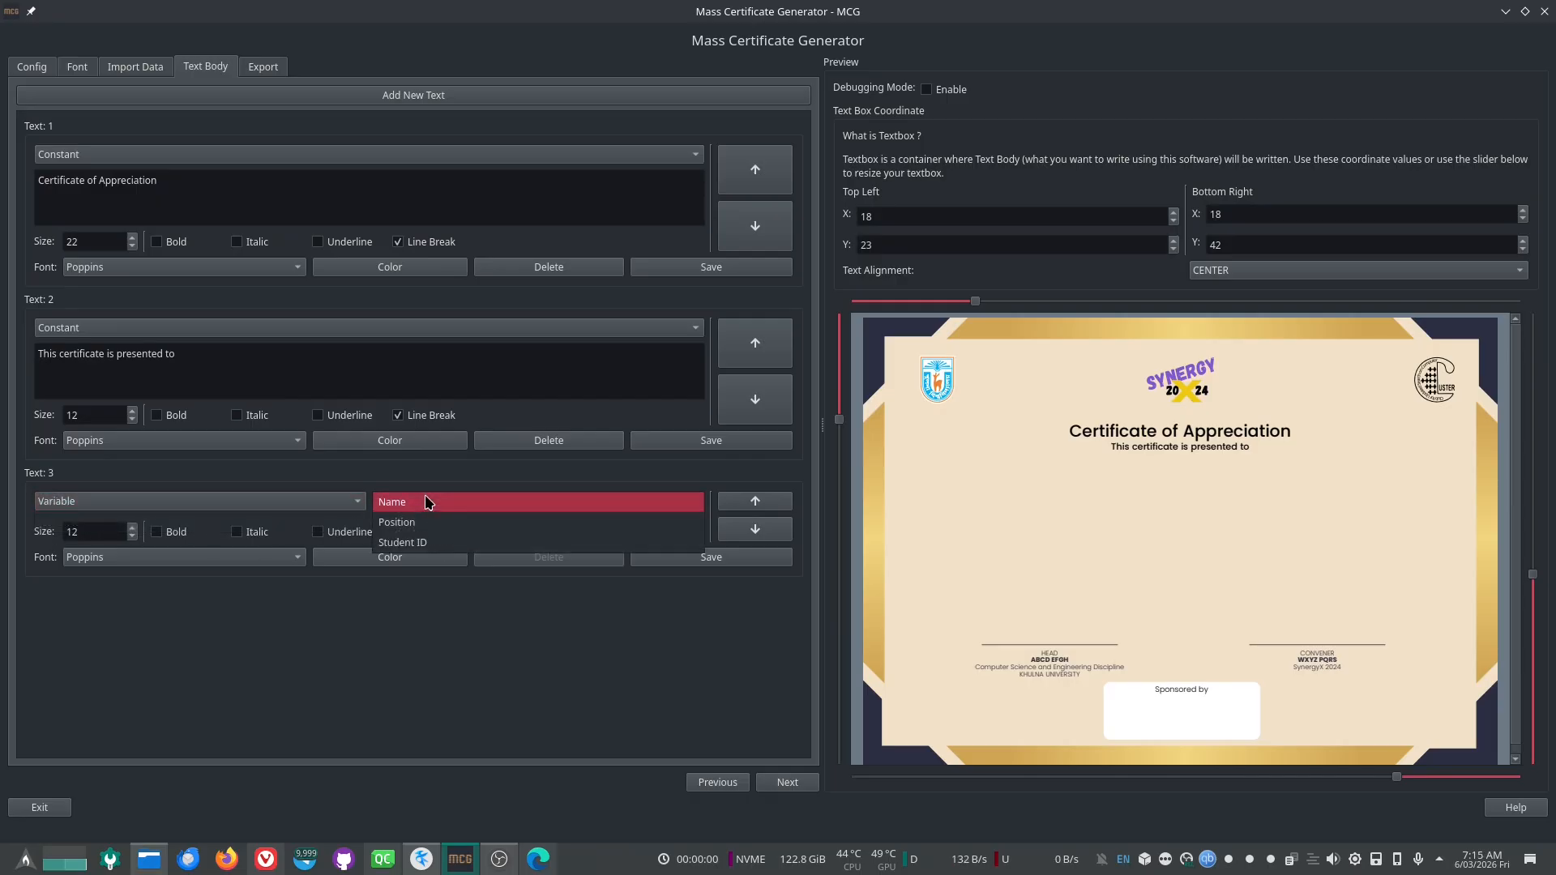
click(423, 500)
click(231, 556)
click(140, 585)
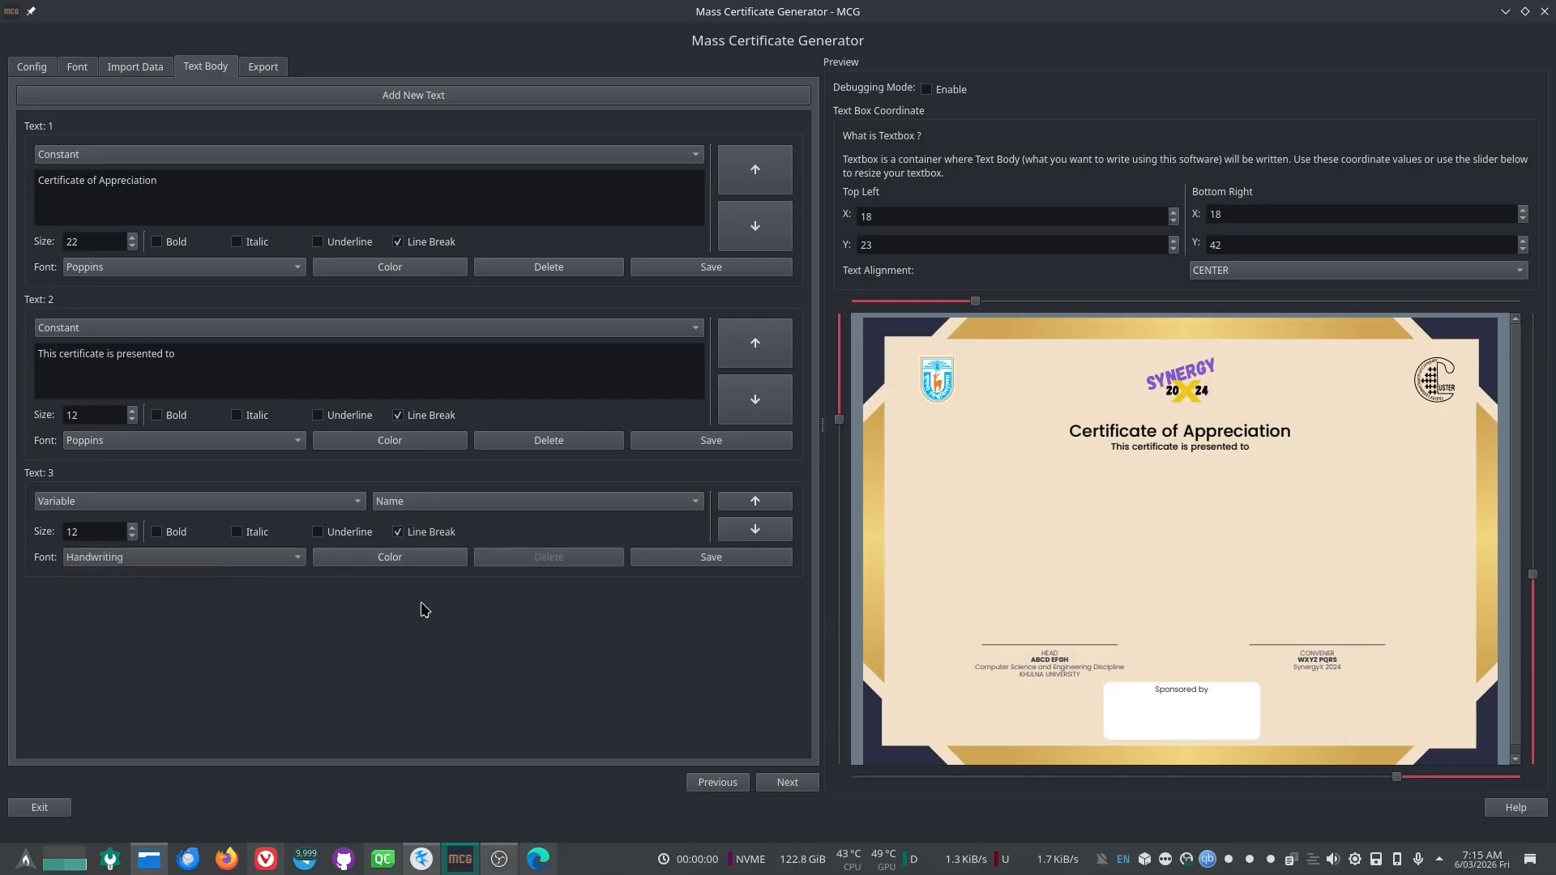
click(720, 558)
Step: Enlarge the Name block to size 31, increase it further to 33, and save the block
click(90, 535)
text(31)
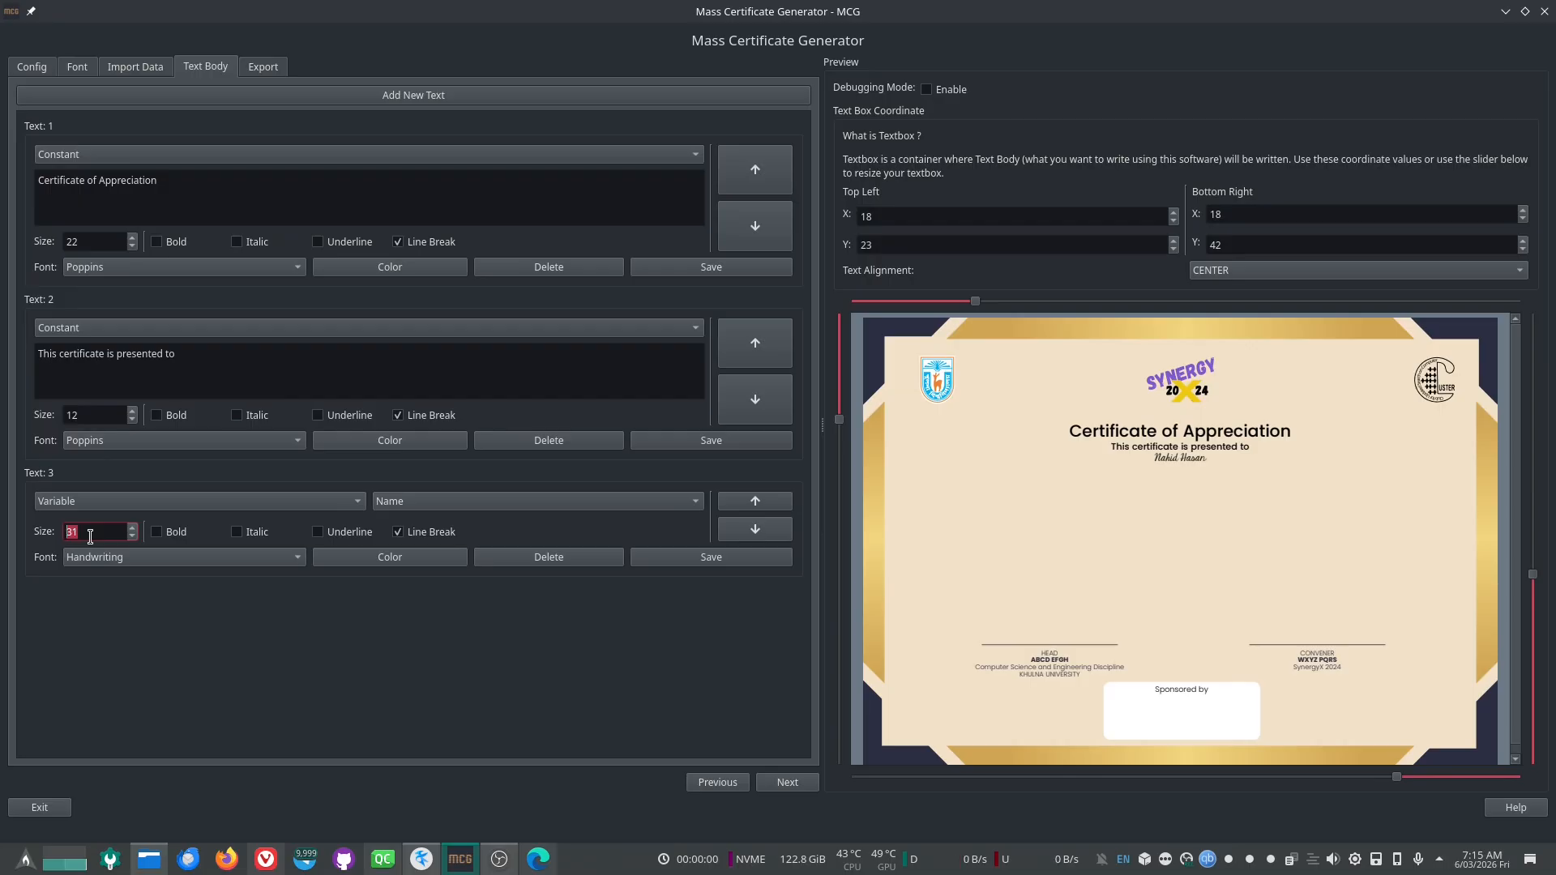
click(730, 560)
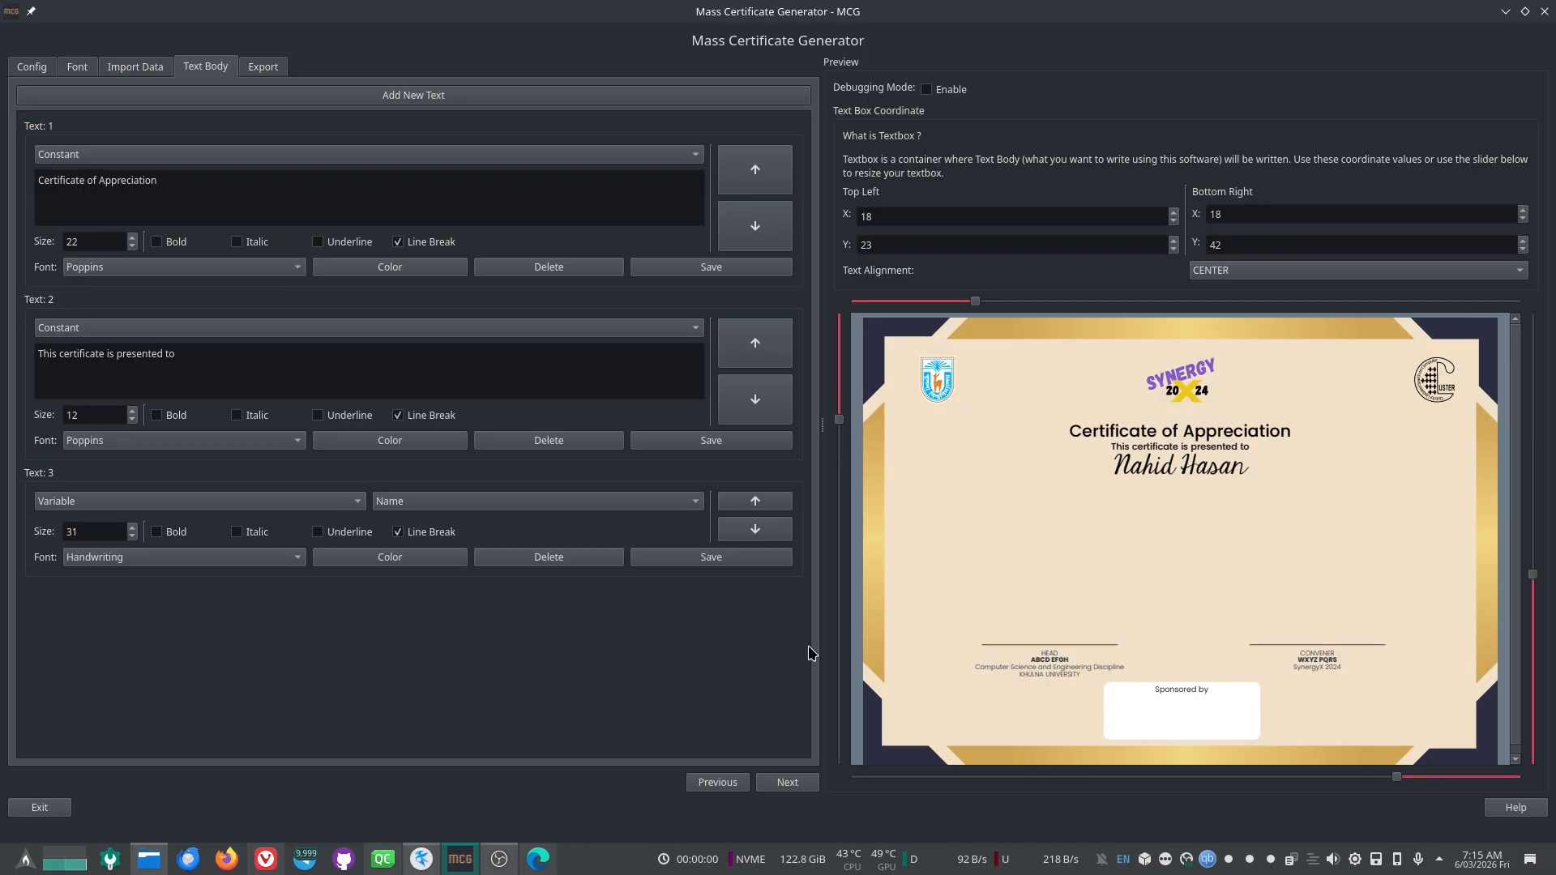
scroll(105, 534, up, 2)
click(703, 560)
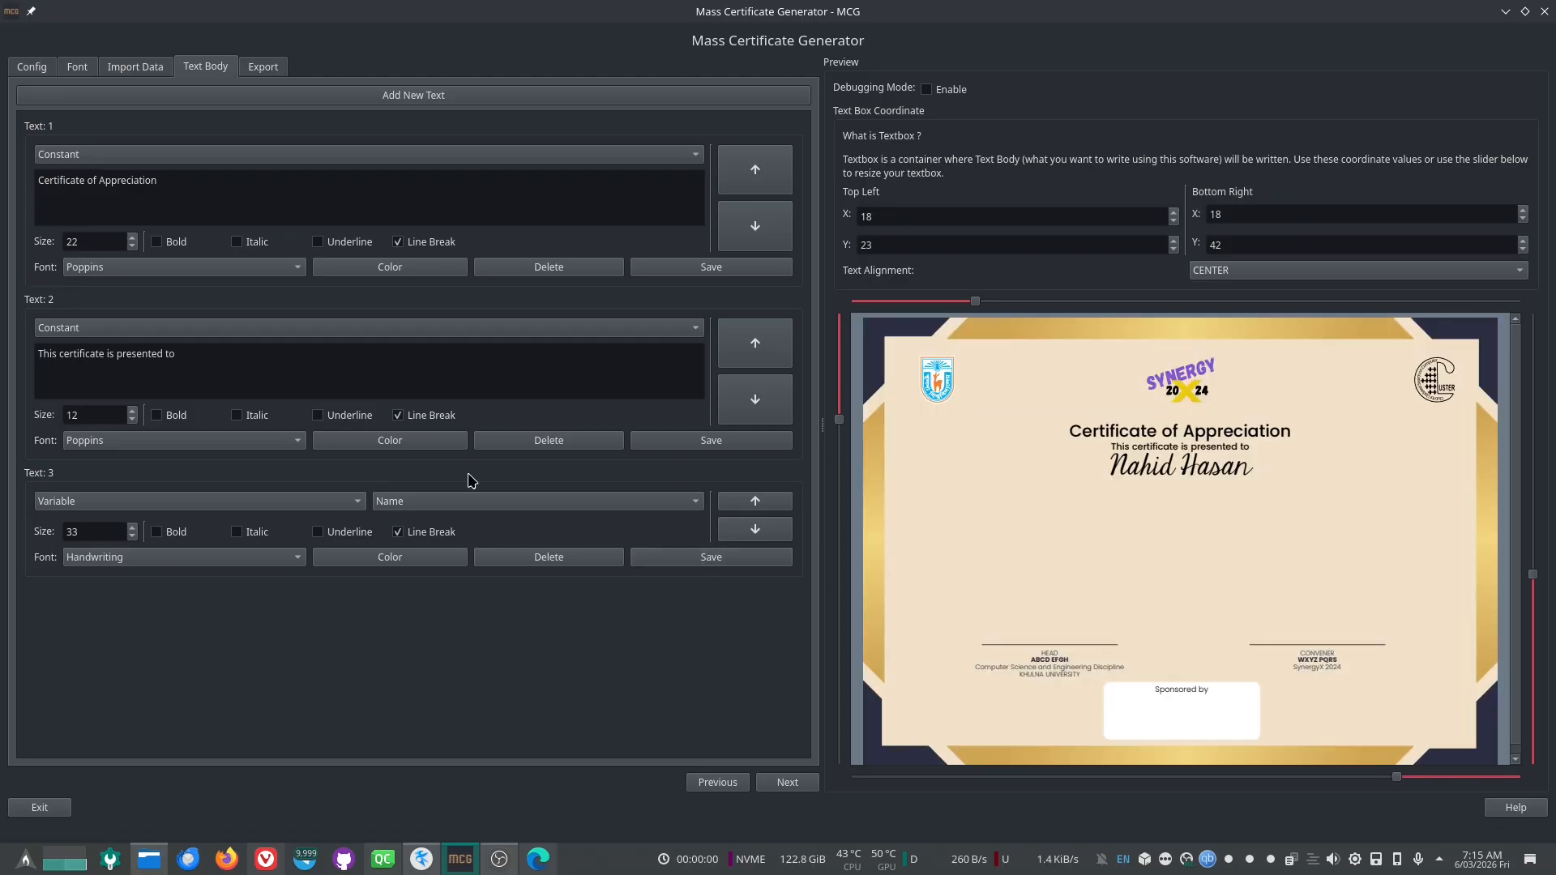
Step: Add a fourth text block of type Constant reading "Student ID: " and save it
click(440, 101)
click(115, 618)
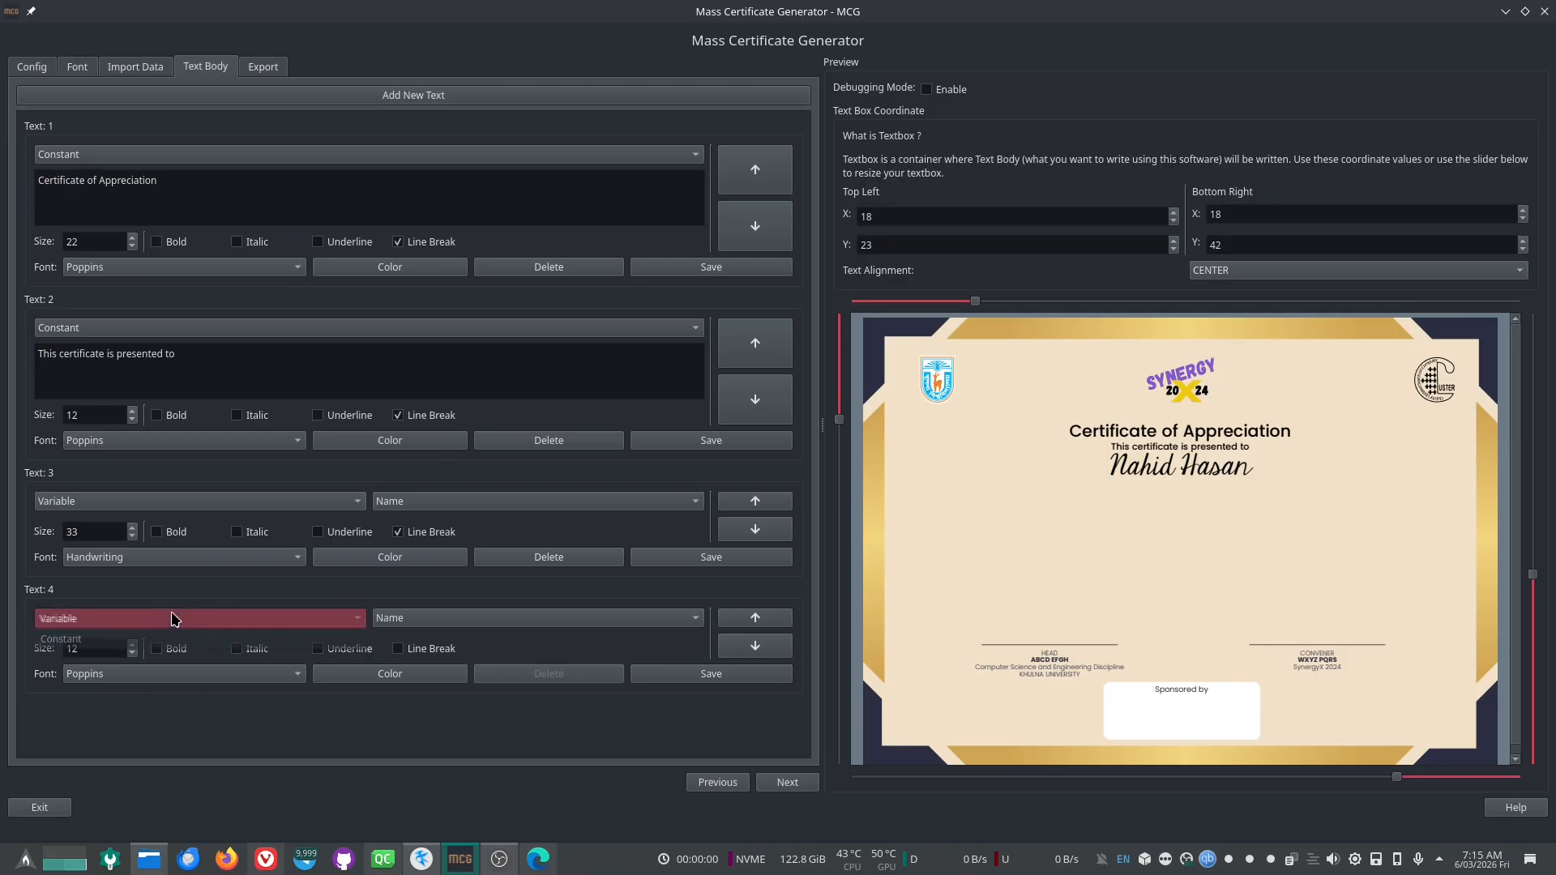
click(119, 633)
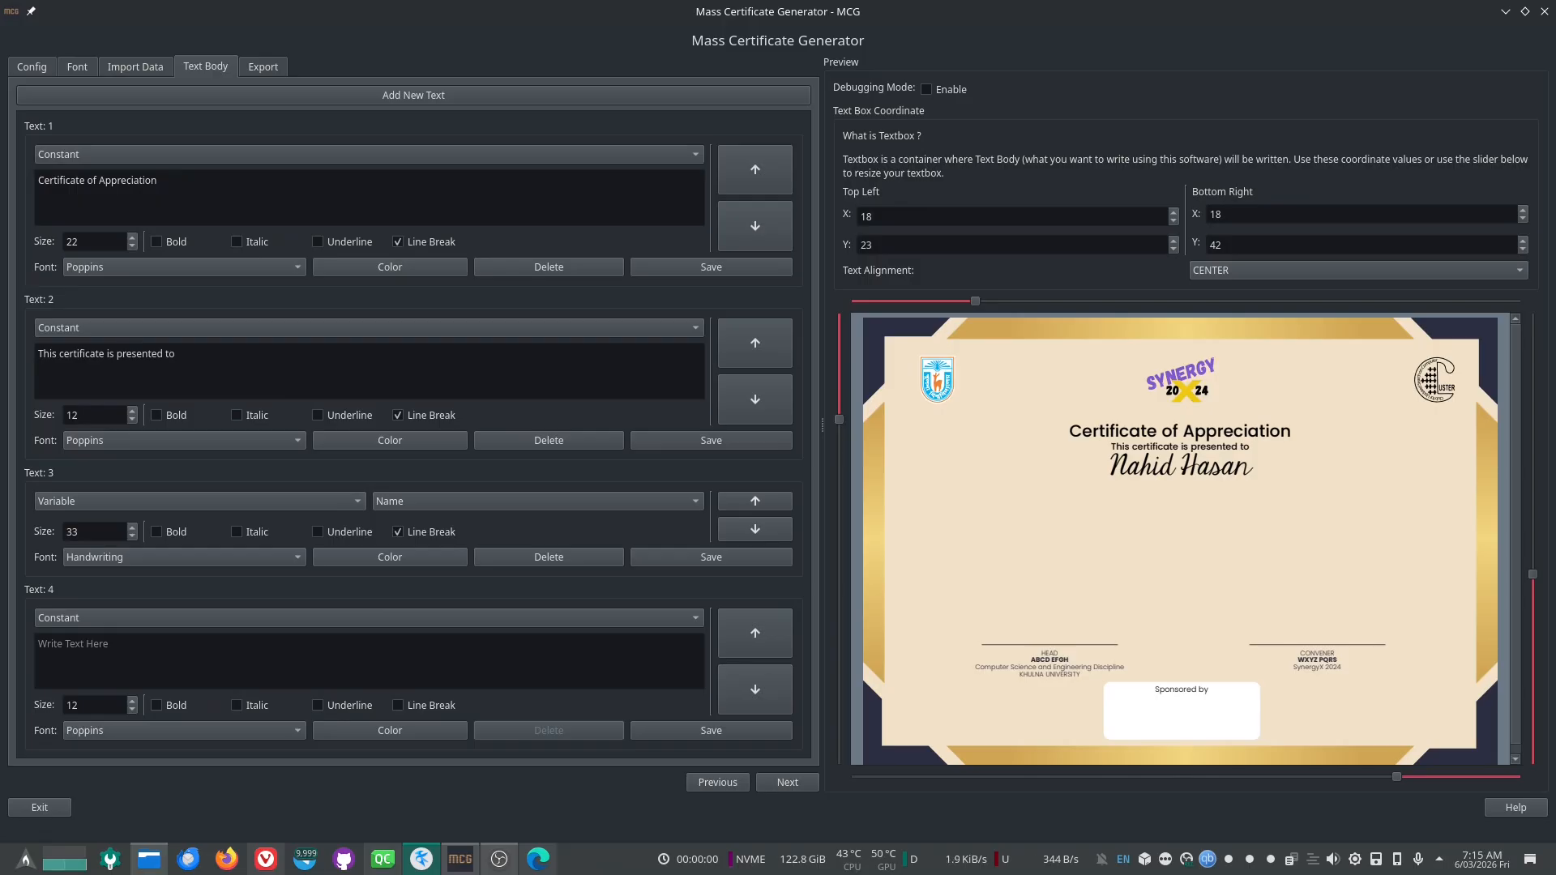
text(Student ID:)
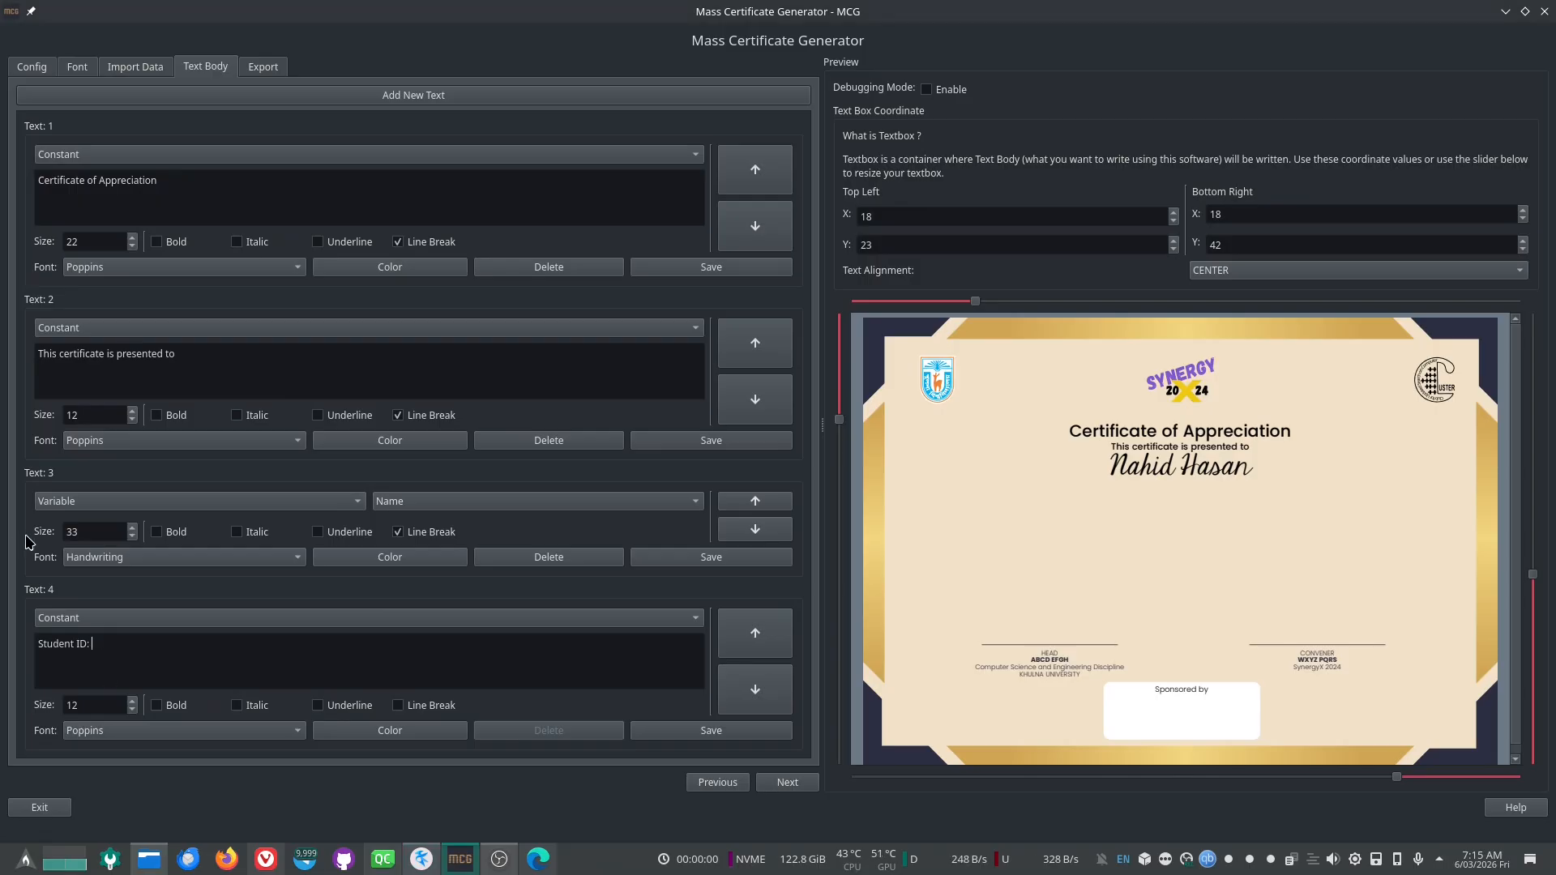
click(735, 732)
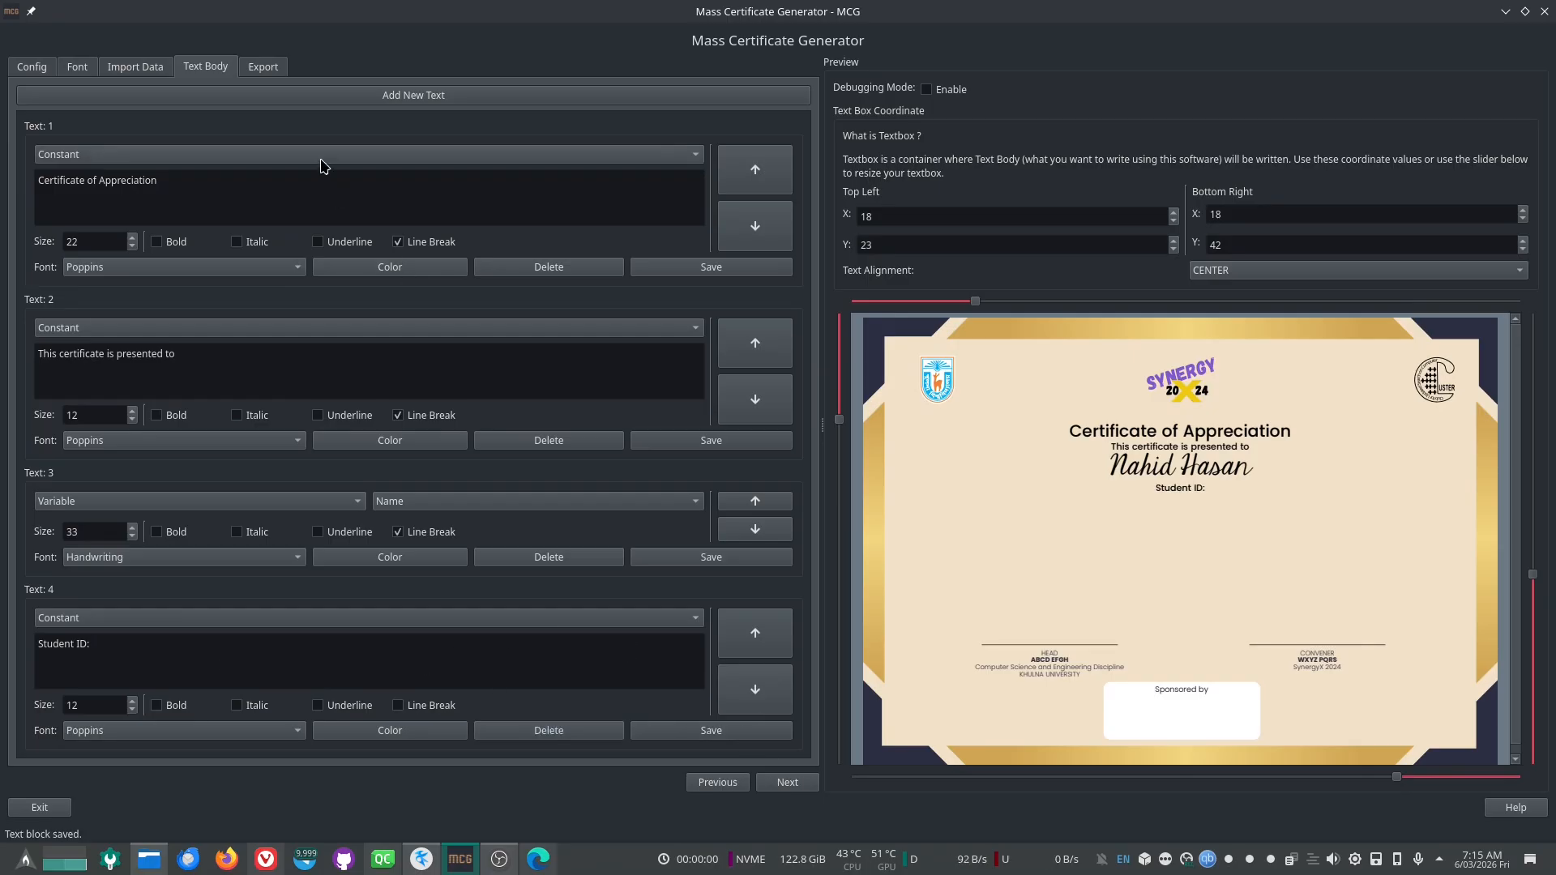
Step: Add a fifth text block as a Variable using the Student ID field and save it
click(452, 103)
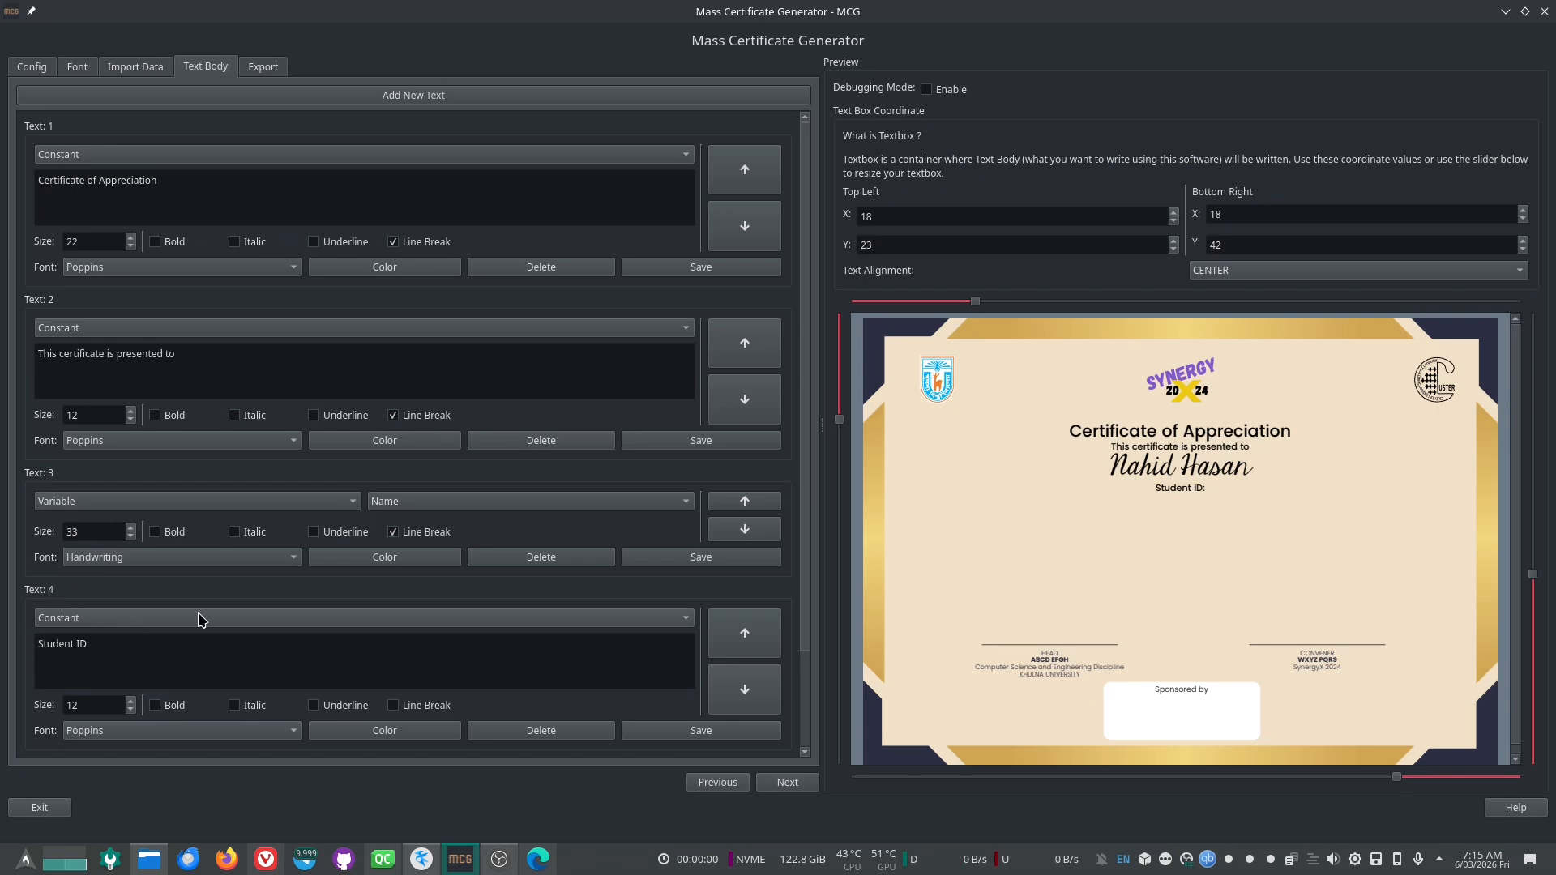
scroll(804, 472, down, 3)
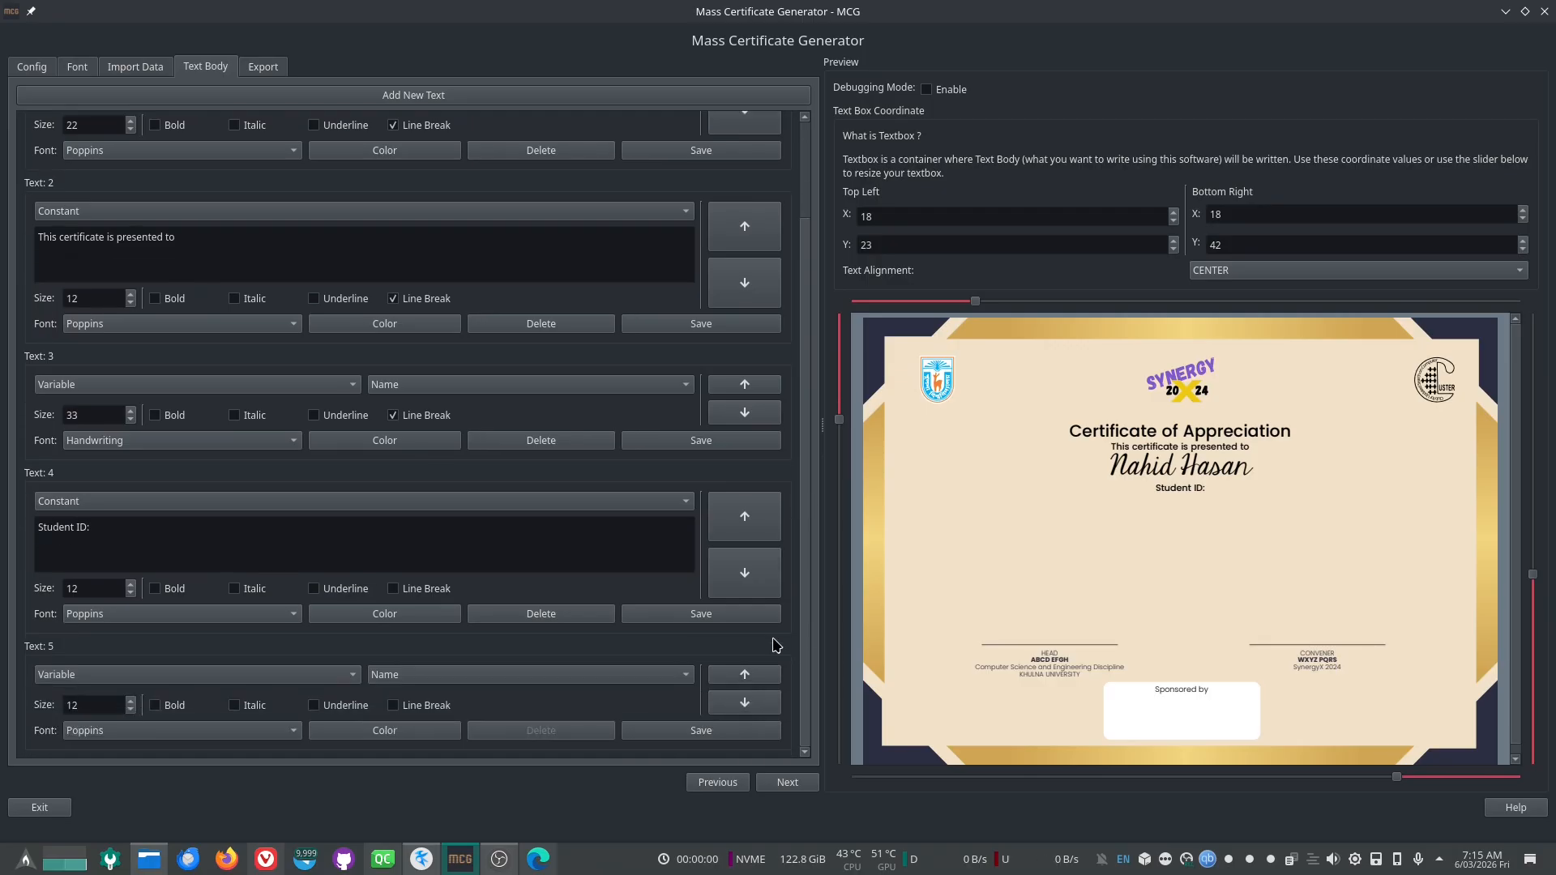
click(456, 679)
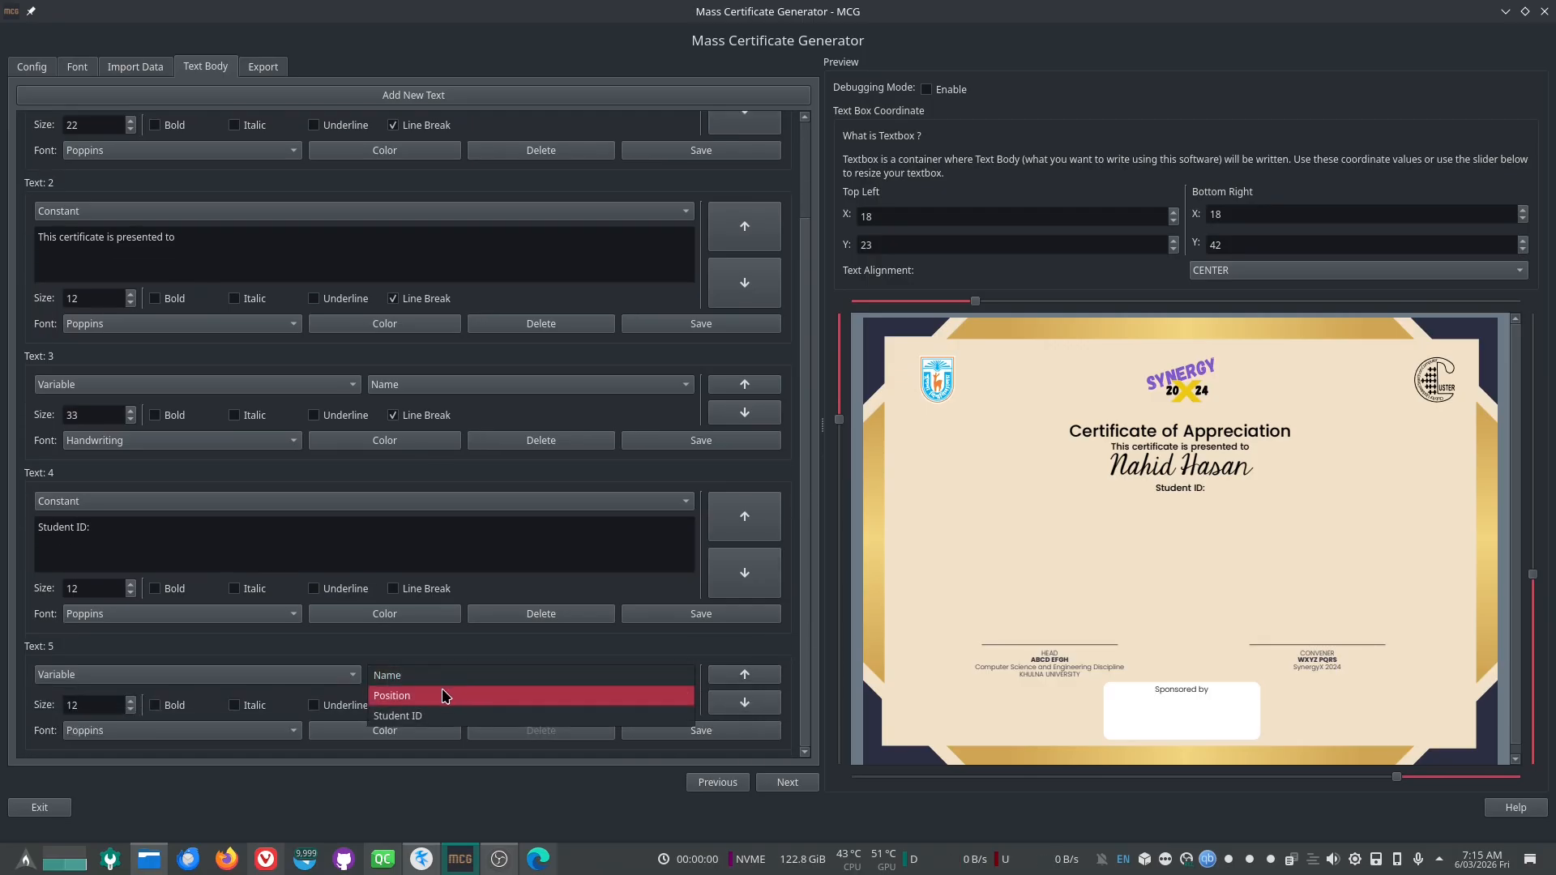
click(422, 716)
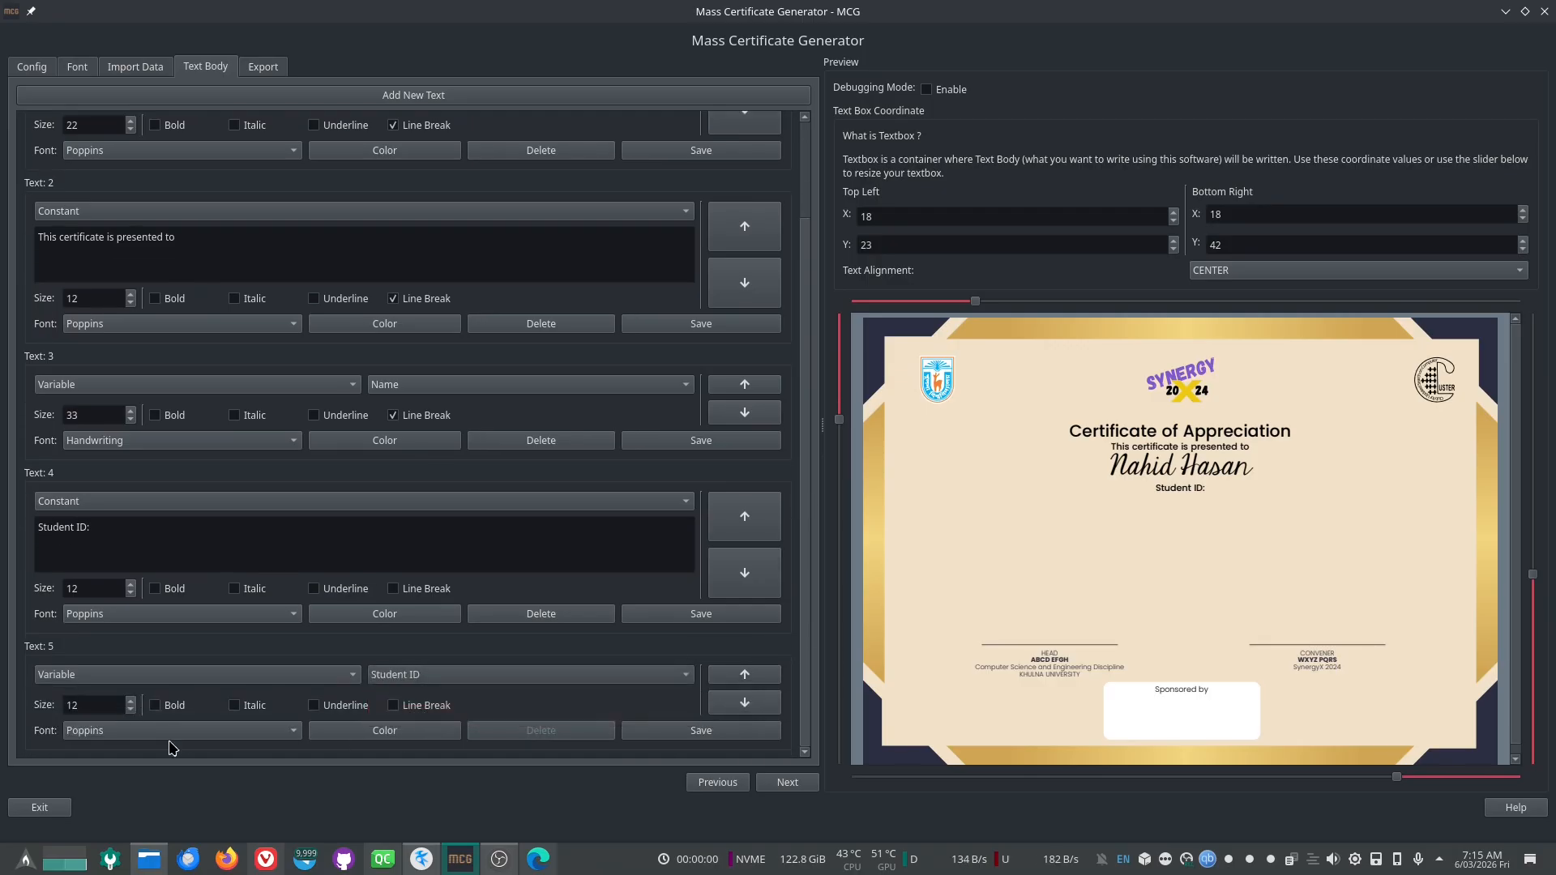
click(722, 734)
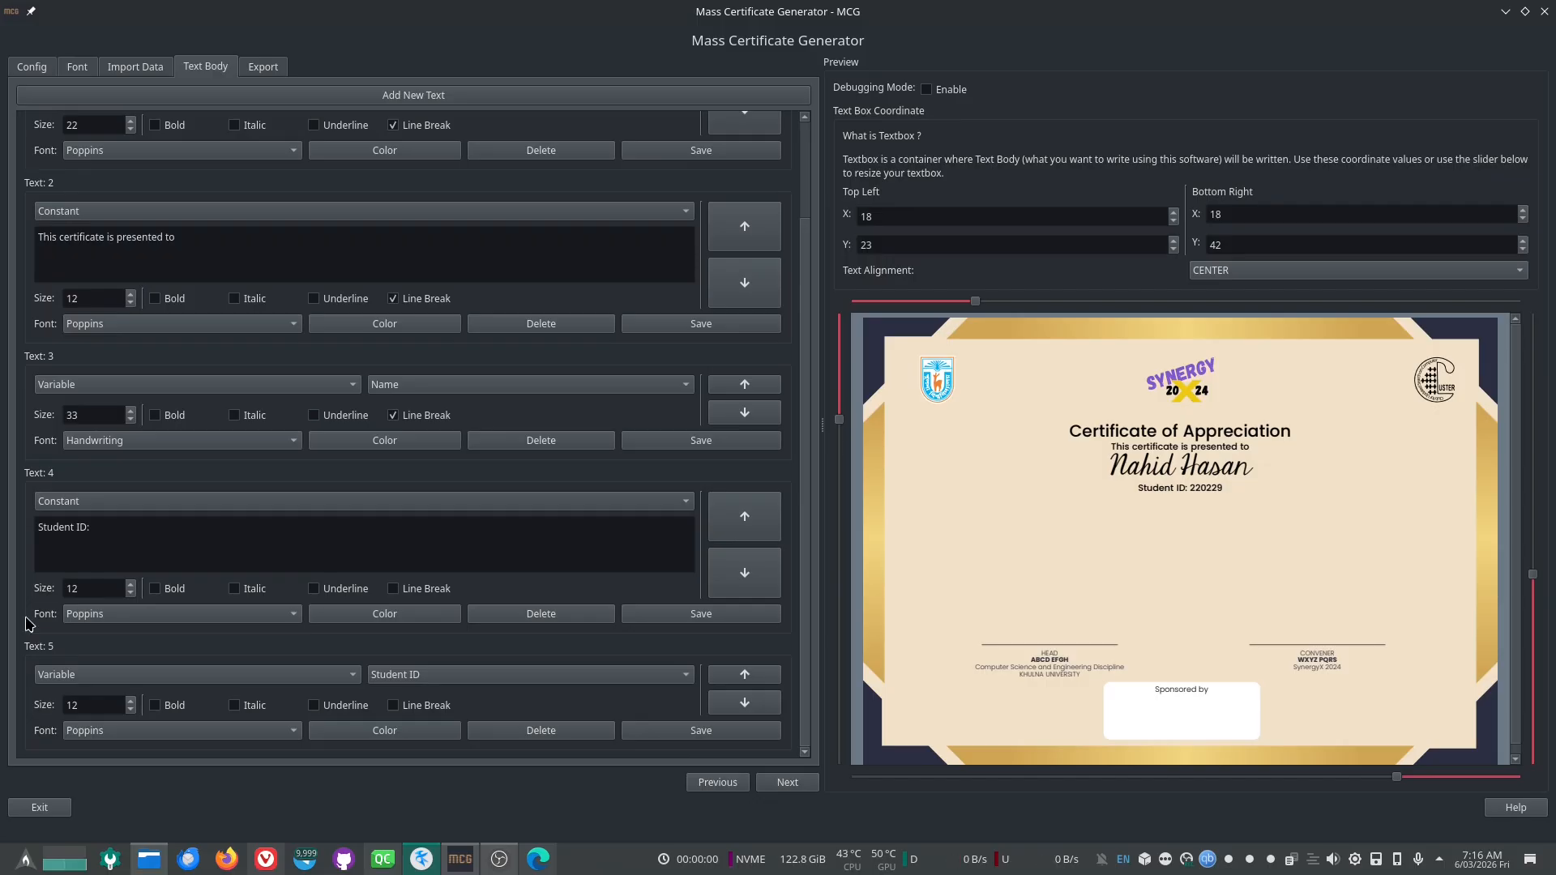
Step: Add a sixth Constant block reading ", Computer Science and Engineering Discipline, Khulna University in recognition of his invaluable dedication as the" and save it
scroll(799, 551, down, 1)
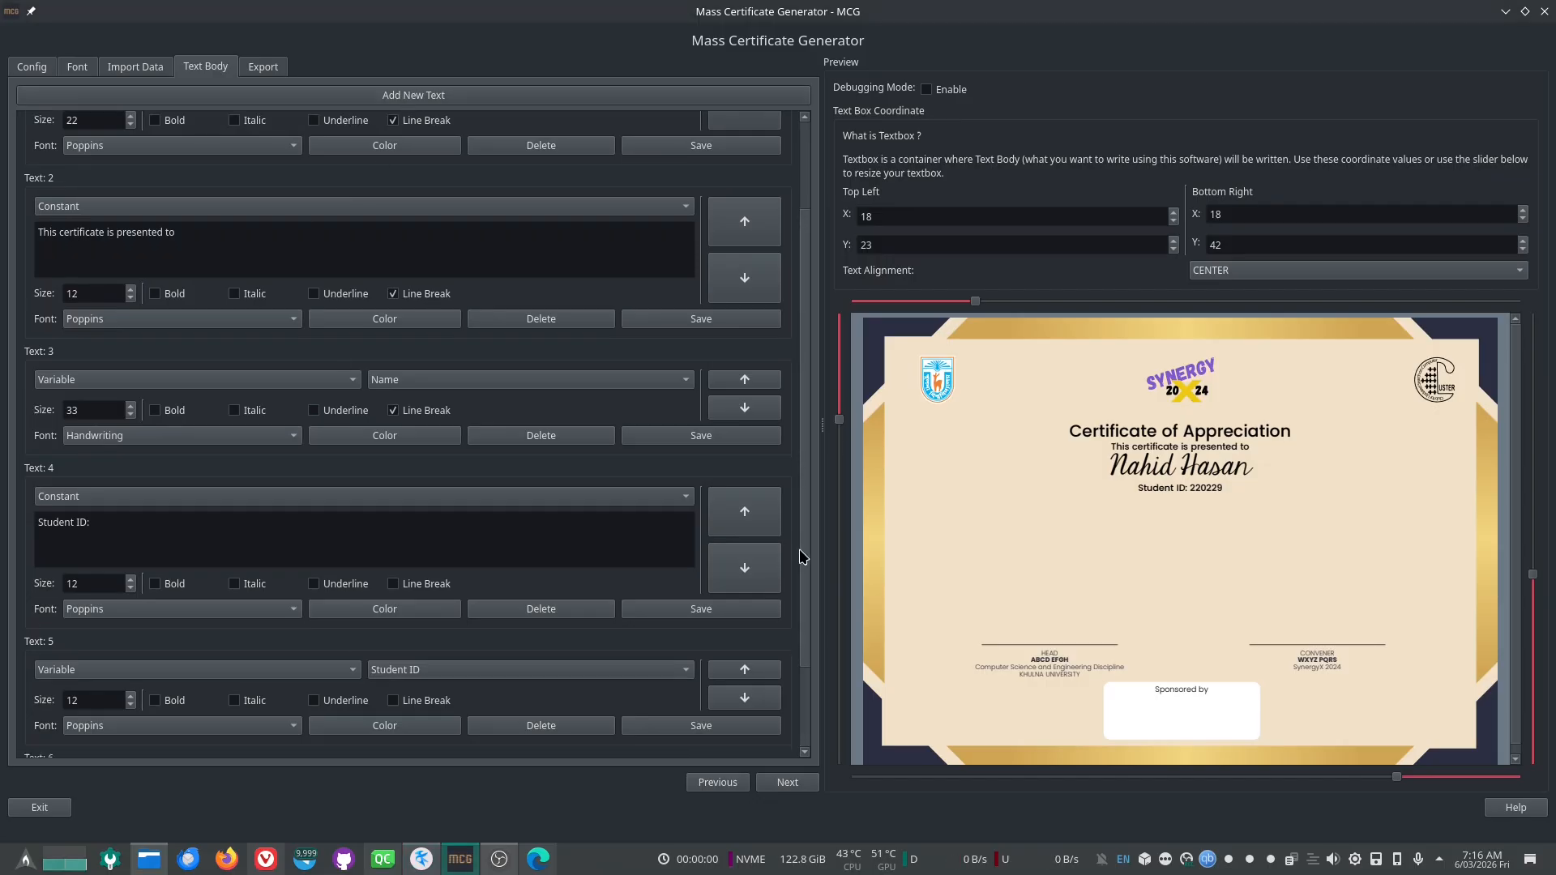
scroll(799, 551, down, 3)
click(81, 676)
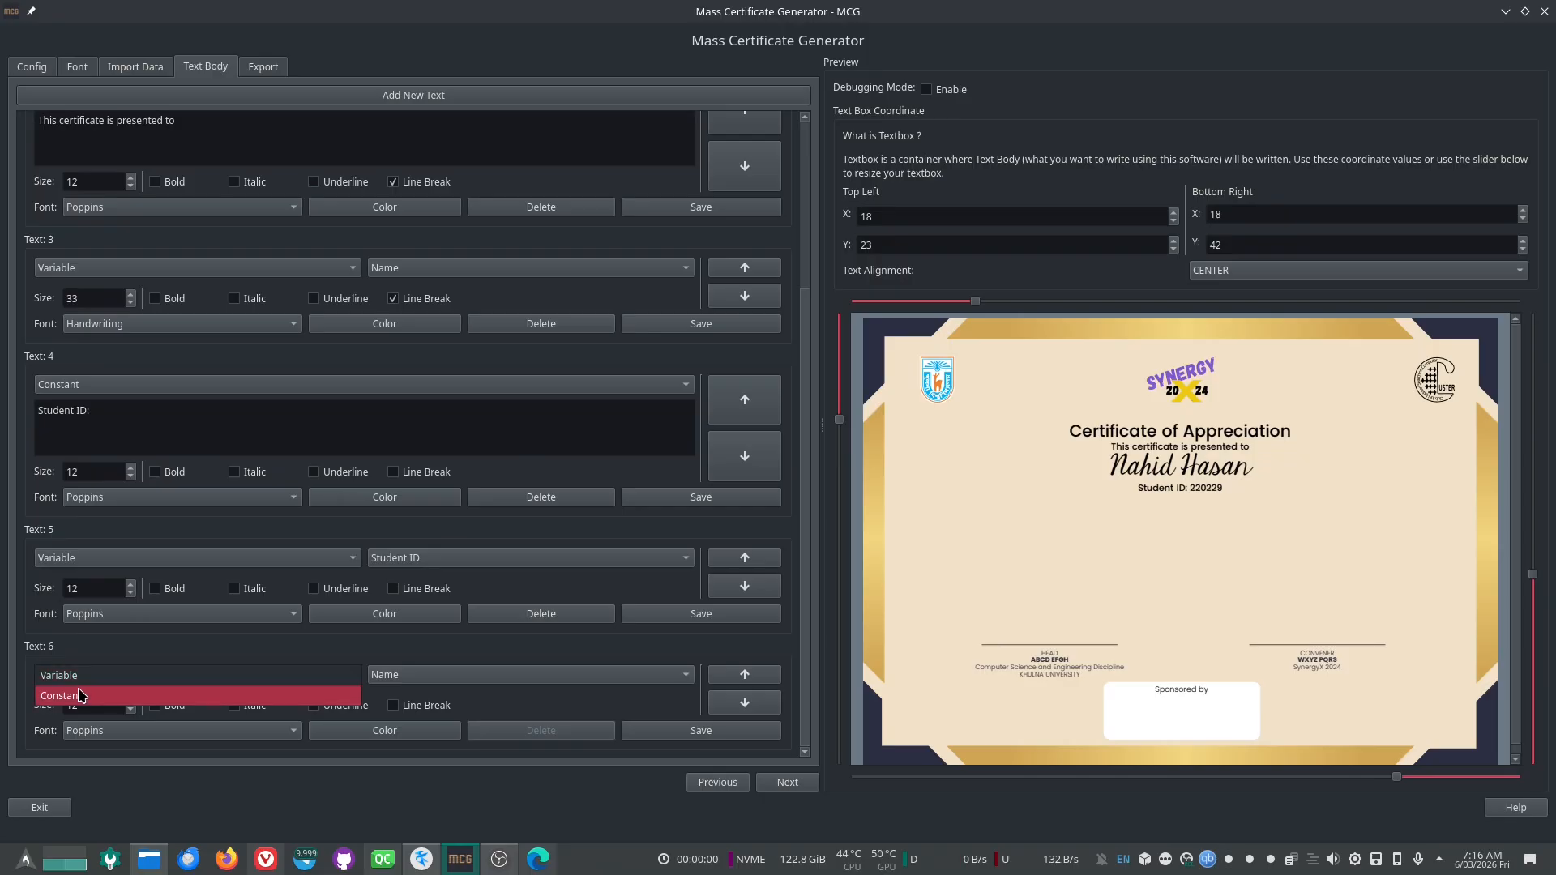
click(81, 696)
right_click(124, 698)
click(158, 790)
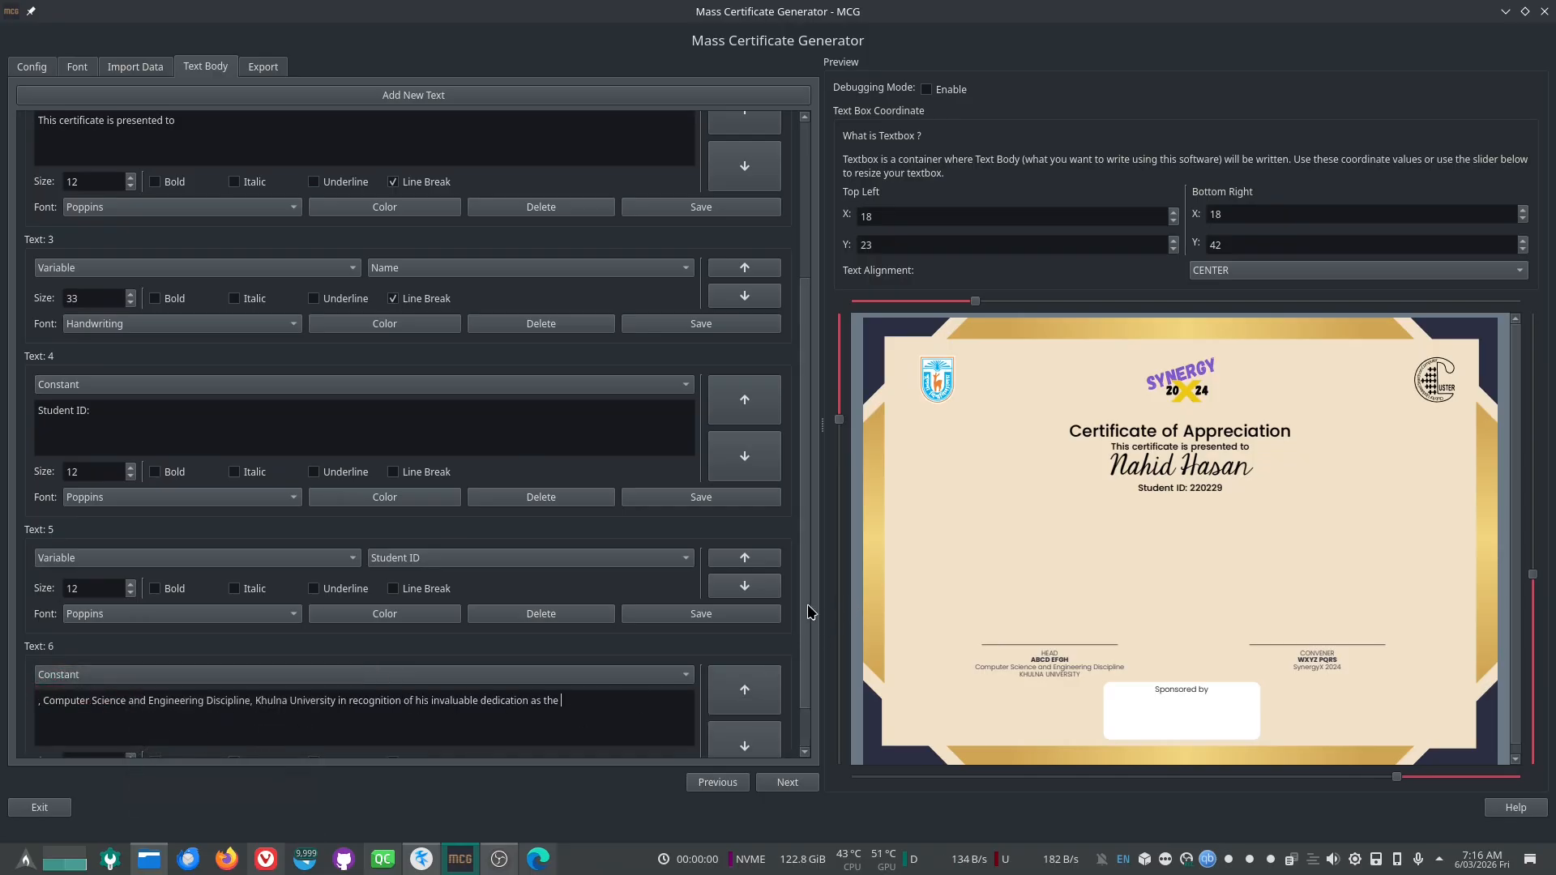
scroll(808, 604, down, 2)
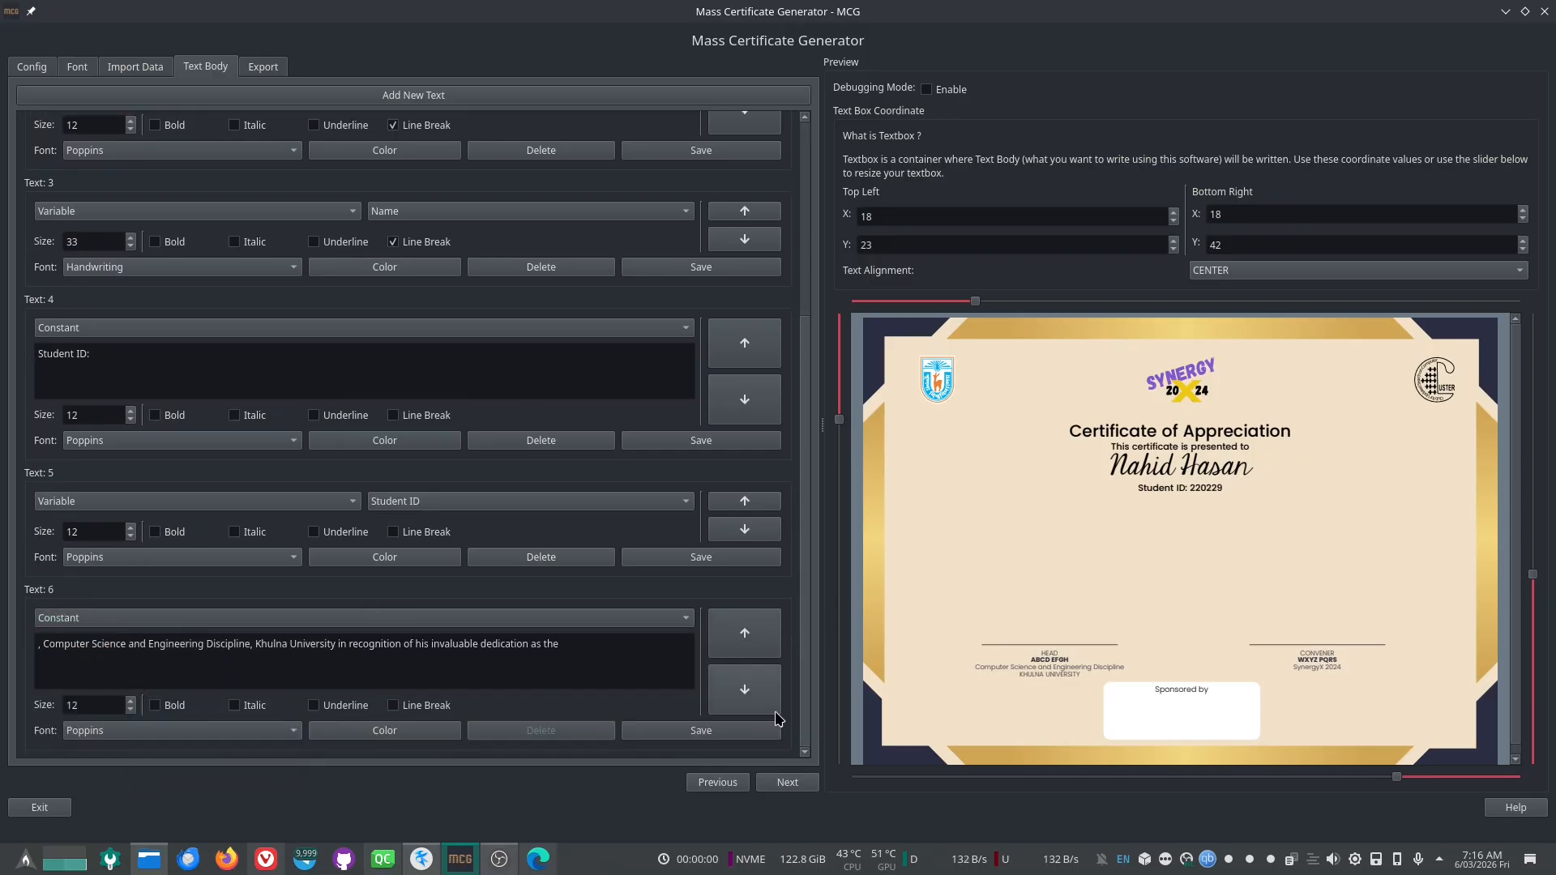
click(701, 732)
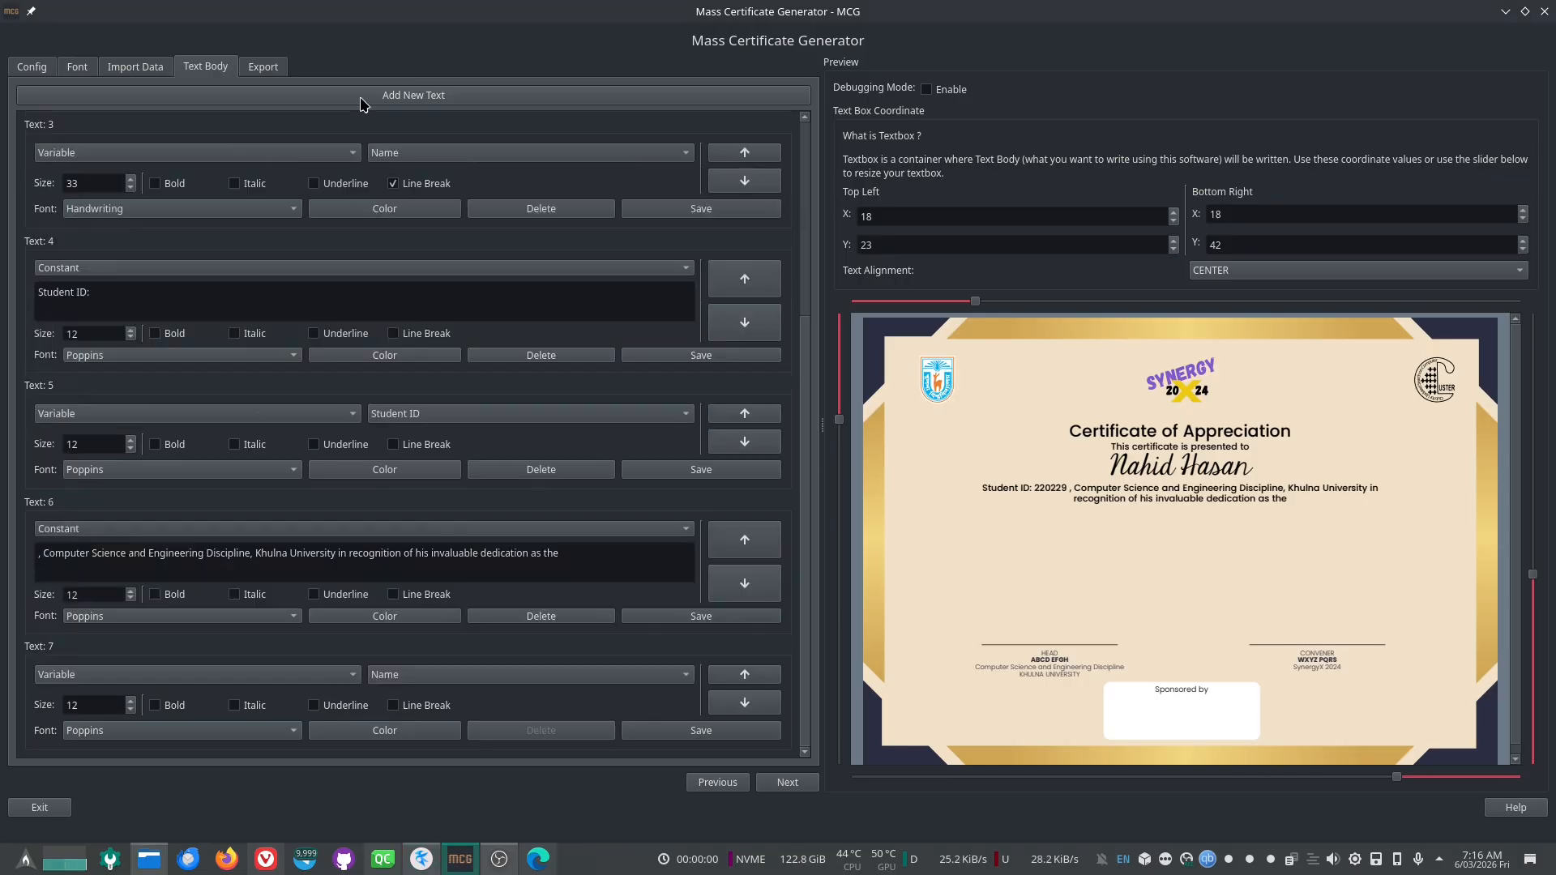
Step: Add a seventh text block as a Variable using the Position field and save it
scroll(808, 469, down, 1)
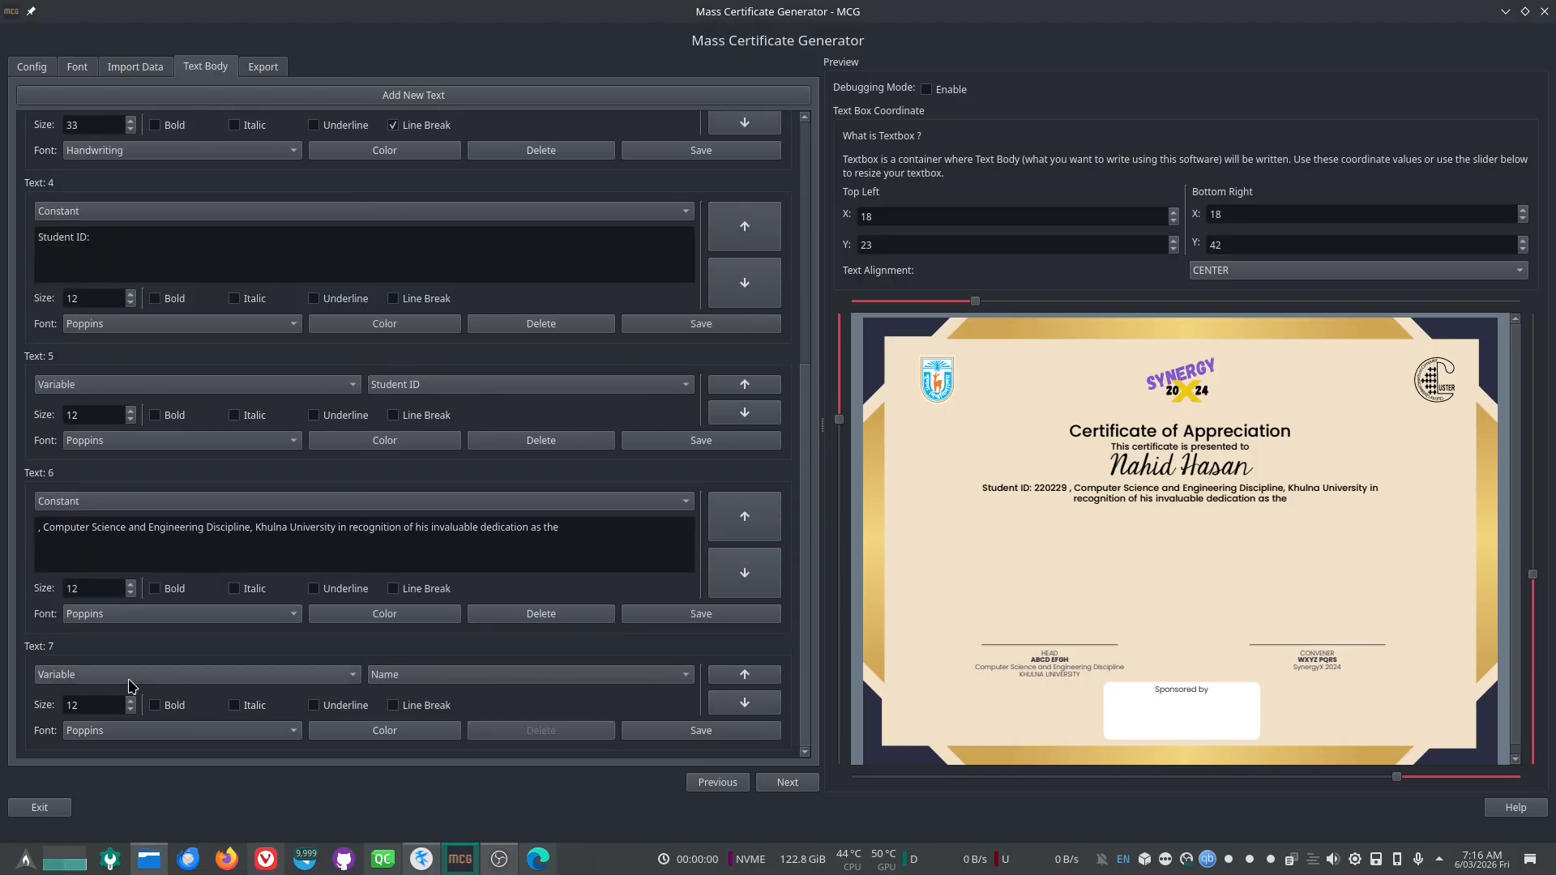
click(382, 679)
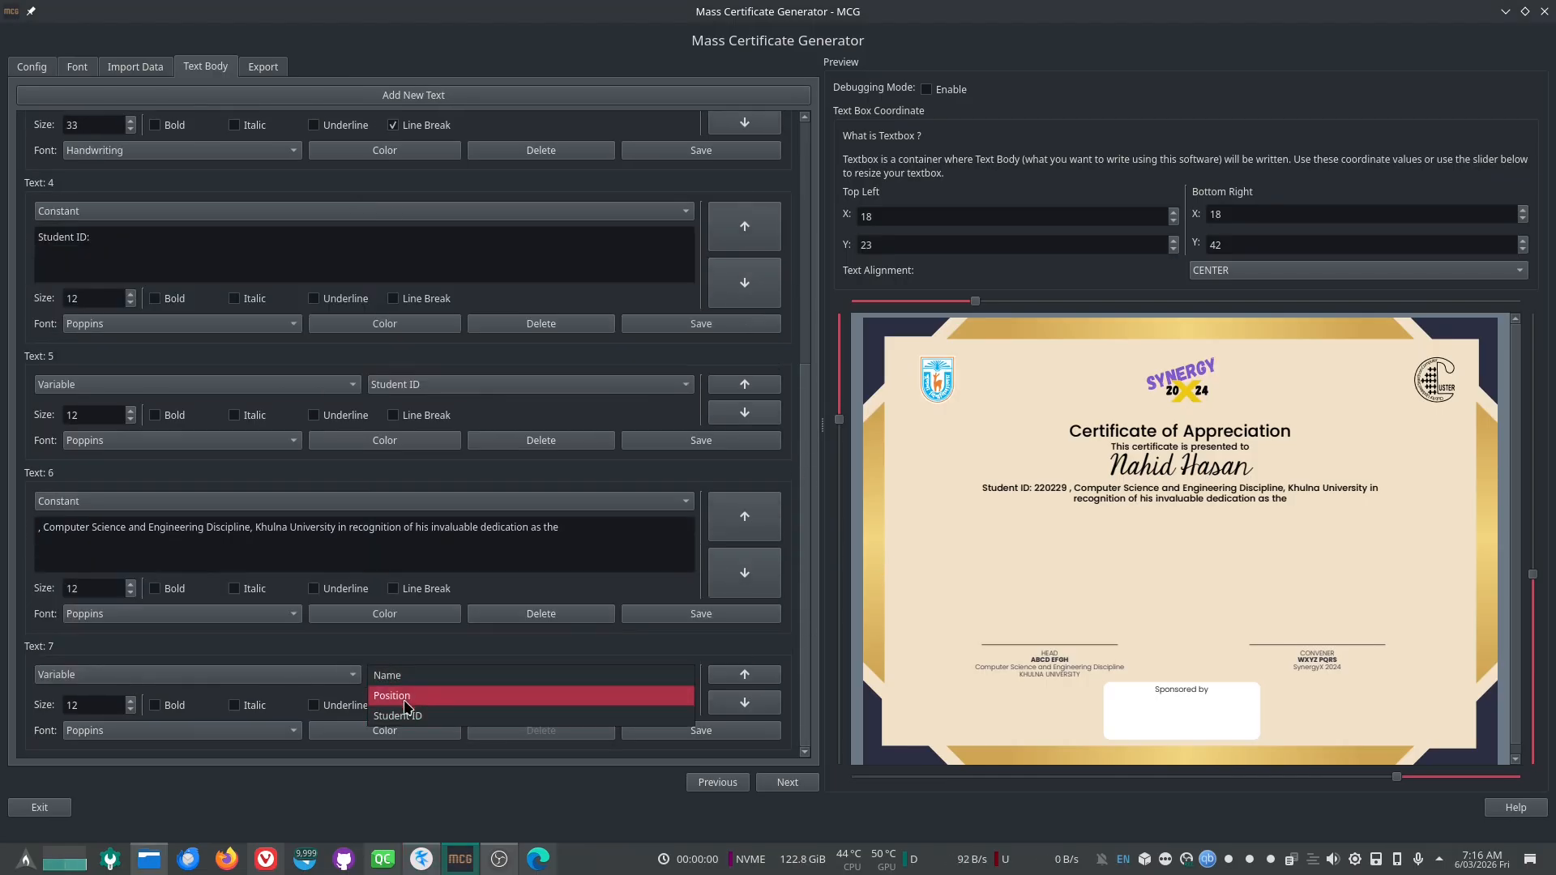
click(406, 699)
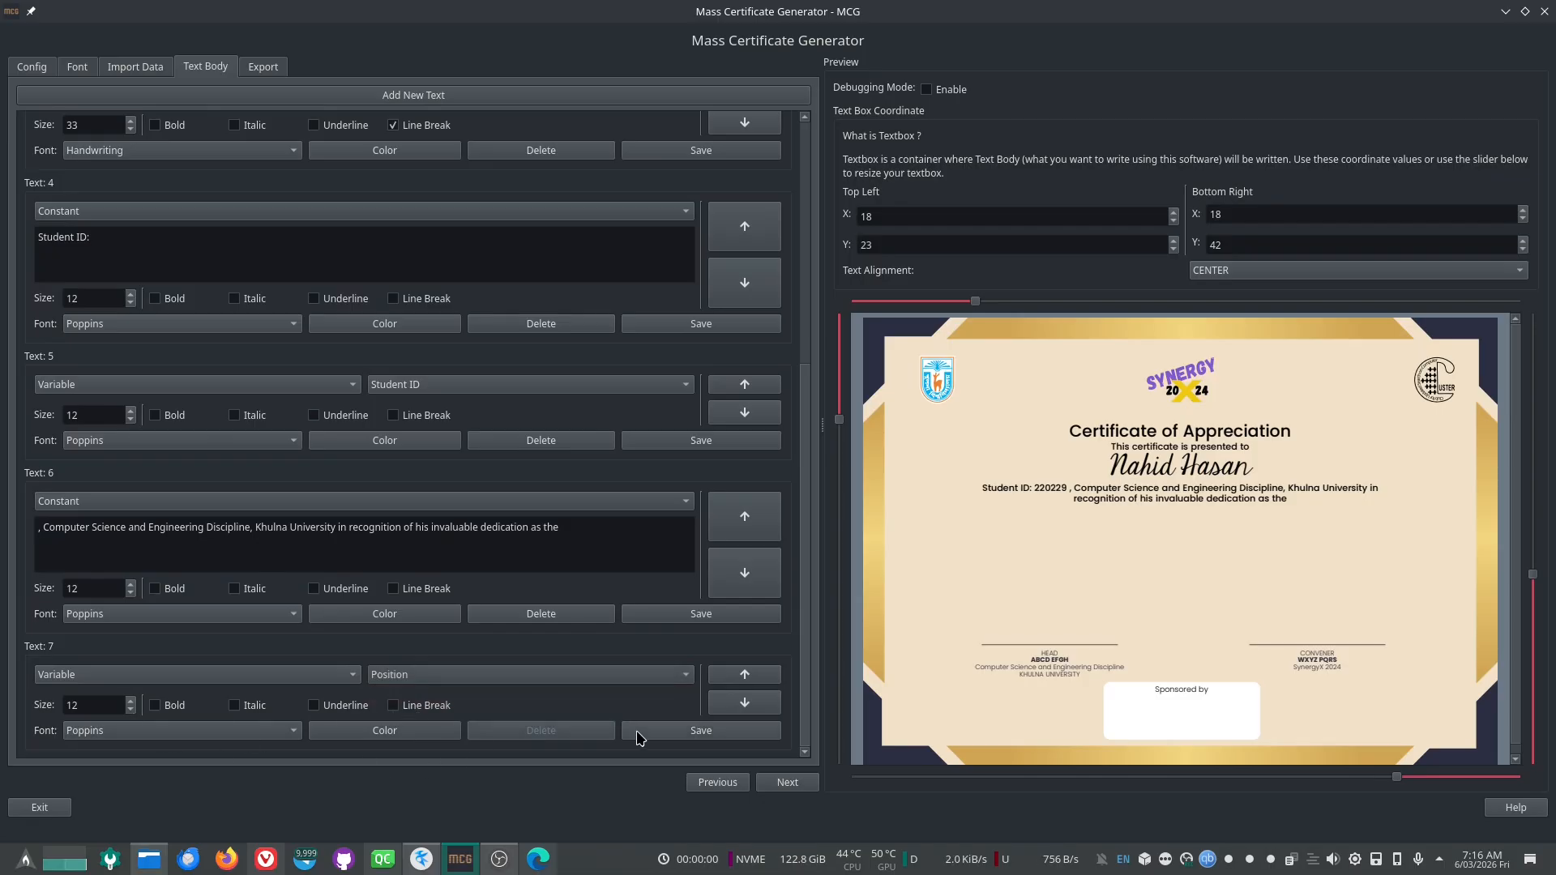
click(669, 733)
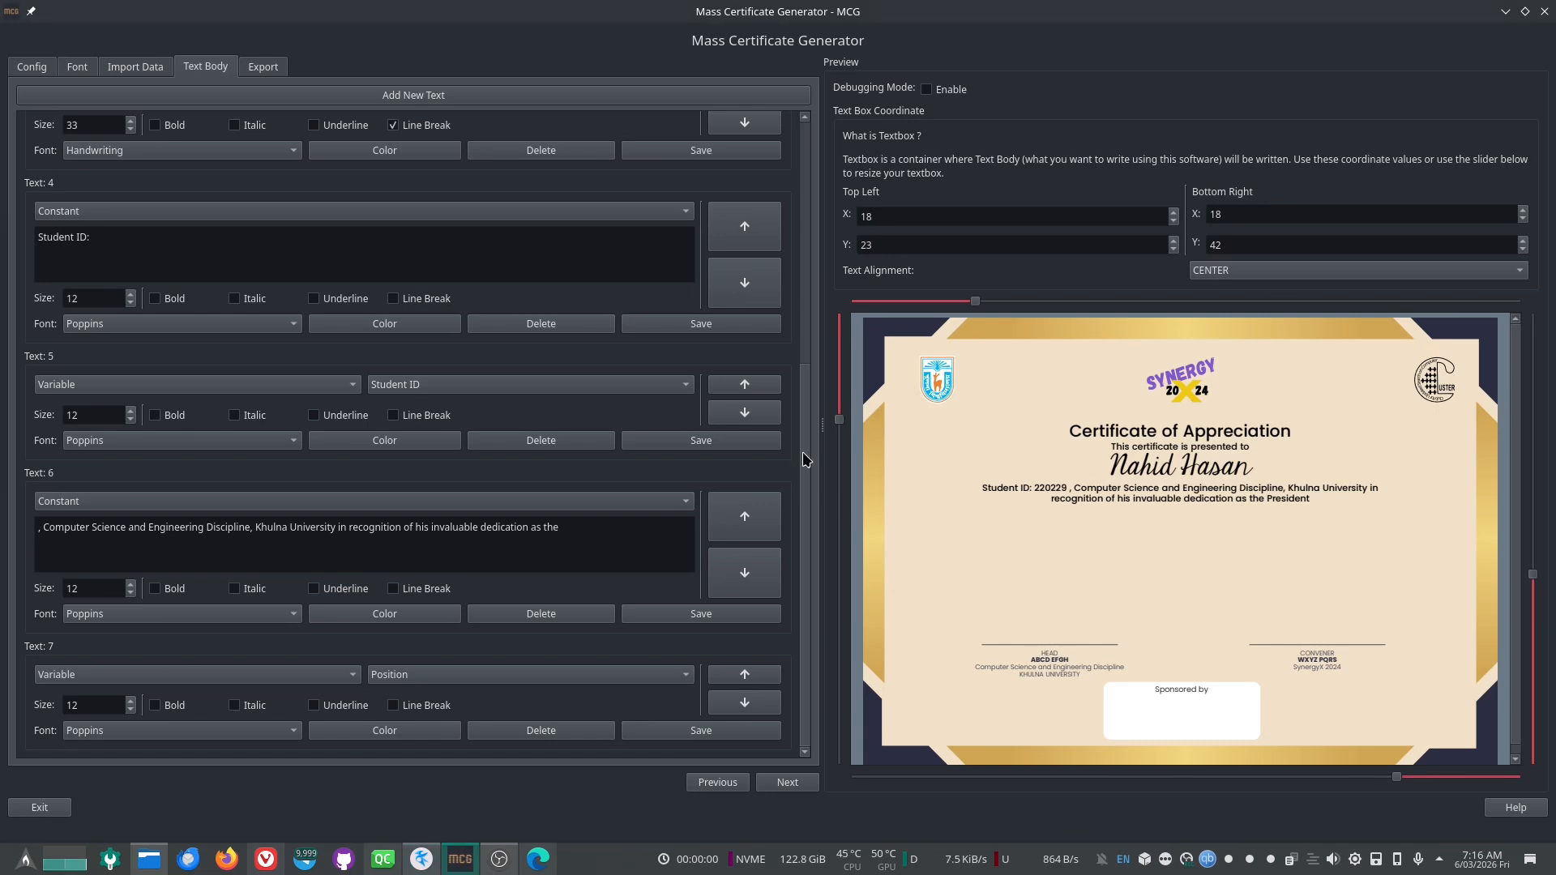
Step: Add an eighth Constant text block reading "of CLUSTER for the Year 2025.", give it a line break, and save it
click(390, 97)
scroll(695, 707, down, 2)
click(162, 673)
click(158, 700)
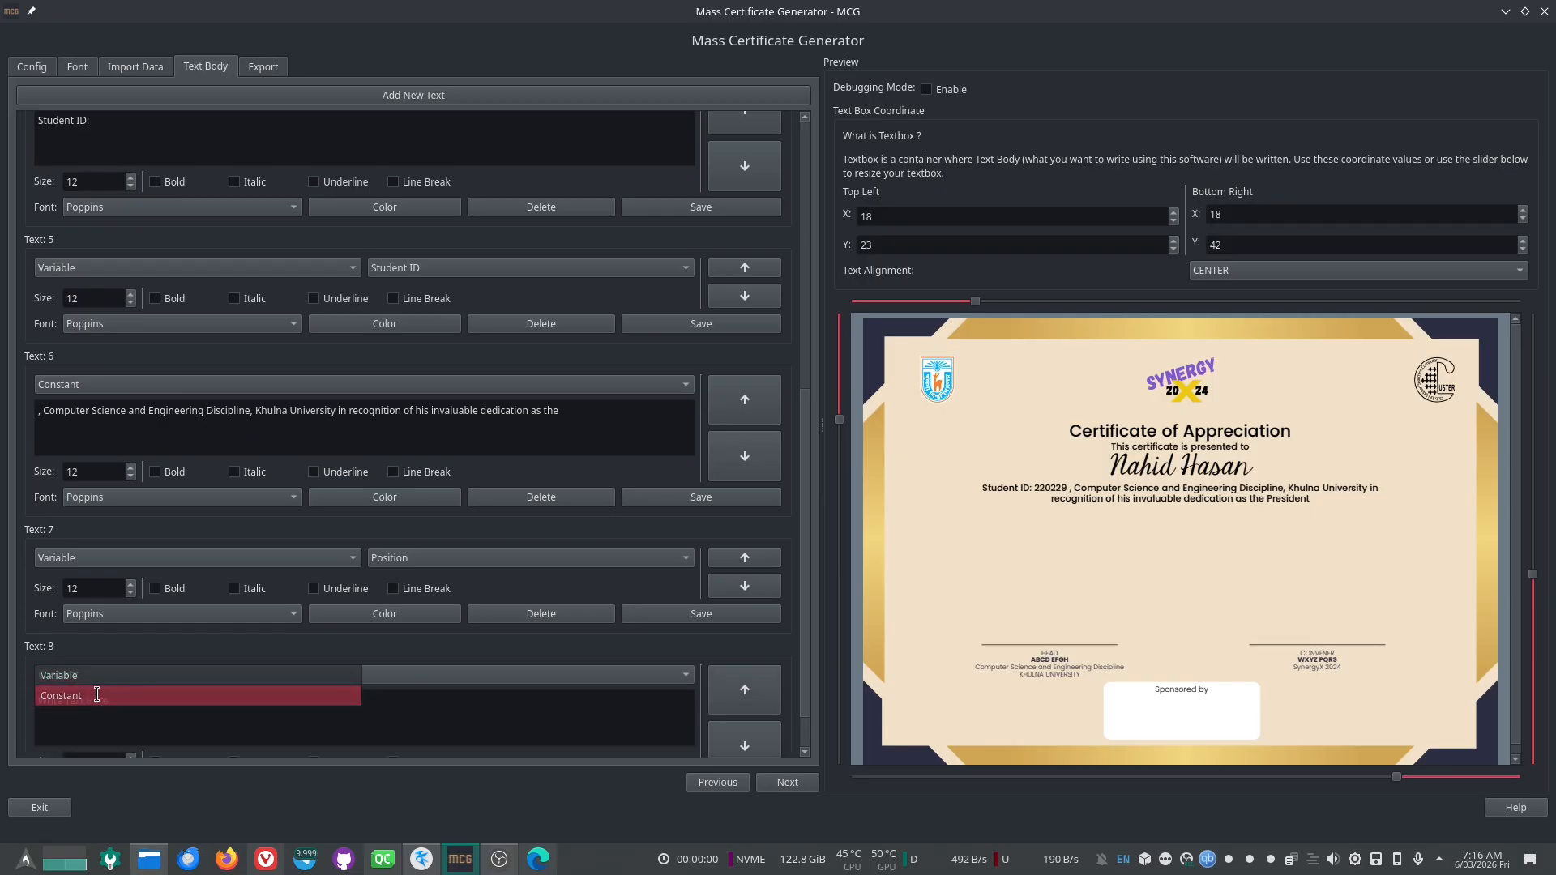
text(of CLUSTER for the Year 2025.)
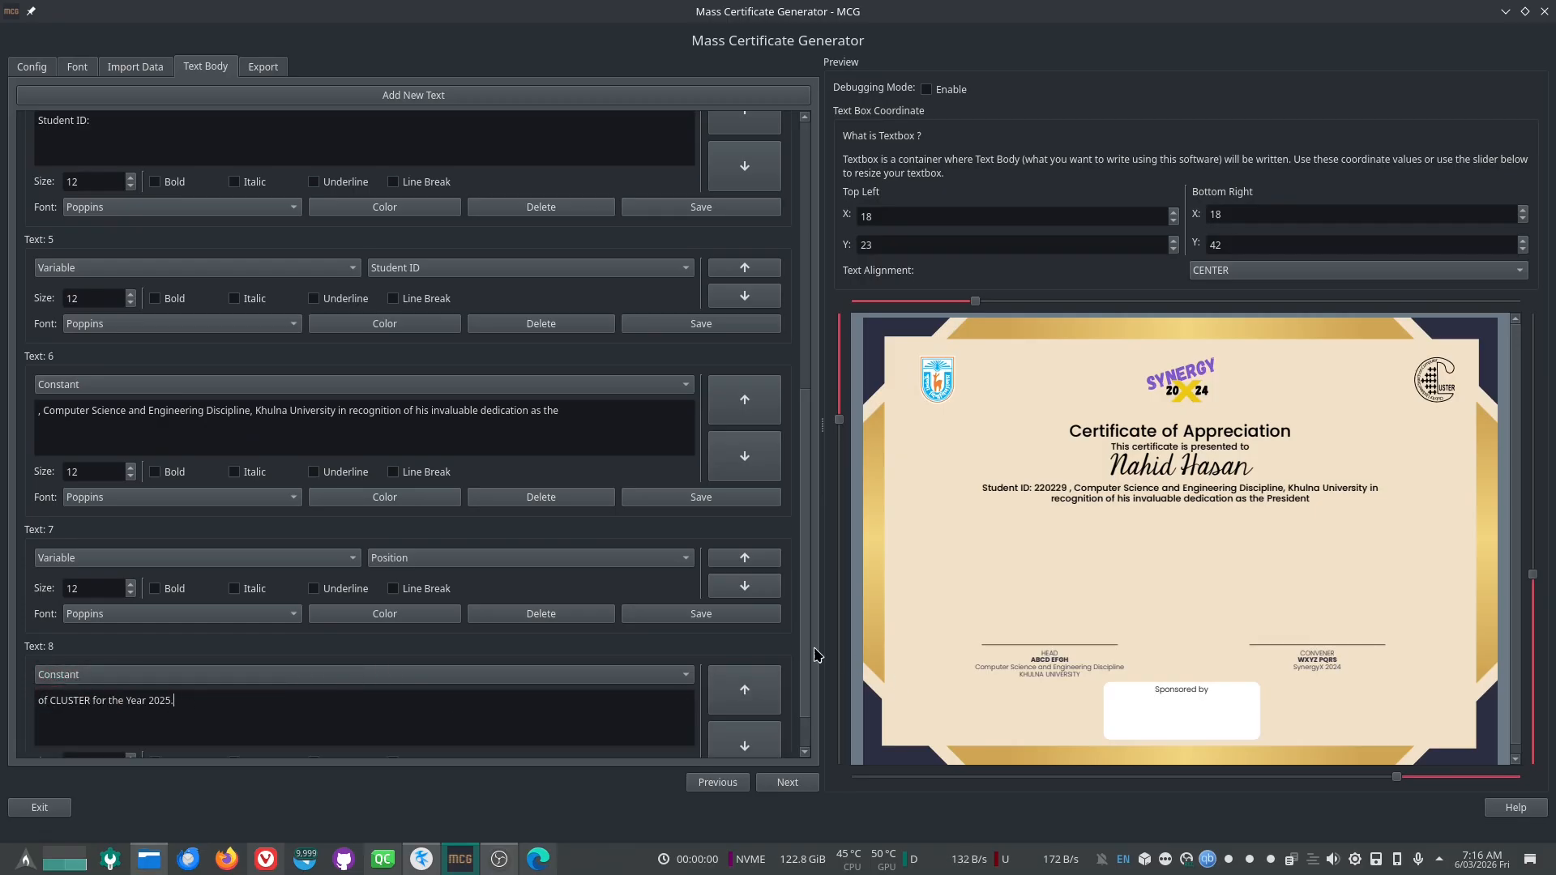
scroll(805, 651, down, 1)
click(702, 731)
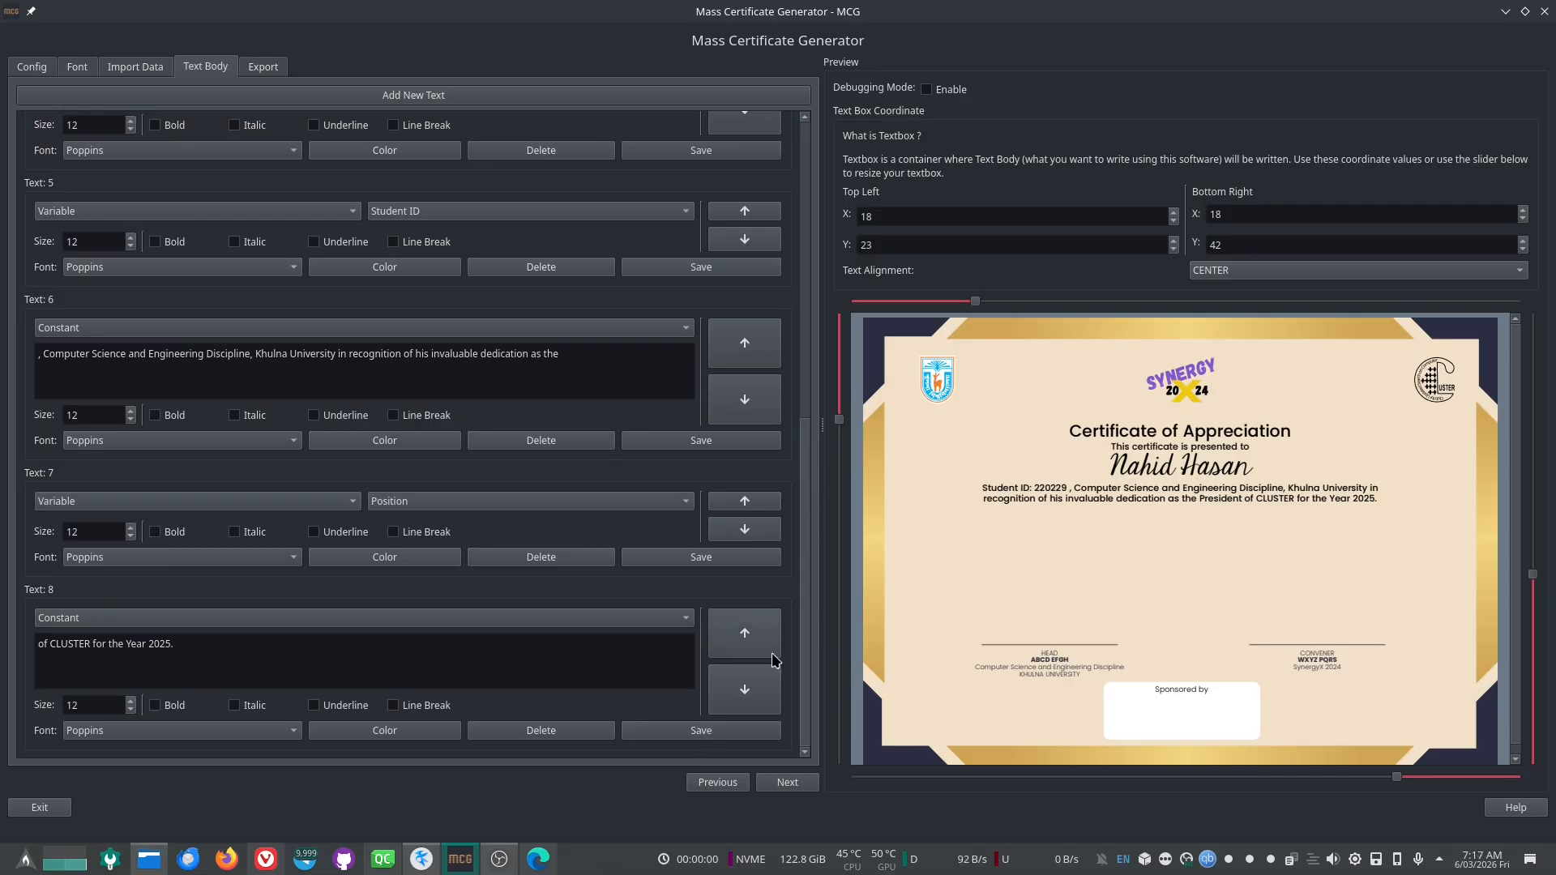
click(420, 708)
click(717, 725)
Step: Add a ninth Constant block reading "His commitment and efforts have significantly contributed to our achievements and objectives." and save it
click(450, 96)
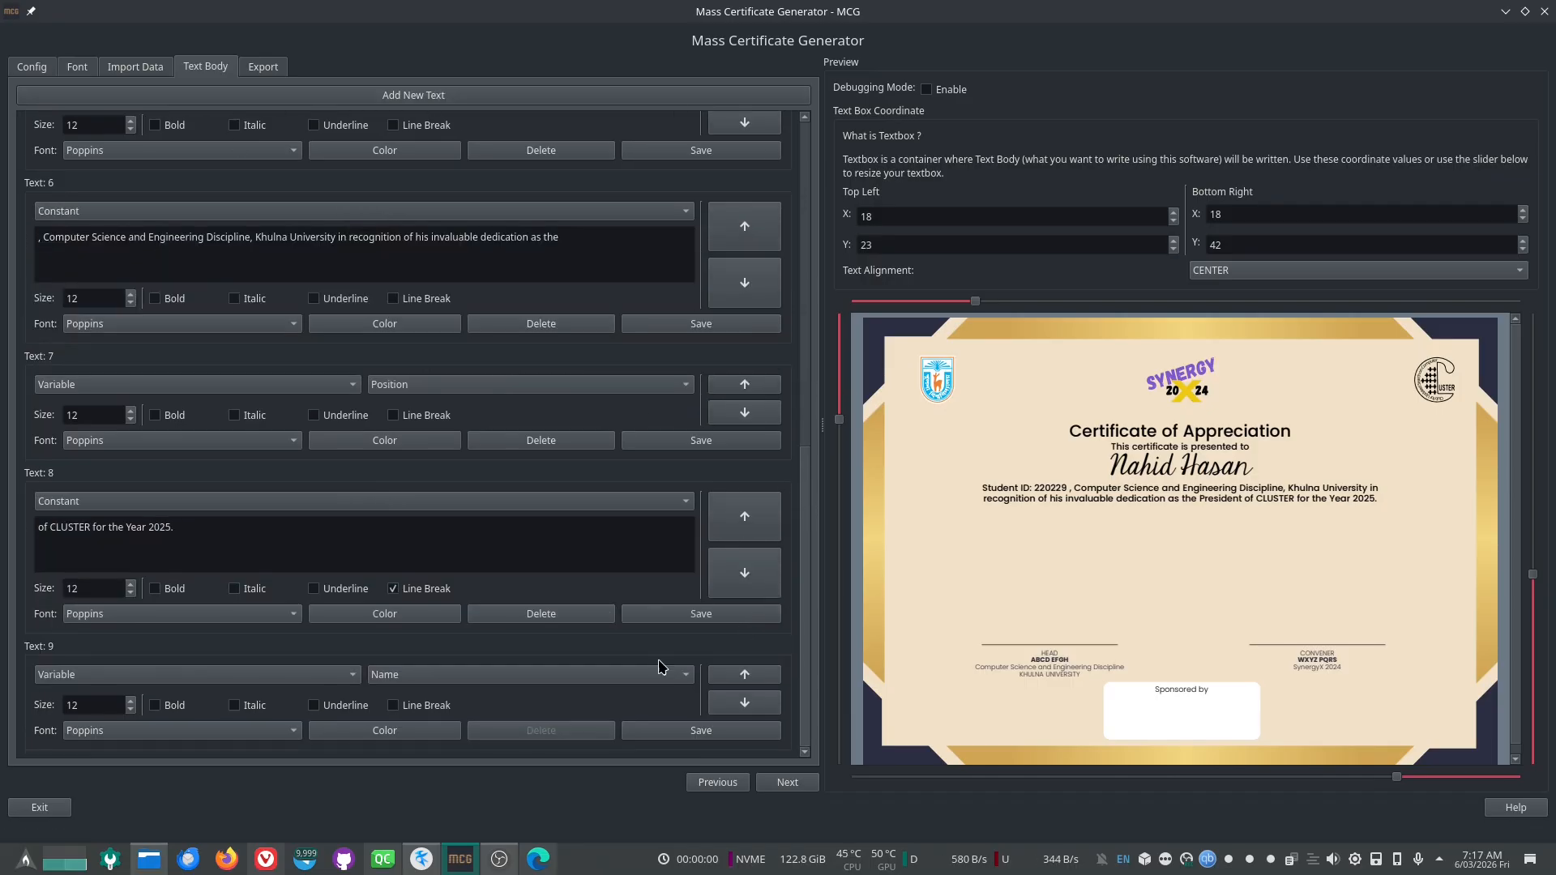
click(126, 677)
click(110, 697)
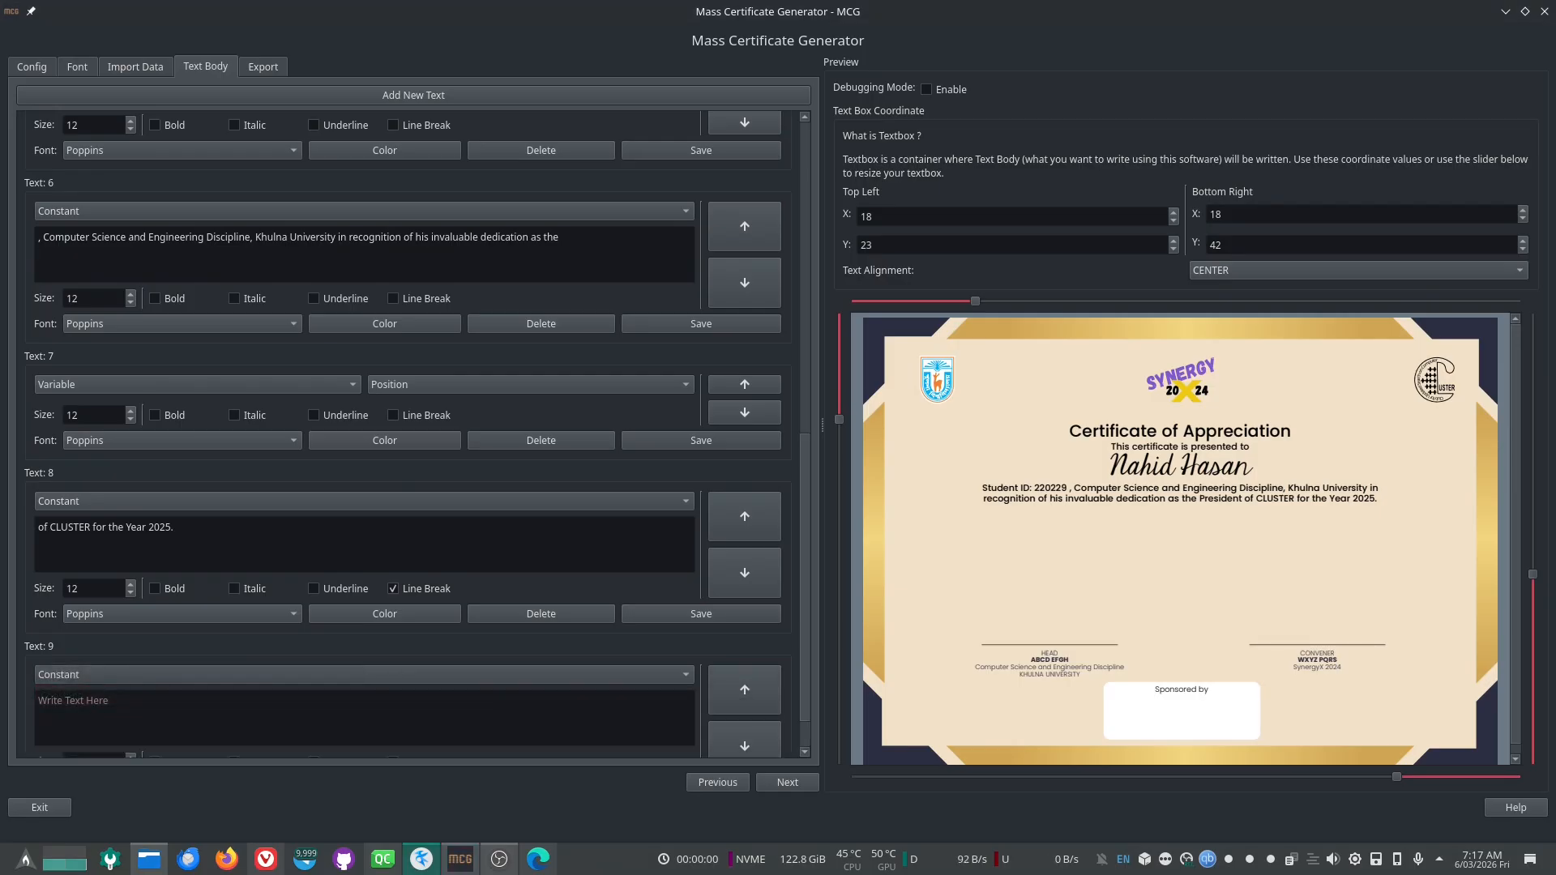
click(130, 733)
text(His commitment and efforts have significantly contributed to our achievements and objectives.)
scroll(805, 572, down, 1)
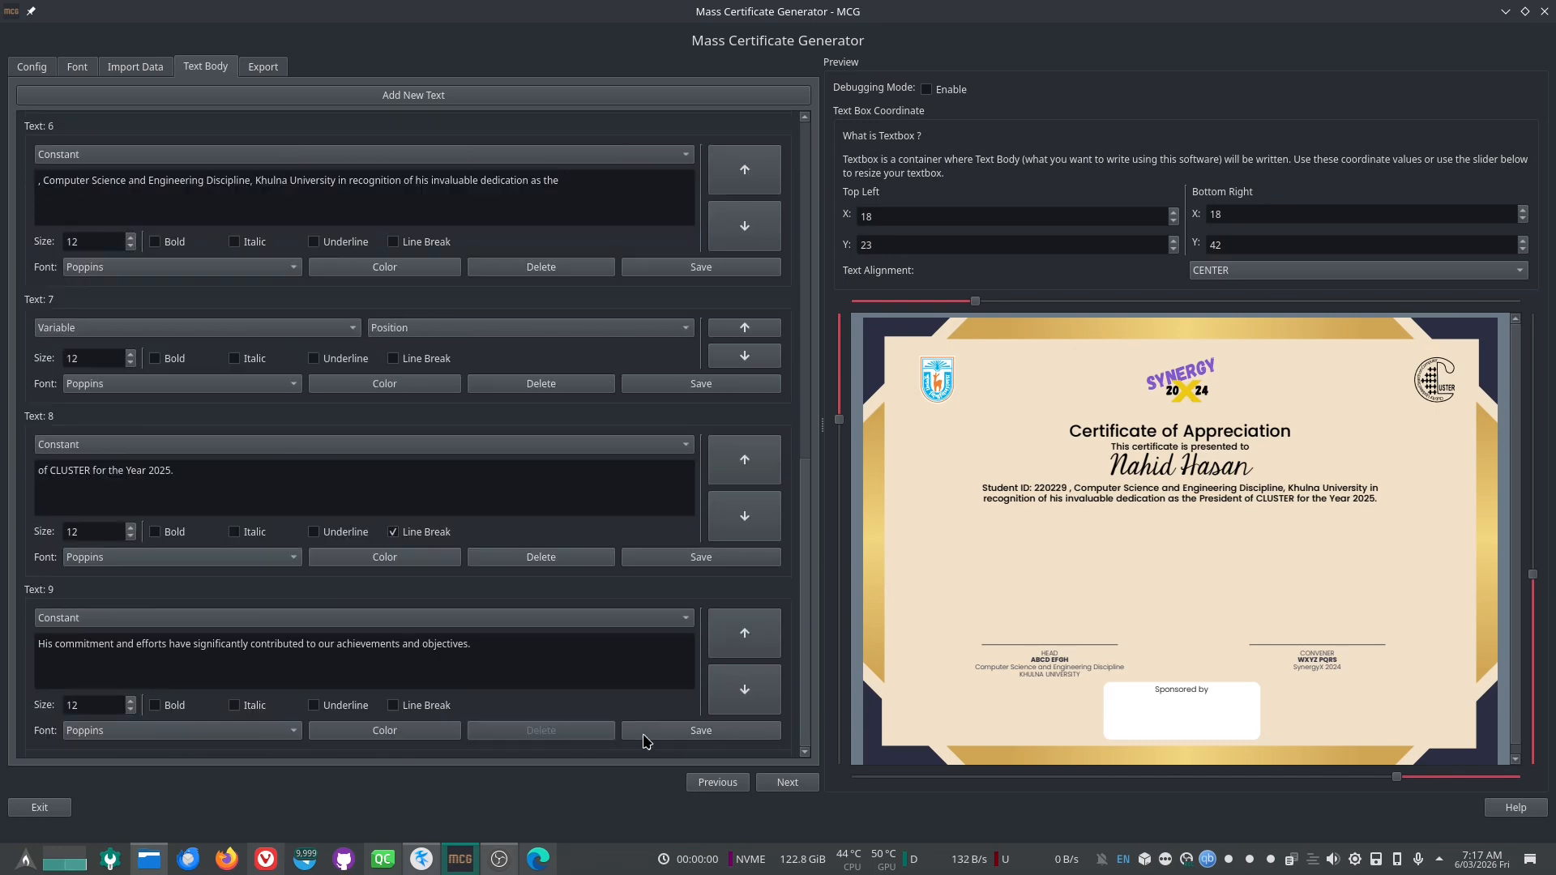
click(735, 735)
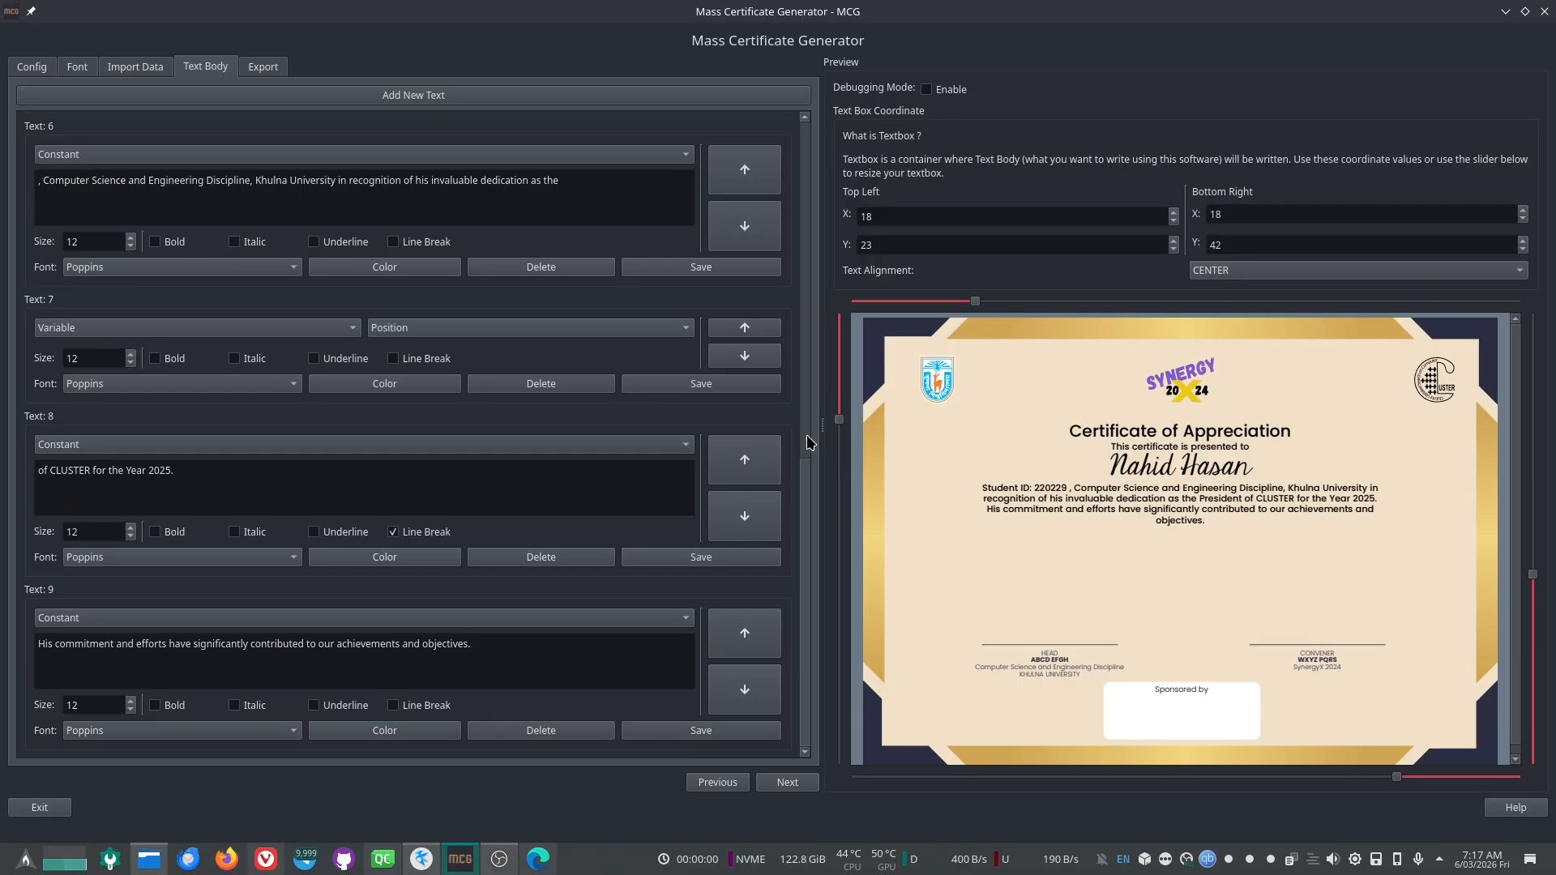
Step: Set both the top-left and bottom-right X coordinates of the text box to 20
drag(976, 299, 1065, 319)
drag(877, 217, 828, 220)
text(20)
drag(1307, 214, 961, 211)
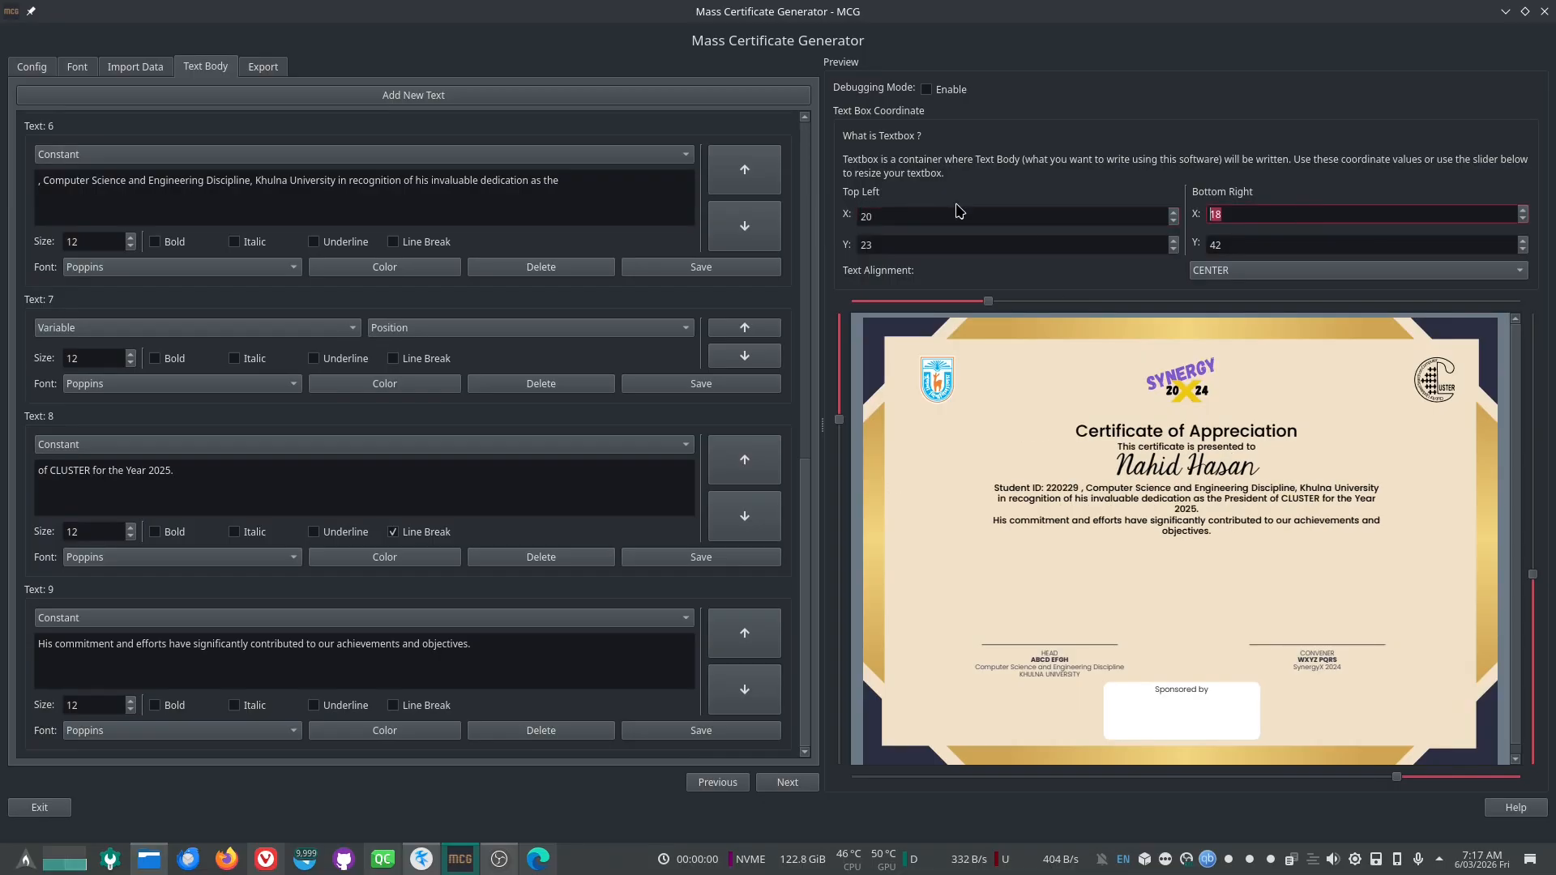
text(20)
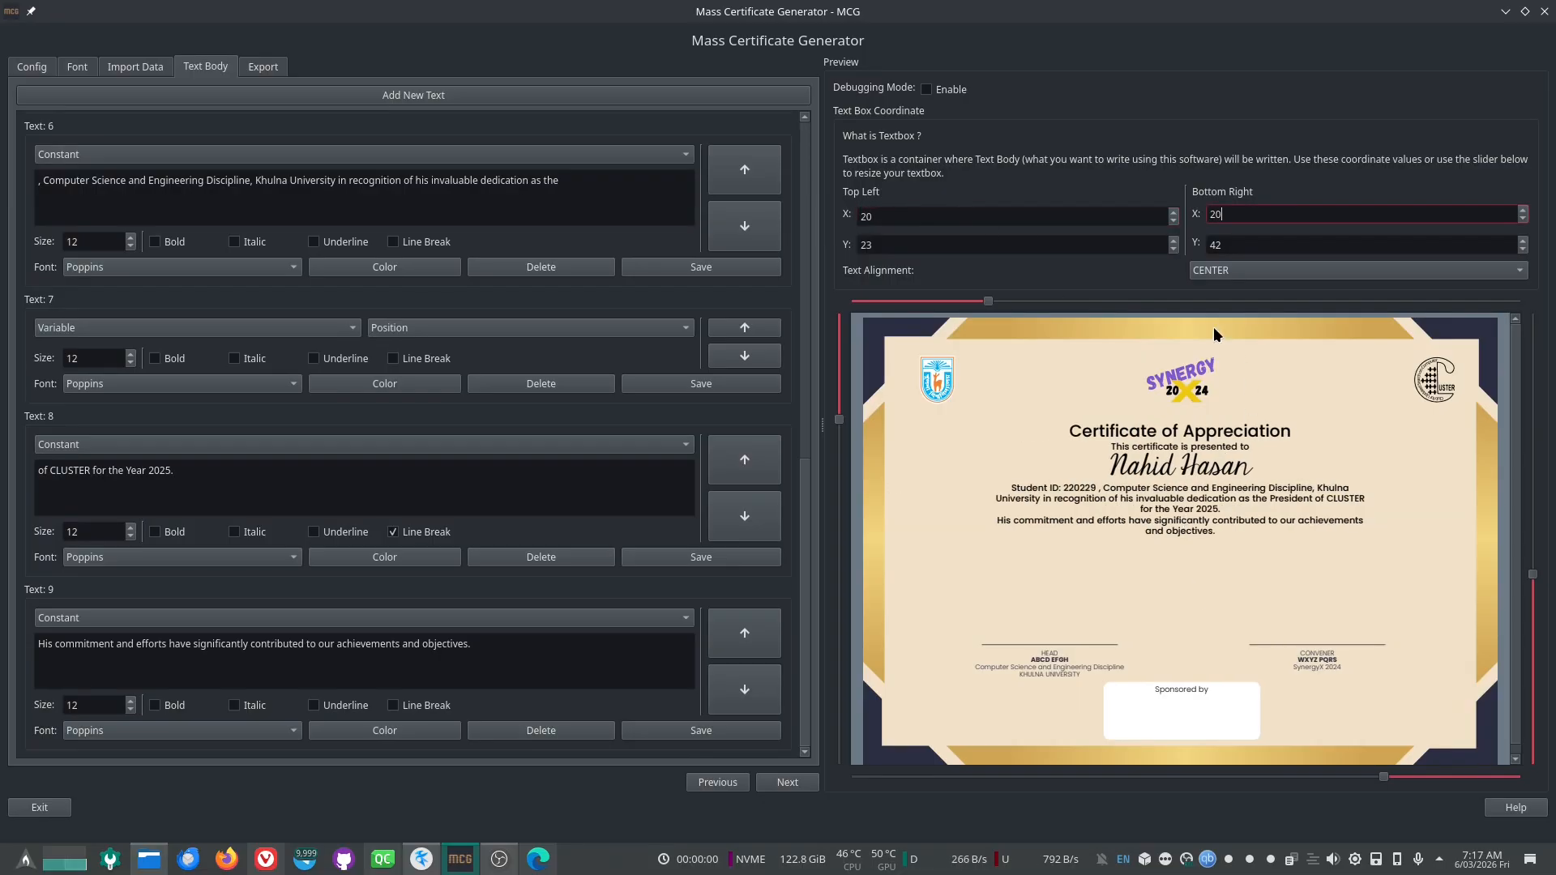
Step: Set the text box's top-left and bottom-right X coordinates to 18 and lower its top edge to Y 27
drag(887, 216, 805, 215)
text(18)
drag(1275, 215, 1105, 218)
text(18)
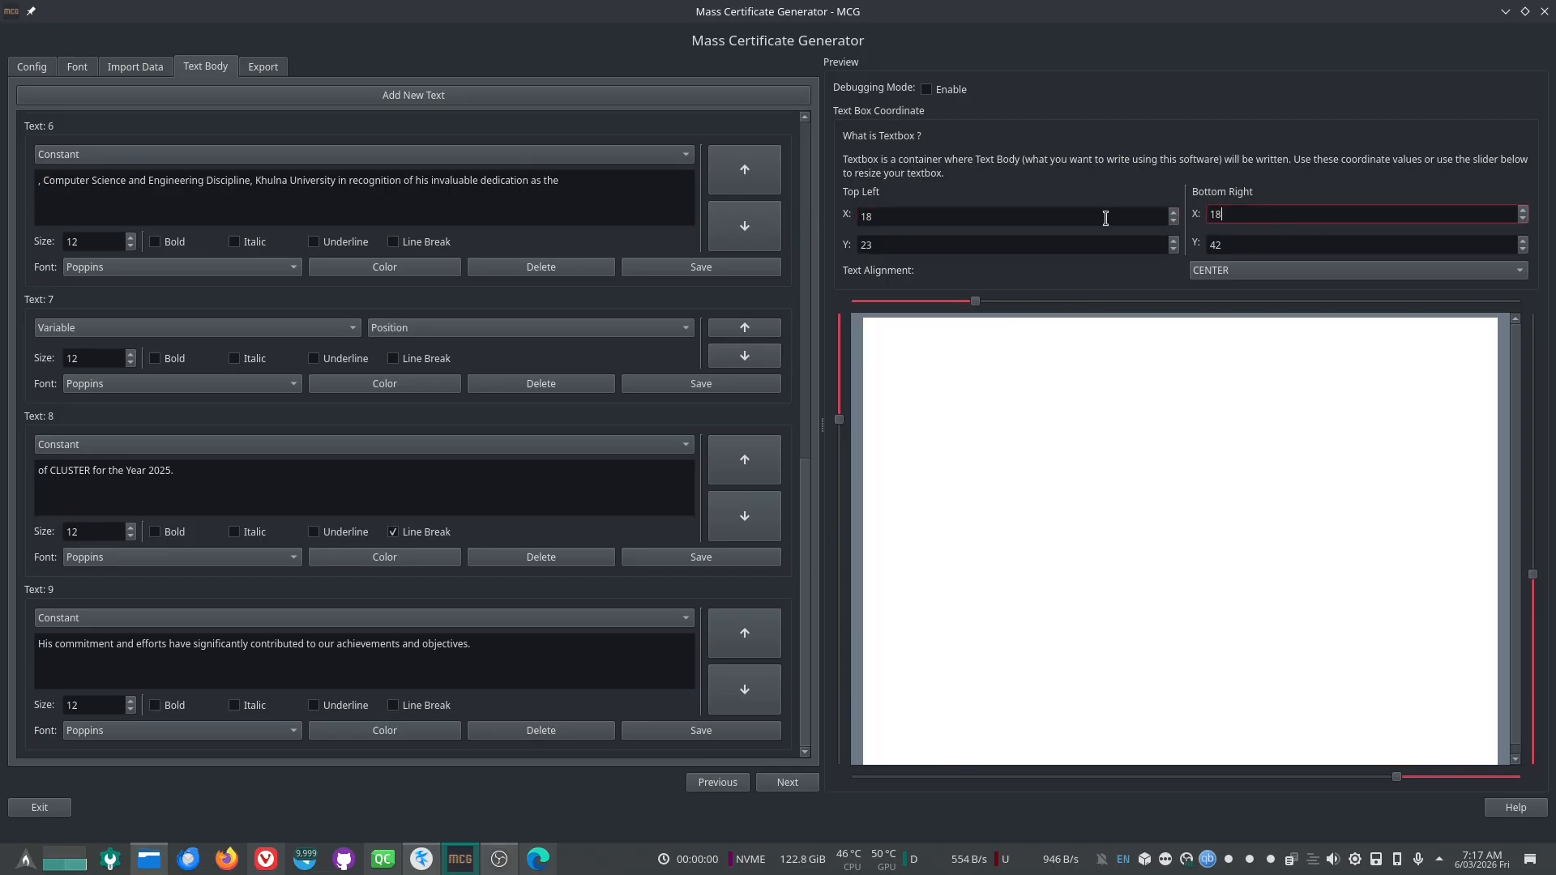
mouse_move(856, 420)
mouse_down()
mouse_move(849, 453)
mouse_move(856, 439)
mouse_up()
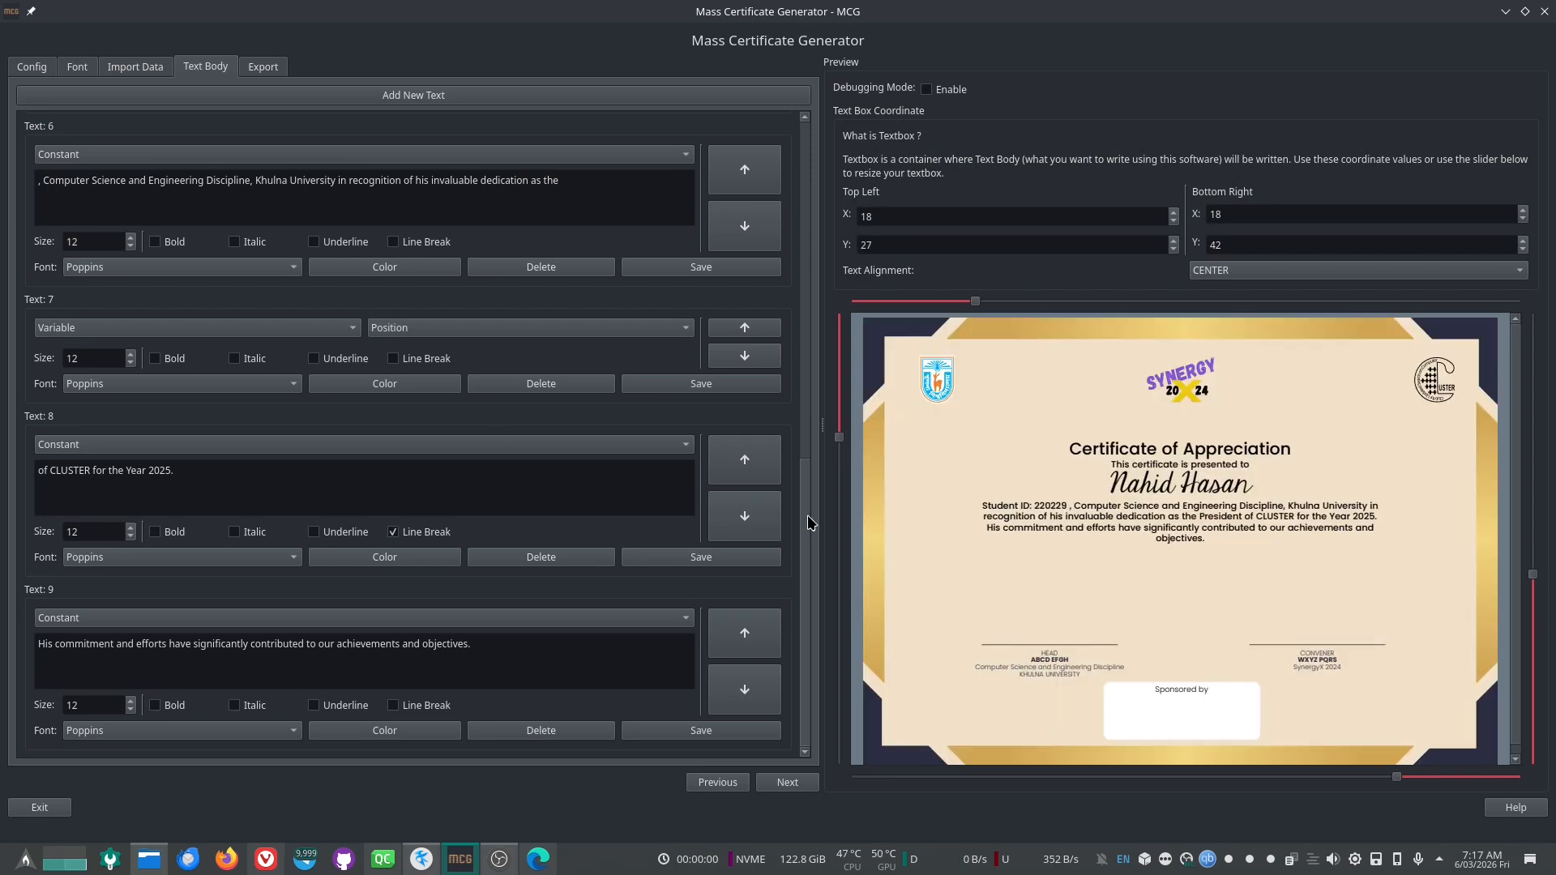
Step: Move the "Computer Science and Engineering Discipline" text block above the Student ID variable block and save it
scroll(808, 514, up, 3)
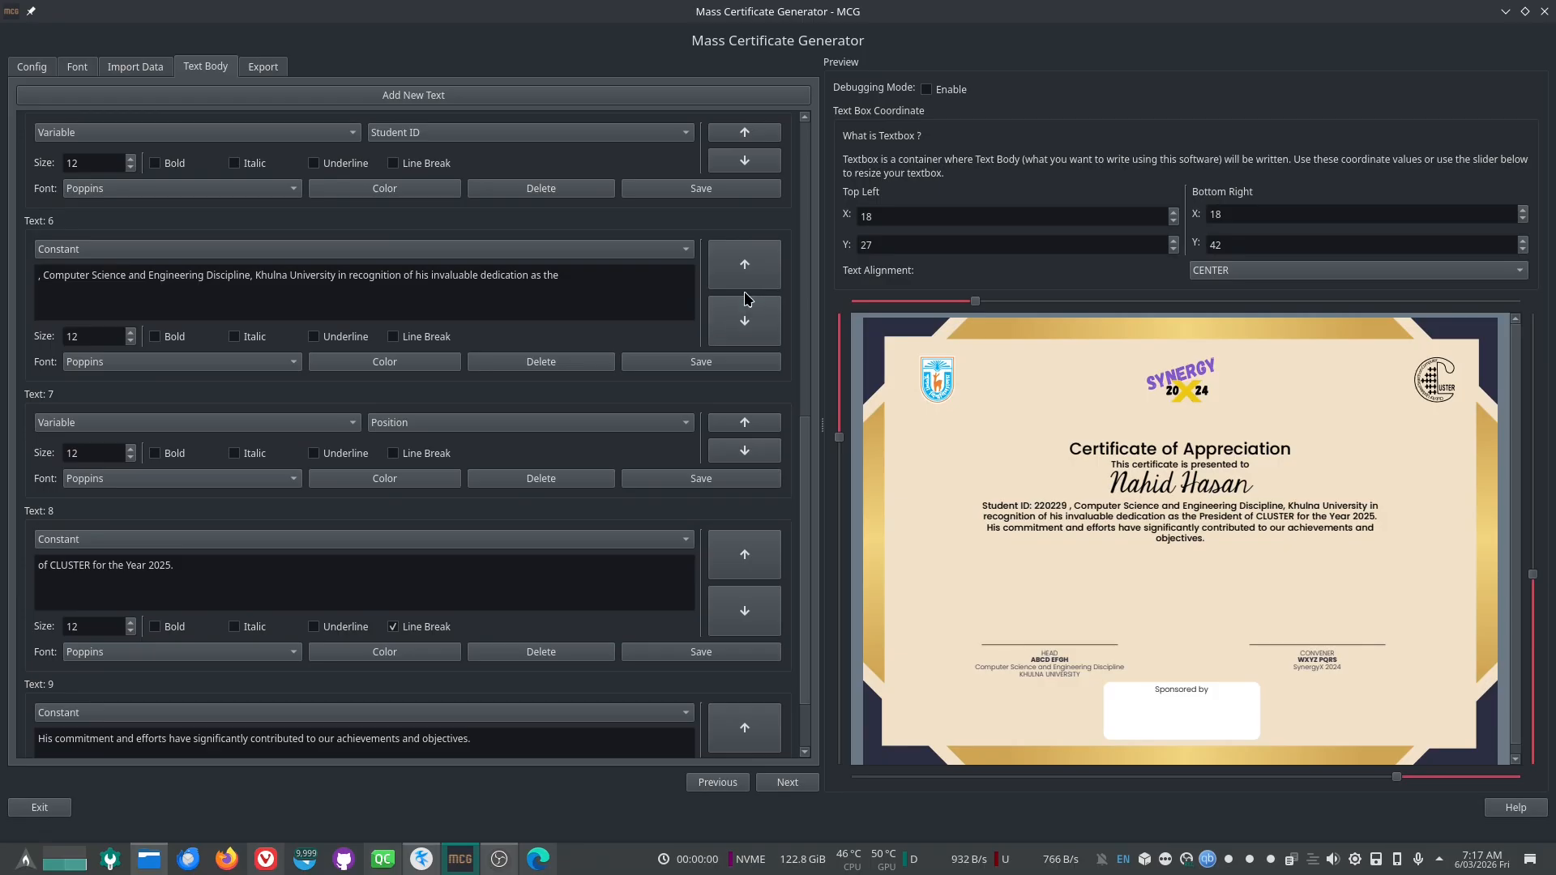
scroll(335, 361, up, 3)
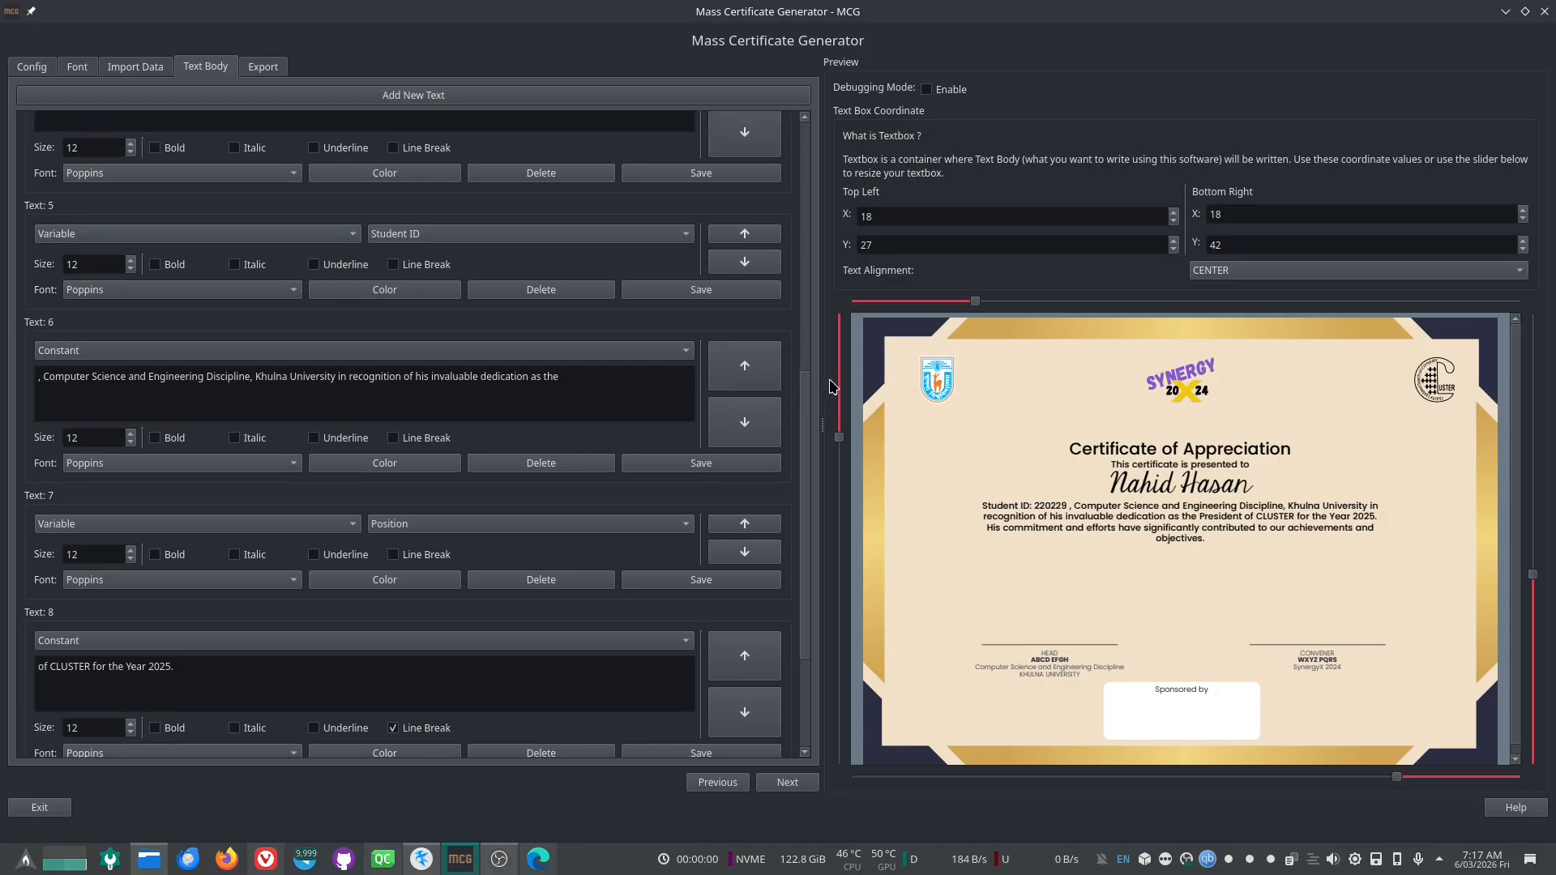
click(745, 369)
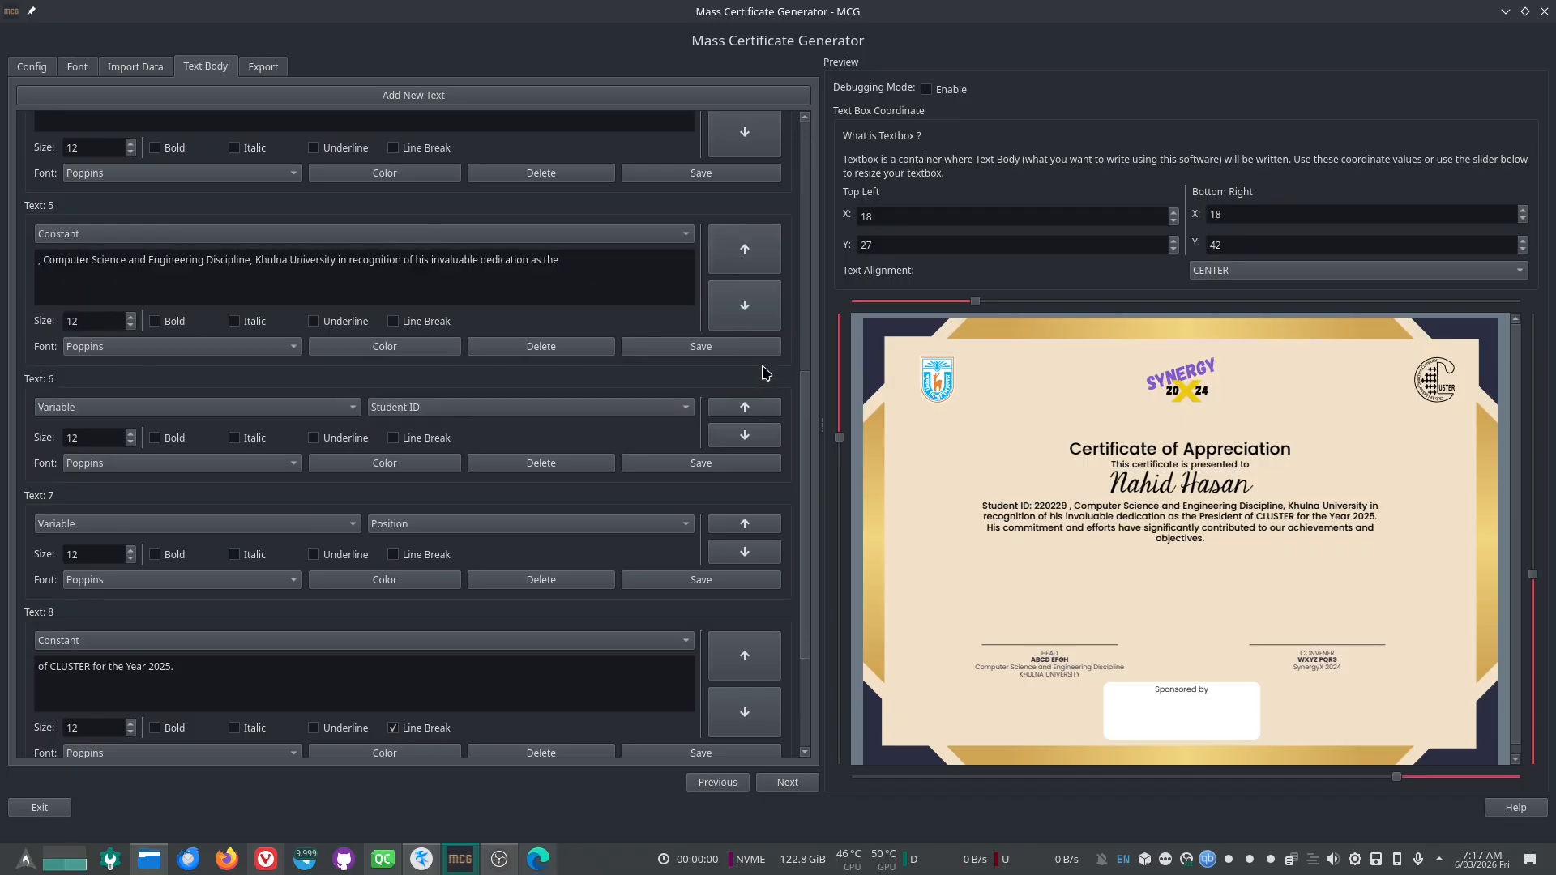
click(751, 350)
click(751, 350)
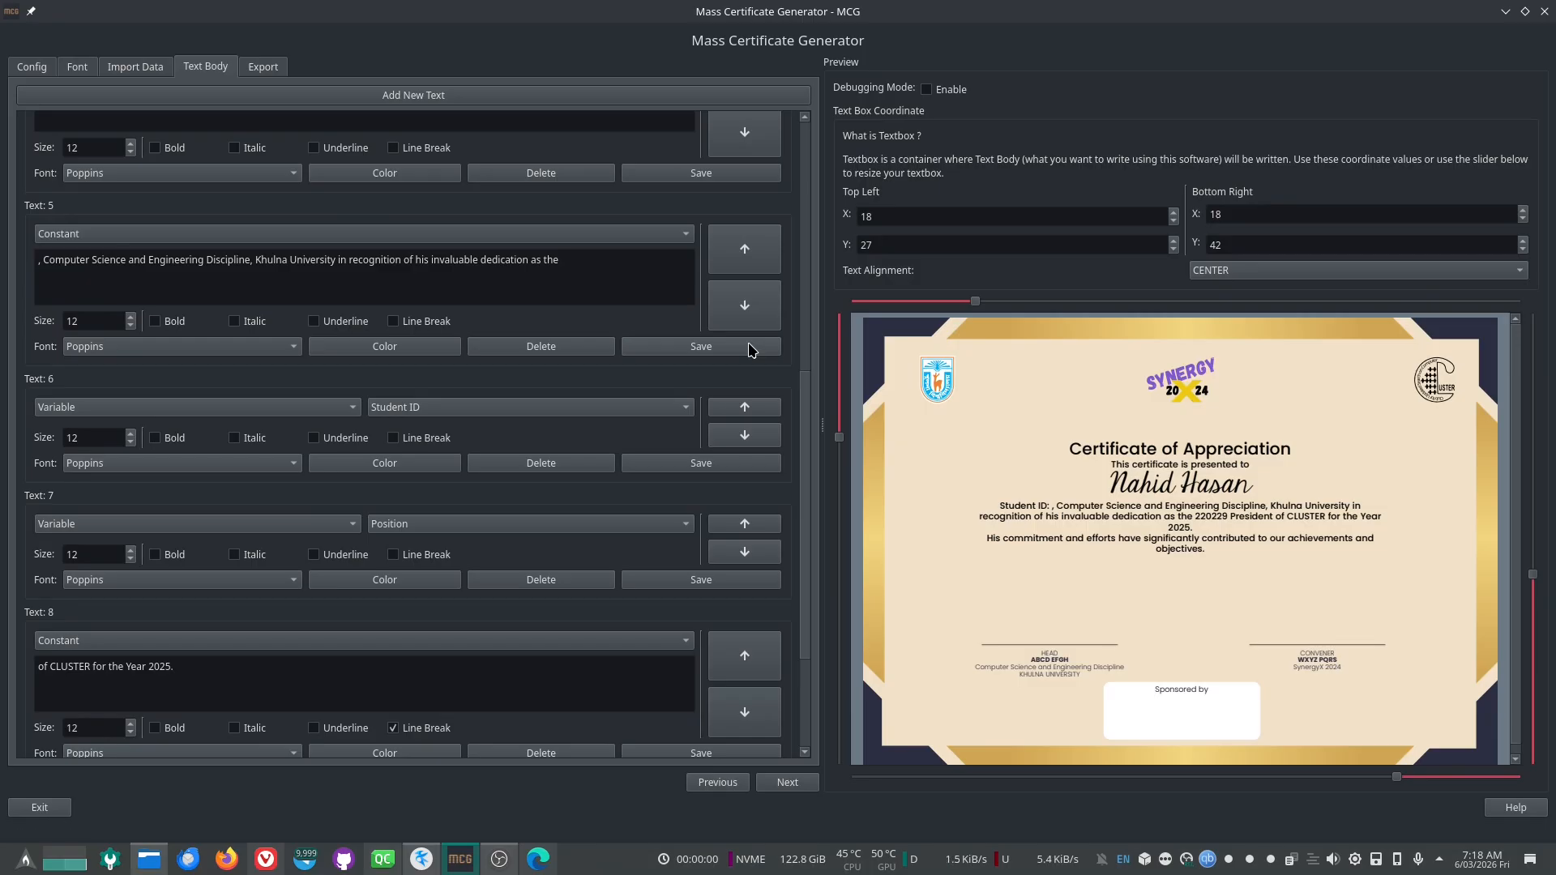
Step: Move the "Computer Science and Engineering Discipline" text block back below the Student ID variable block and save the change
drag(807, 406, 803, 356)
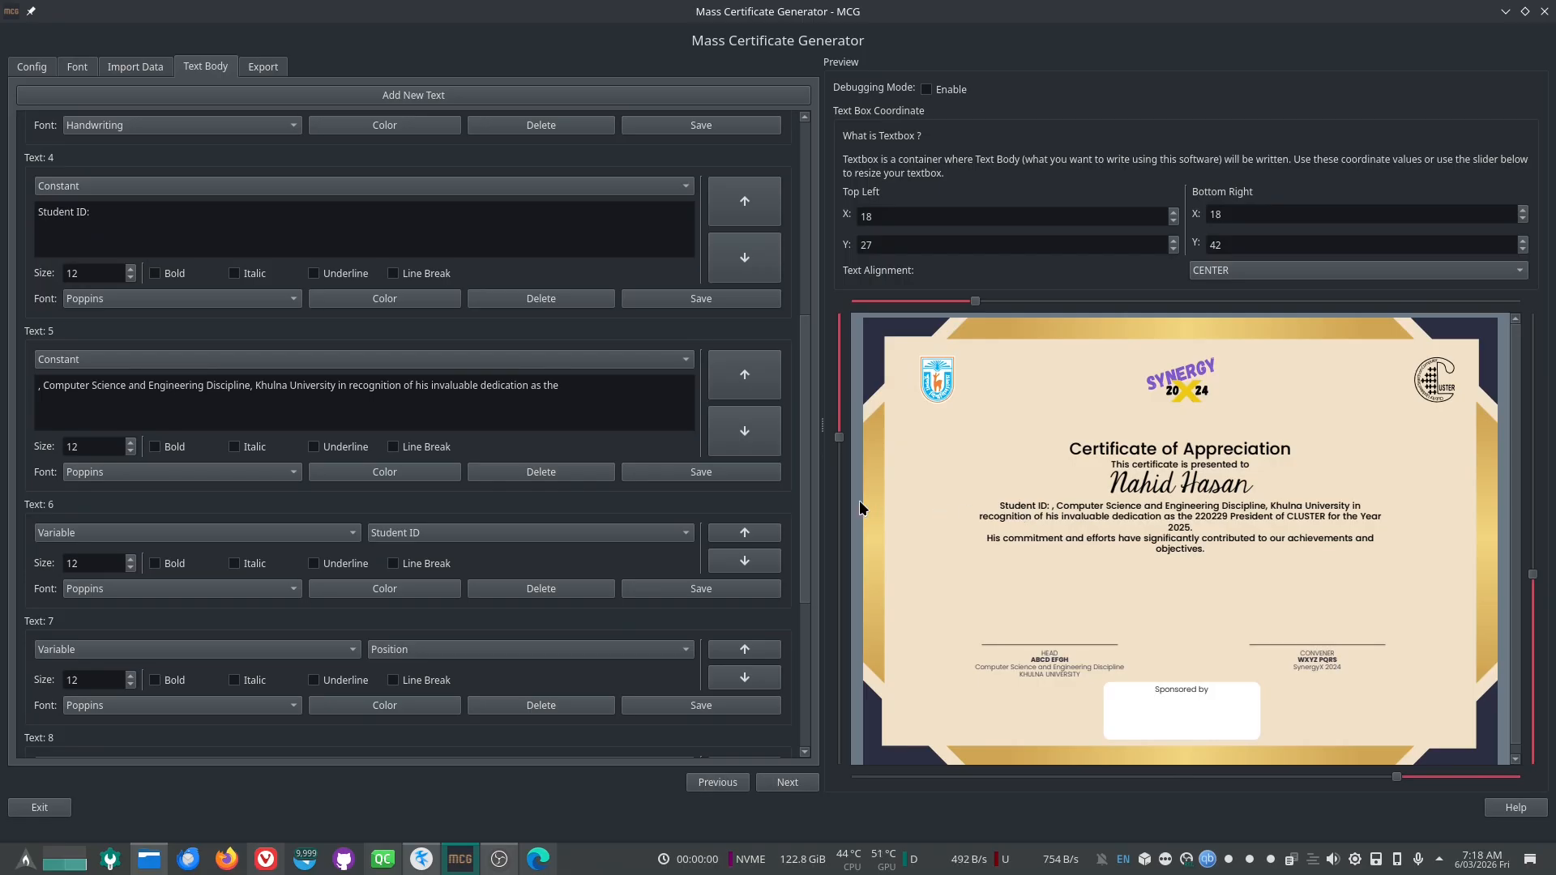
click(724, 589)
click(752, 426)
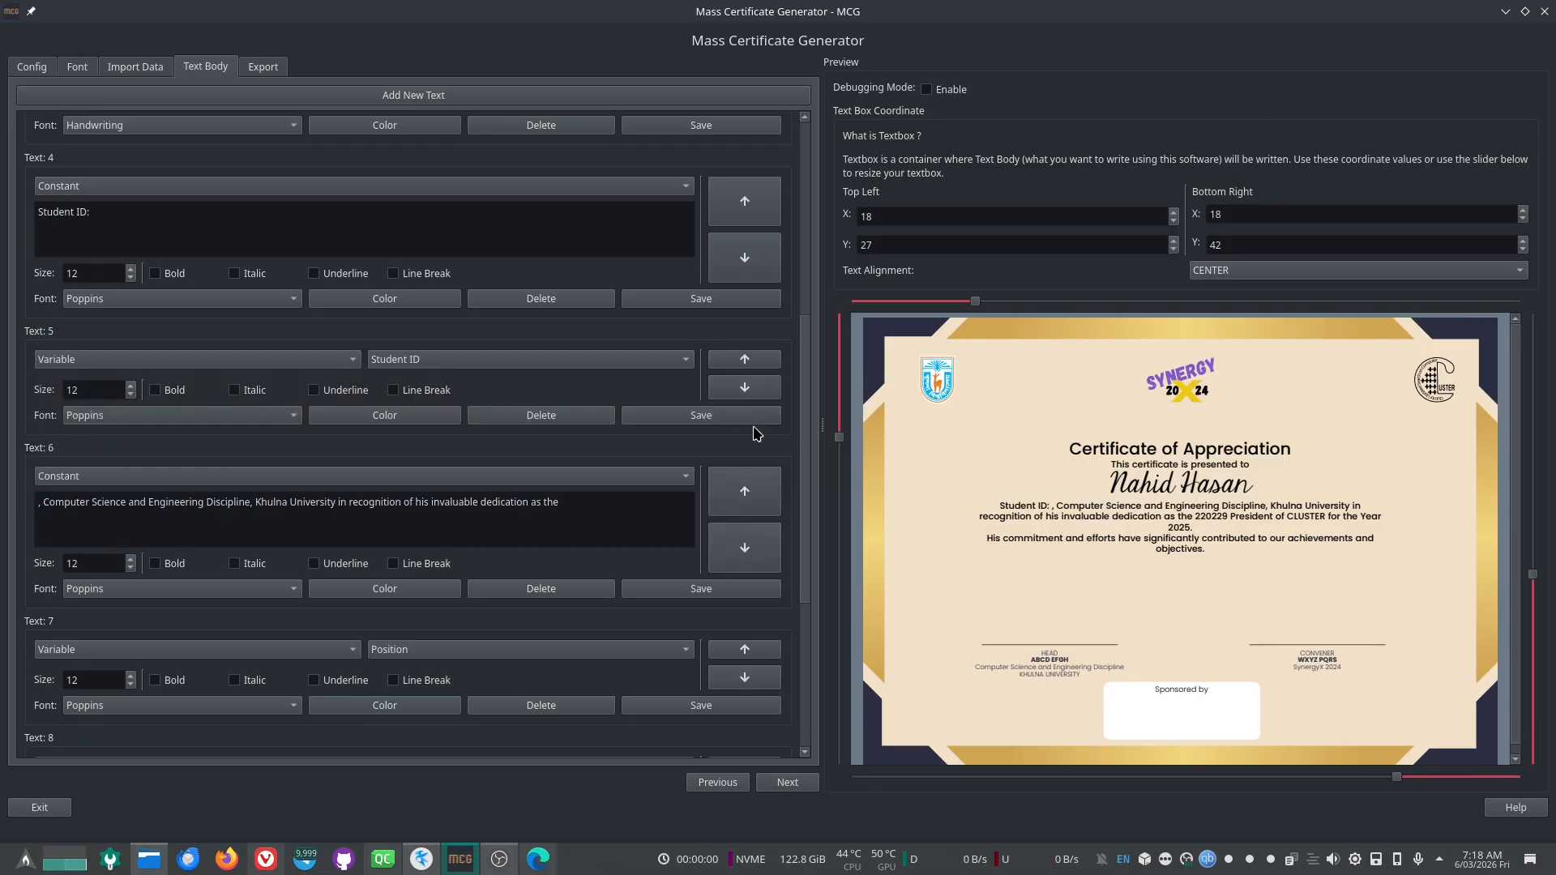
click(740, 421)
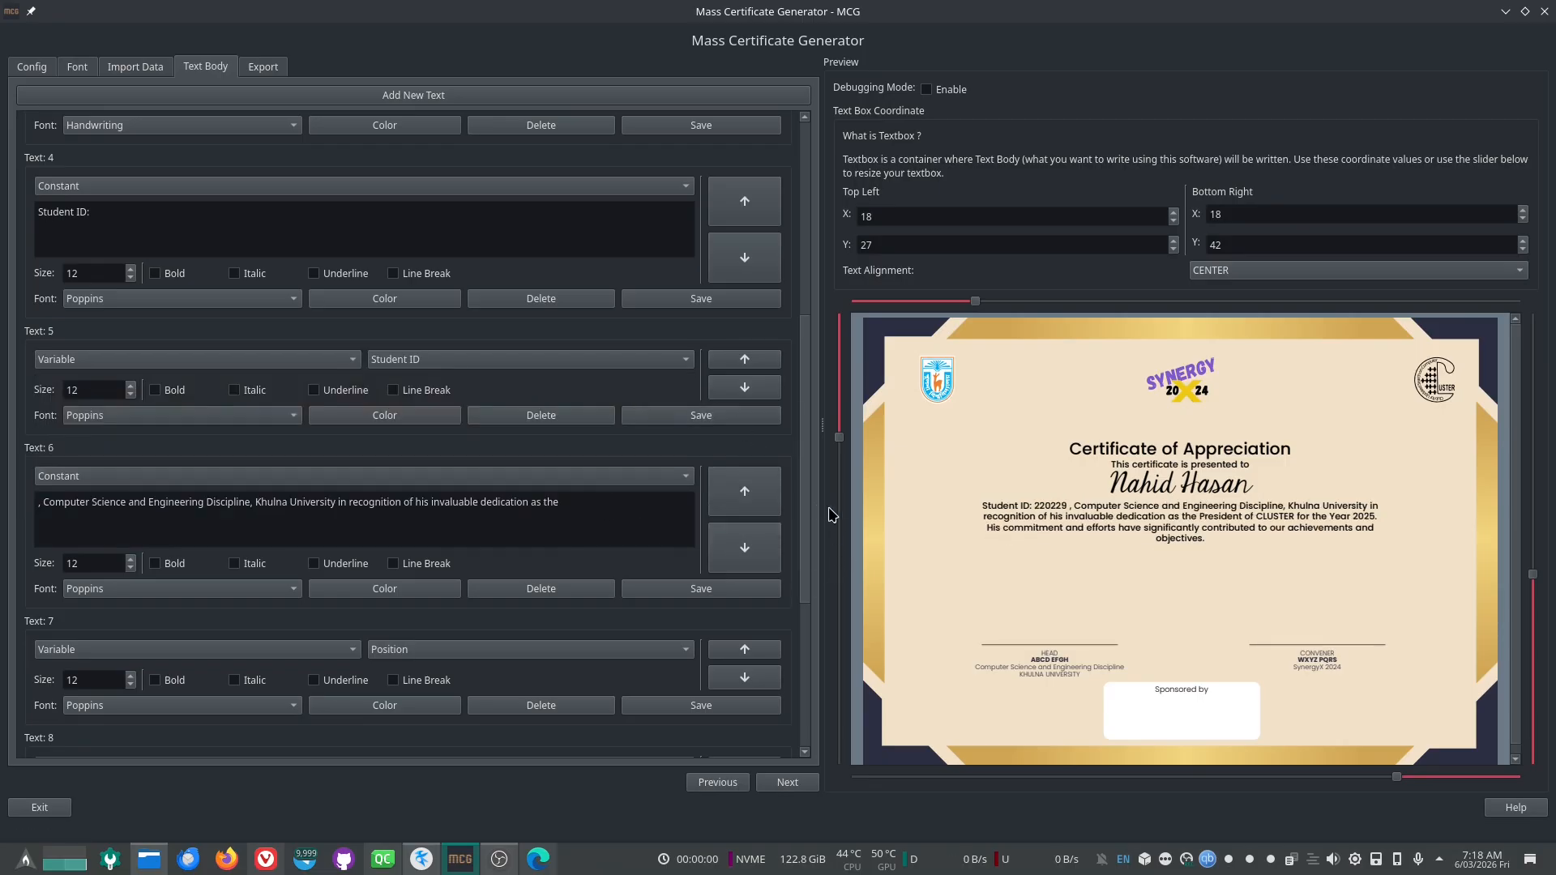
Step: Append "</br>" to the "This certificate is presented to" text block and save it
scroll(801, 512, down, 5)
scroll(798, 487, up, 12)
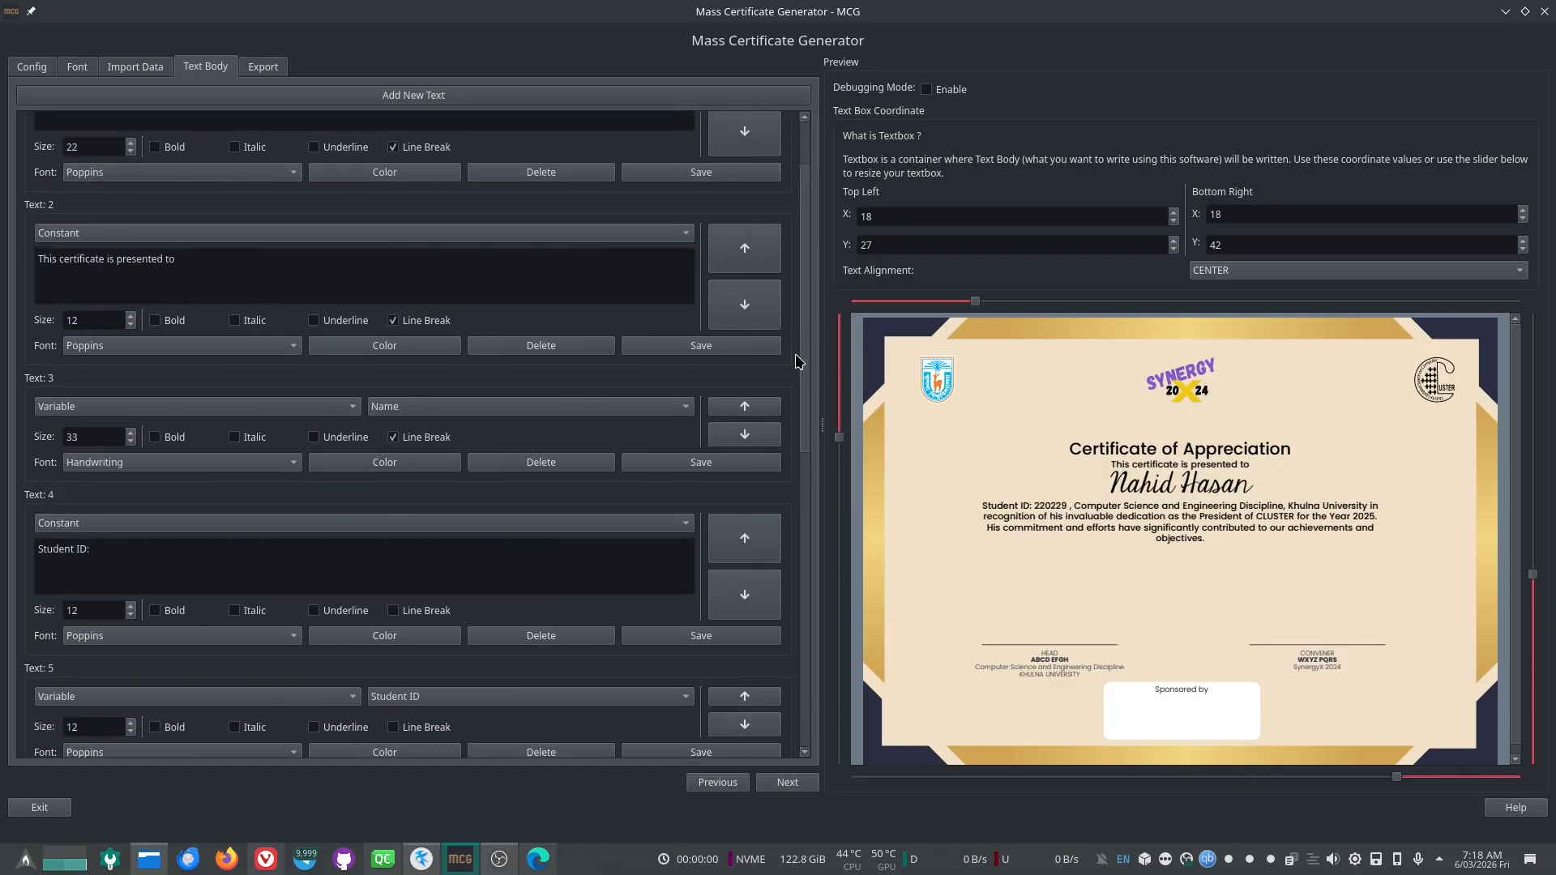
drag(804, 290, 785, 688)
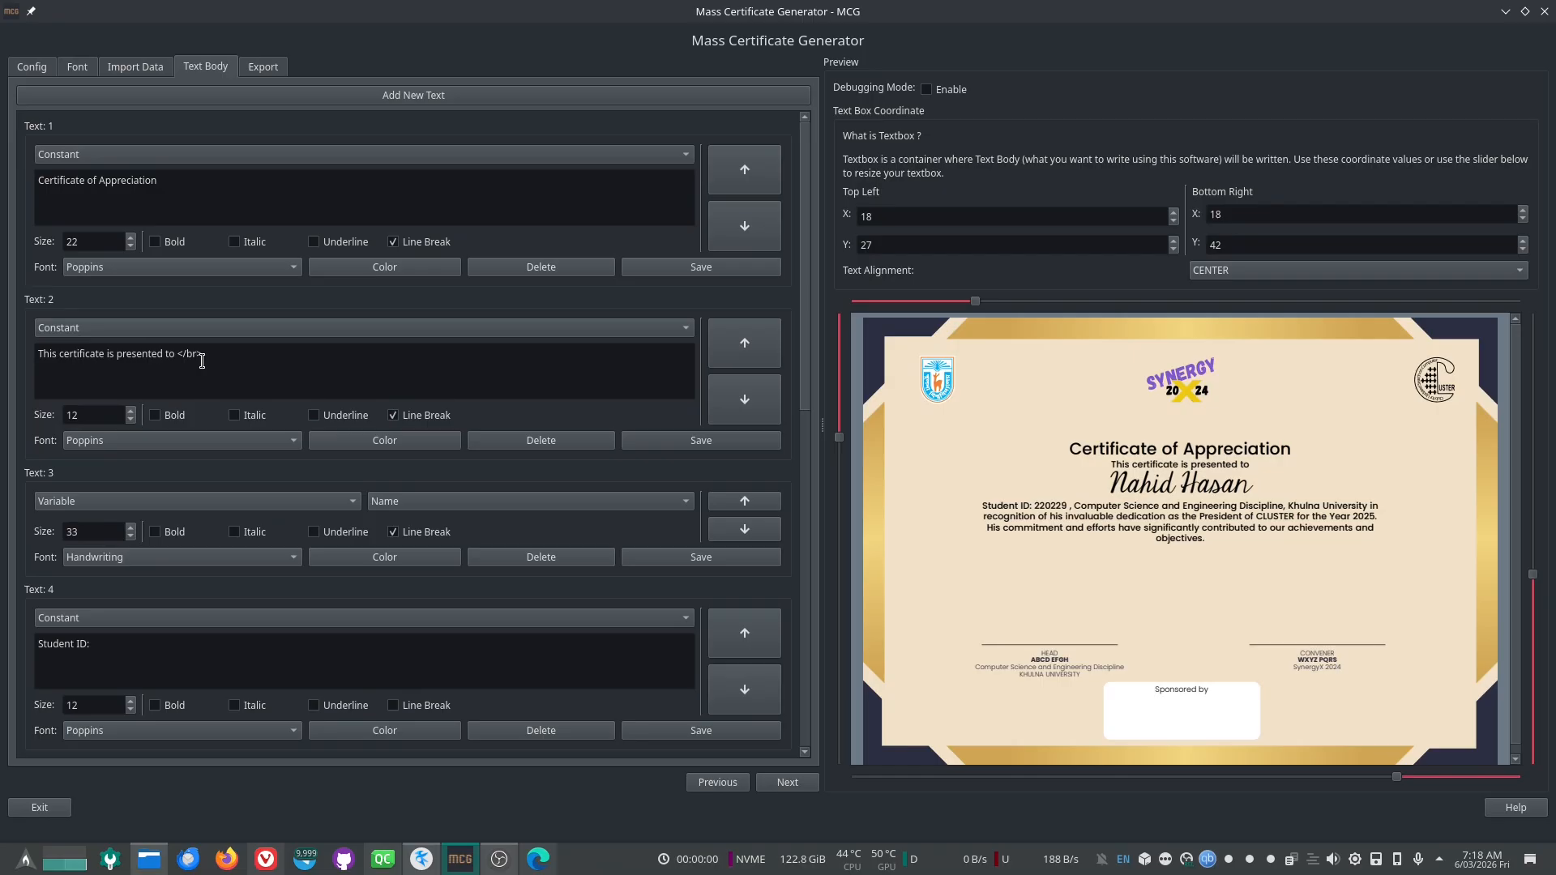
click(691, 443)
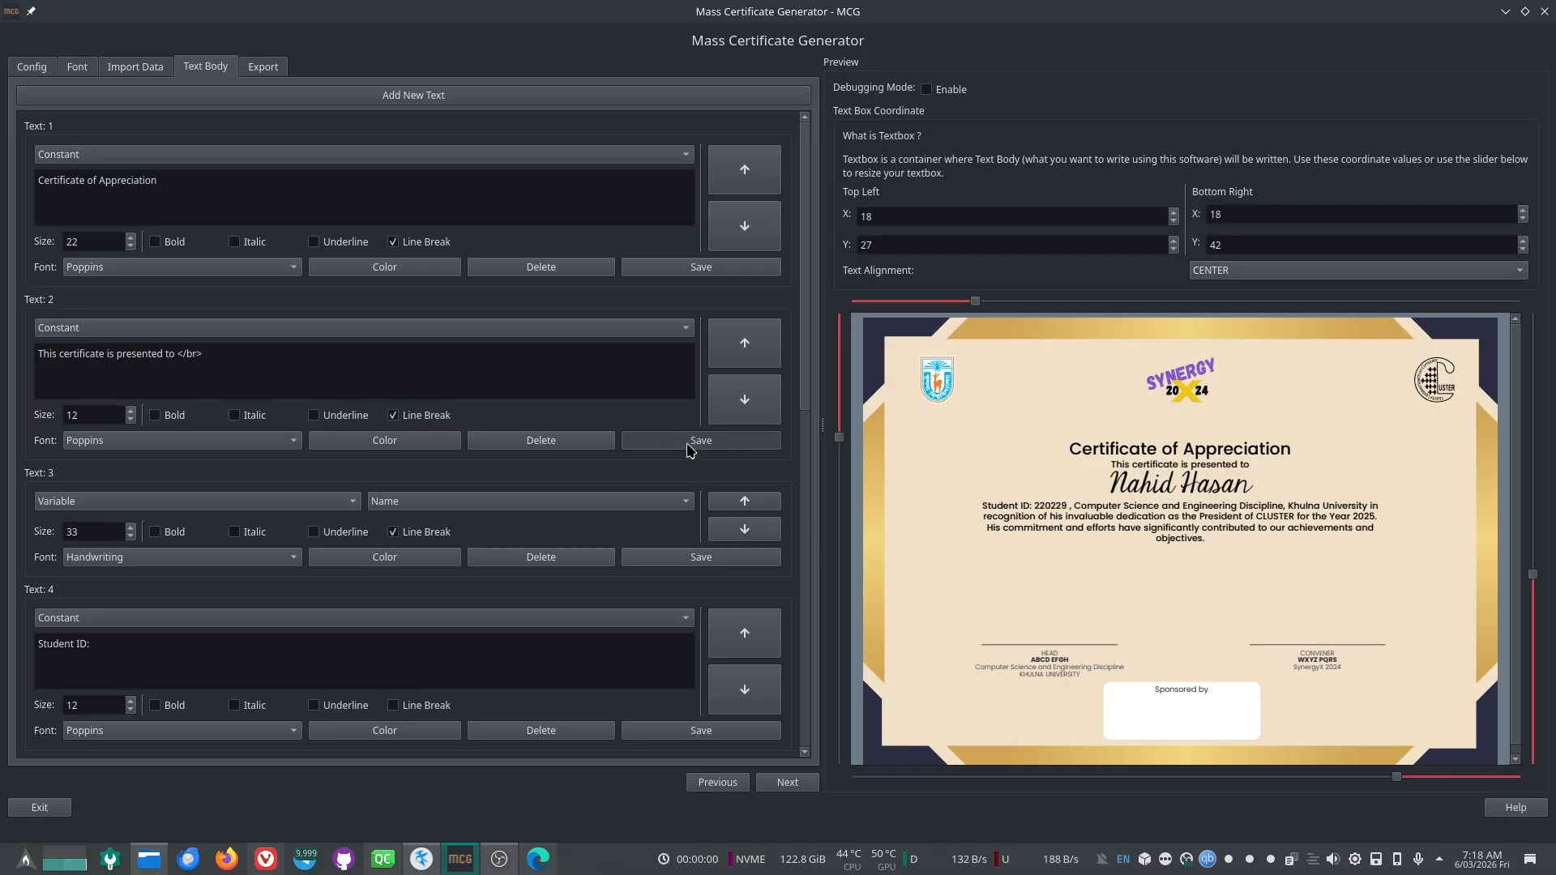
Step: Add a second "</br>" after the existing one in the "This certificate is presented to" text block and save it
key(shift+Left)
key(shift+Left)
click(212, 359)
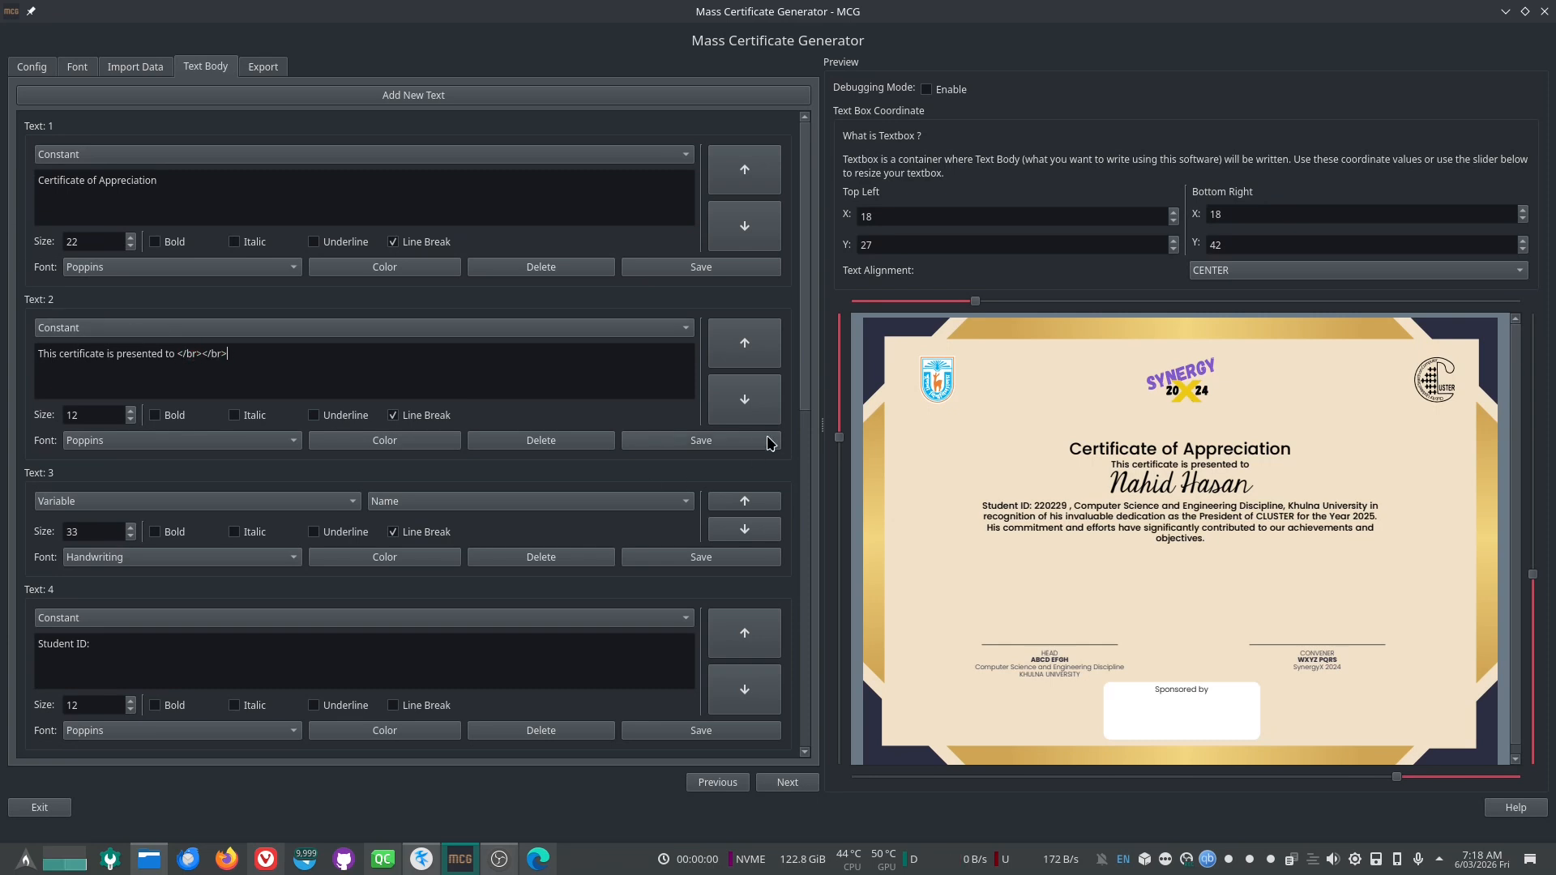
click(736, 443)
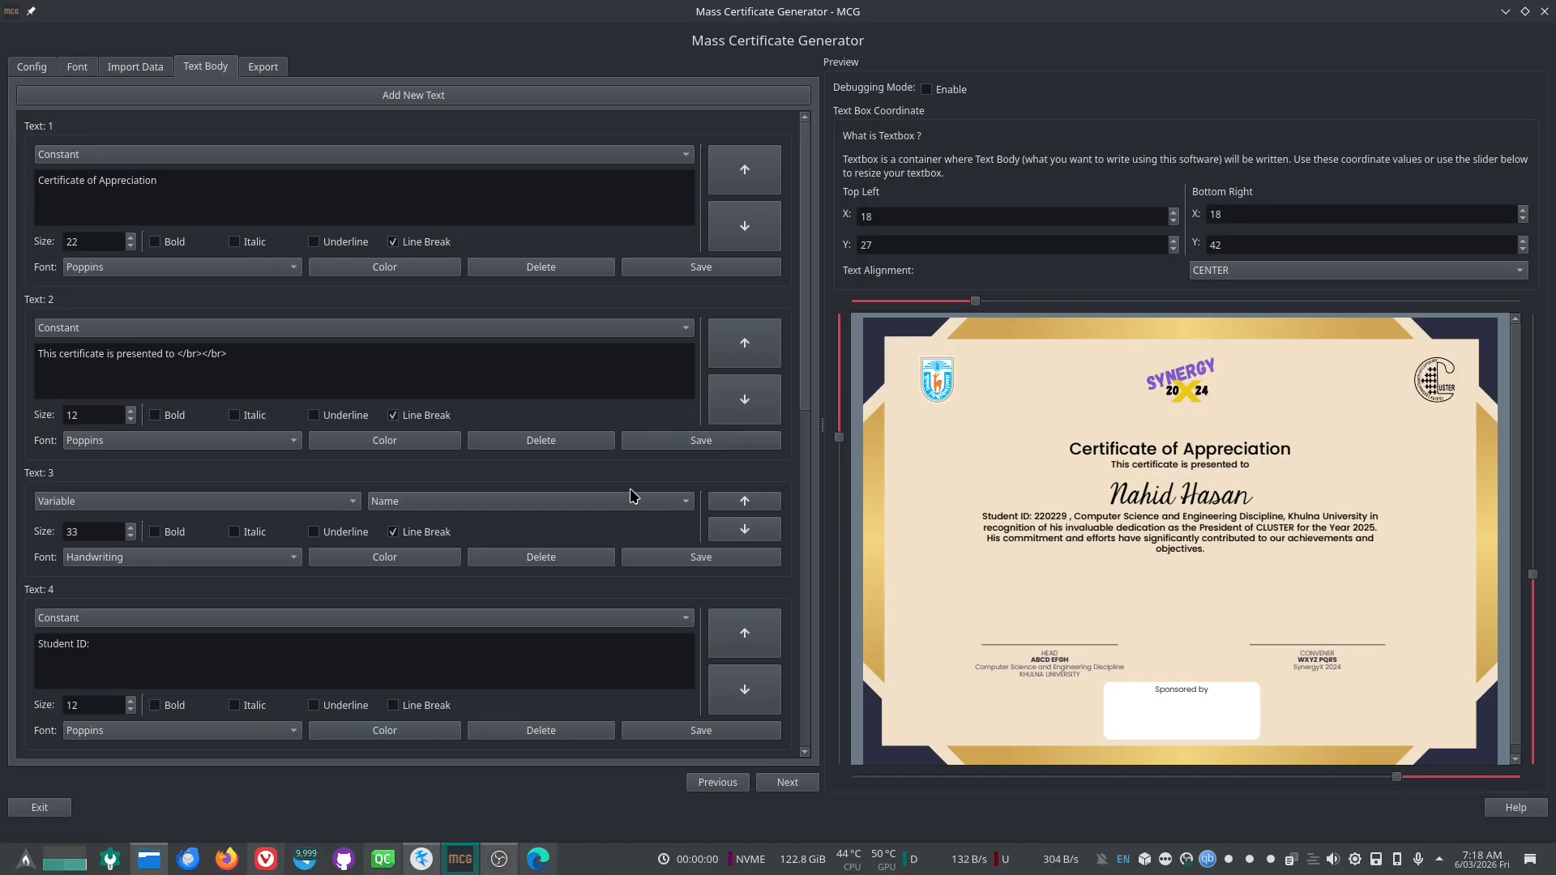
Step: Copy "</br></br>" from the "This certificate is presented to" block to the start of the "Student ID:" block and save it
drag(177, 357, 300, 359)
key(ctrl+c)
click(42, 645)
key(ctrl+v)
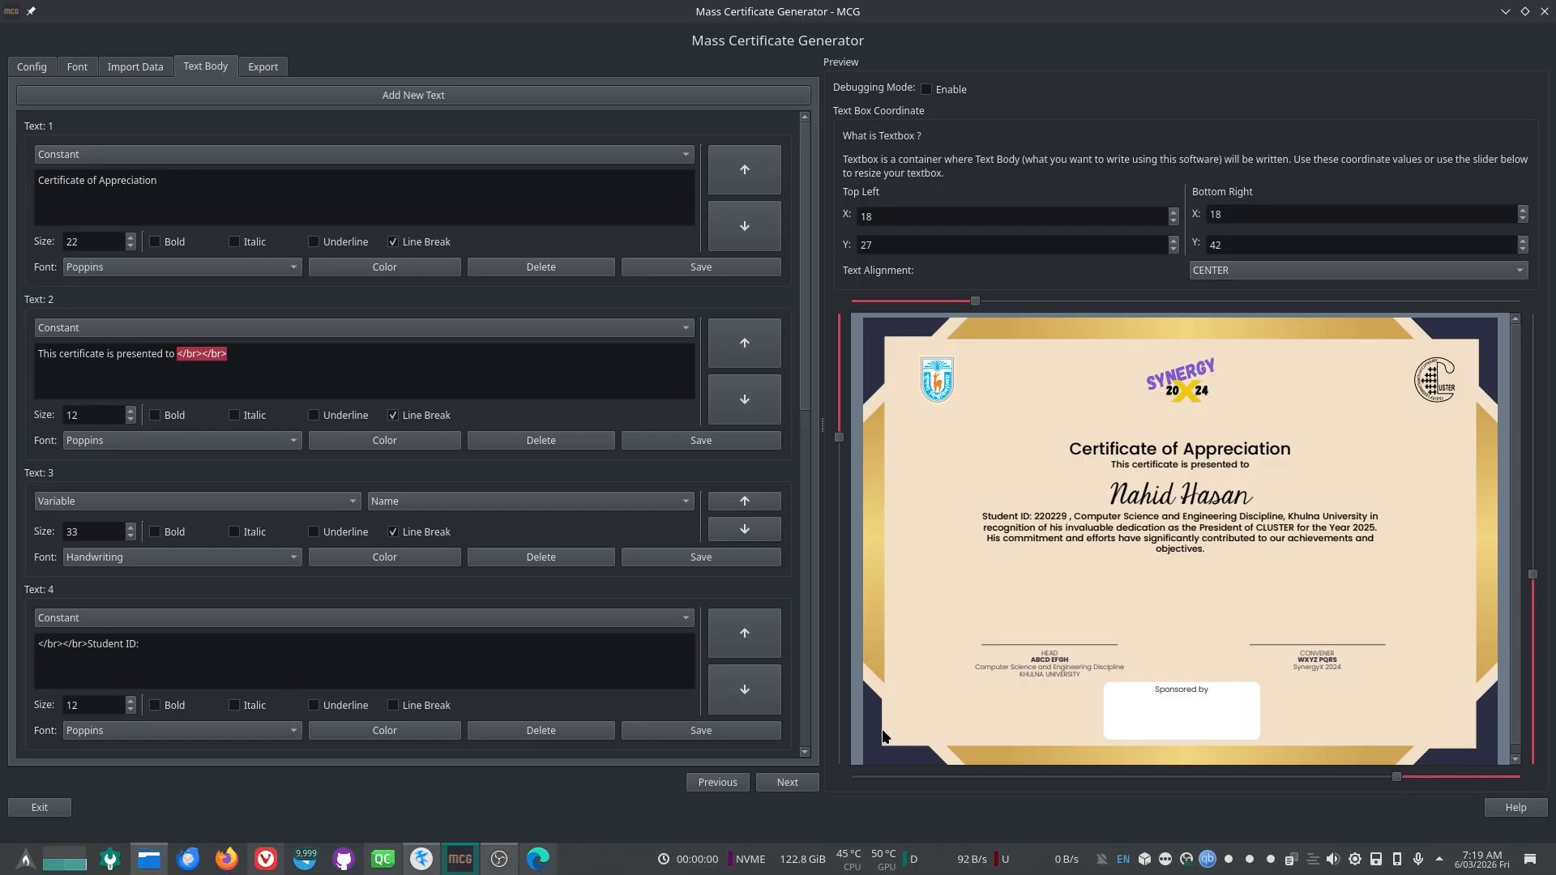
click(724, 738)
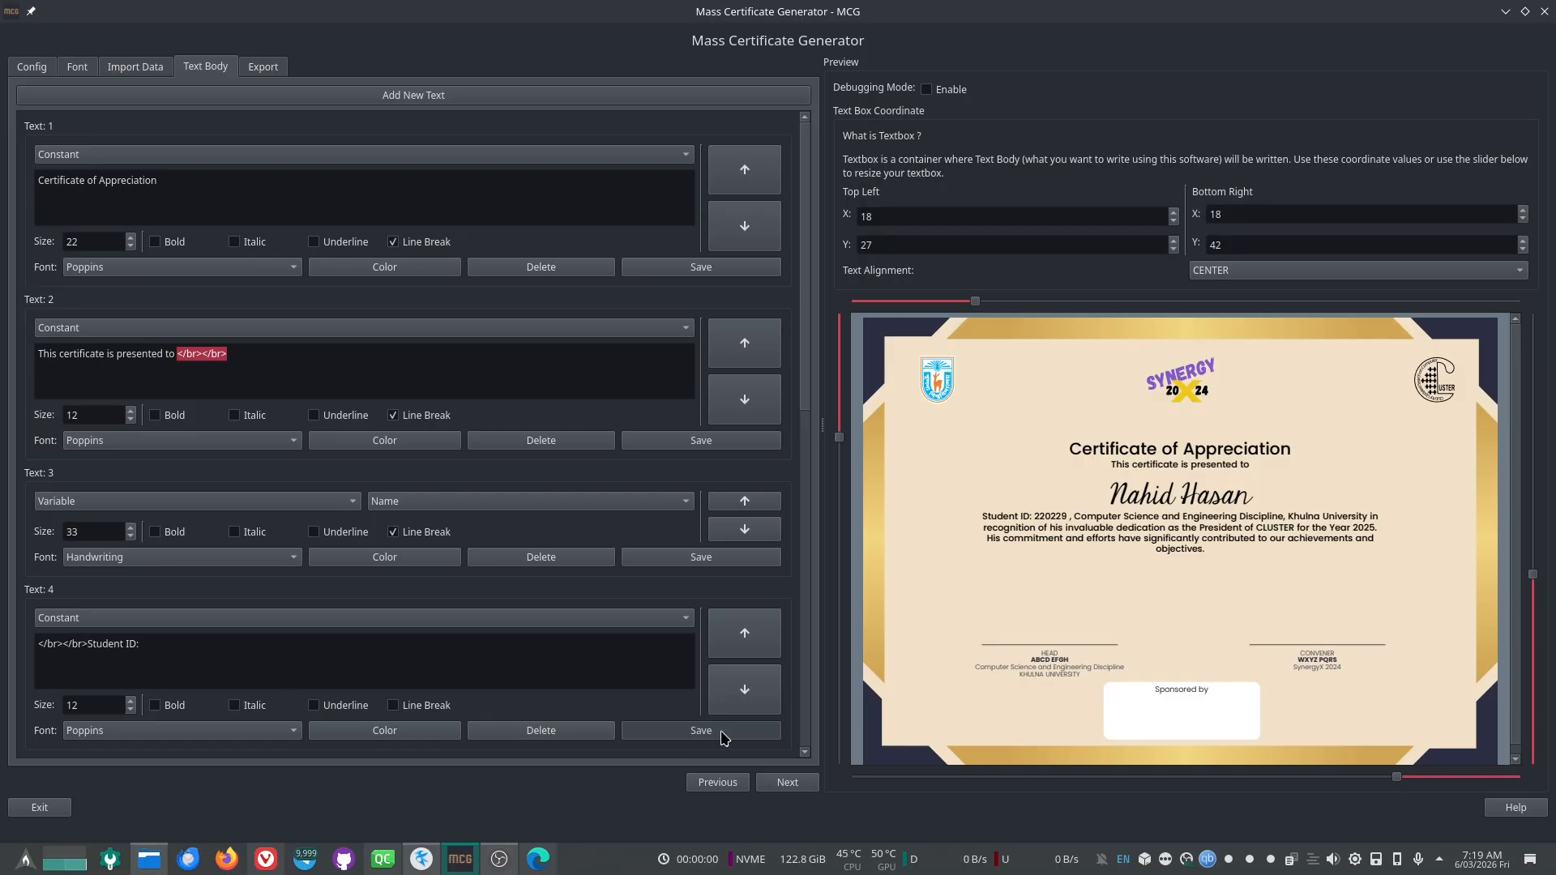
Step: Reduce the line-break tags before "Student ID:" to a single "</br>" and save the block
drag(60, 645, 2, 644)
key(Delete)
key(Delete)
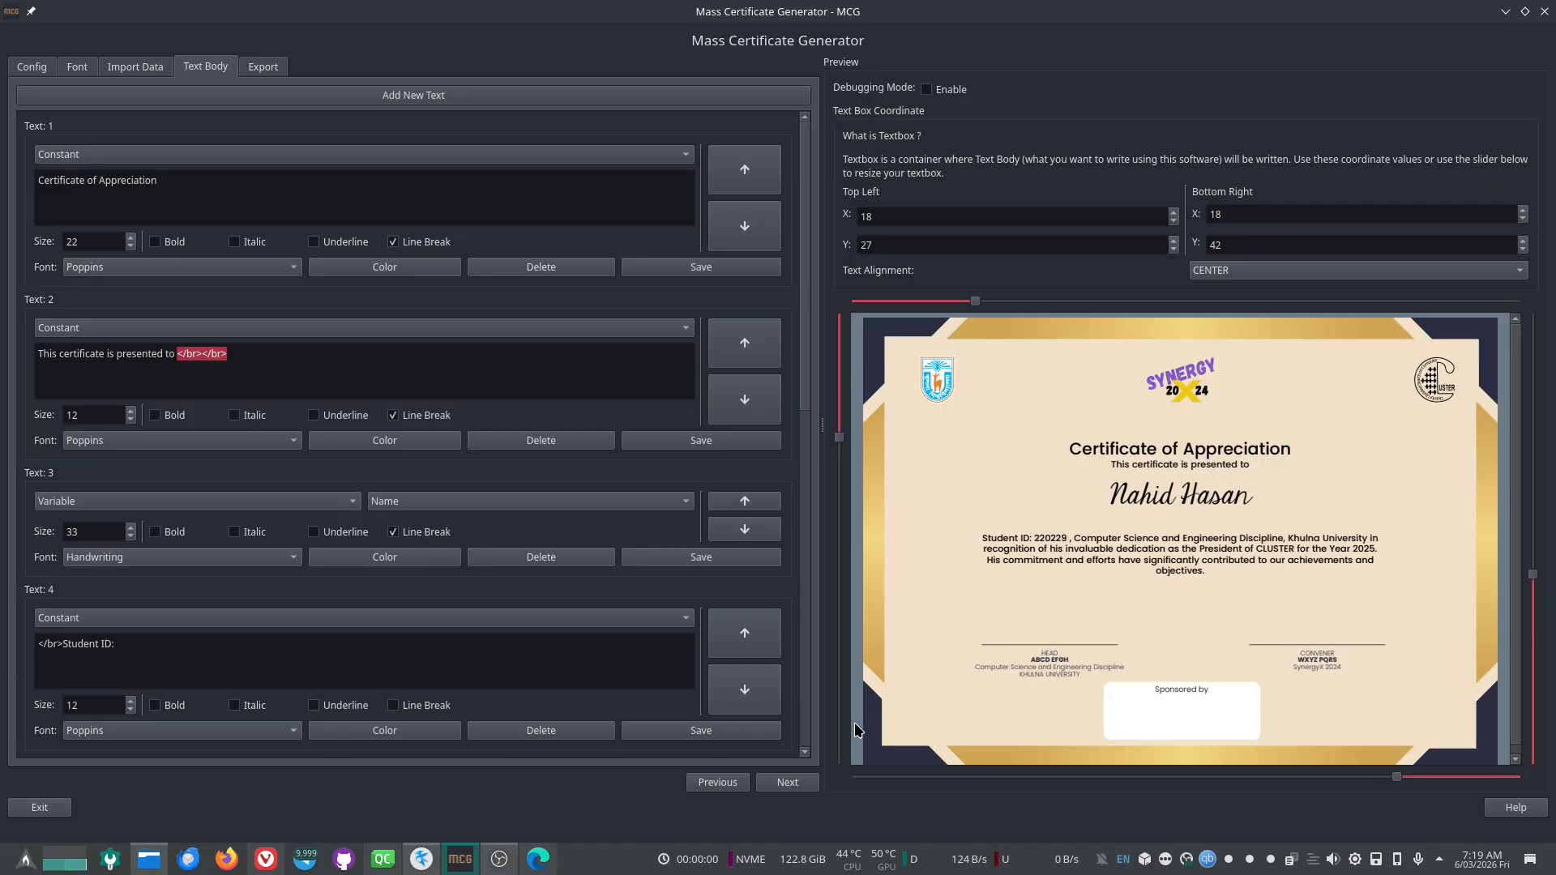
click(750, 736)
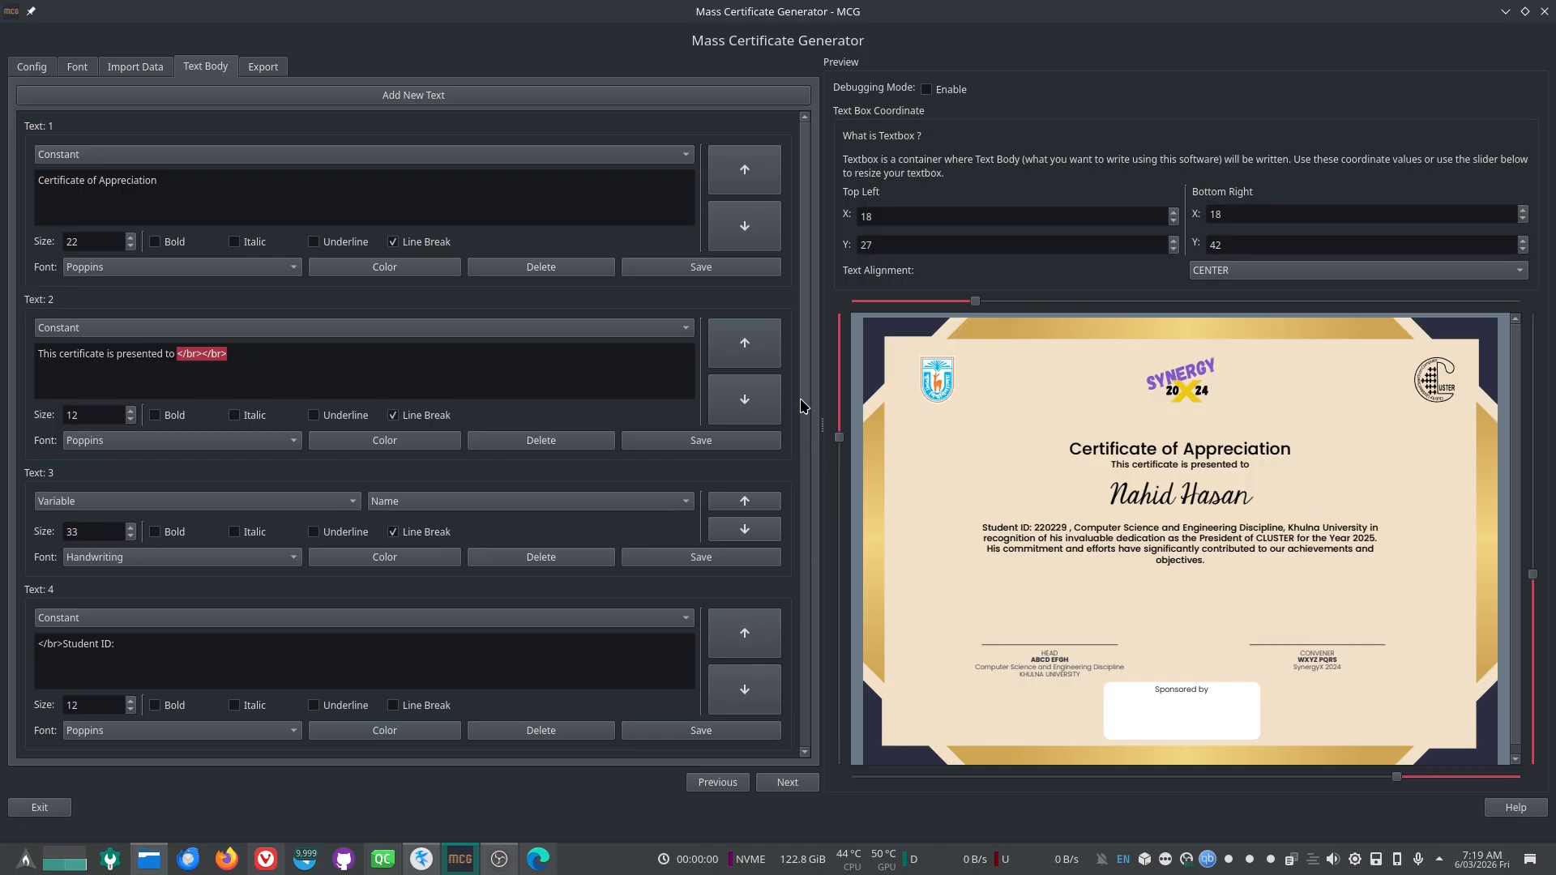
Step: Set the Name variable block's text color to dark red #550000 and save it
scroll(806, 430, down, 2)
scroll(804, 417, up, 2)
click(399, 559)
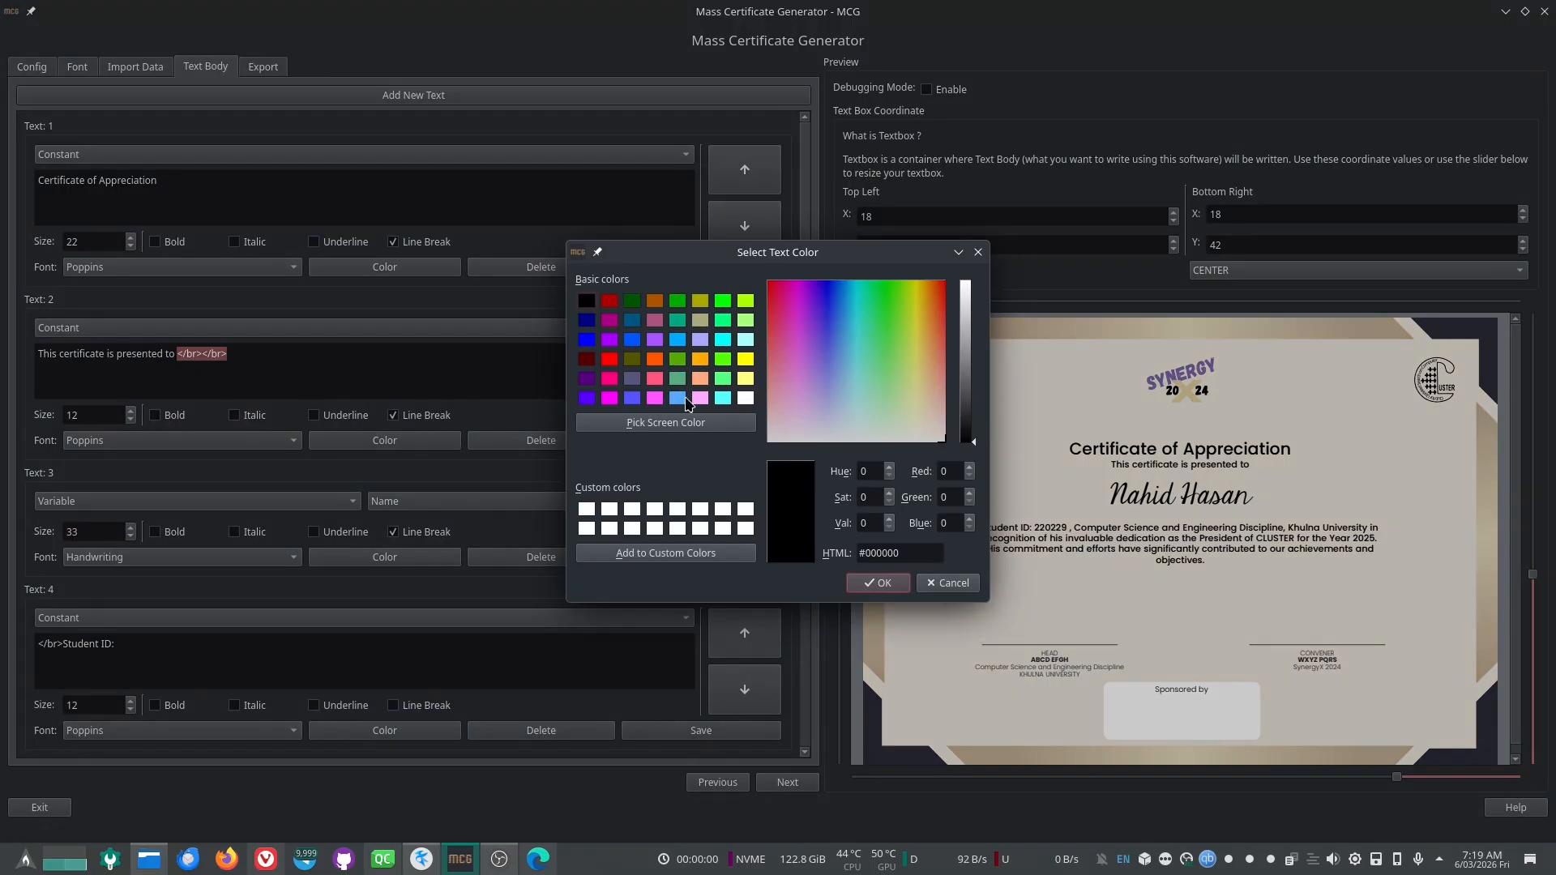
click(586, 359)
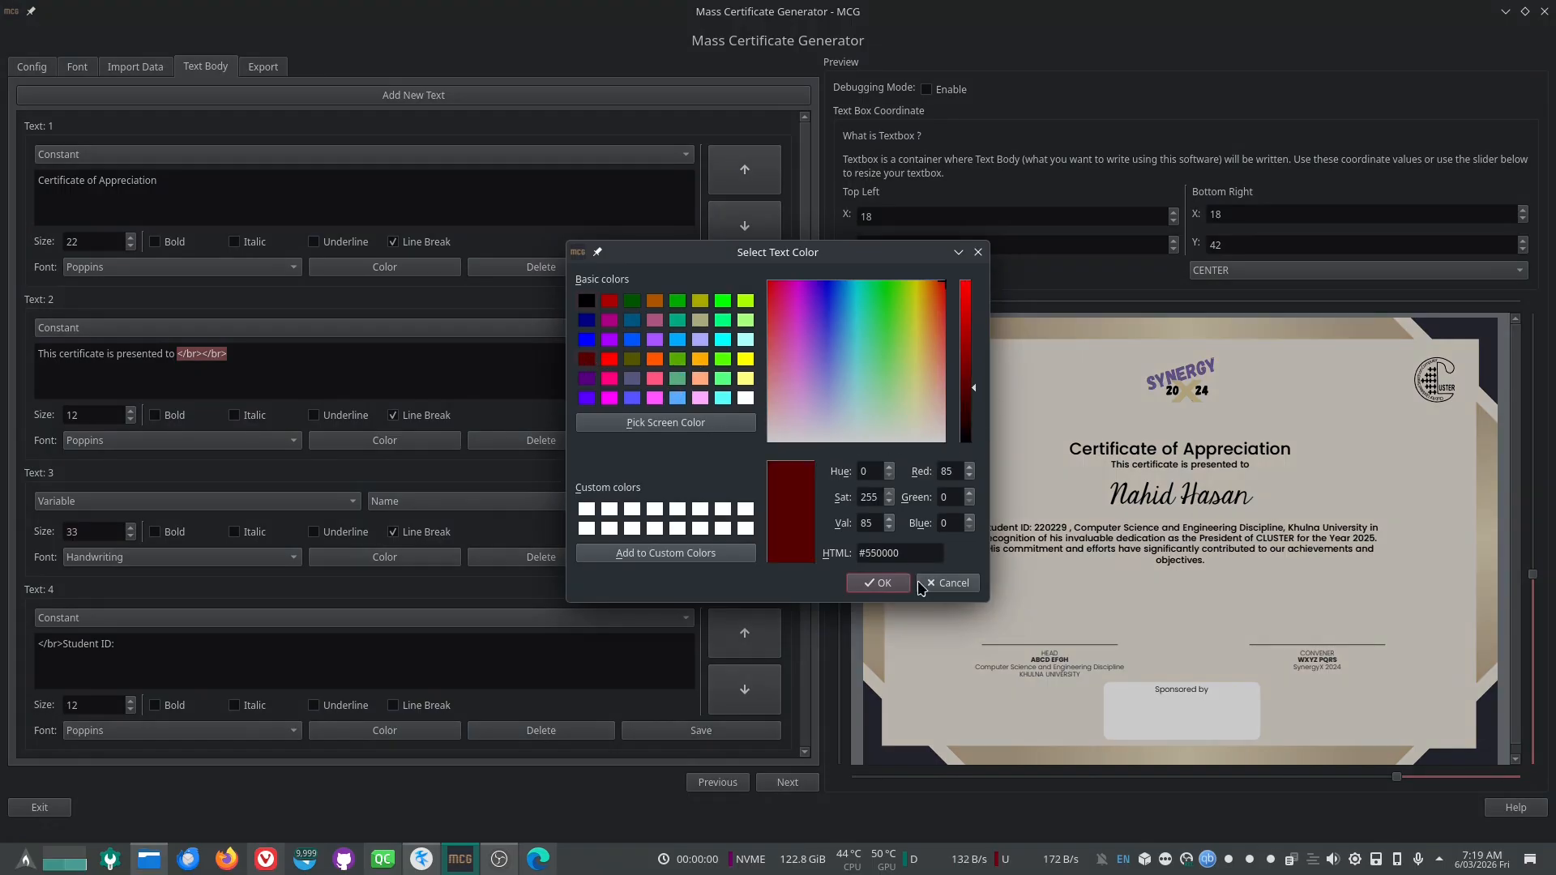
click(885, 583)
click(731, 557)
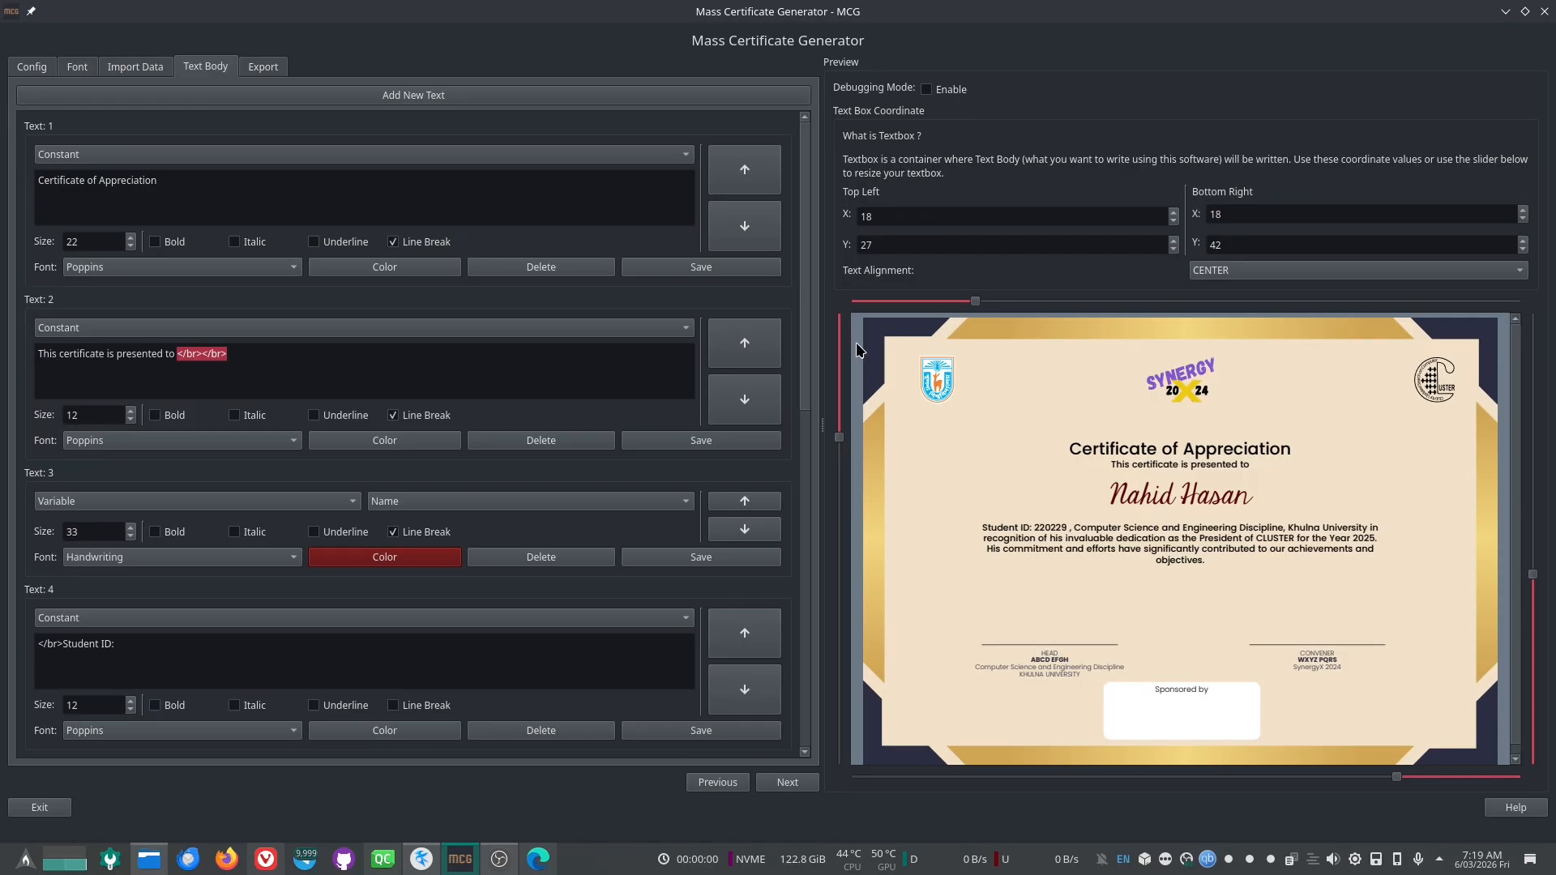
Step: Set the "Certificate of Appreciation" block to size 30 and dark blue #00005d, and save it
click(100, 242)
scroll(99, 243, up, 8)
click(393, 272)
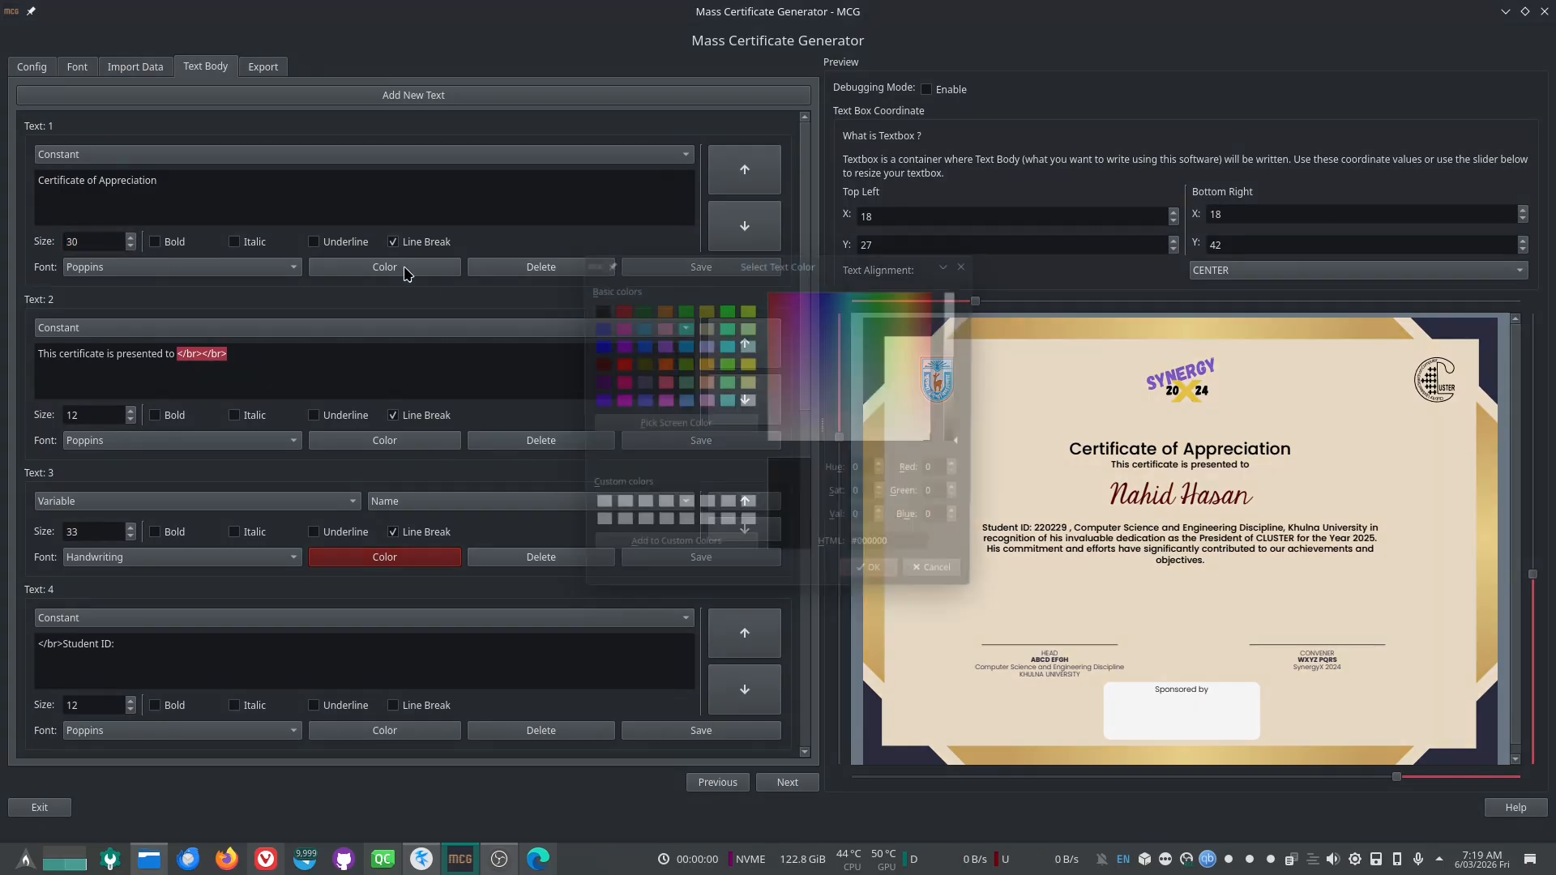
click(586, 320)
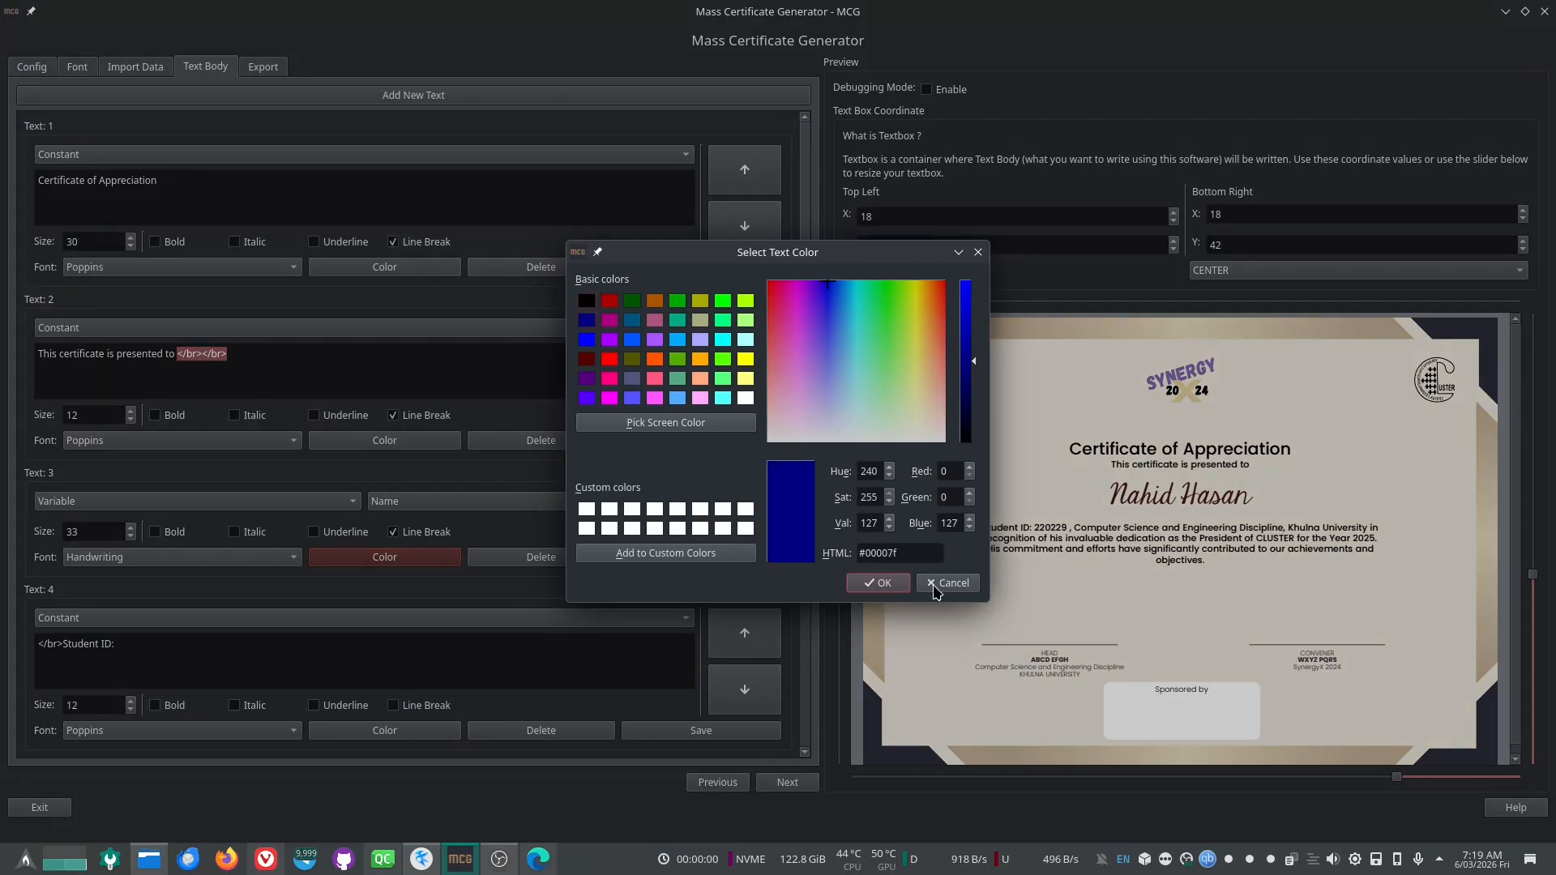
drag(975, 373, 975, 392)
click(880, 553)
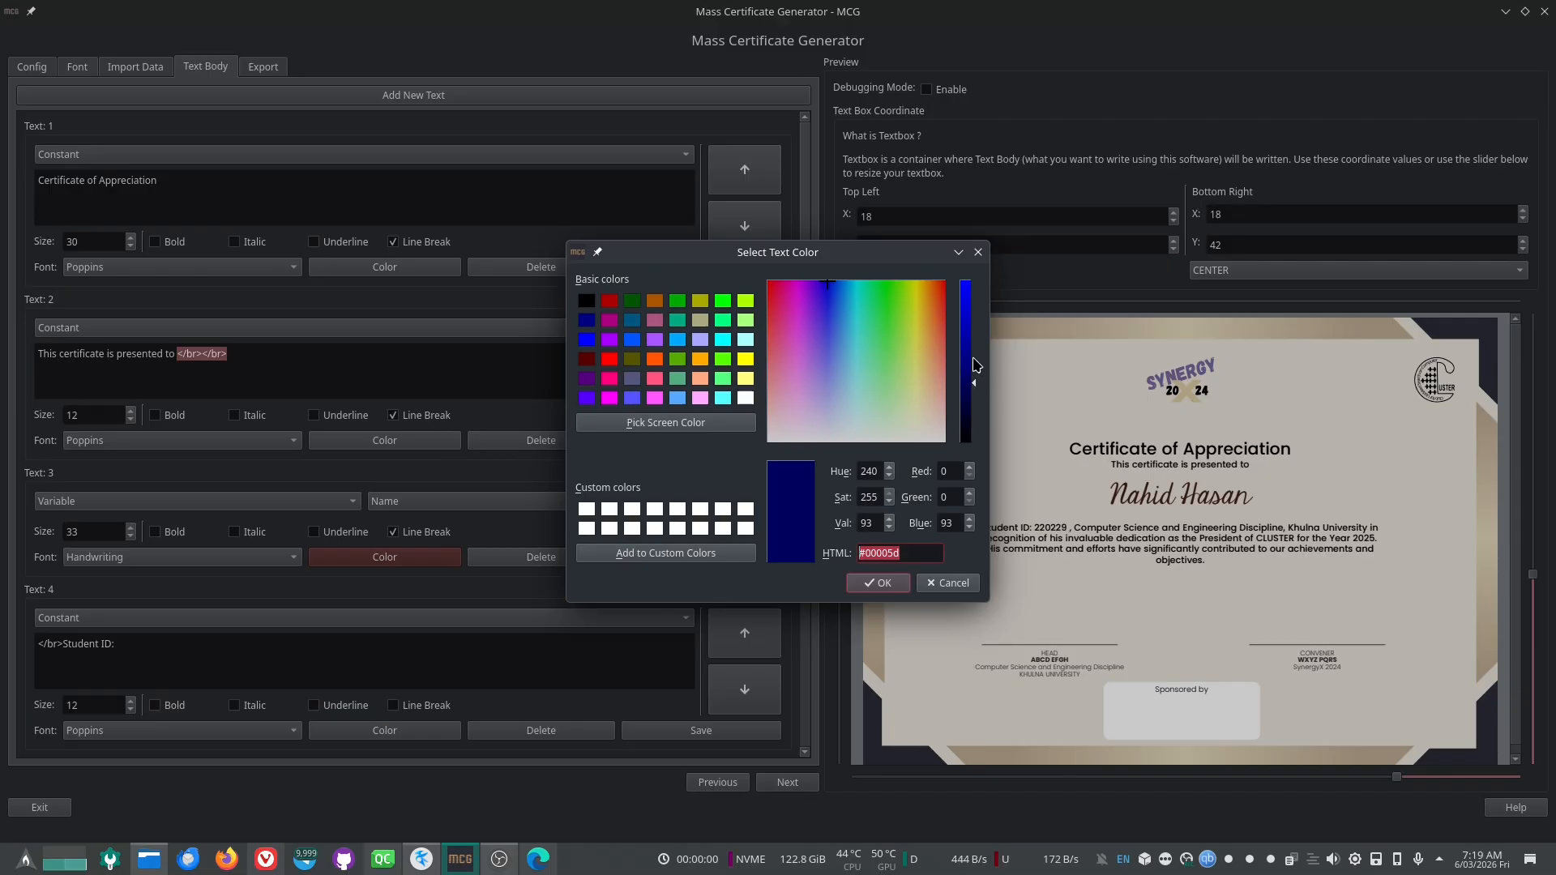
click(885, 582)
click(679, 268)
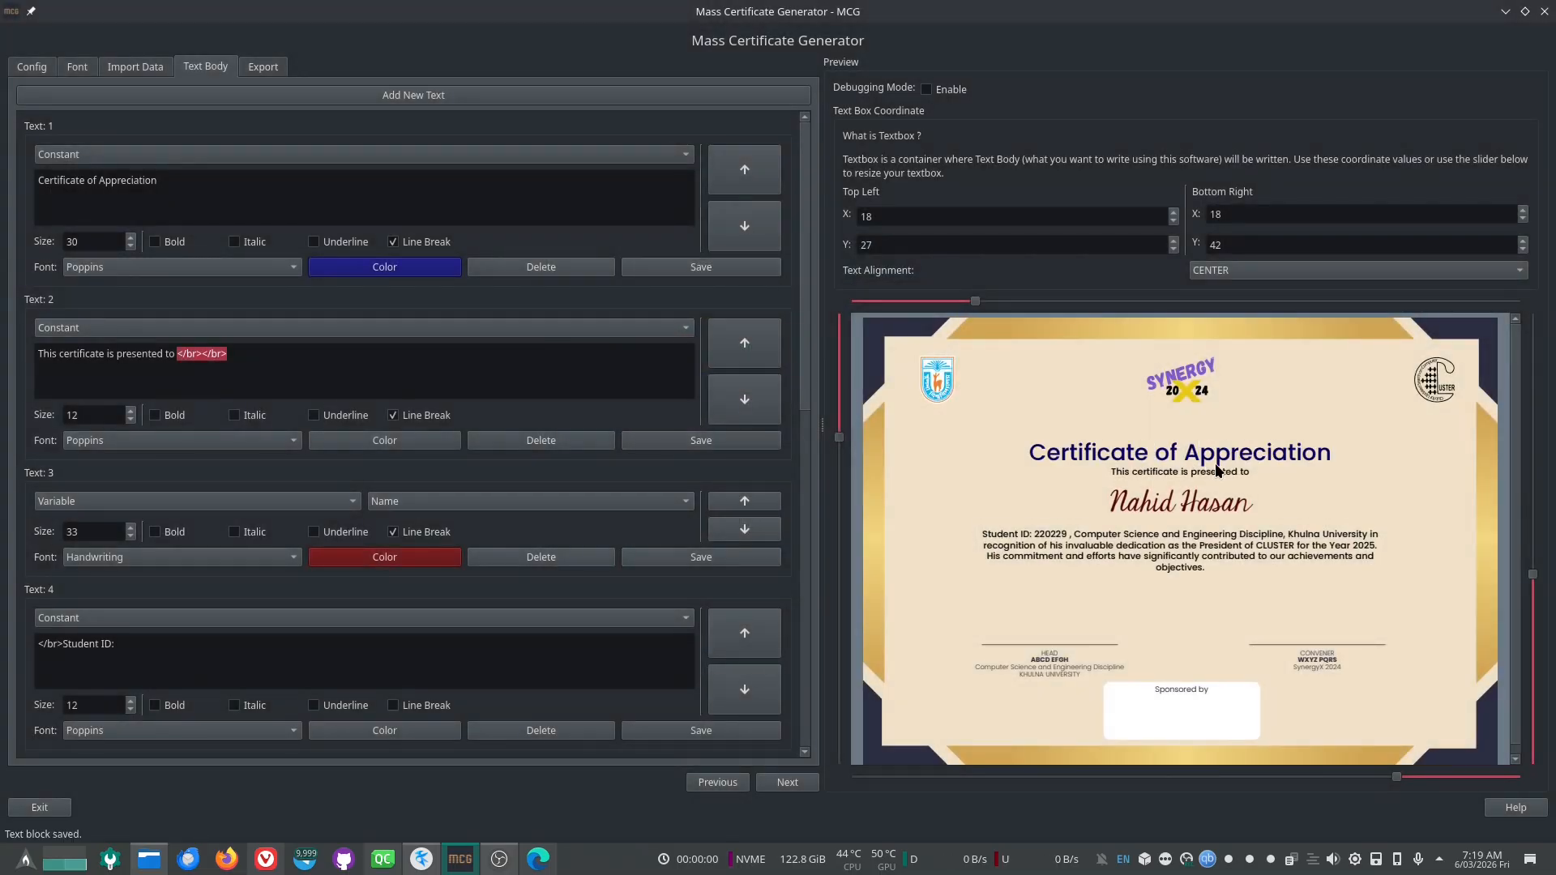
Step: Briefly enable debugging mode to check the text box outline around the certificate text, and disable it again
click(926, 90)
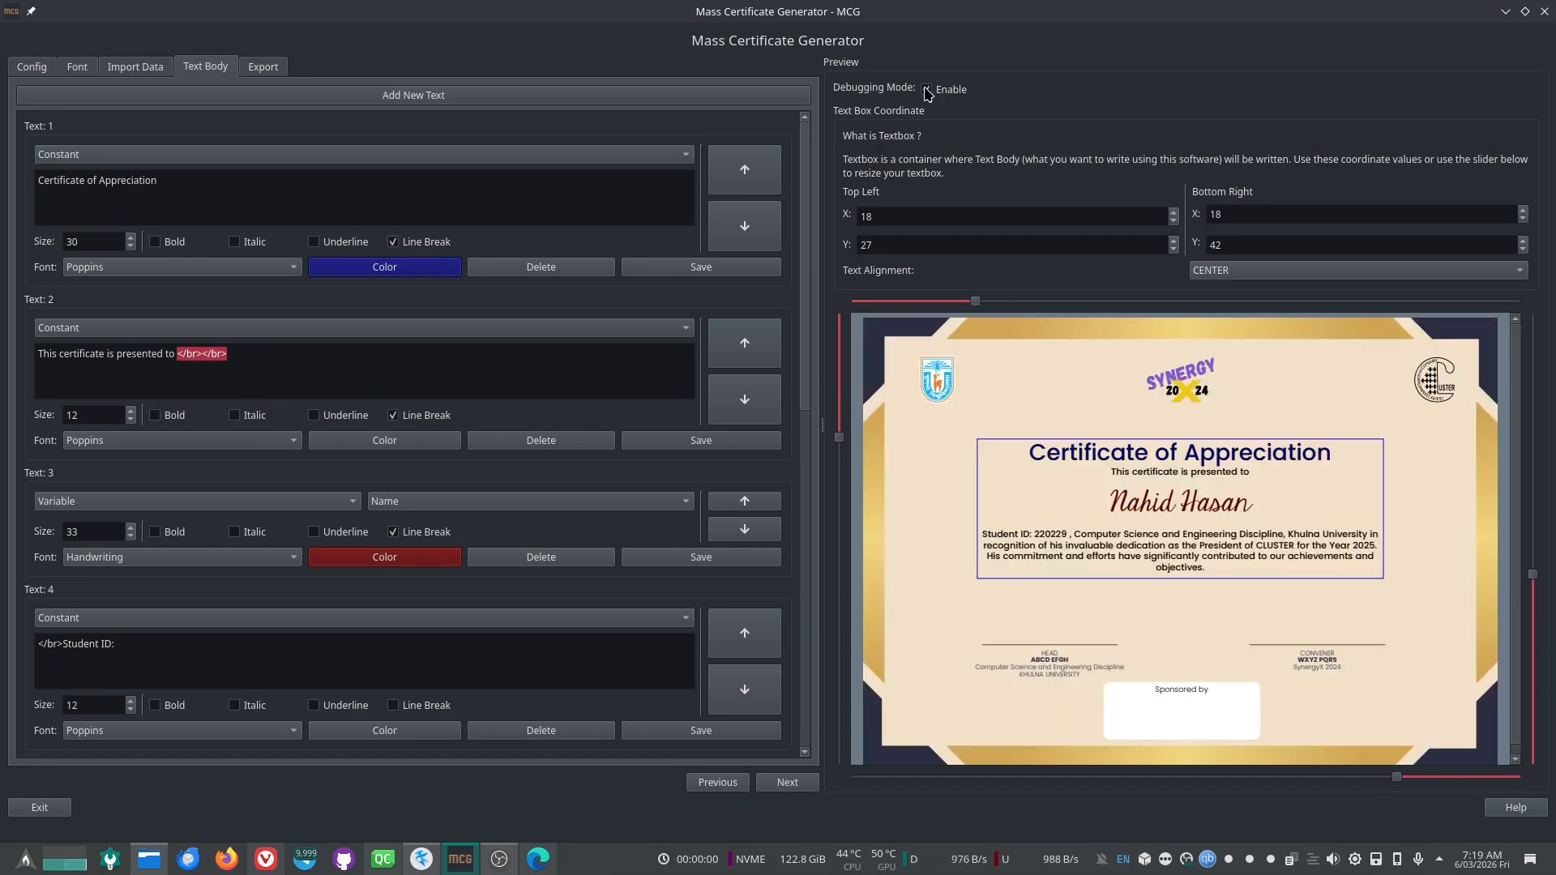
click(927, 89)
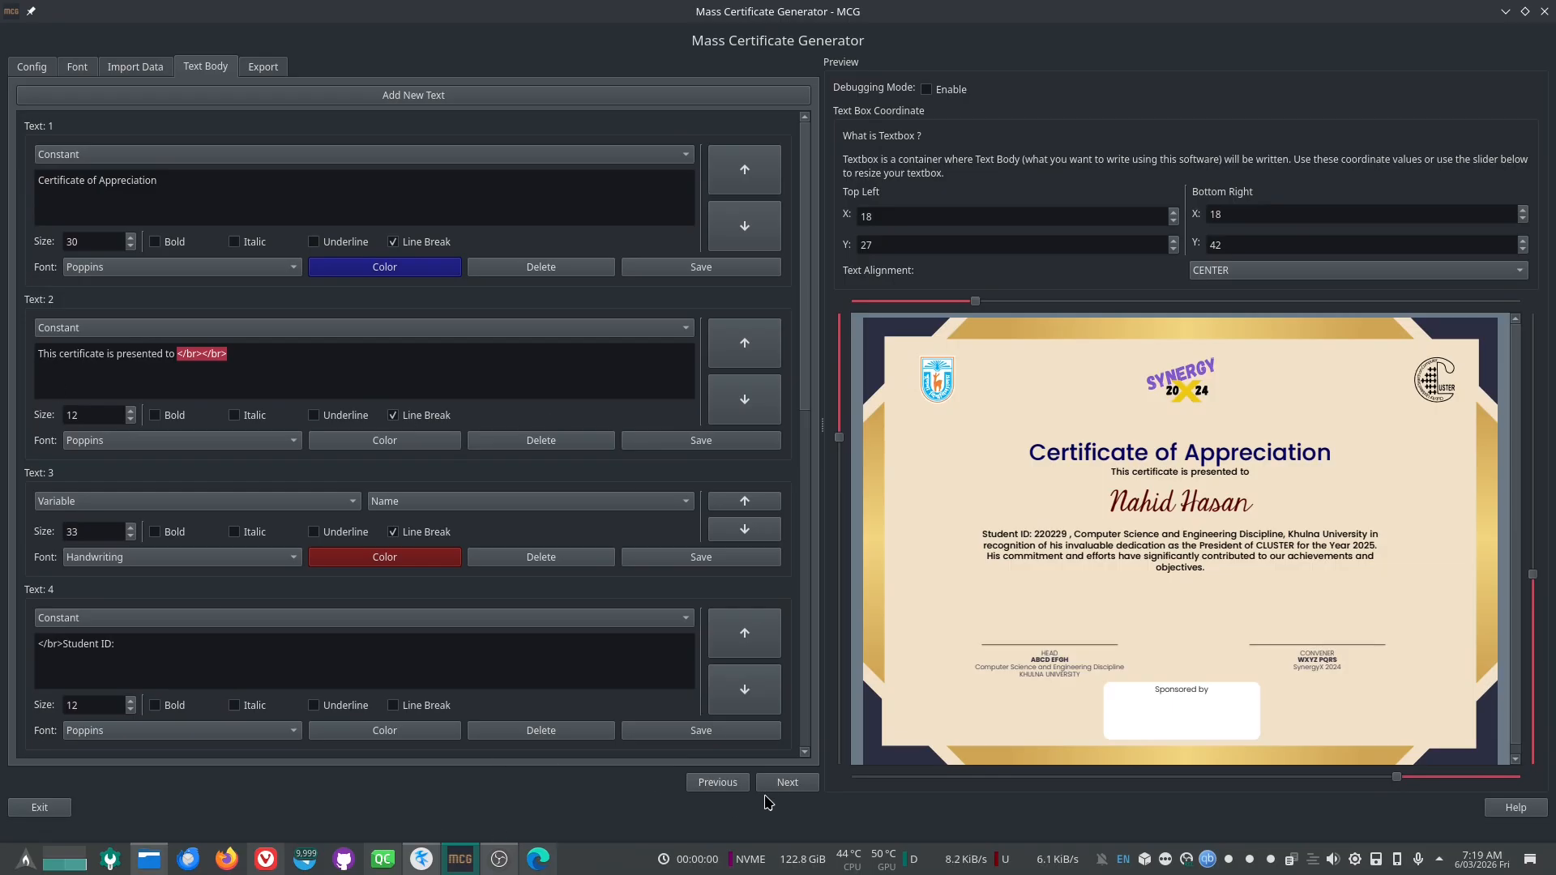
Step: Set the export folder to "output" inside the MassCertificateGenerator-MCG directory
click(788, 783)
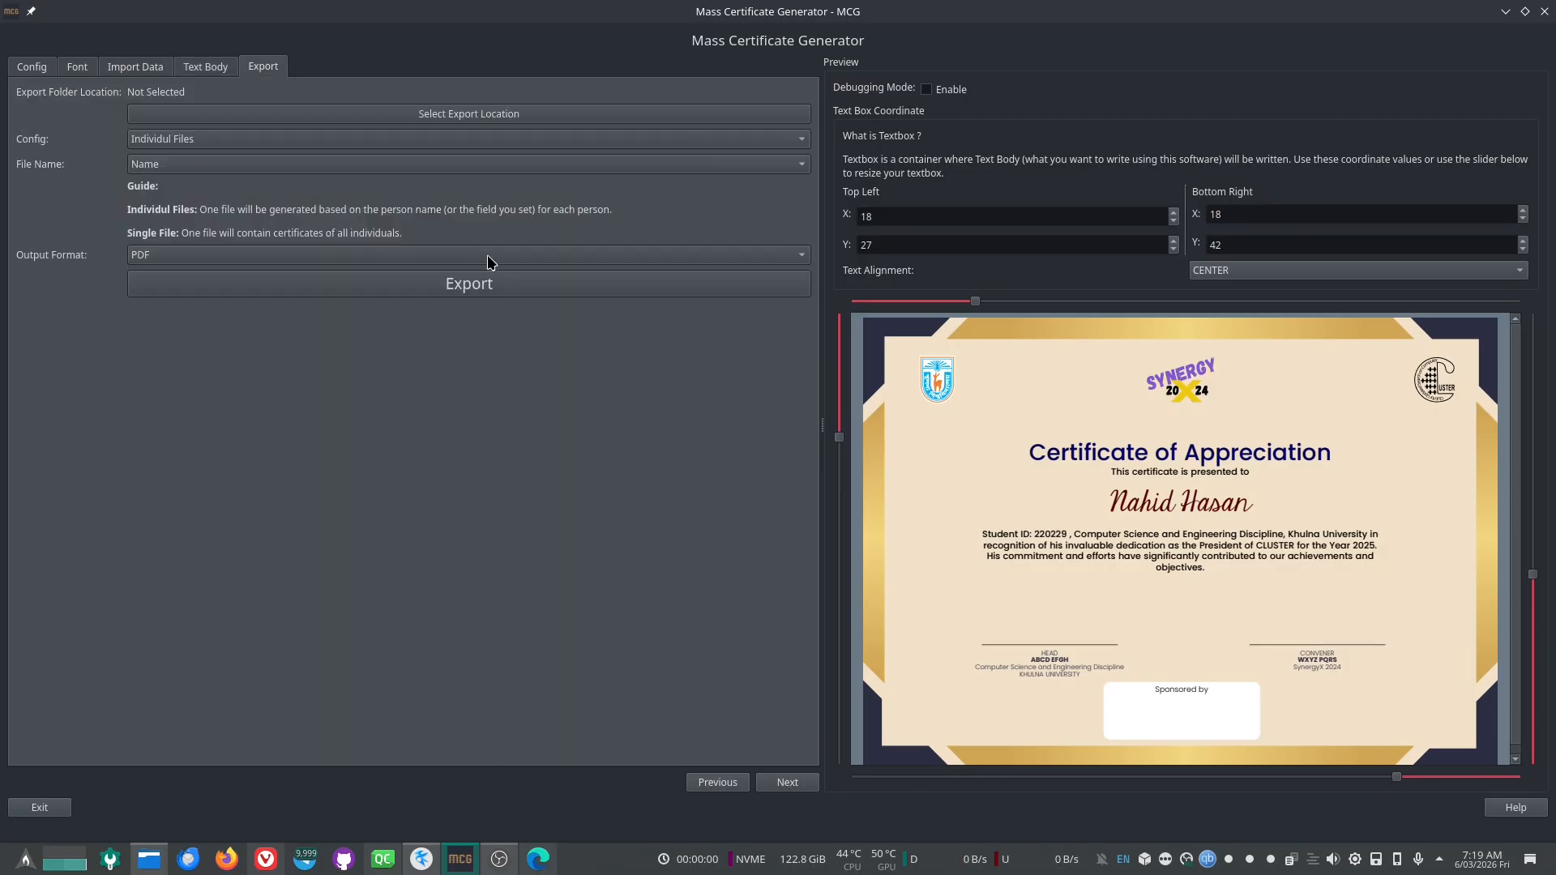
click(489, 114)
click(935, 286)
click(936, 285)
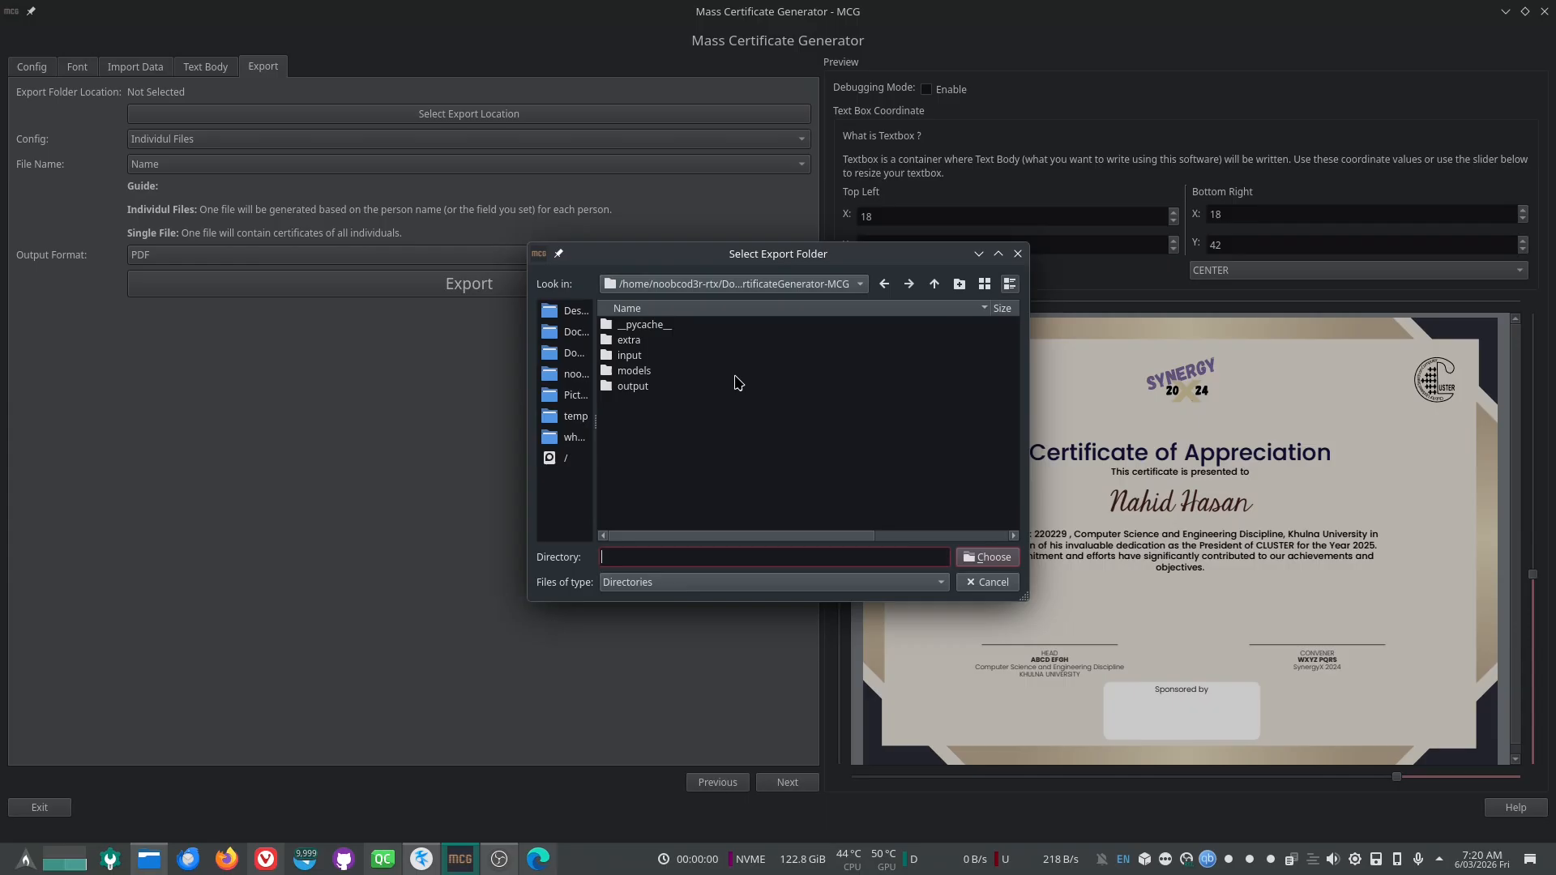
click(647, 388)
click(988, 558)
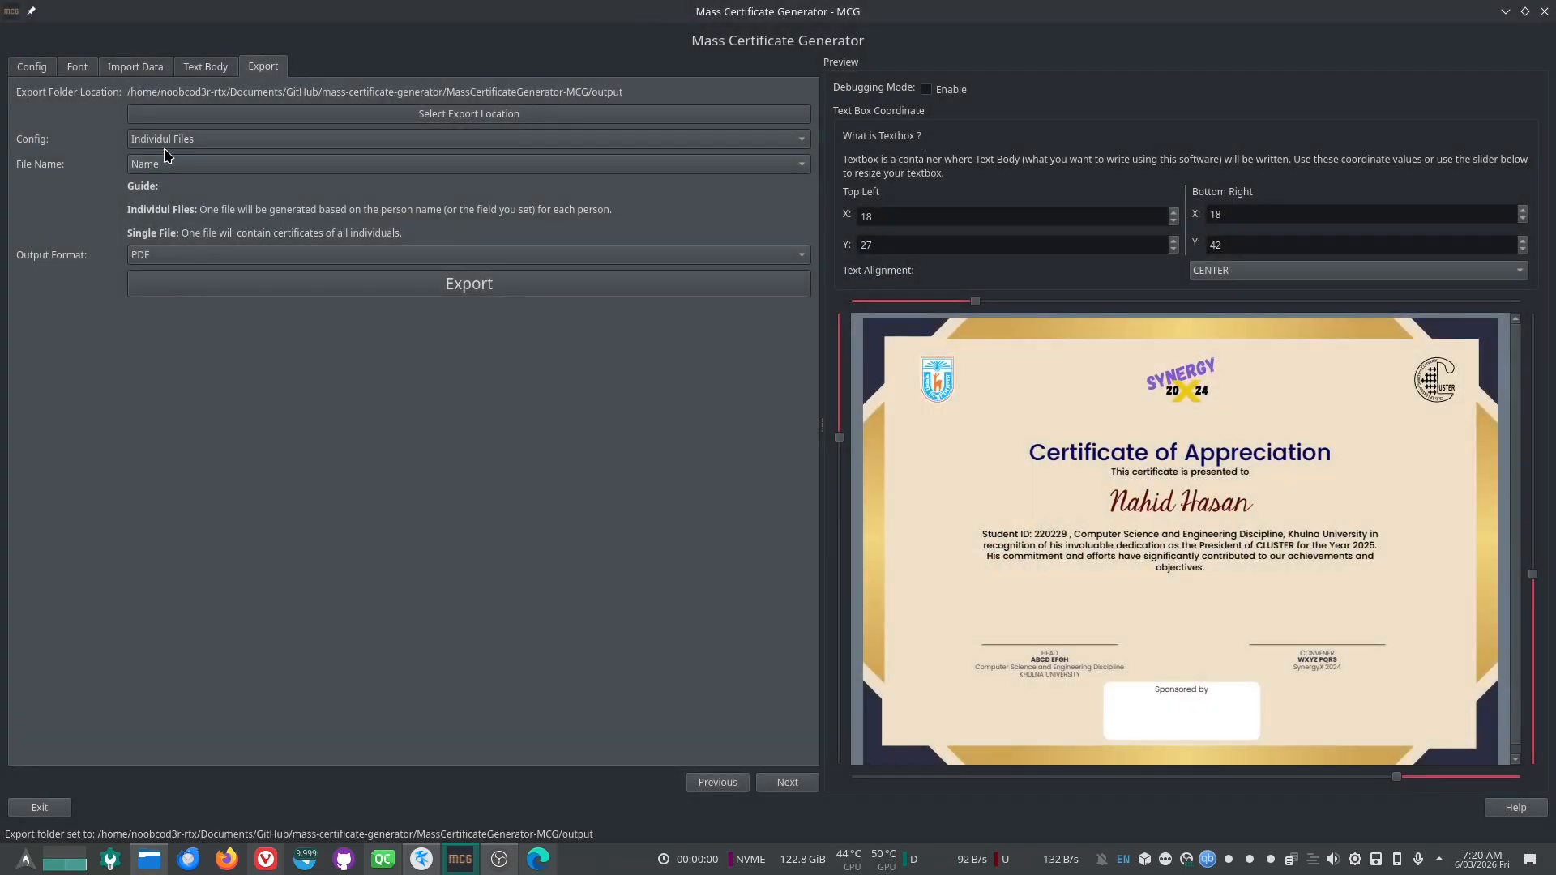
Step: Export the certificates as individual PDF files named by the Name field
click(175, 146)
click(191, 143)
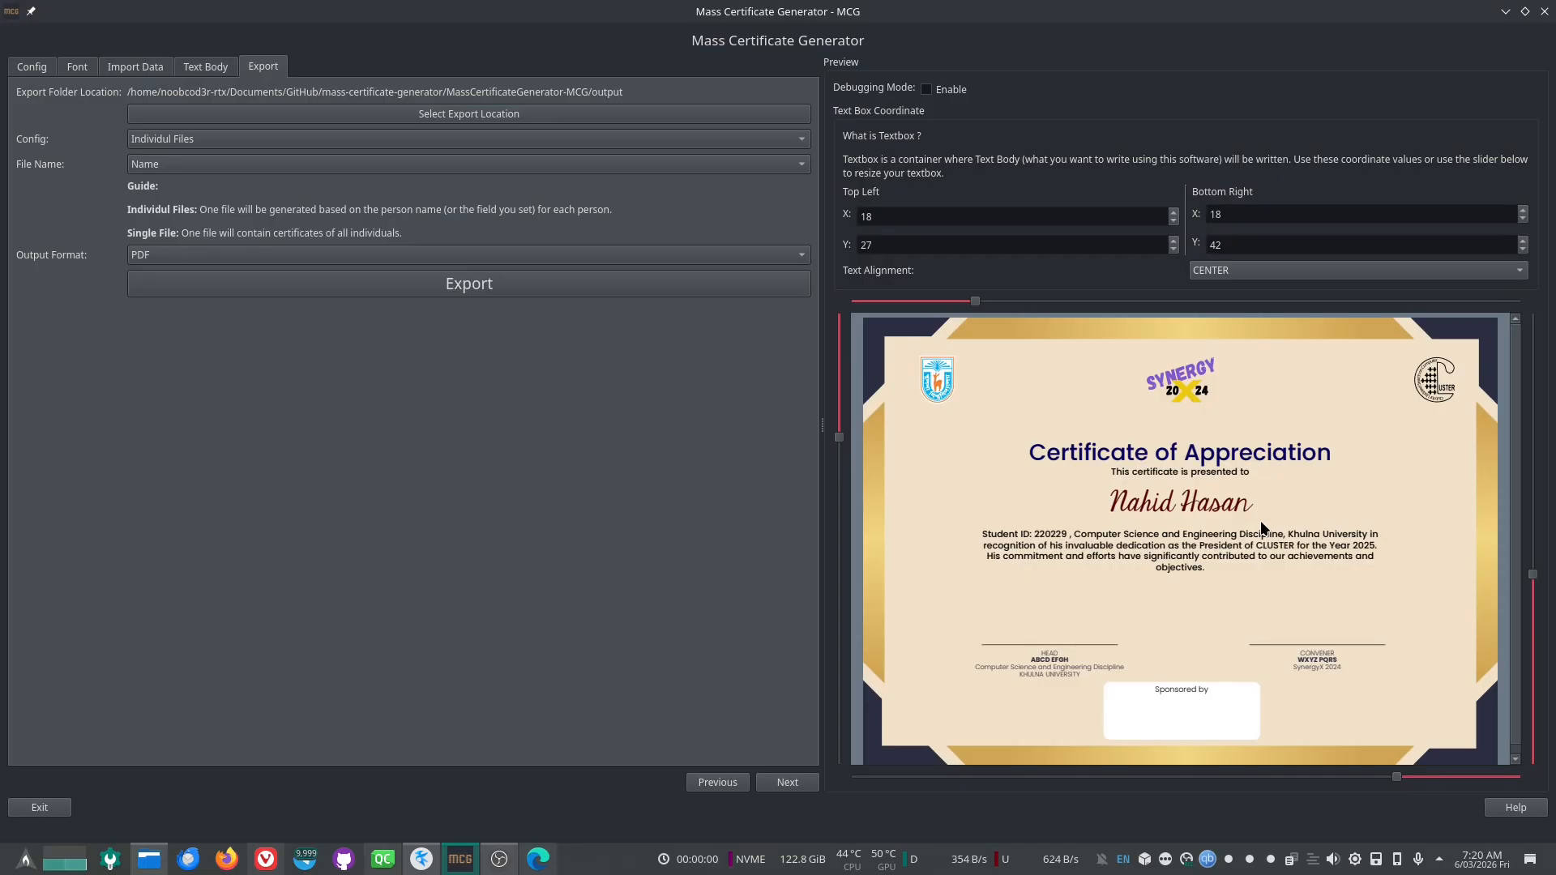
click(145, 255)
click(146, 254)
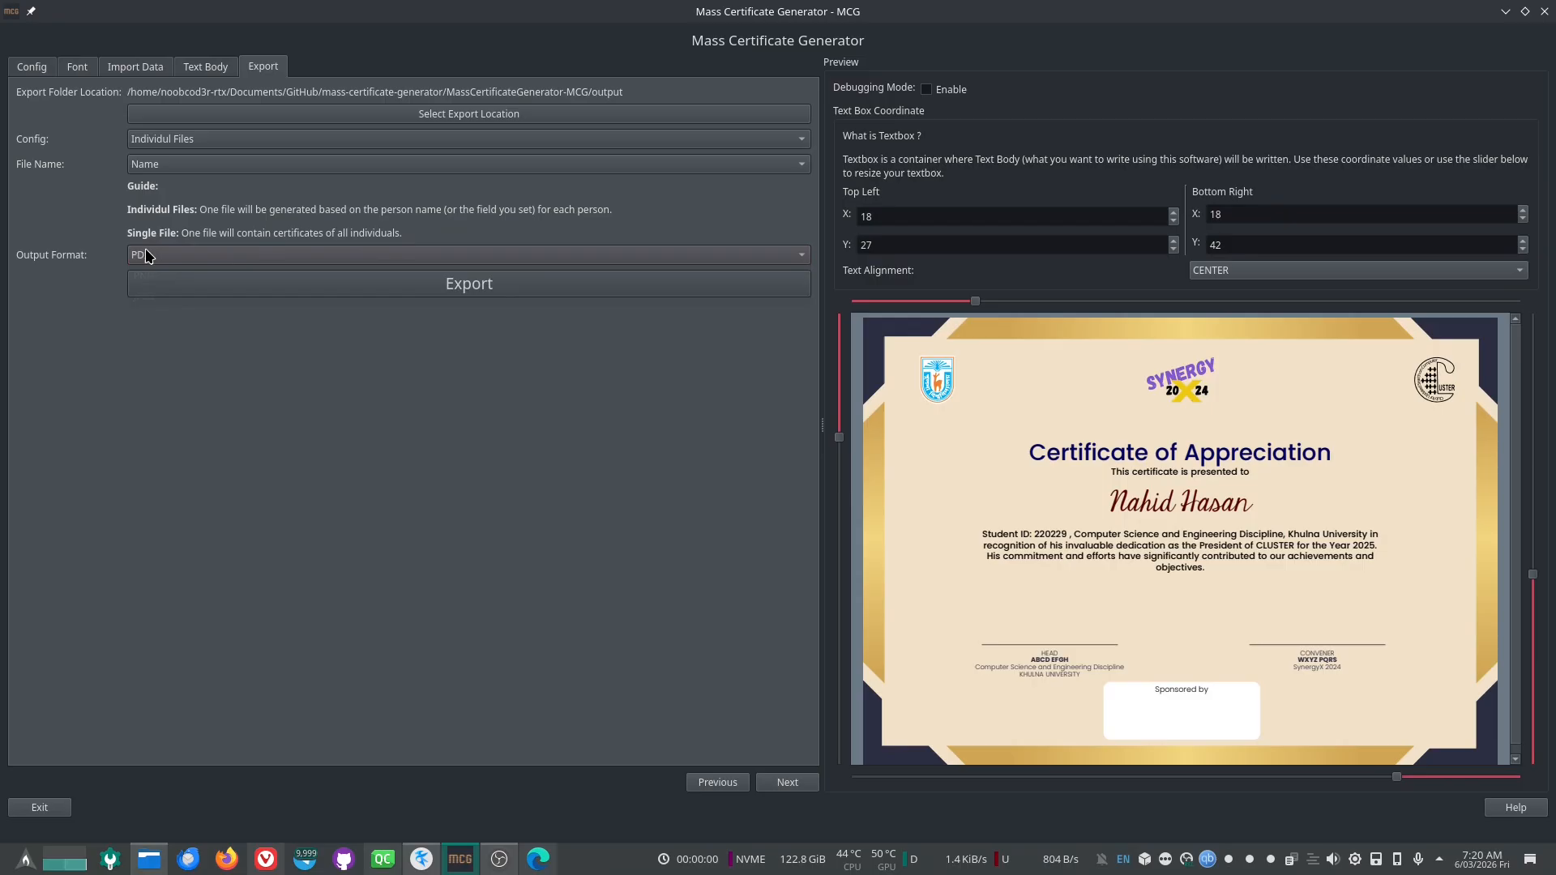
click(476, 287)
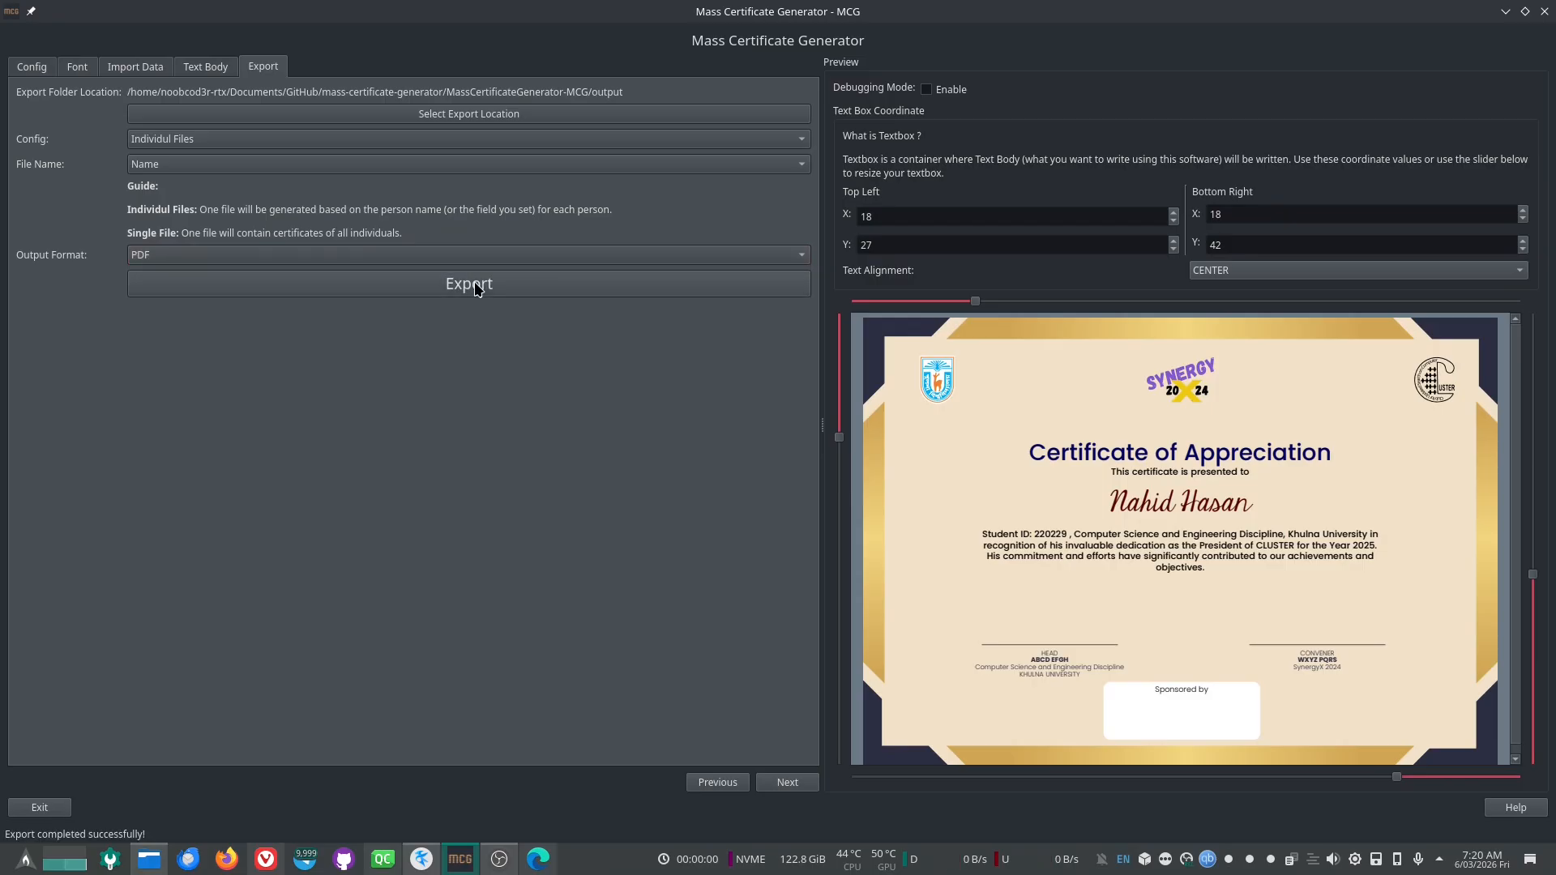
Step: Place the generator beside the Dolphin file manager and open the MassCertificateGenerator-MCG "output" folder there
double_click(746, 6)
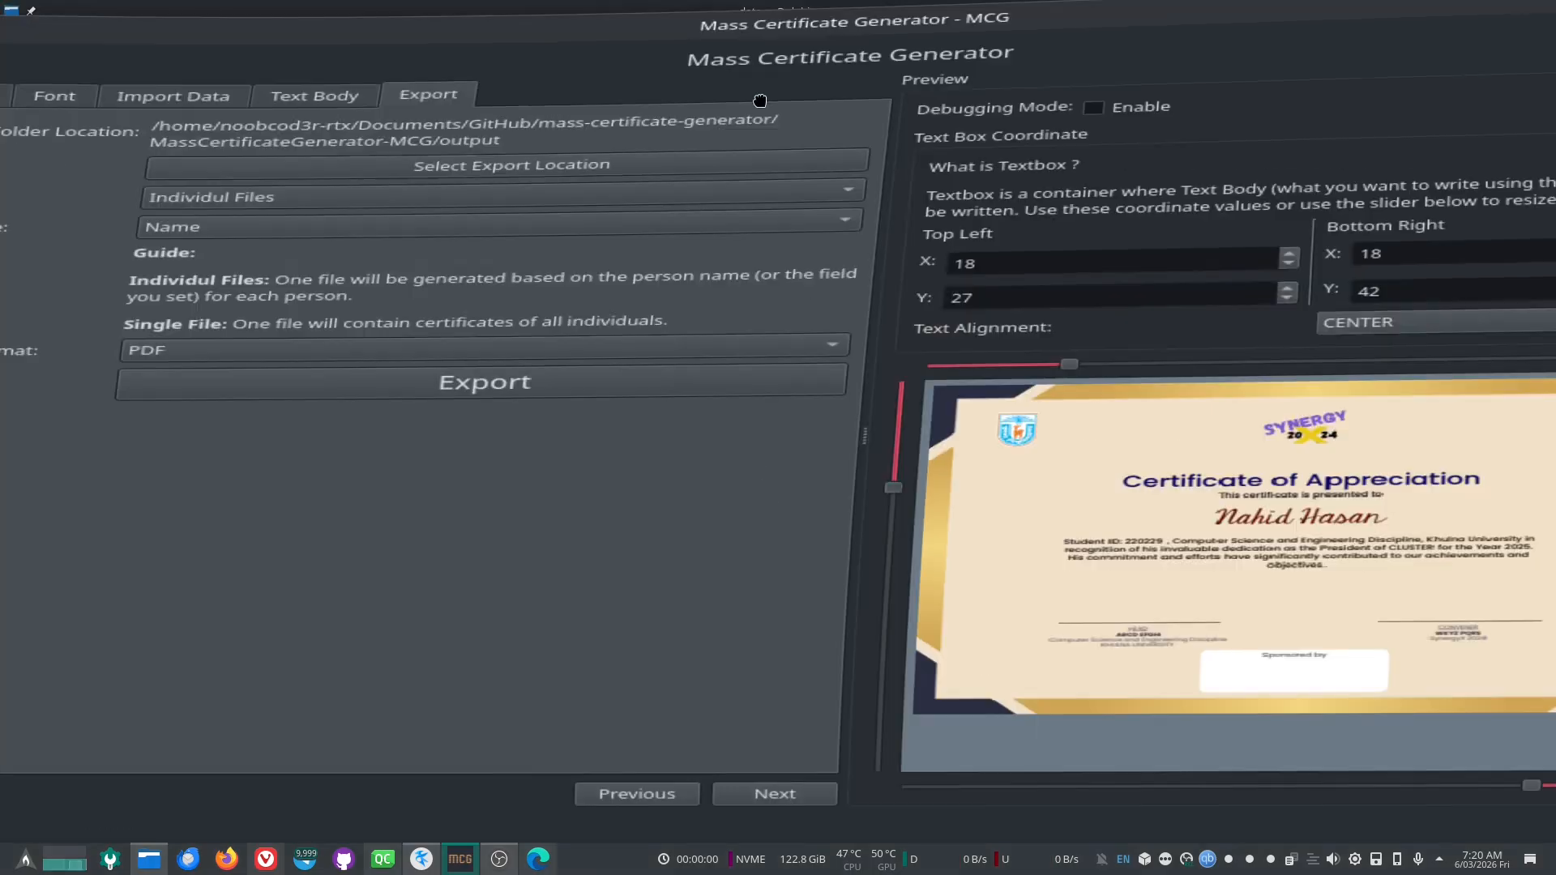
drag(846, 471, 957, 442)
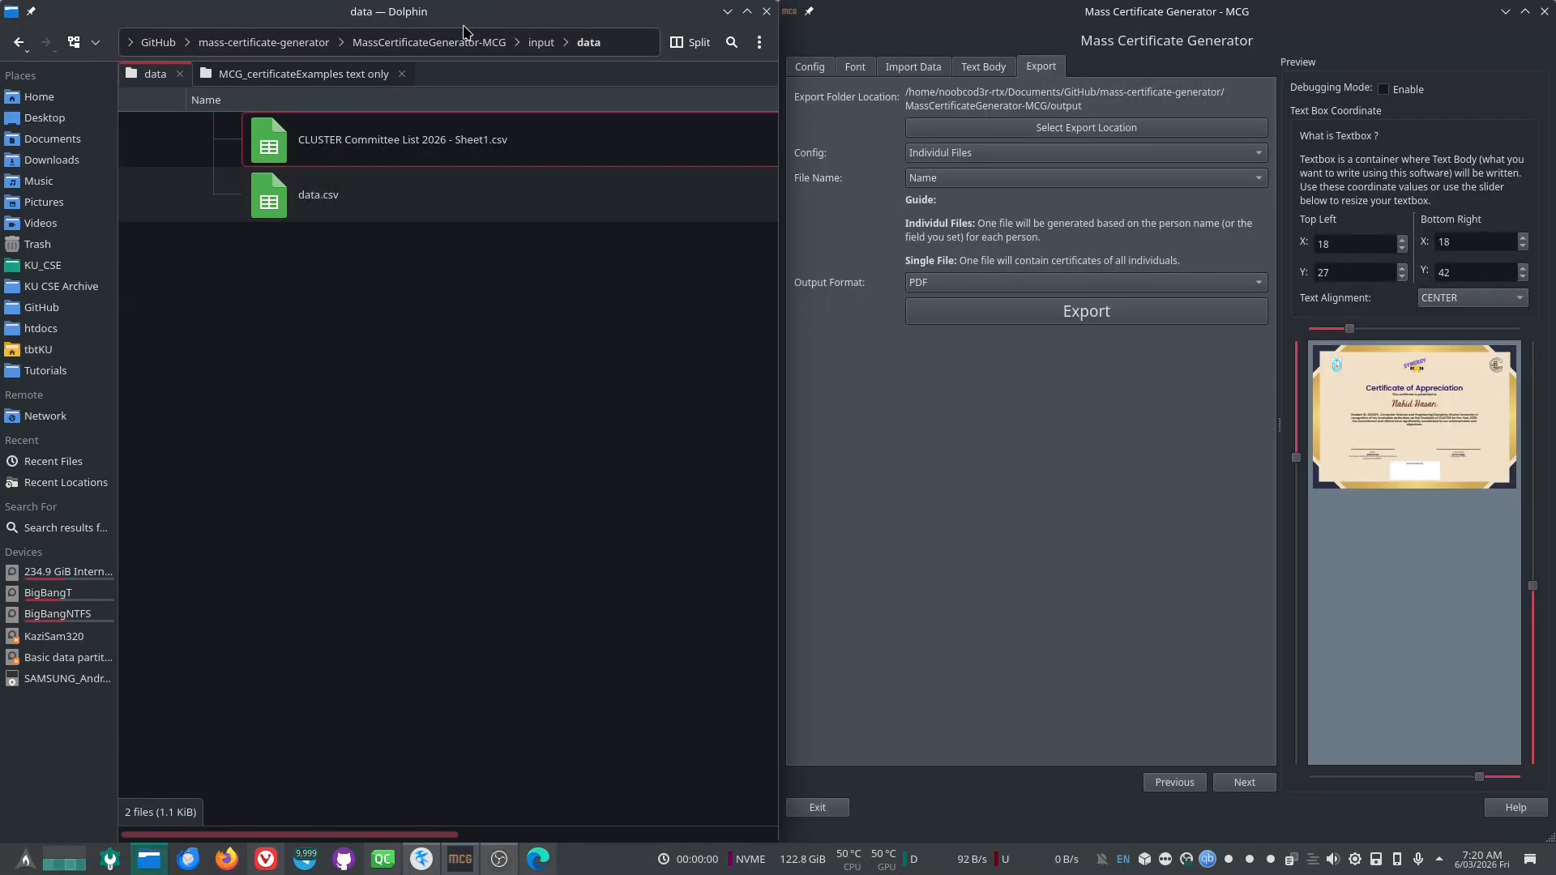
click(501, 42)
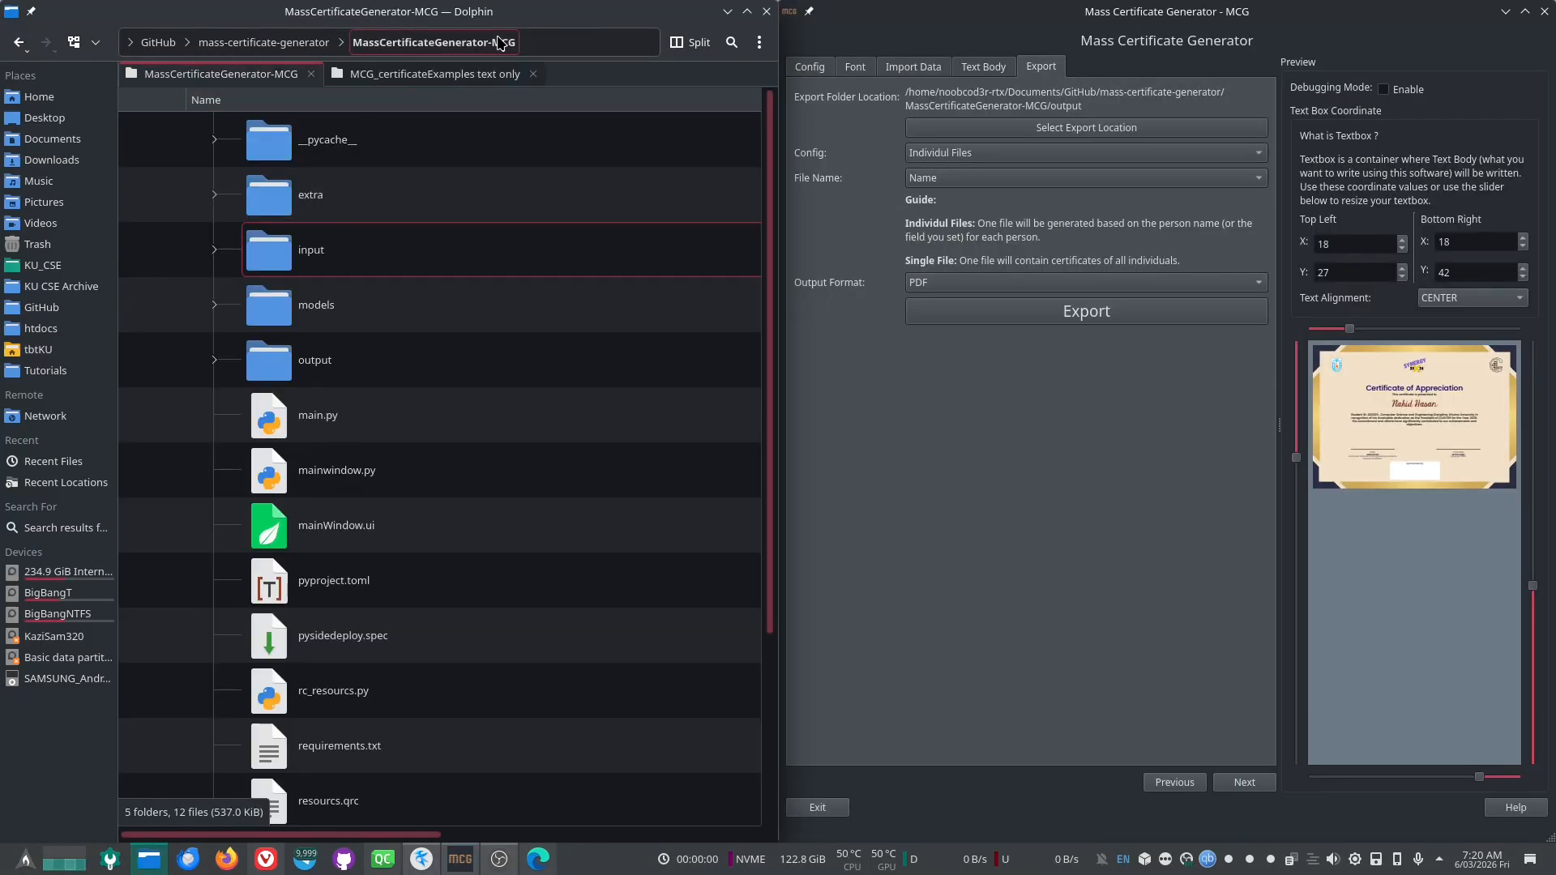
click(373, 360)
Step: Browse the exported PDFs, examine the recipient's name and student ID in the first one, and place the viewer beside the file list
mouse_move(335, 230)
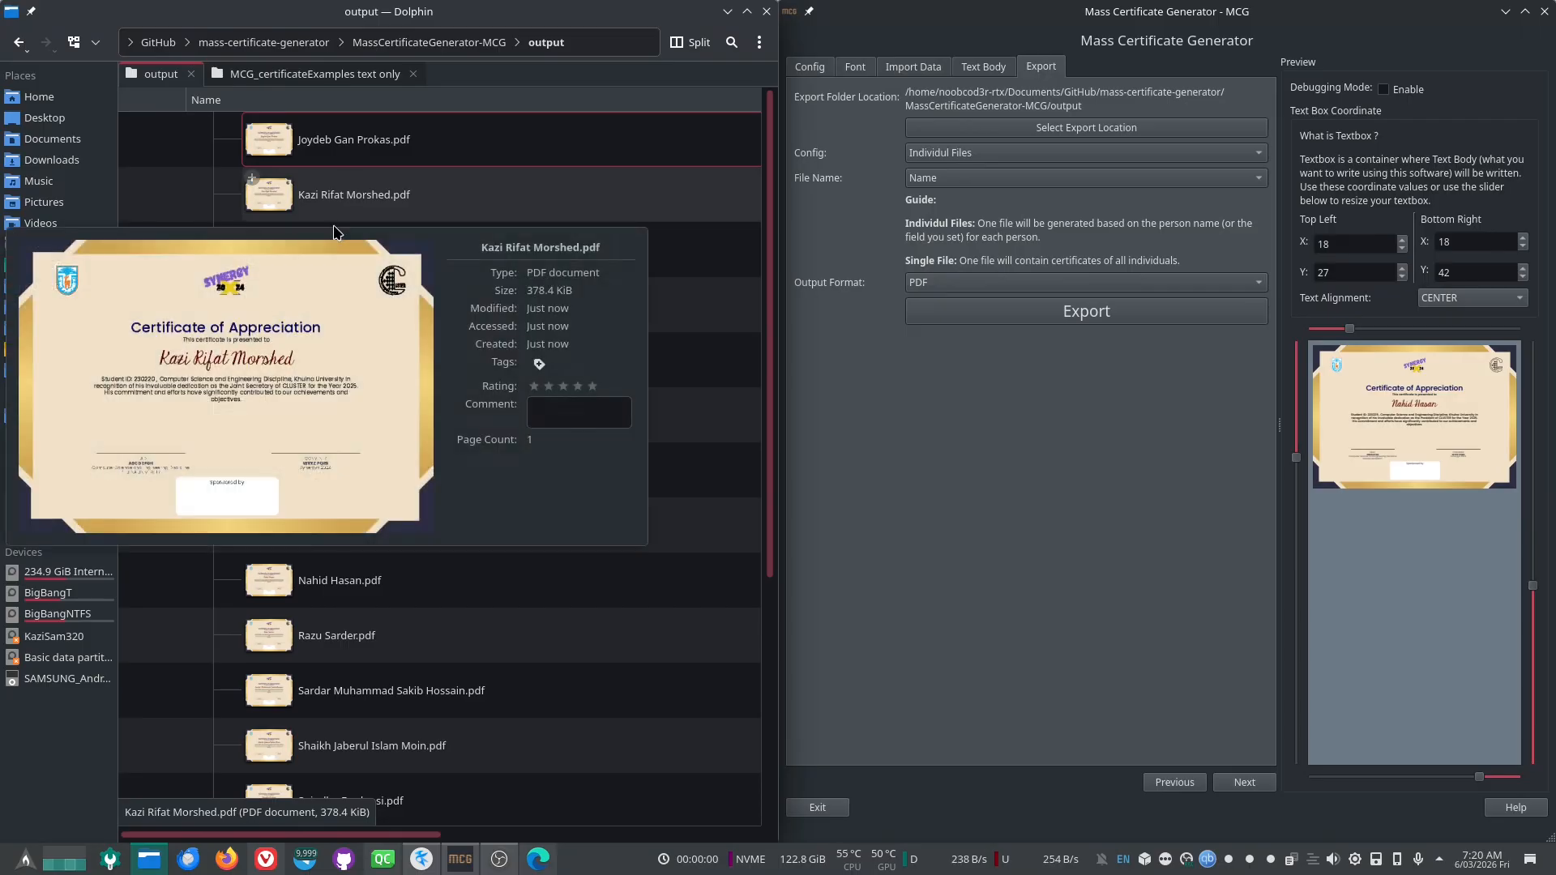
scroll(173, 268, down, 5)
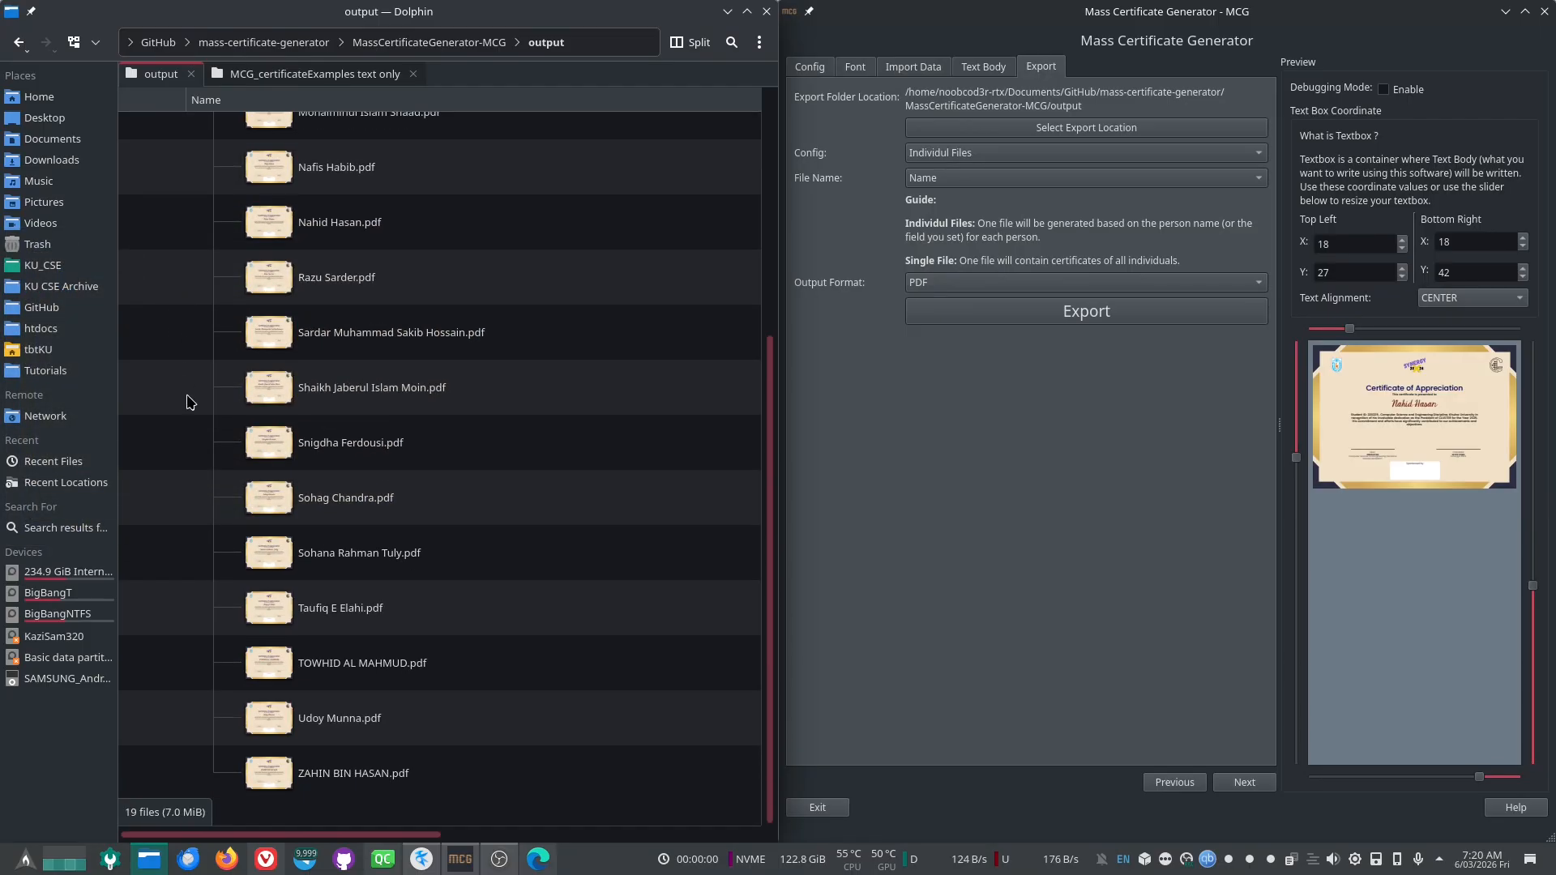
scroll(188, 403, up, 5)
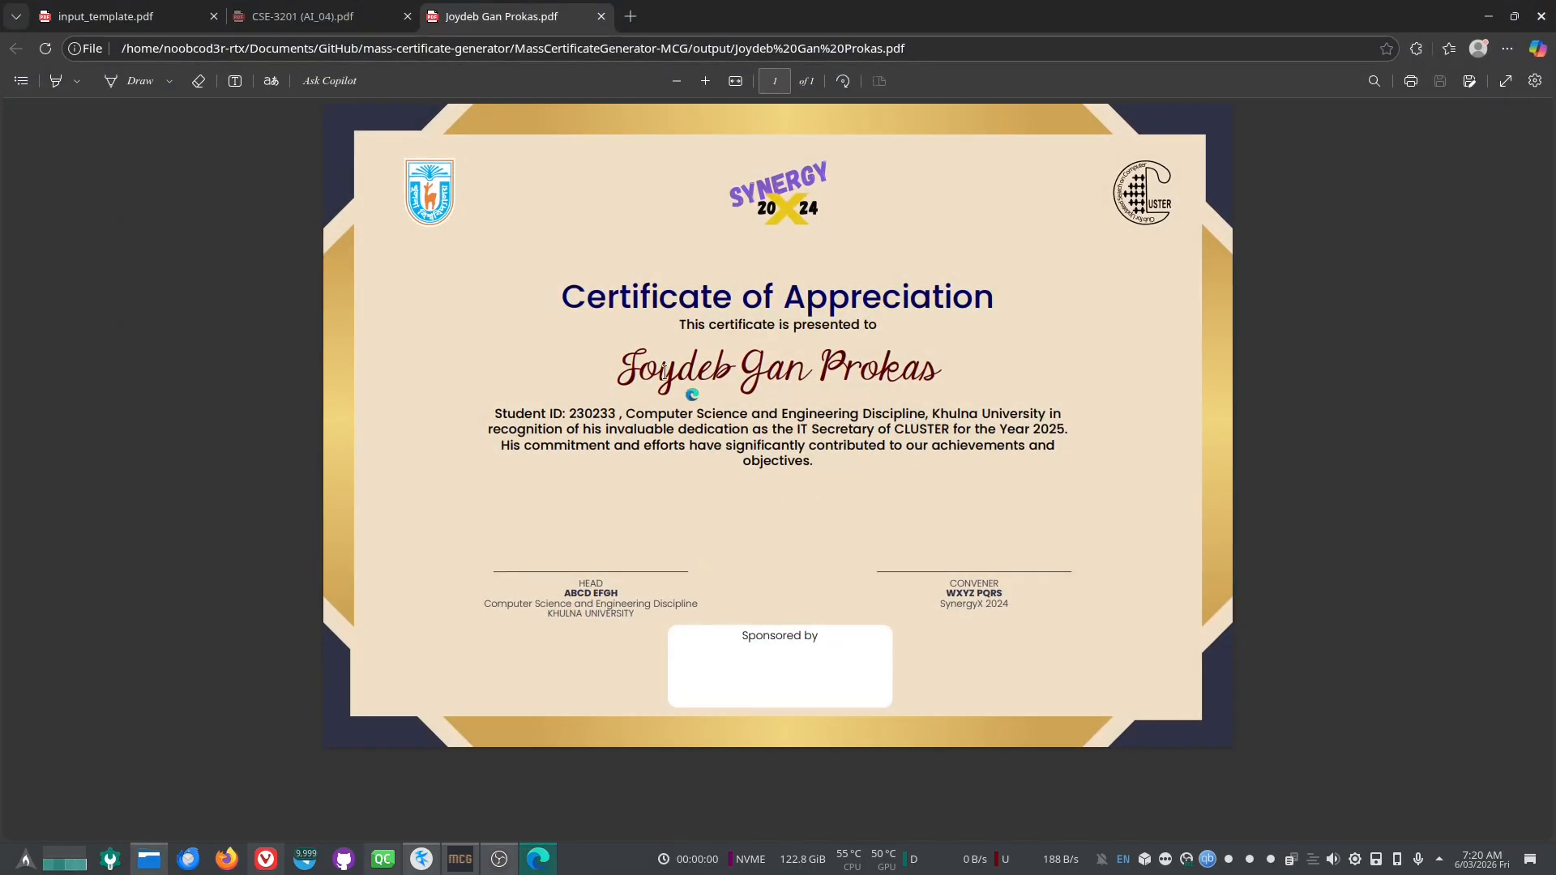
drag(673, 368, 859, 472)
click(588, 414)
drag(578, 415, 651, 415)
drag(807, 17, 1552, 298)
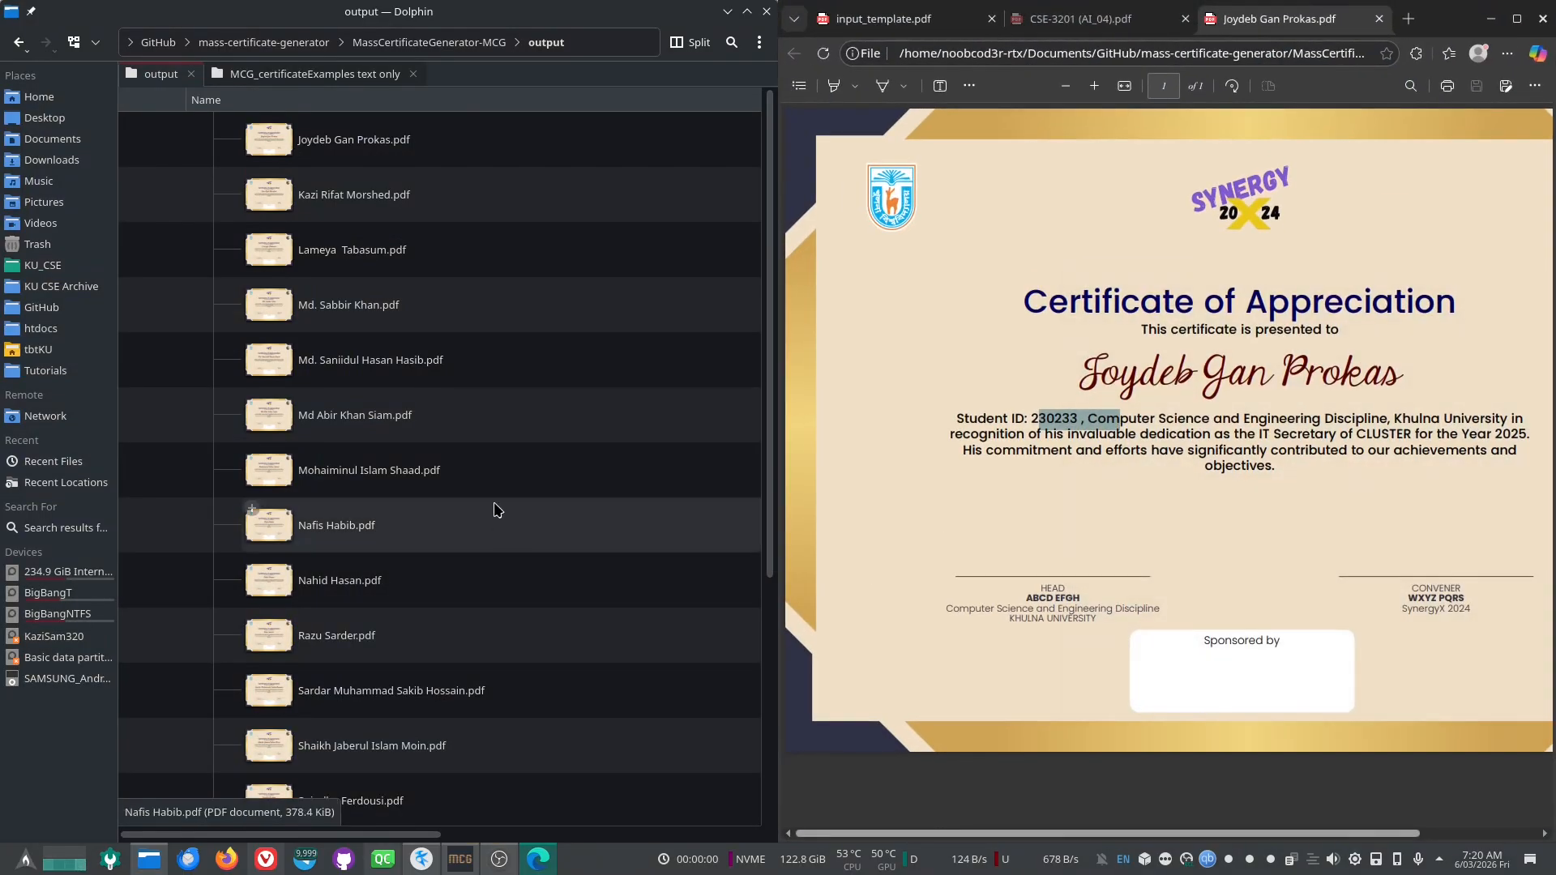
Step: Open the fourth exported certificate to check its text, look through the remaining files, and minimize the PDF viewer
double_click(392, 306)
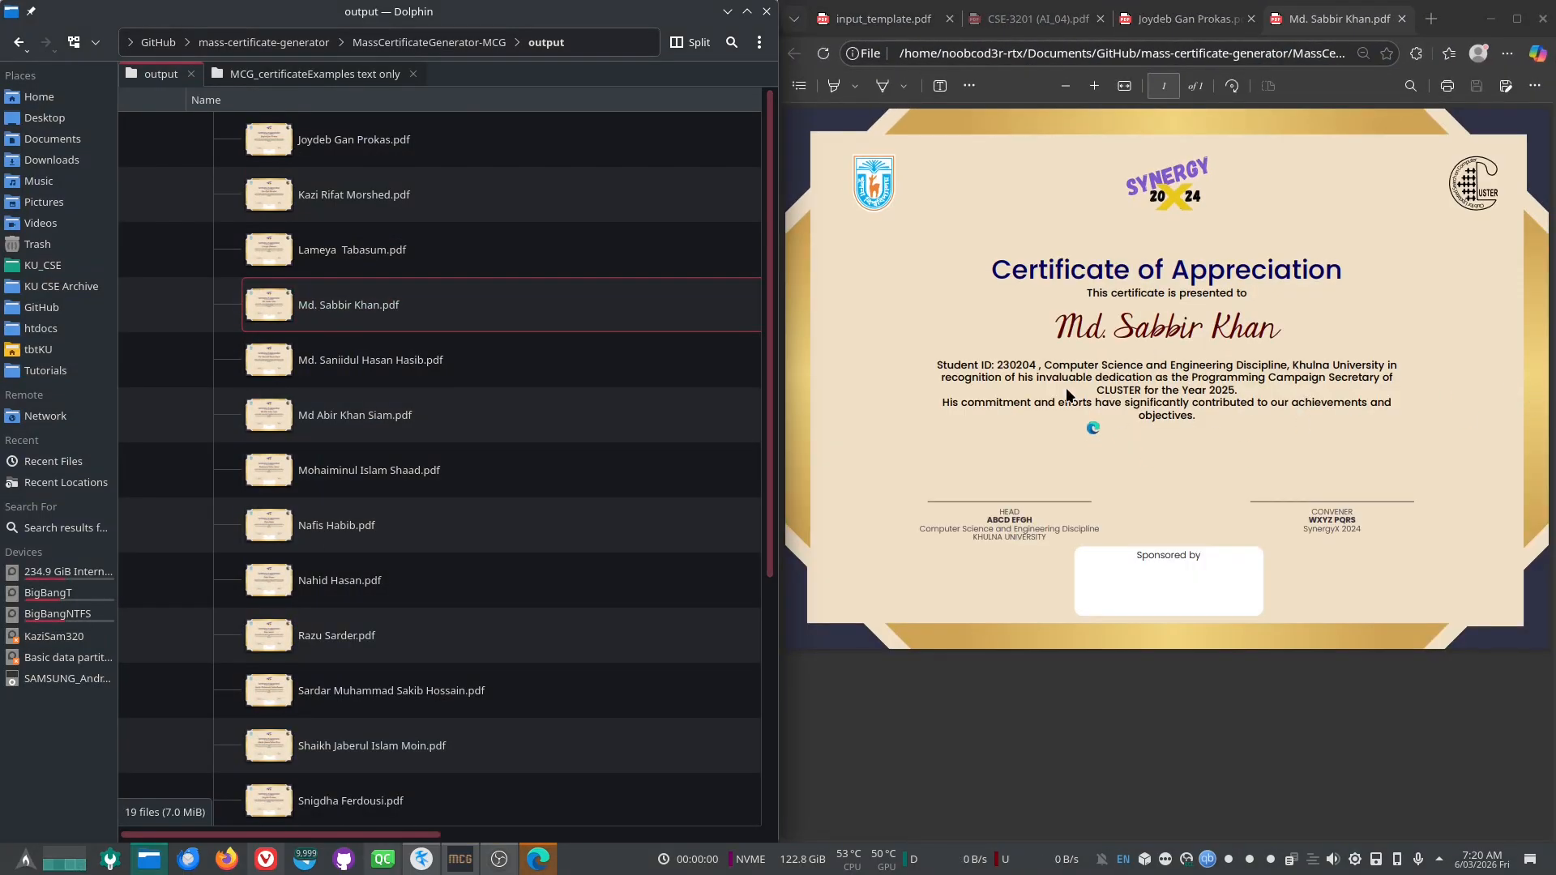
scroll(548, 647, down, 2)
scroll(548, 647, down, 1)
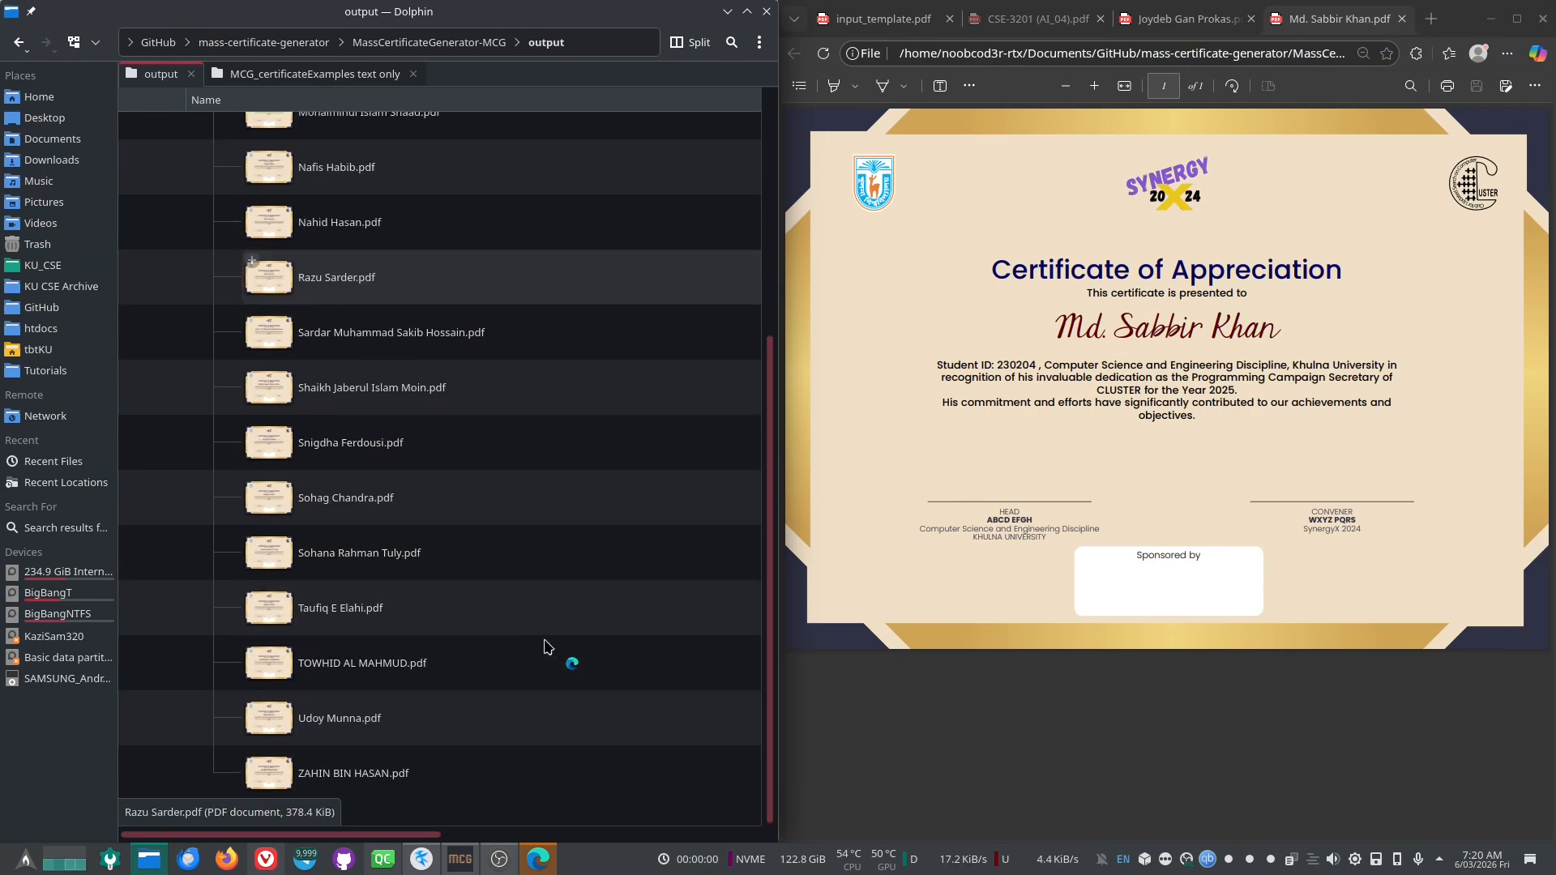
click(1491, 17)
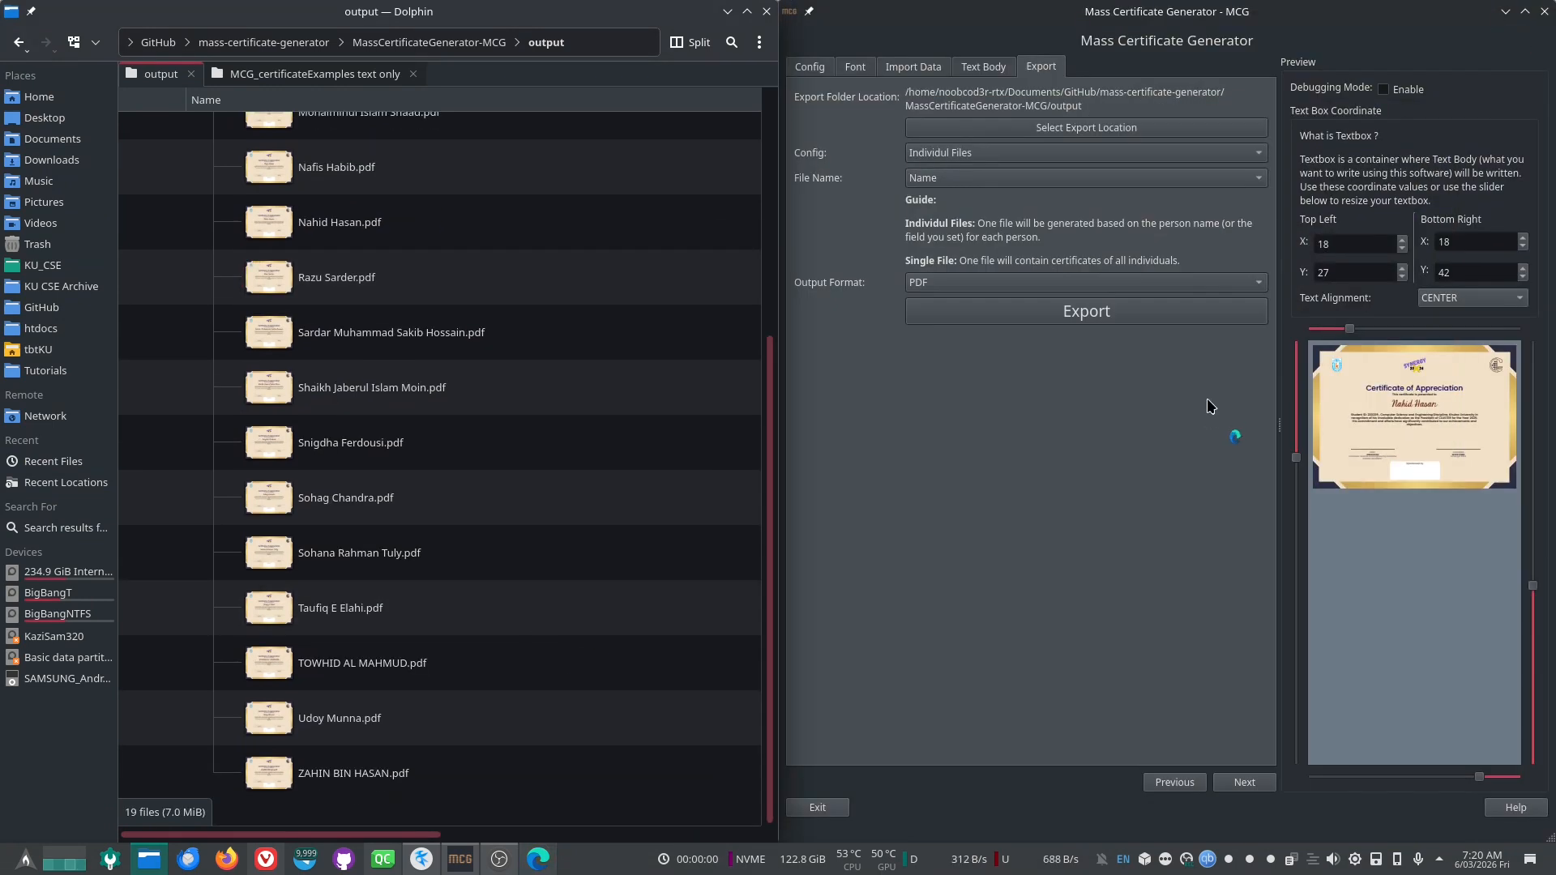
Step: Switch the export configuration to Single File and export all certificates into one PDF
click(965, 158)
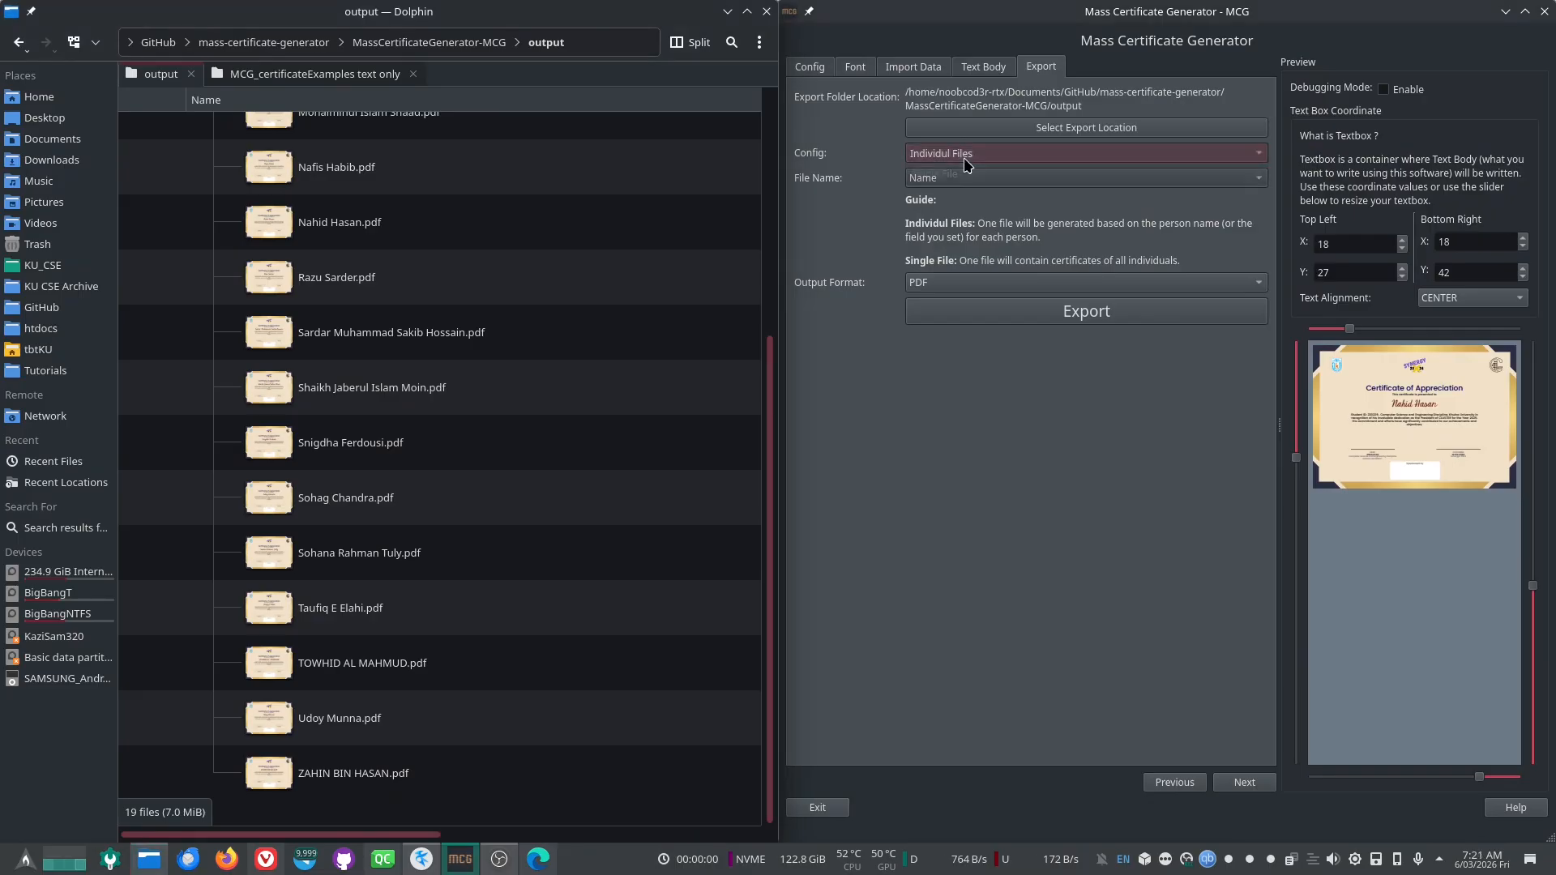
click(956, 174)
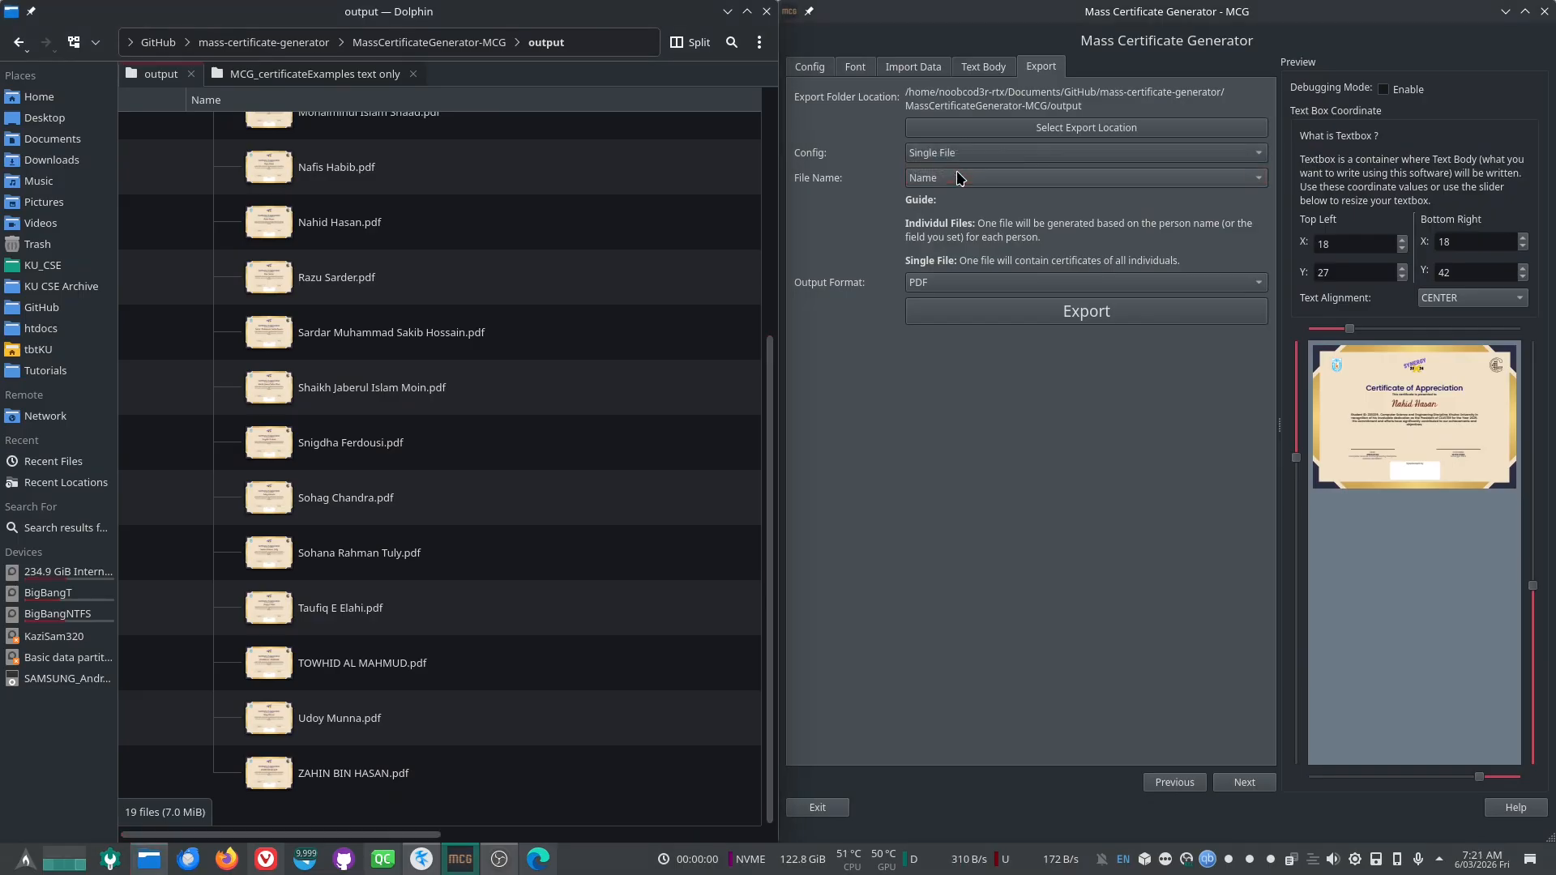
click(1087, 321)
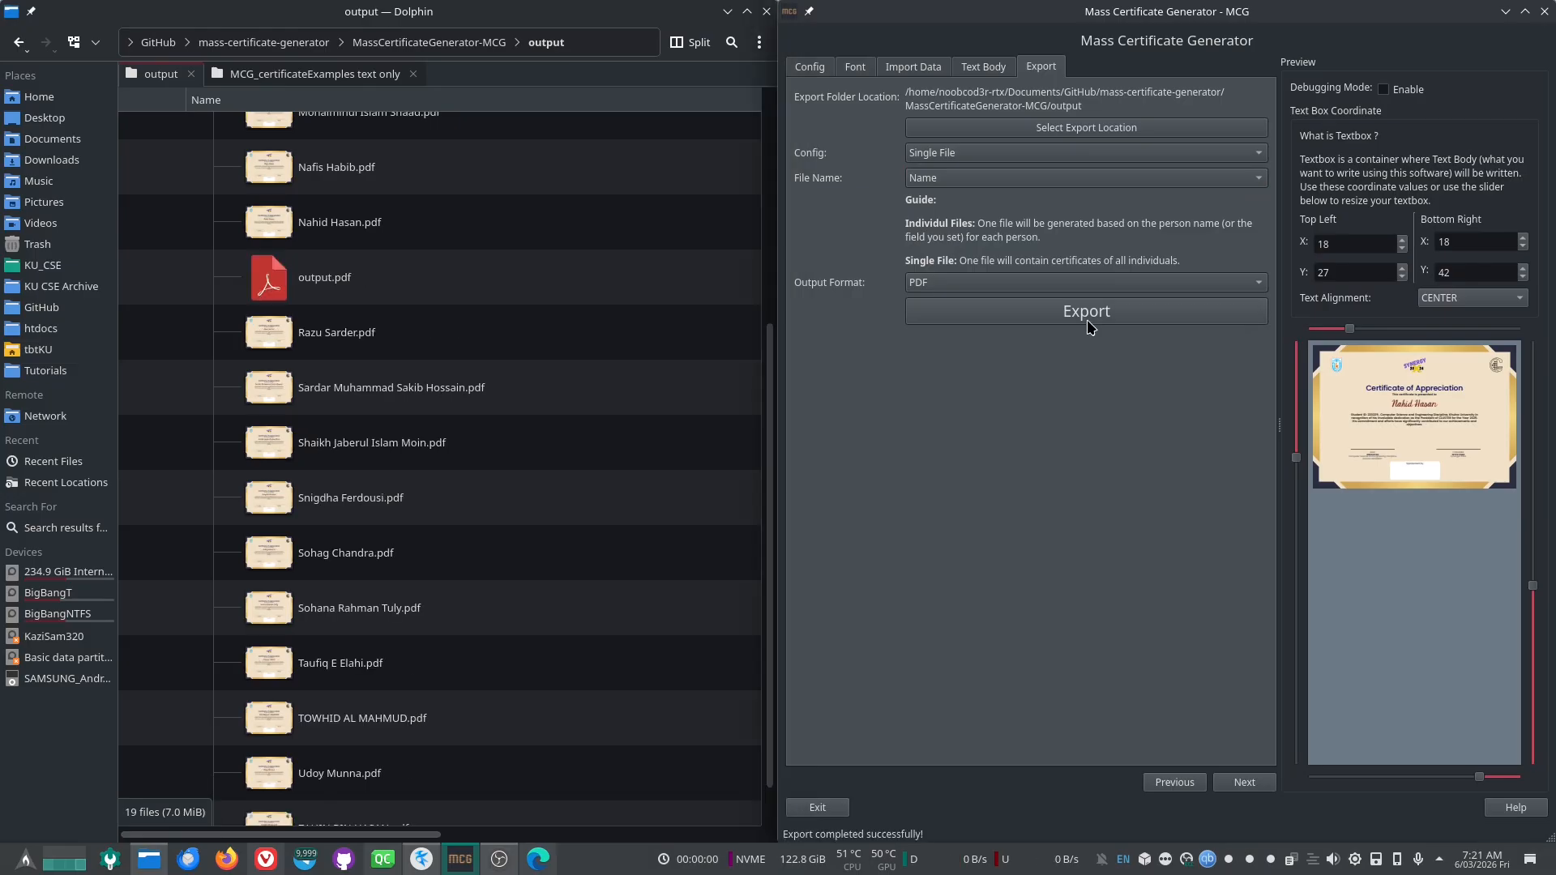
mouse_move(339, 296)
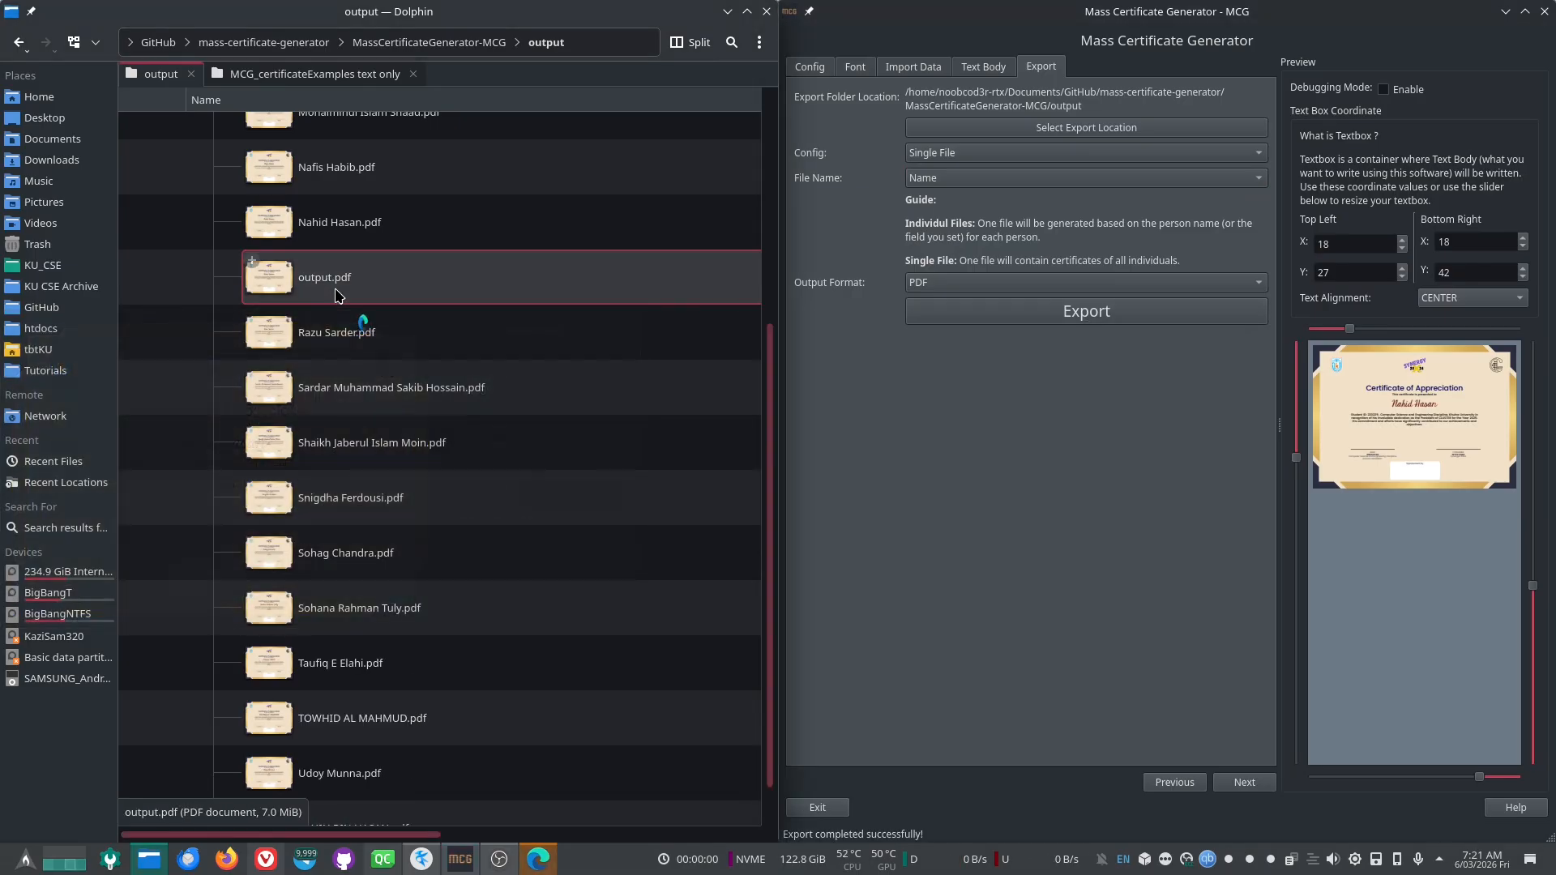
Step: Examine the certificate pages in the combined "output.pdf" and minimize the PDF viewer
click(541, 869)
scroll(1185, 317, down, 20)
scroll(1185, 317, down, 20)
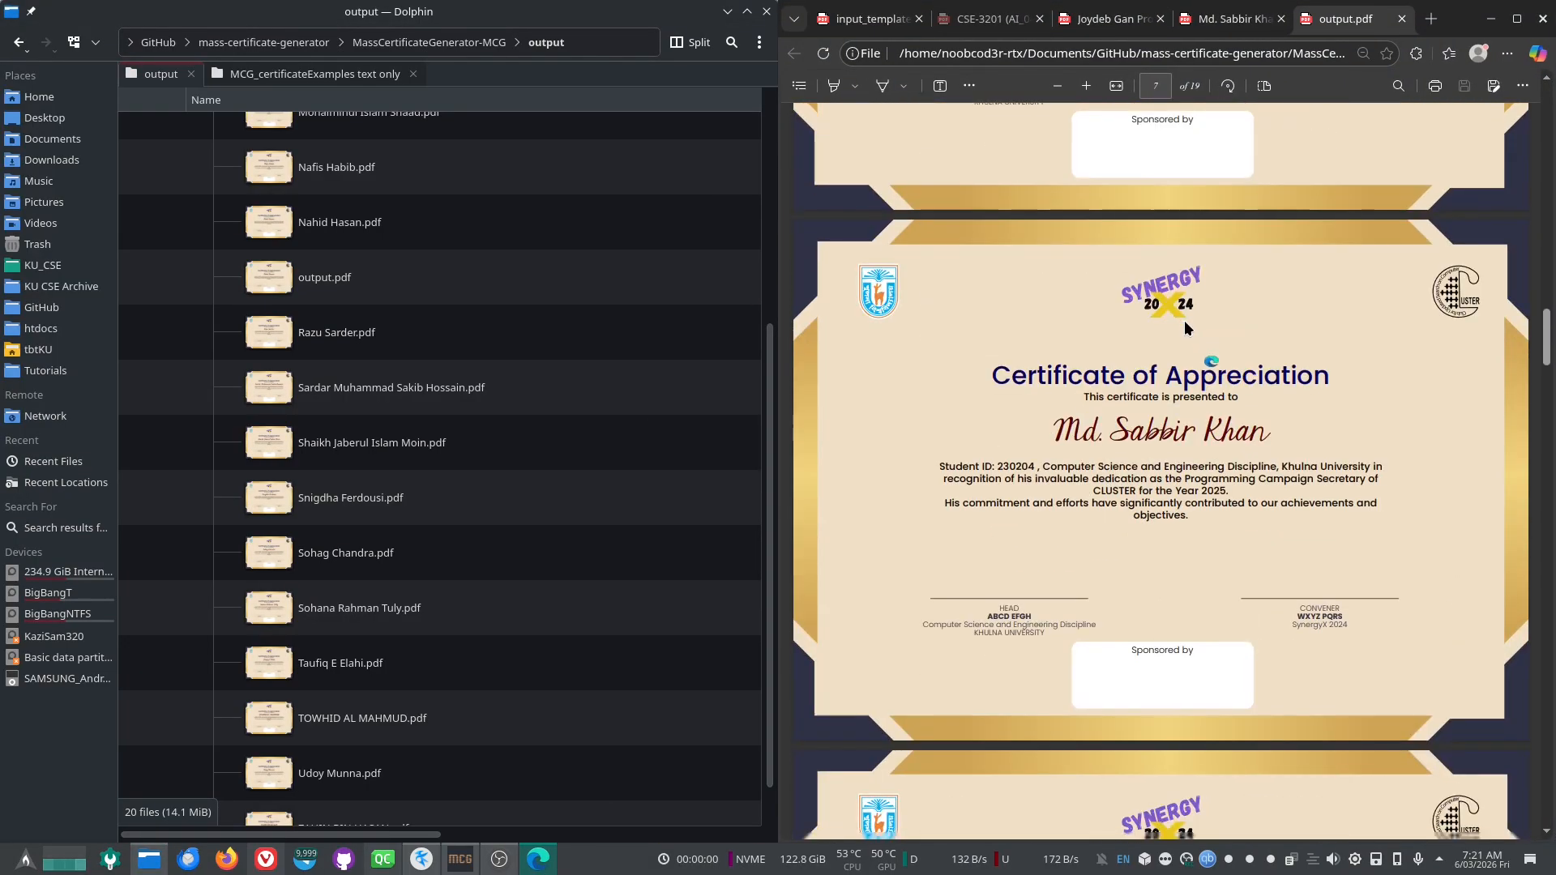
click(1494, 18)
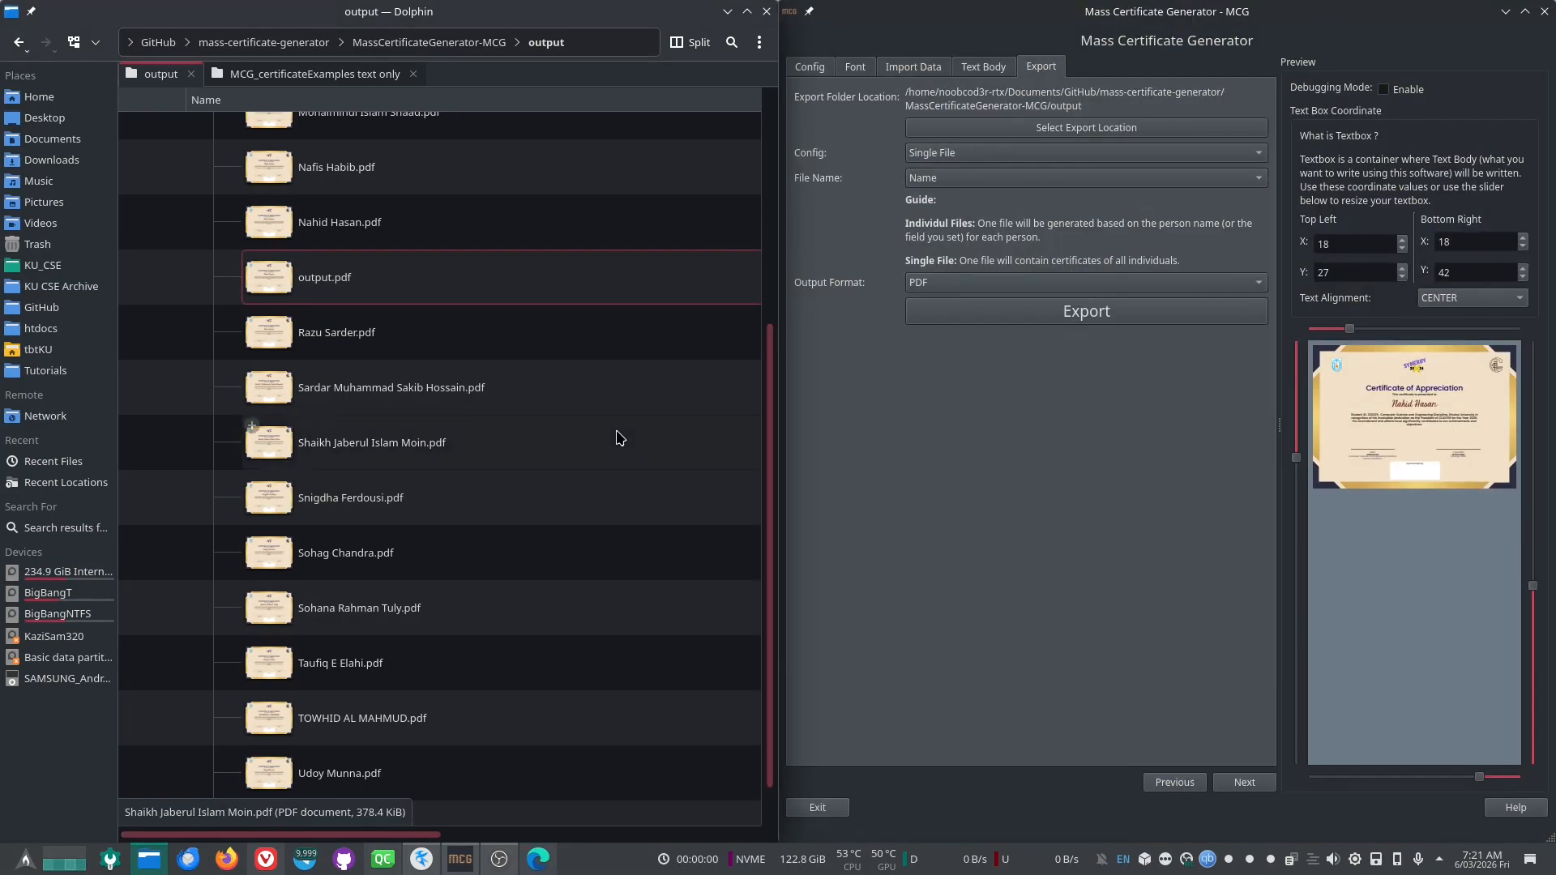
Step: Delete all exported PDFs from the "output" folder
scroll(529, 351, up, 3)
key(ctrl+a)
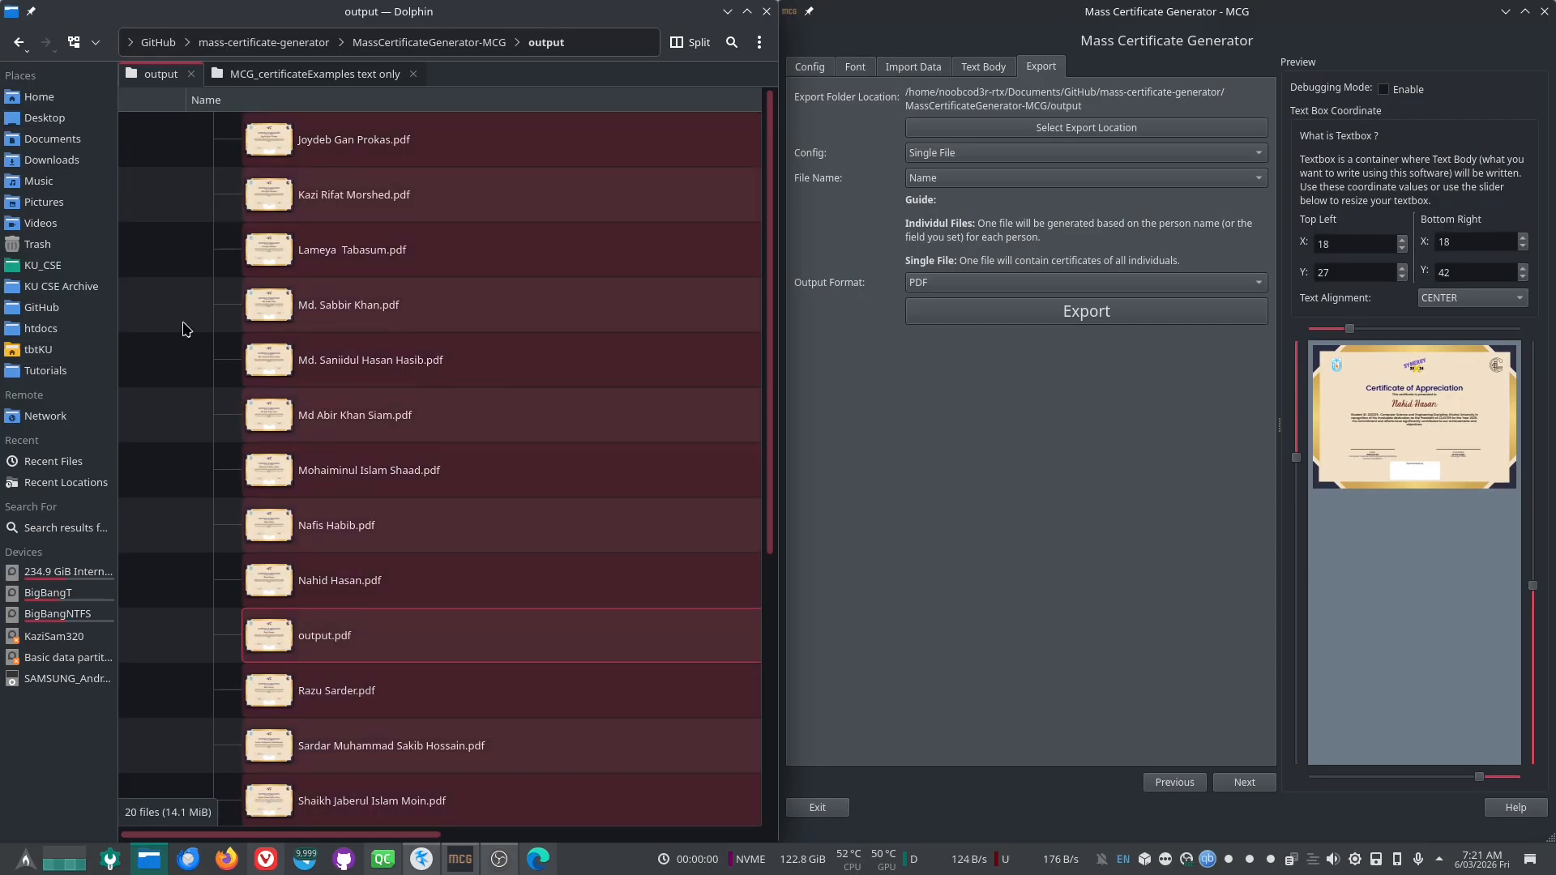
key(Delete)
Step: Switch the export configuration to Individul Files, name the files by Student ID, and export the certificates as PDF
click(960, 153)
click(959, 134)
click(953, 176)
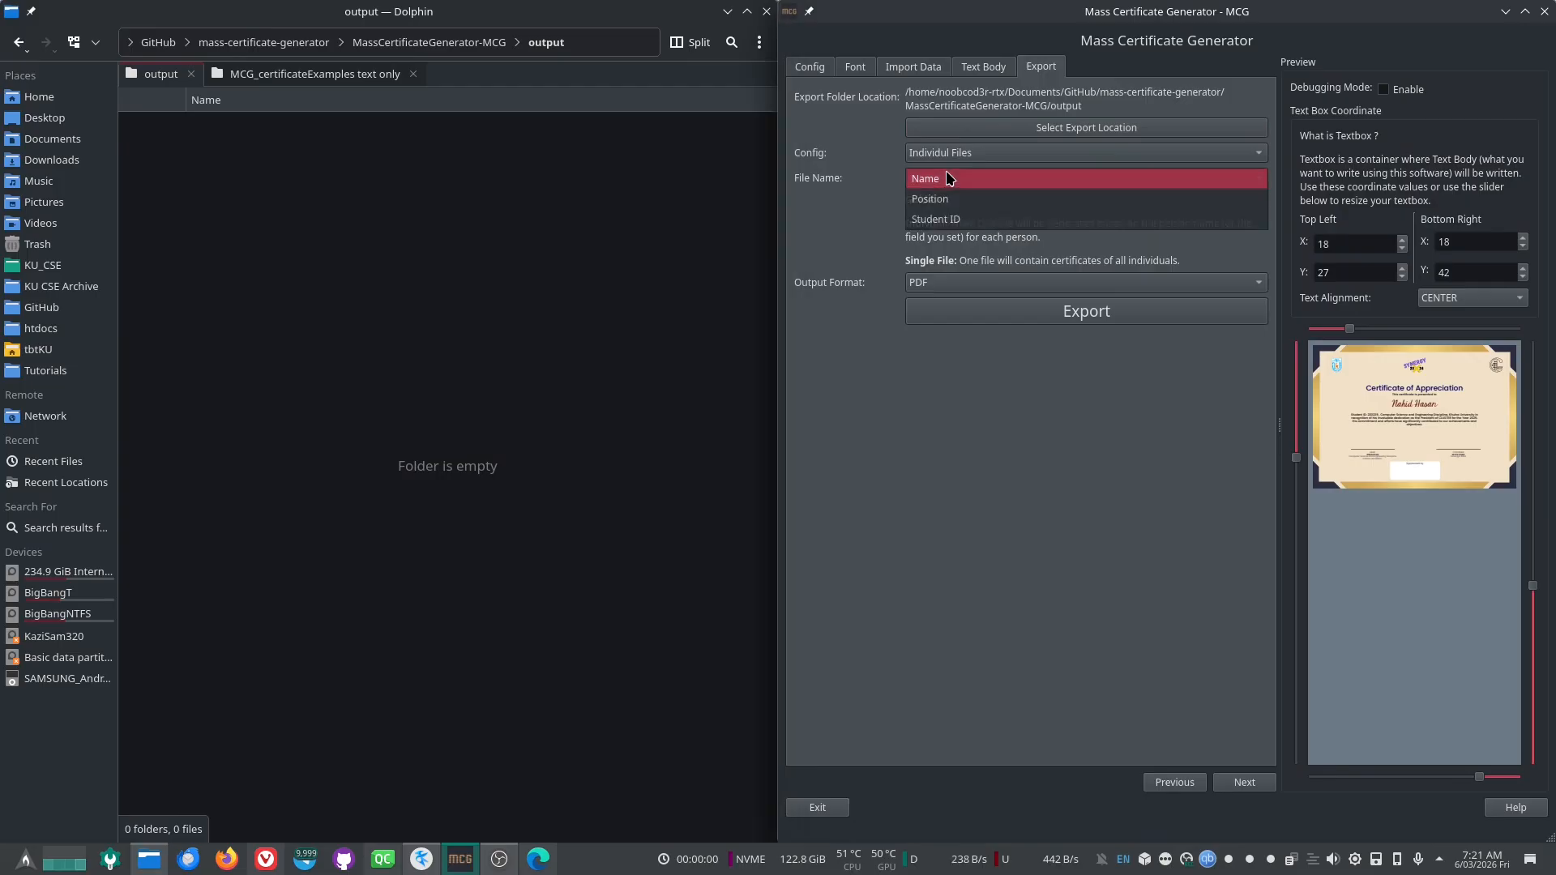
click(956, 230)
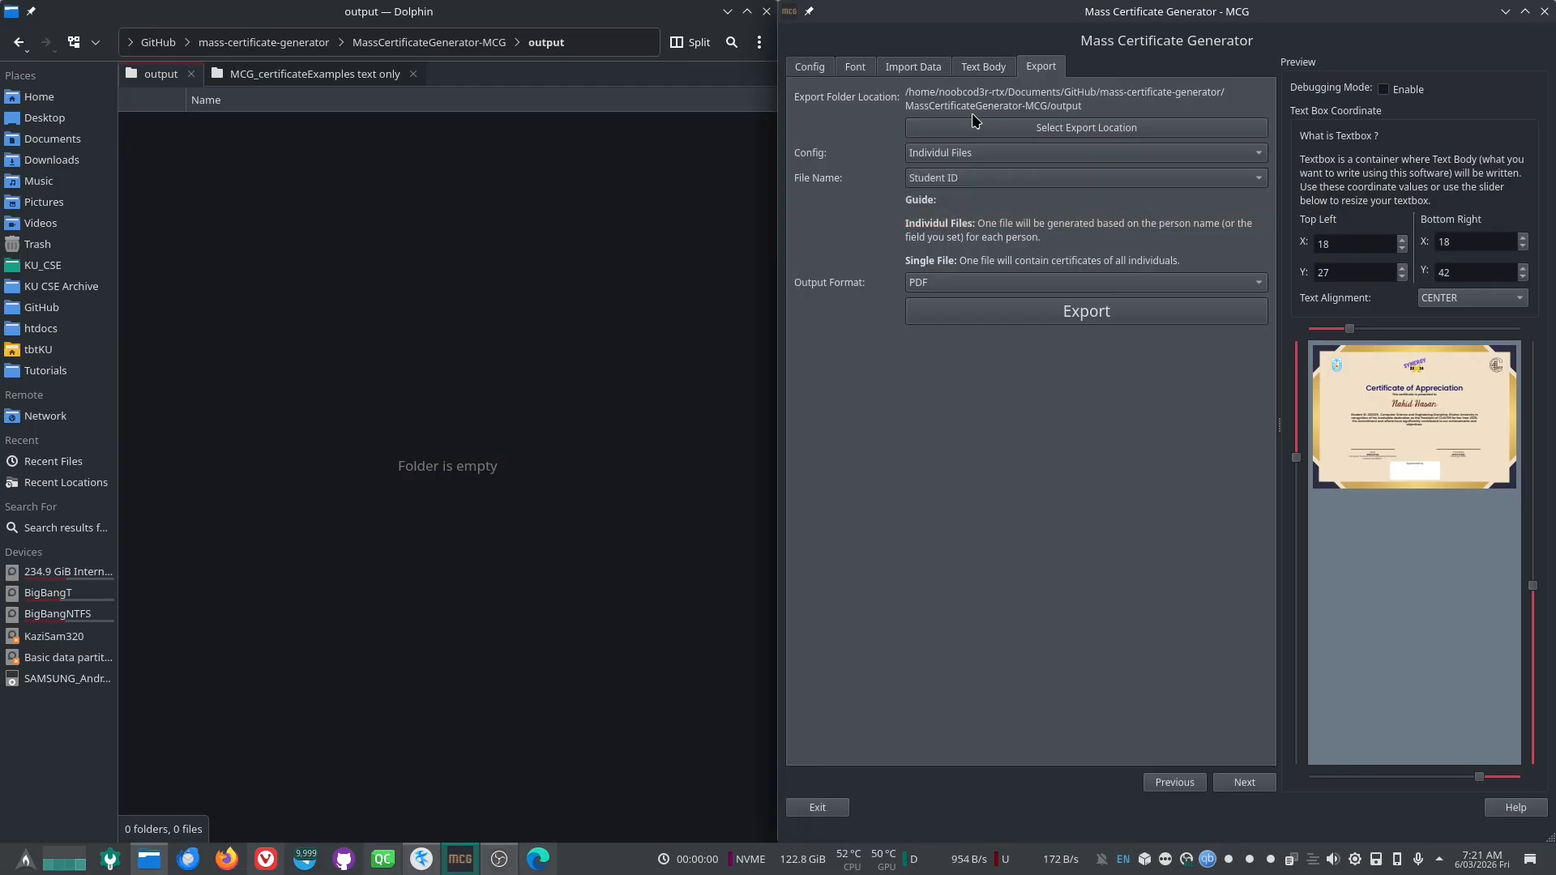
click(934, 178)
click(934, 174)
click(1088, 320)
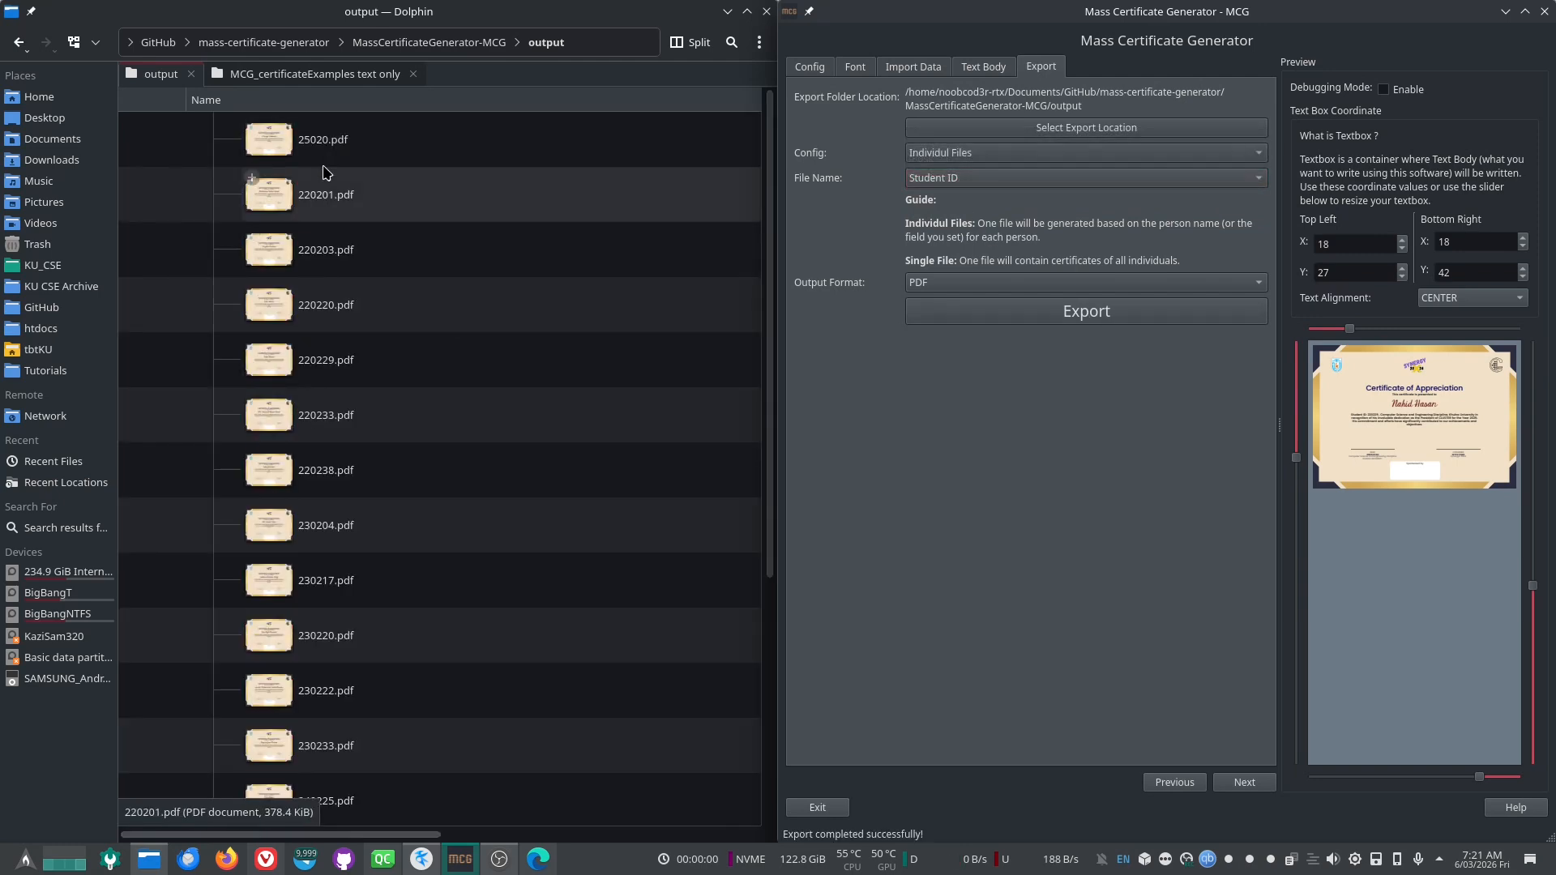
Step: Preview the first exported certificate in the "output" folder and look through the file names based on student ID
mouse_move(369, 152)
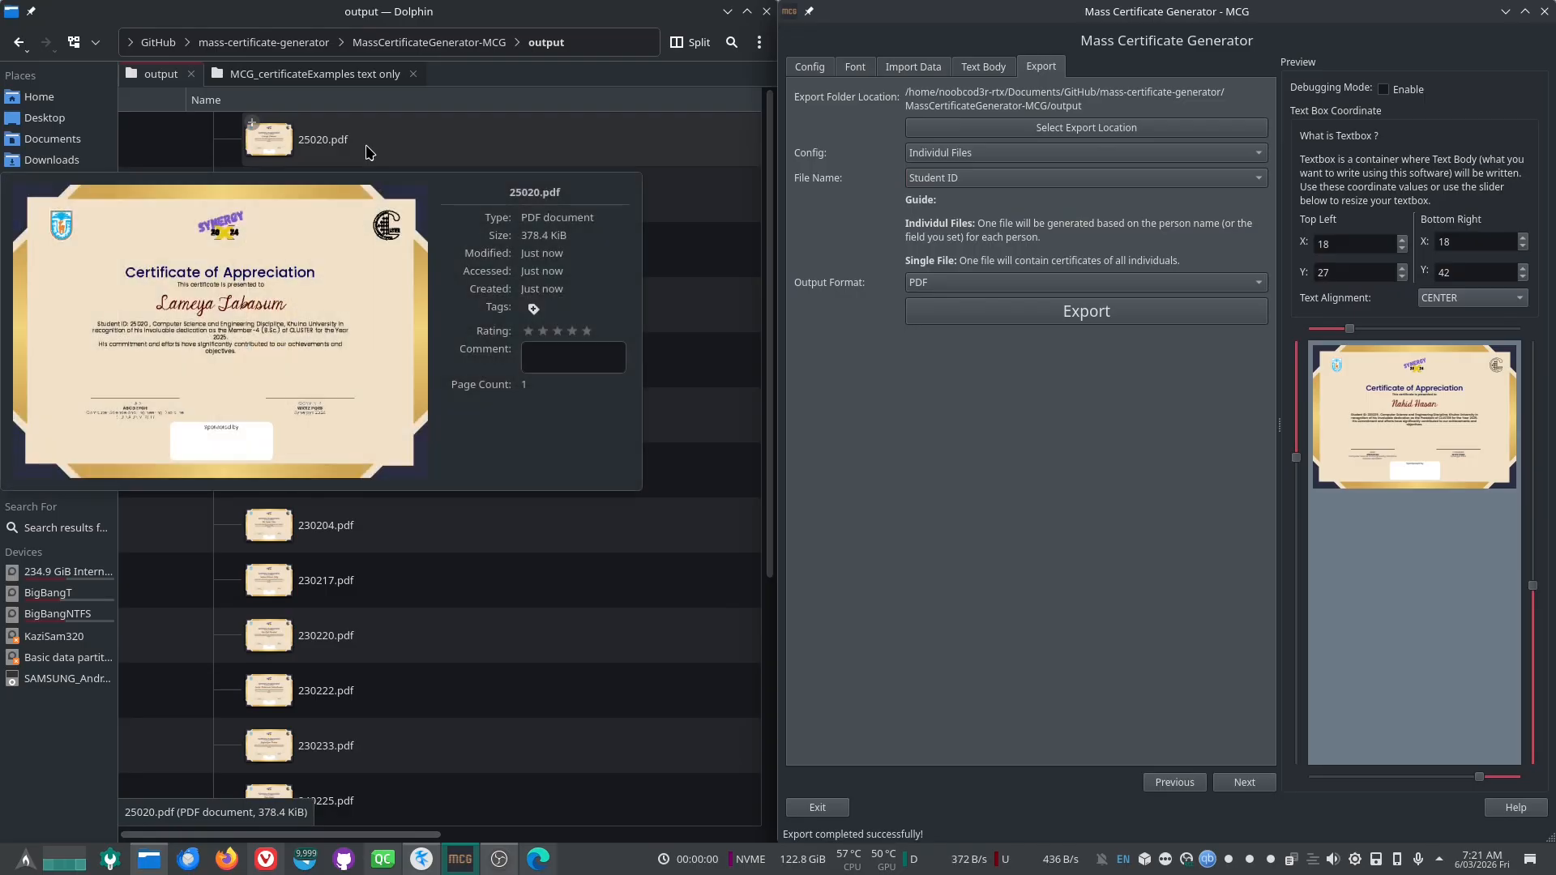
scroll(382, 337, down, 5)
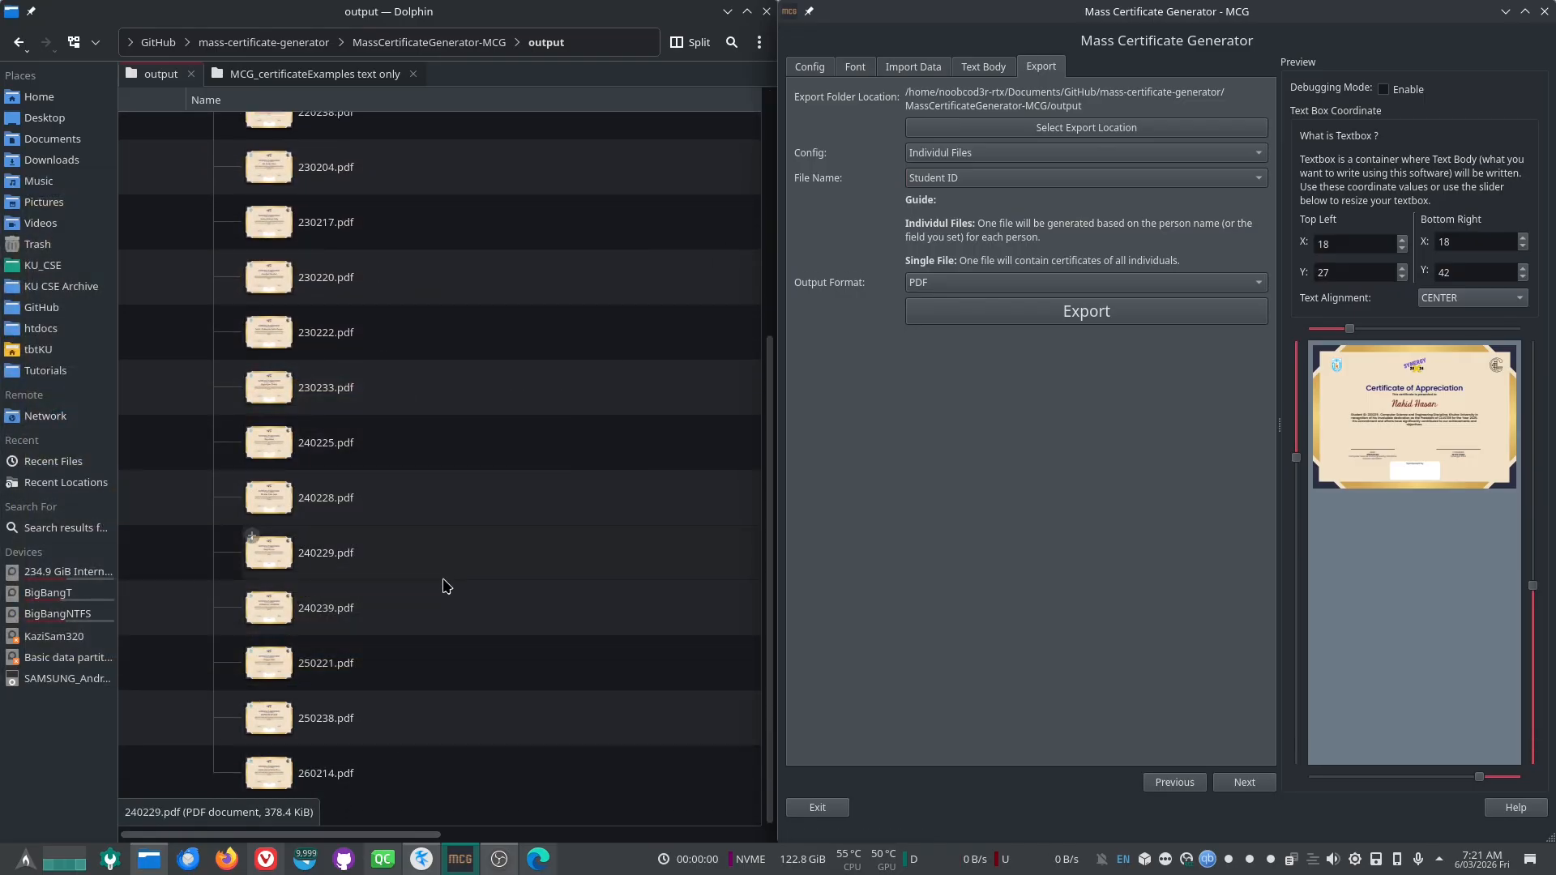
mouse_move(443, 559)
scroll(441, 410, up, 5)
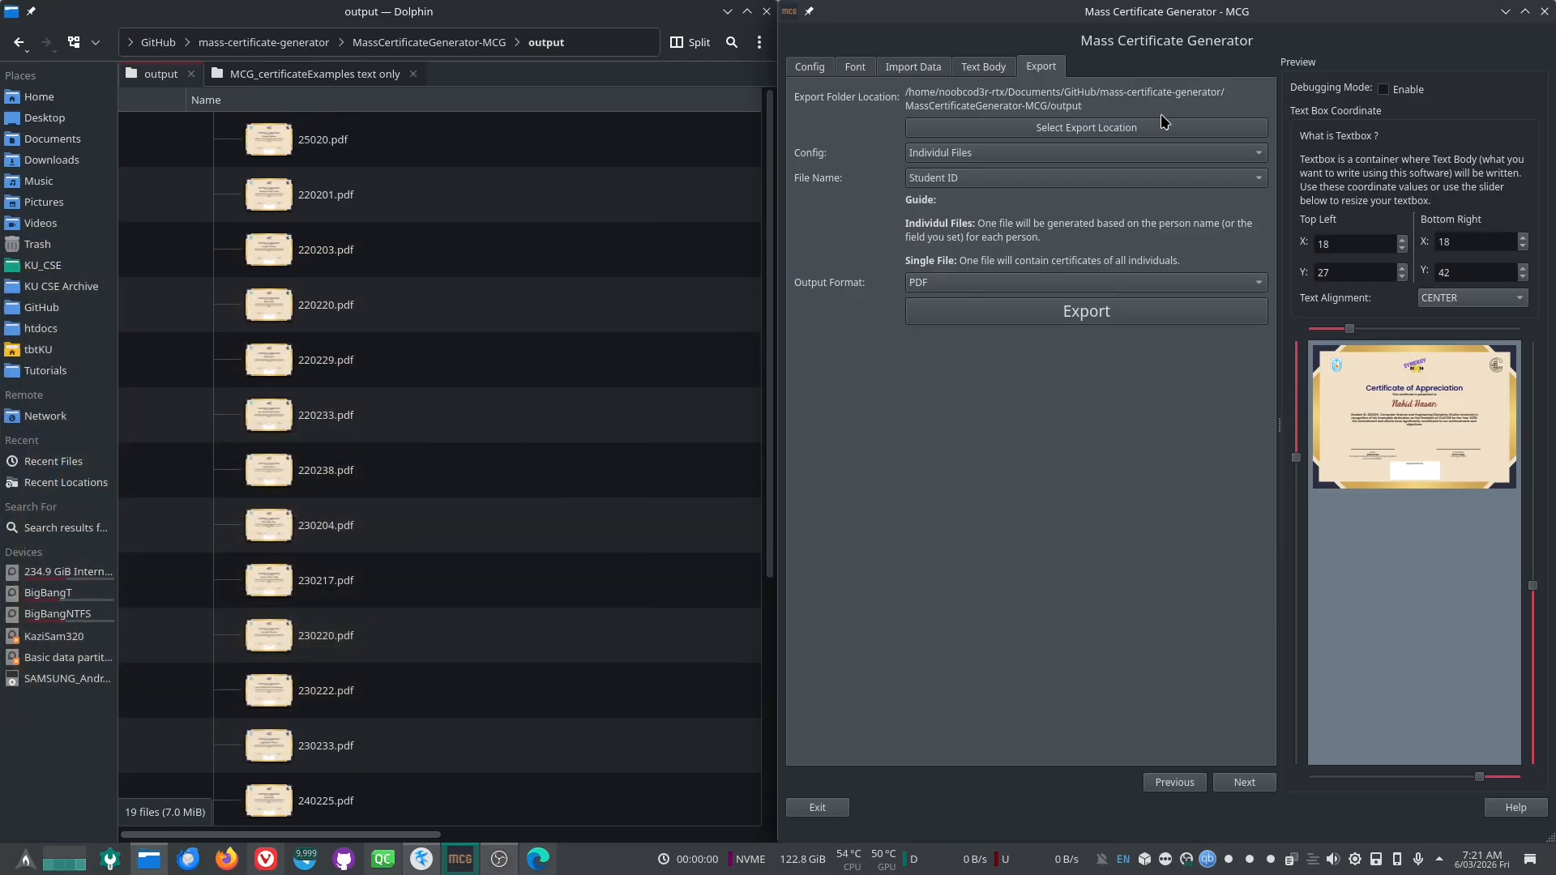
Step: Maximize the generator, review its text, font and template settings, and exit the program
double_click(1287, 12)
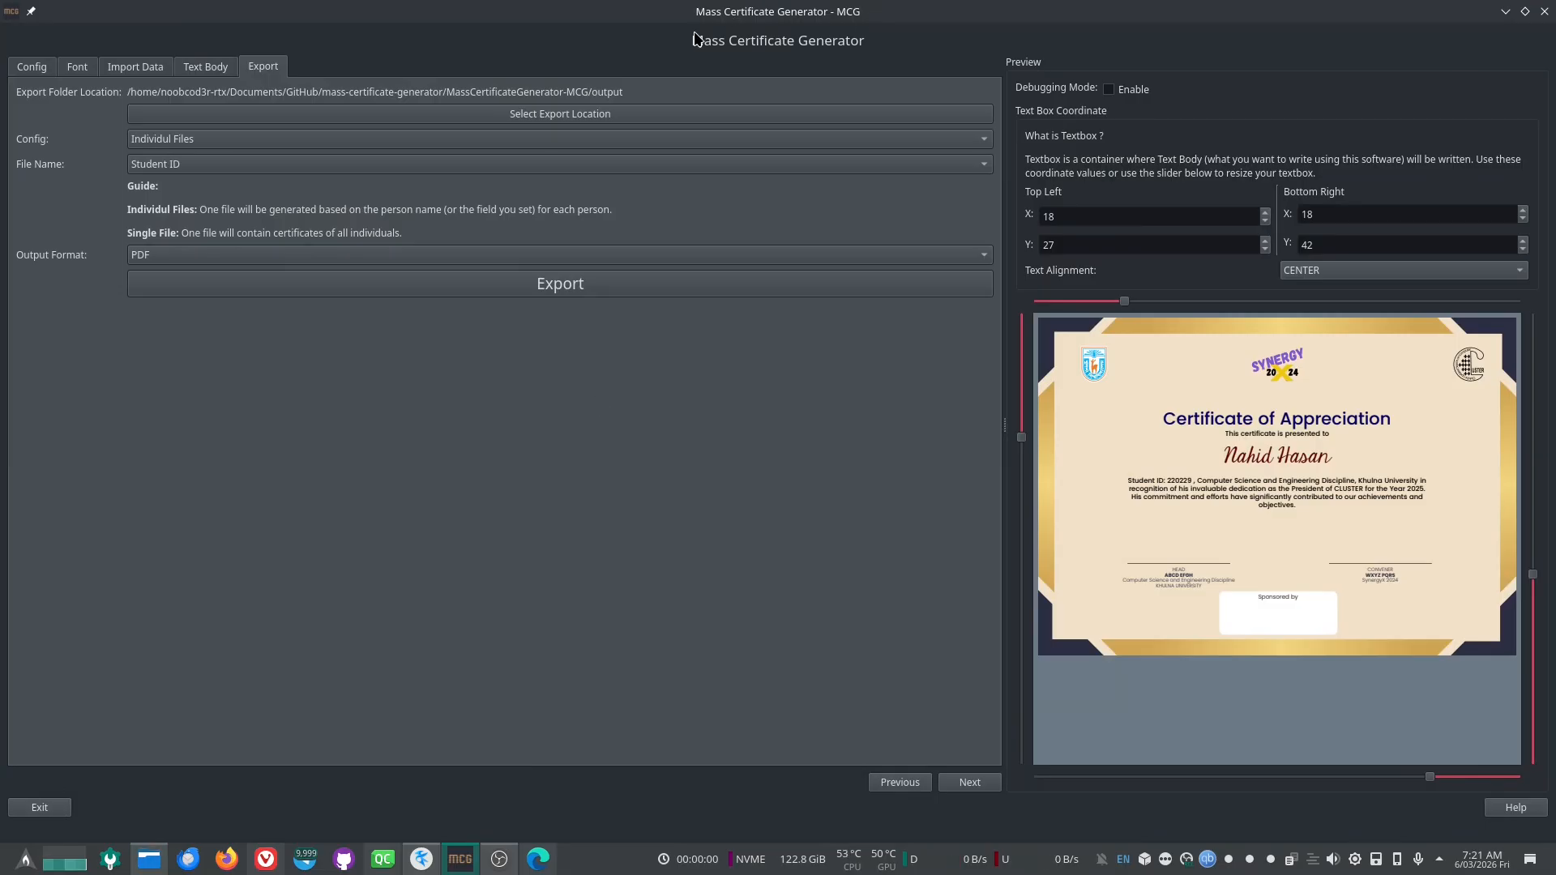
click(205, 68)
click(77, 67)
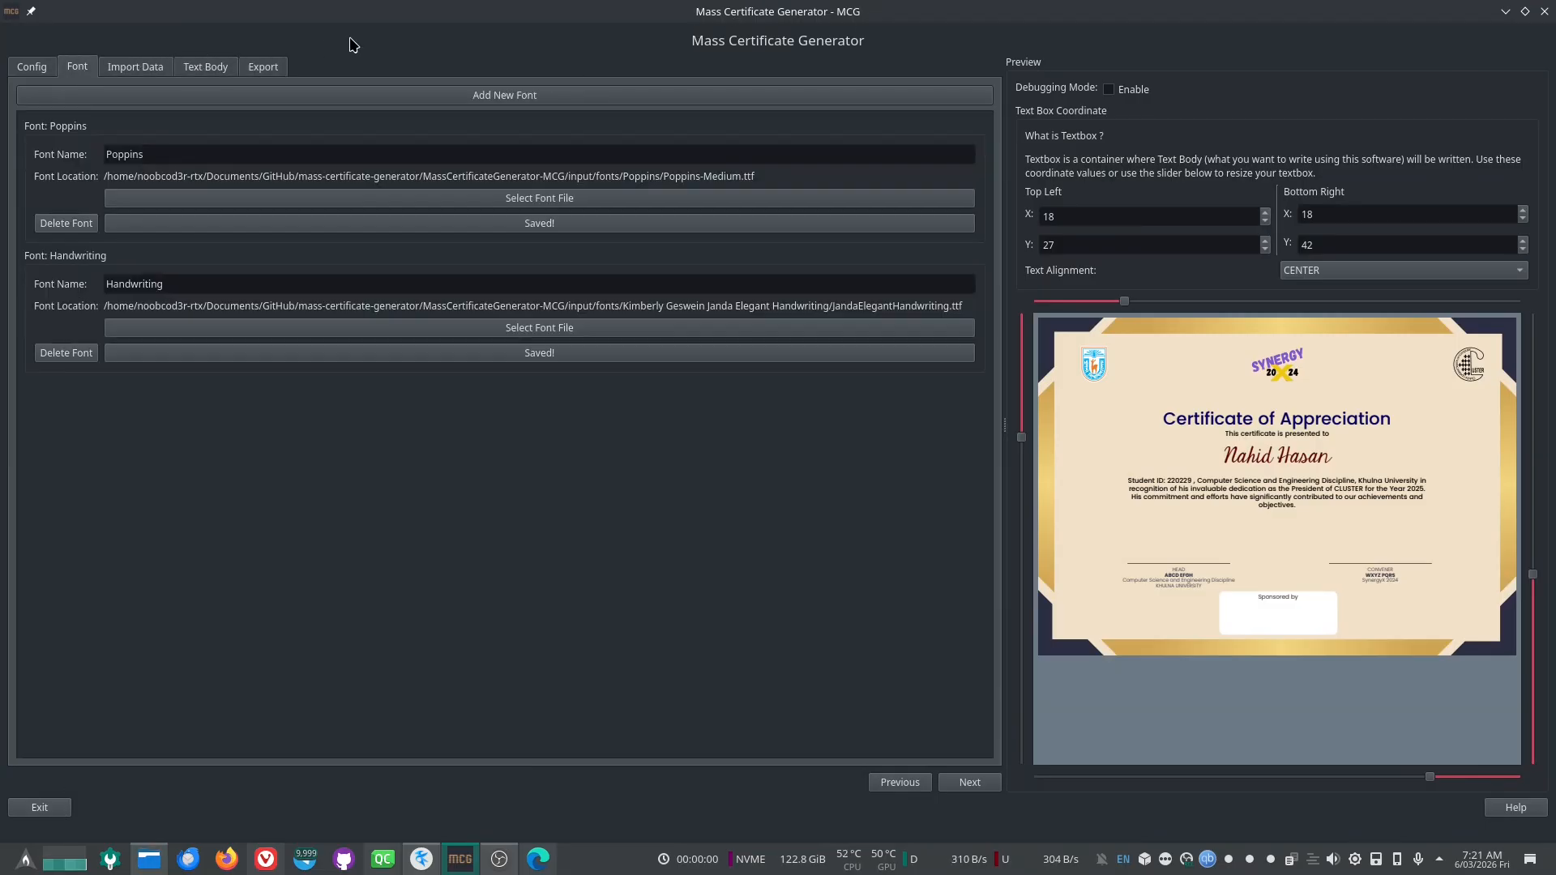
click(42, 68)
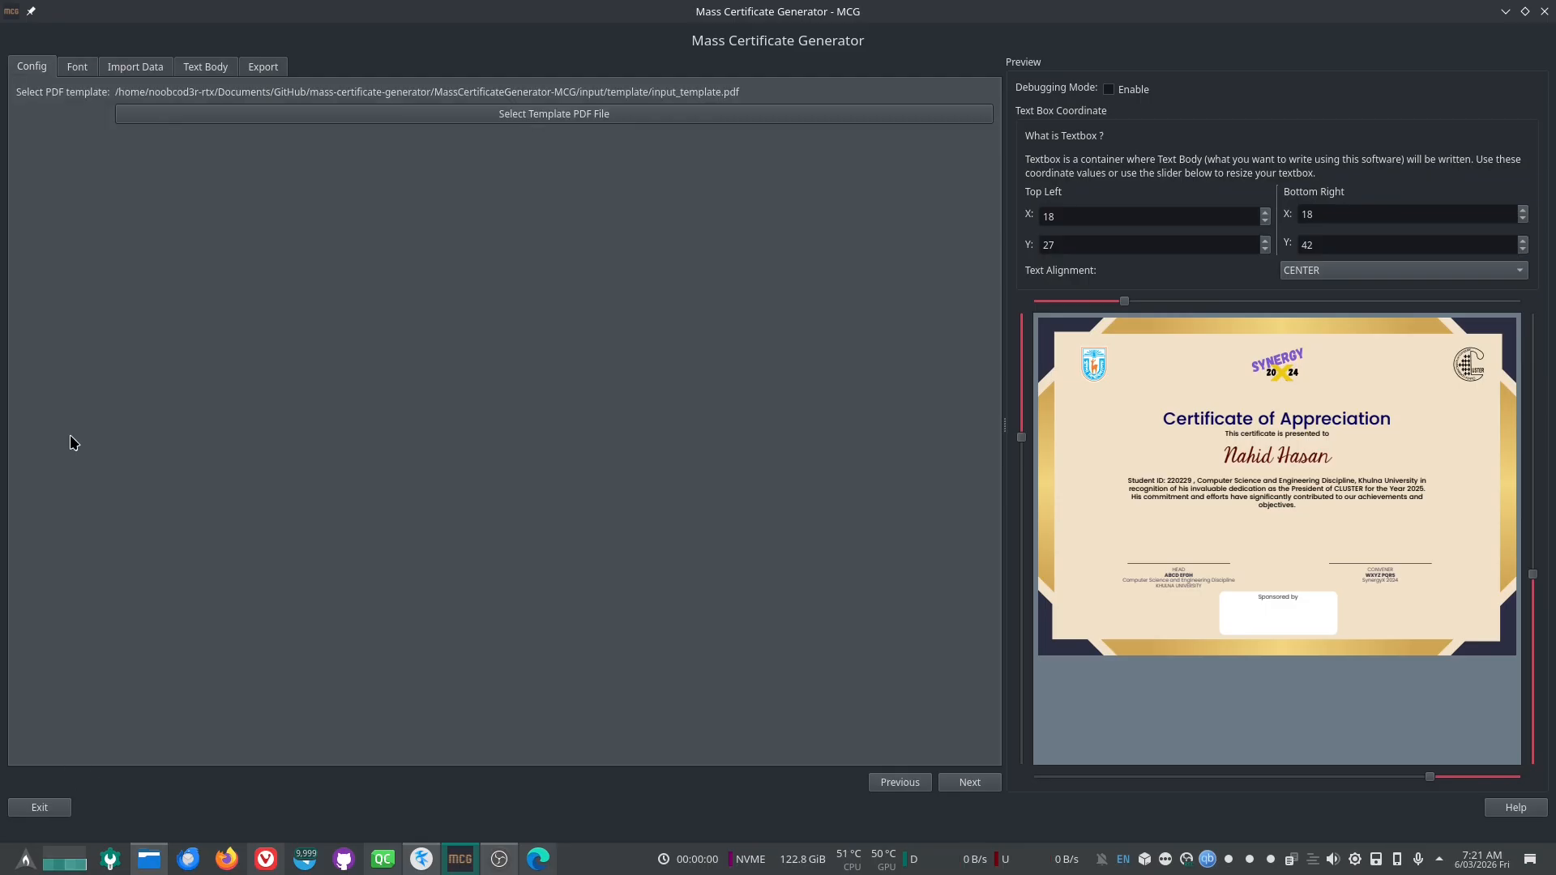
click(47, 810)
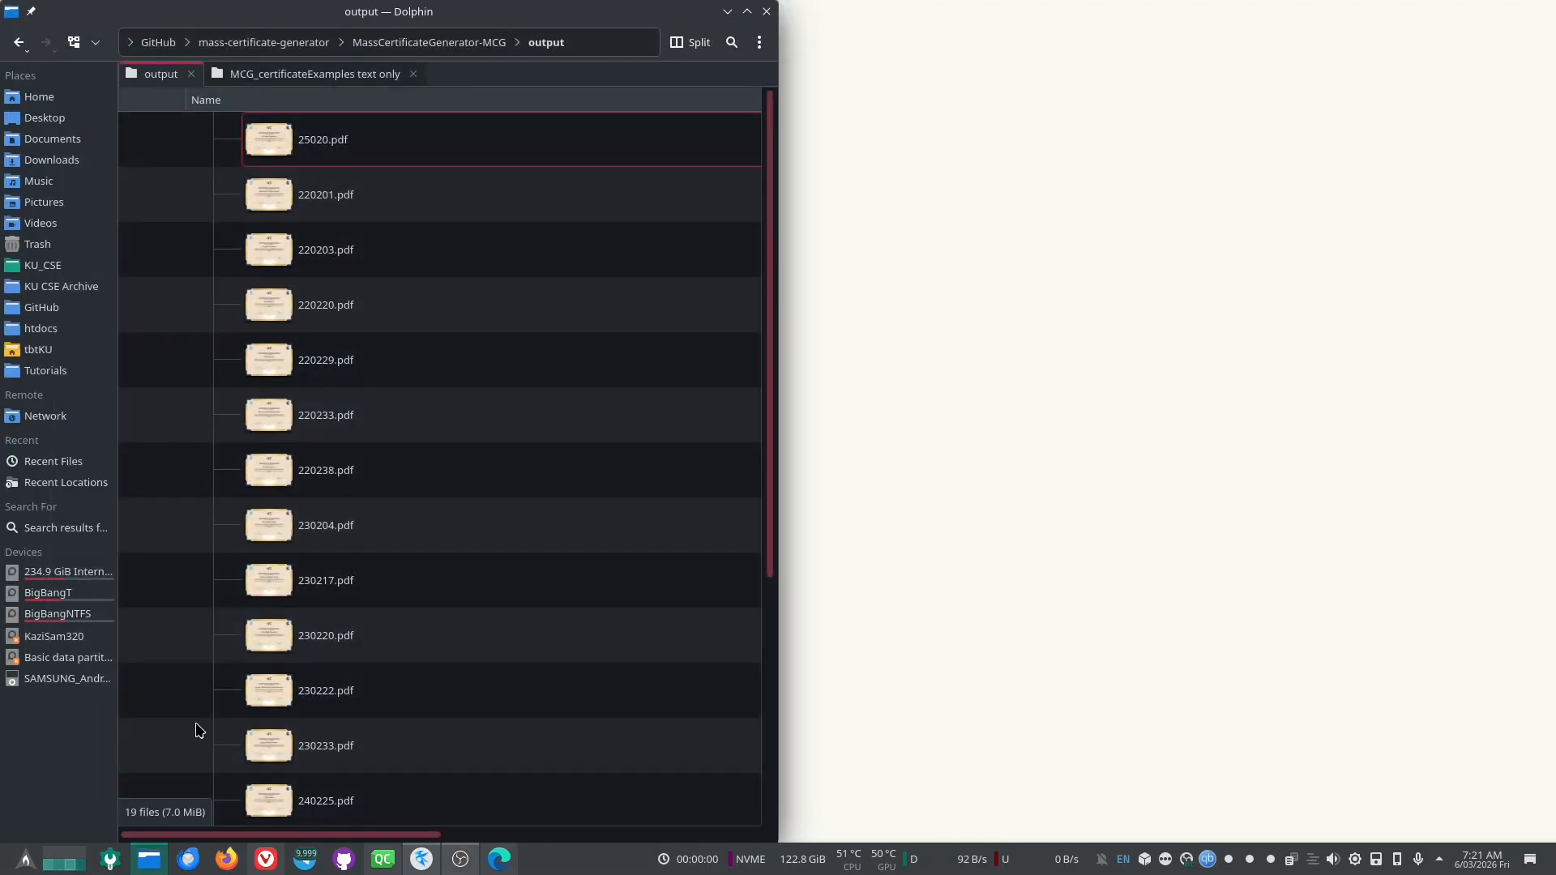
Step: Locate "session_state.json" in the MassCertificateGenerator-MCG folder and relaunch Mass Certificate Generator
click(511, 42)
scroll(357, 463, down, 5)
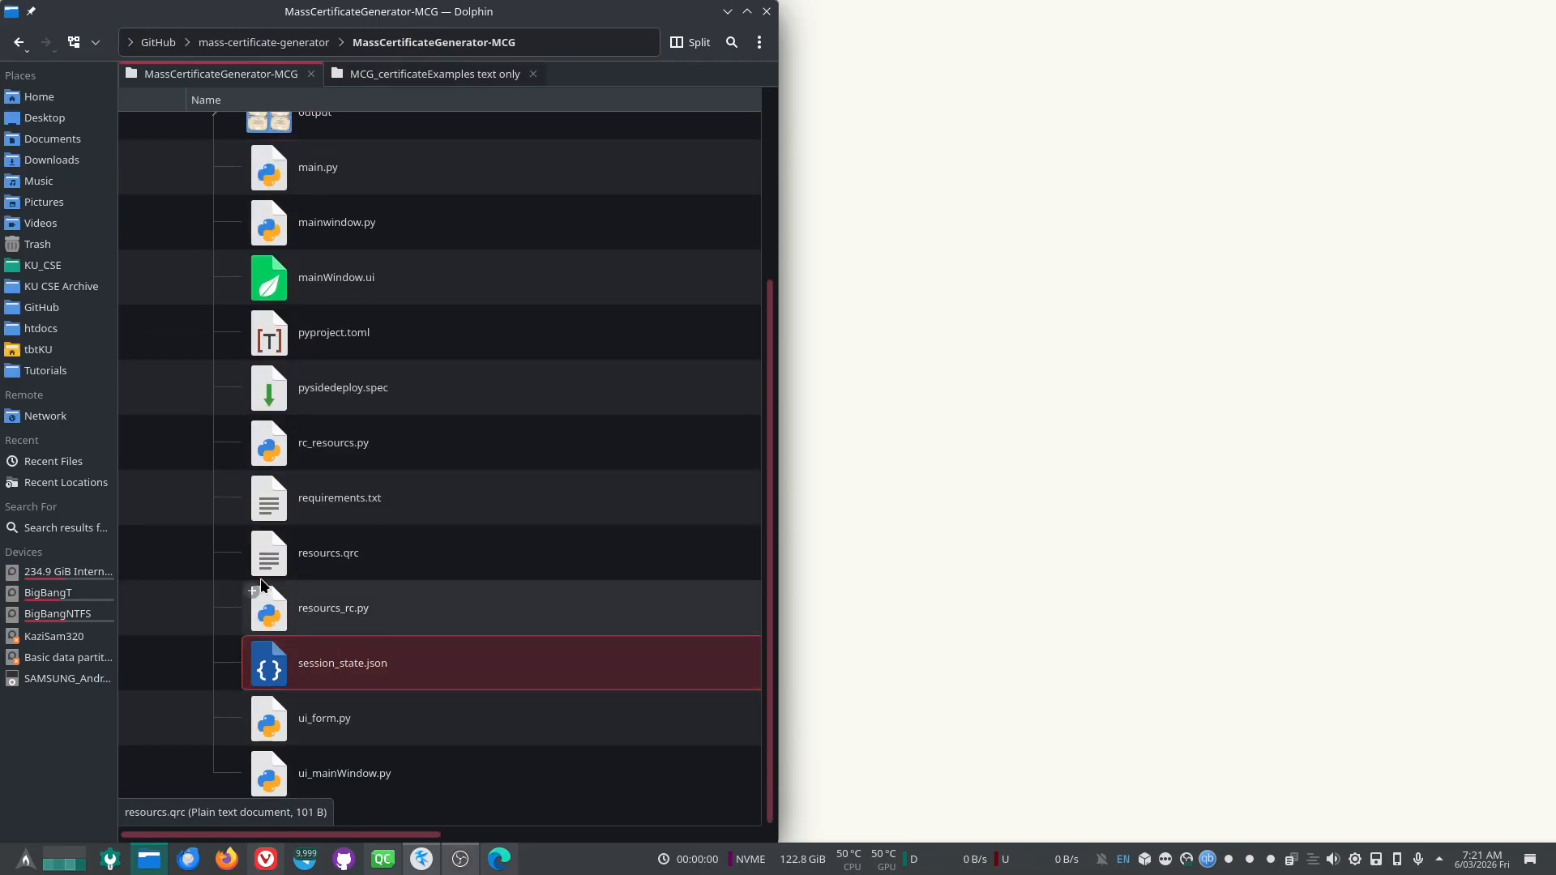
scroll(260, 577, up, 4)
click(397, 859)
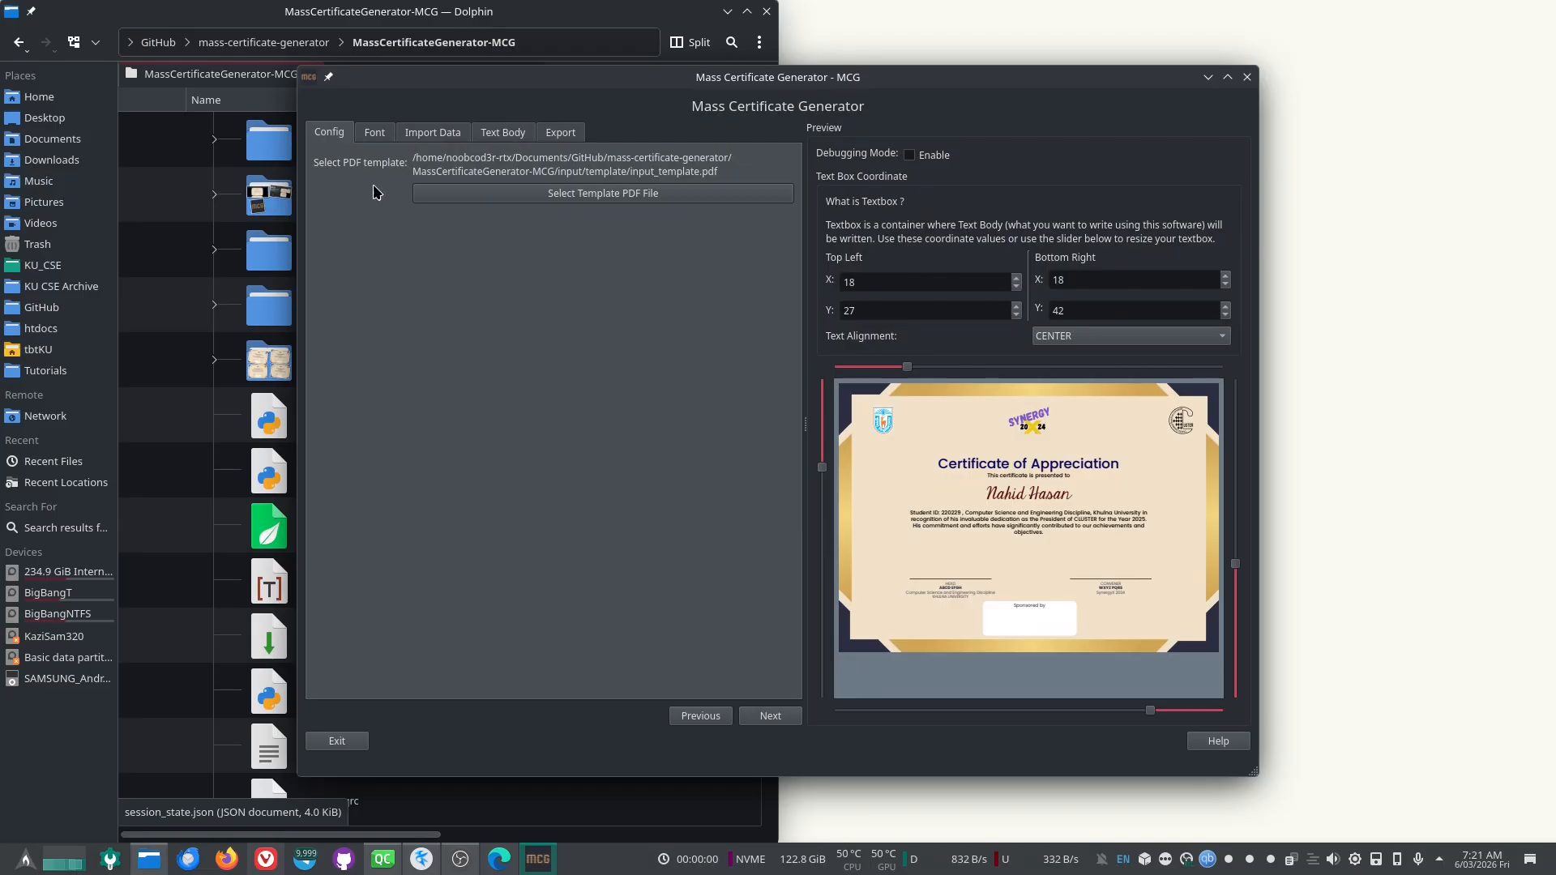
Step: Check the font, imported data, text body and template settings in the relaunched generator for the restored session
click(375, 134)
click(441, 138)
click(501, 133)
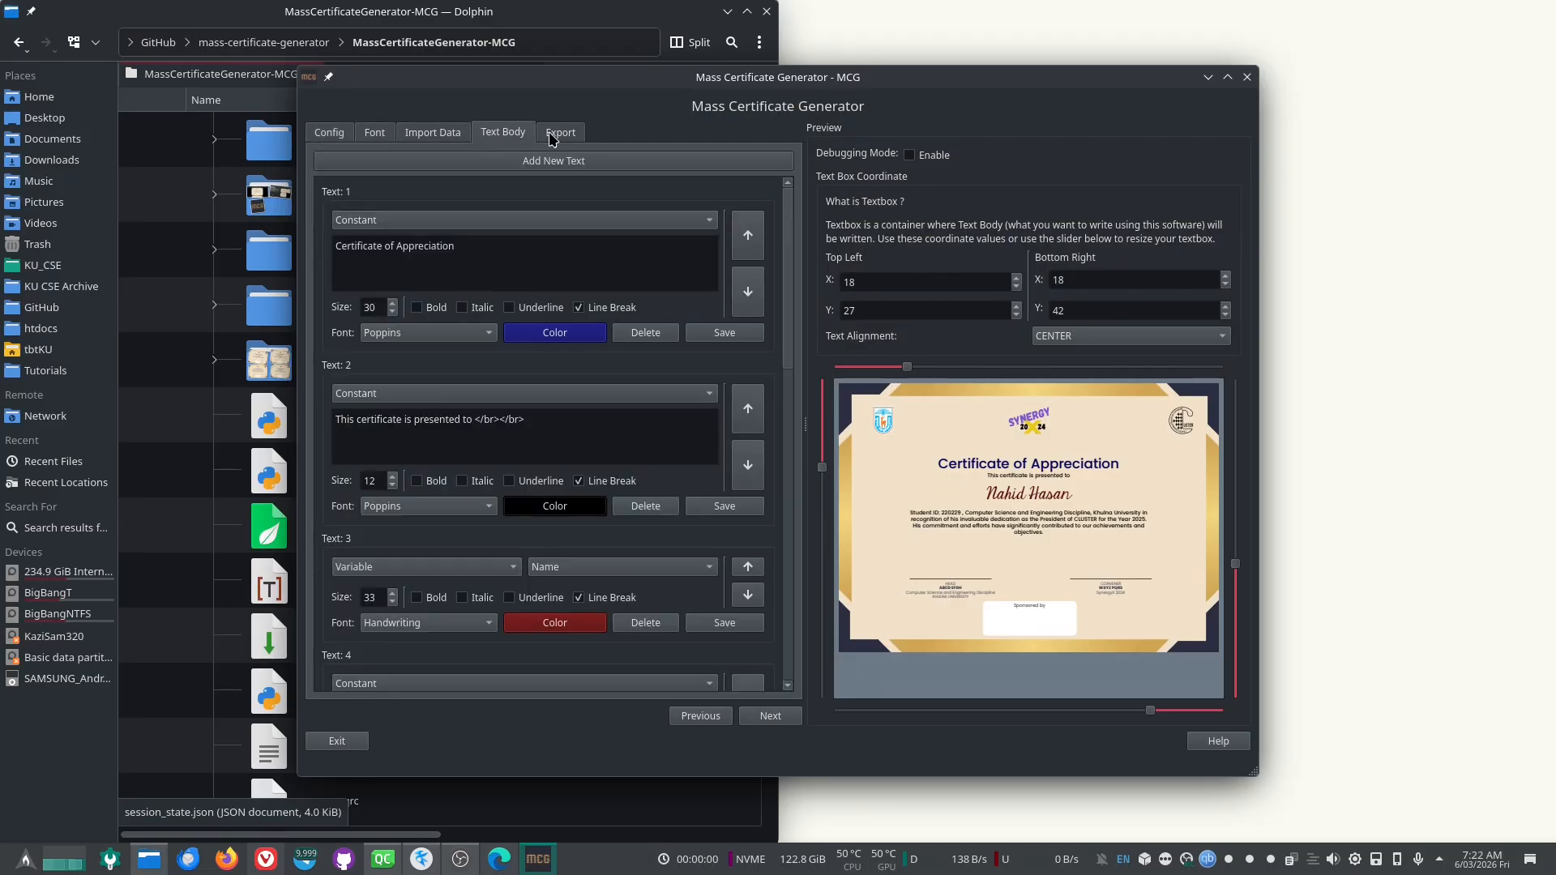
click(438, 133)
click(373, 134)
click(329, 133)
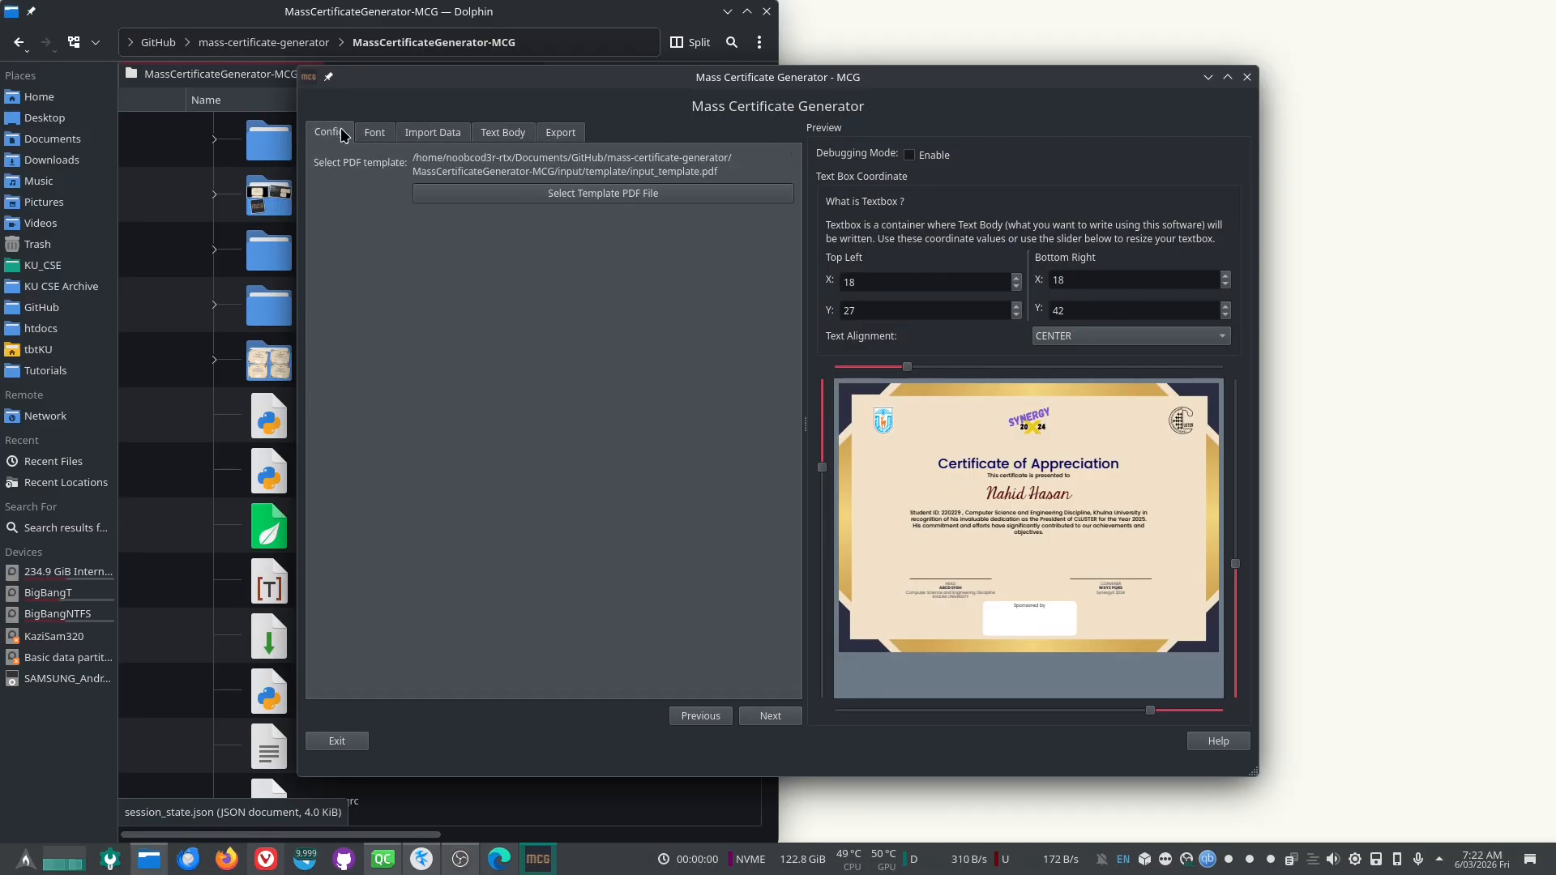